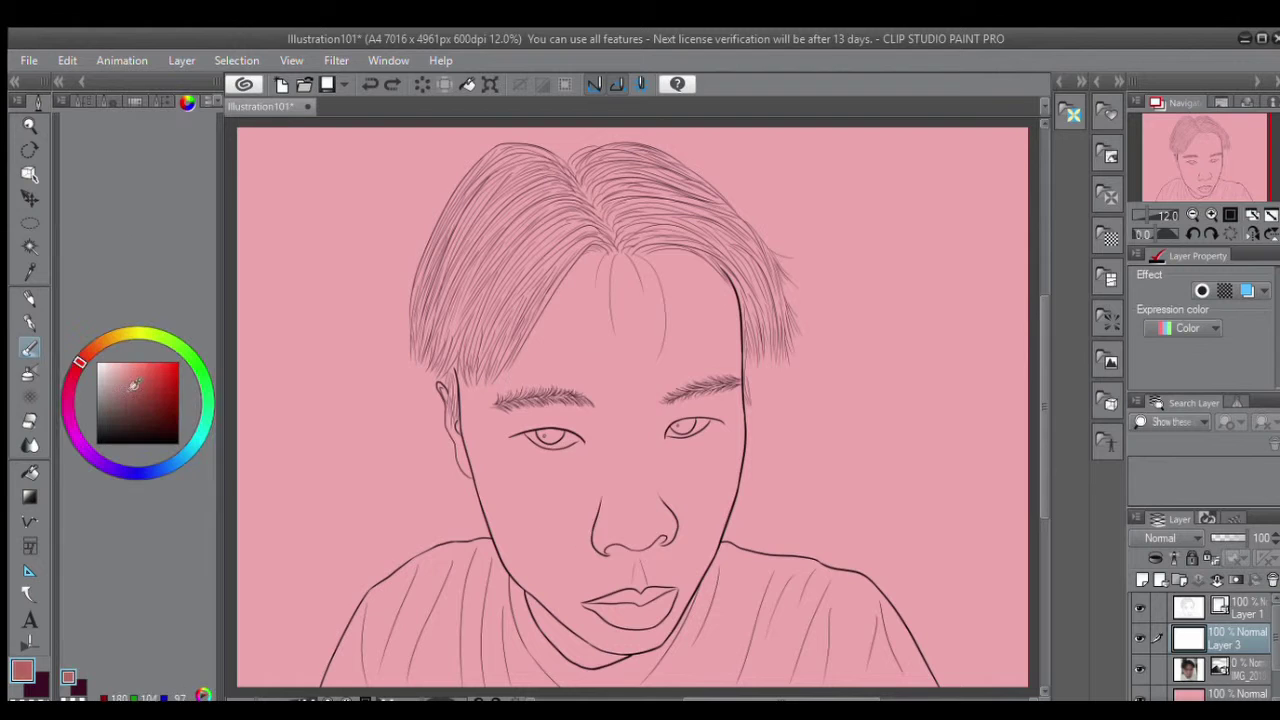
Paint the face, ears and neck on Layer 3 with a flat salmon-red base skin colour.
{"action": "left_click_drag", "start_coordinate": [600, 375], "coordinate": [614, 423]}
{"action": "key", "text": "ctrl+z"}
{"action": "mouse_move", "coordinate": [560, 260]}
{"action": "left_mouse_down"}
{"action": "mouse_move", "coordinate": [632, 430]}
{"action": "mouse_move", "coordinate": [591, 286]}
{"action": "mouse_move", "coordinate": [543, 514]}
{"action": "mouse_move", "coordinate": [623, 314]}
{"action": "mouse_move", "coordinate": [500, 440]}
{"action": "left_mouse_up"}
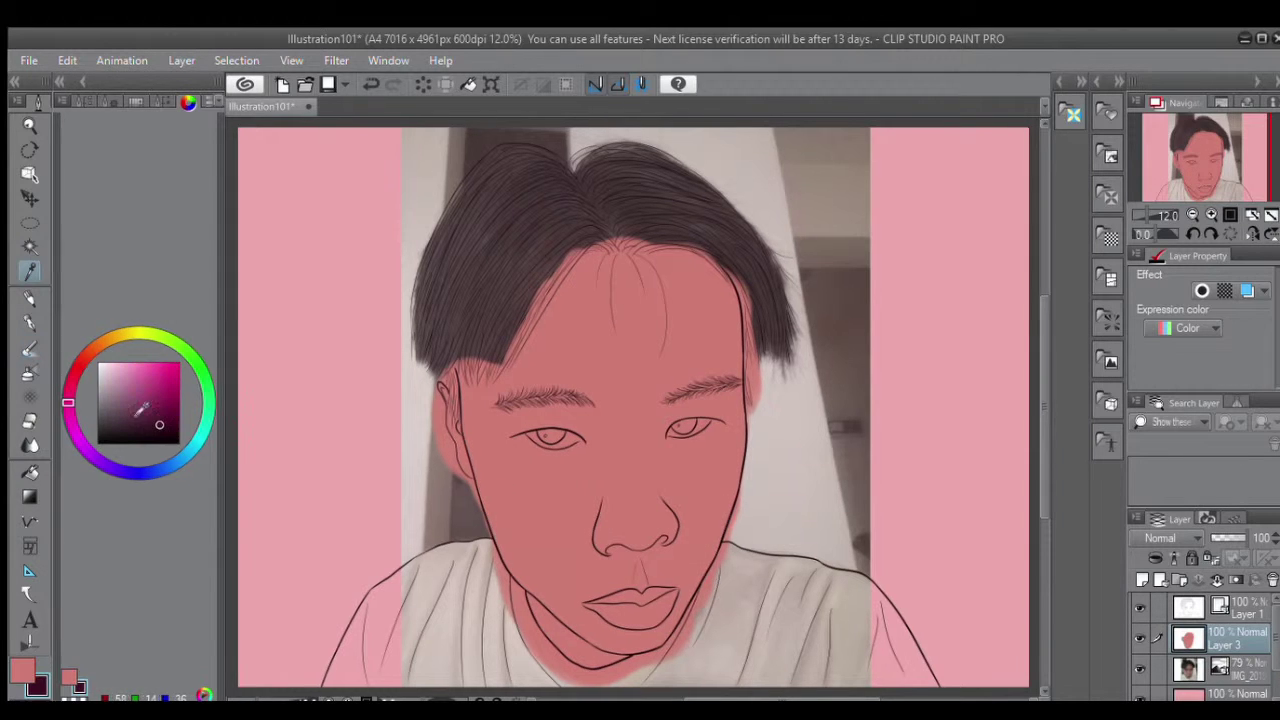
Undo the trial stroke below the hairline and pick a muted dark purple as the shadow colour.
{"action": "left_click_drag", "start_coordinate": [598, 256], "coordinate": [512, 360]}
{"action": "key", "text": "ctrl+z"}
{"action": "left_click", "coordinate": [68, 402]}
{"action": "left_click", "coordinate": [120, 402]}
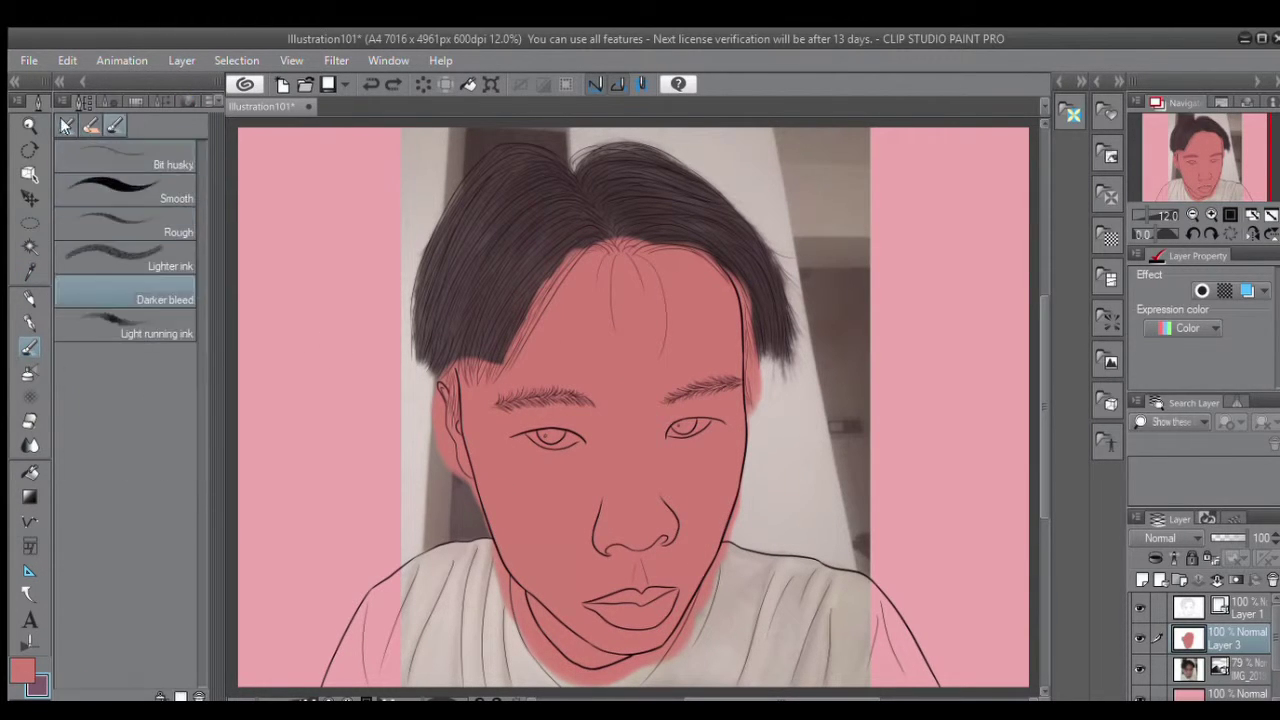
Try shading the forehead along the hairline with purple strokes, undoing the attempts.
{"action": "mouse_move", "coordinate": [598, 256]}
{"action": "left_mouse_down"}
{"action": "mouse_move", "coordinate": [505, 375]}
{"action": "mouse_move", "coordinate": [591, 331]}
{"action": "left_mouse_up"}
{"action": "scroll", "coordinate": [591, 331], "scroll_direction": "up", "scroll_amount": 2}
{"action": "mouse_move", "coordinate": [491, 289]}
{"action": "left_mouse_down"}
{"action": "mouse_move", "coordinate": [565, 232]}
{"action": "mouse_move", "coordinate": [371, 457]}
{"action": "mouse_move", "coordinate": [275, 495]}
{"action": "mouse_move", "coordinate": [440, 380]}
{"action": "left_mouse_up"}
{"action": "mouse_move", "coordinate": [560, 250]}
{"action": "left_mouse_down"}
{"action": "mouse_move", "coordinate": [582, 227]}
{"action": "mouse_move", "coordinate": [400, 463]}
{"action": "mouse_move", "coordinate": [287, 483]}
{"action": "left_mouse_up"}
{"action": "mouse_move", "coordinate": [660, 235]}
{"action": "left_mouse_down"}
{"action": "mouse_move", "coordinate": [765, 294]}
{"action": "mouse_move", "coordinate": [777, 253]}
{"action": "mouse_move", "coordinate": [838, 403]}
{"action": "mouse_move", "coordinate": [720, 290]}
{"action": "left_mouse_up"}
{"action": "key", "text": "ctrl+z"}
{"action": "key", "text": "ctrl+z"}
{"action": "key", "text": "ctrl+z"}
{"action": "key", "text": "ctrl+z"}
{"action": "key", "text": "ctrl+z"}
{"action": "key", "text": "ctrl+z"}
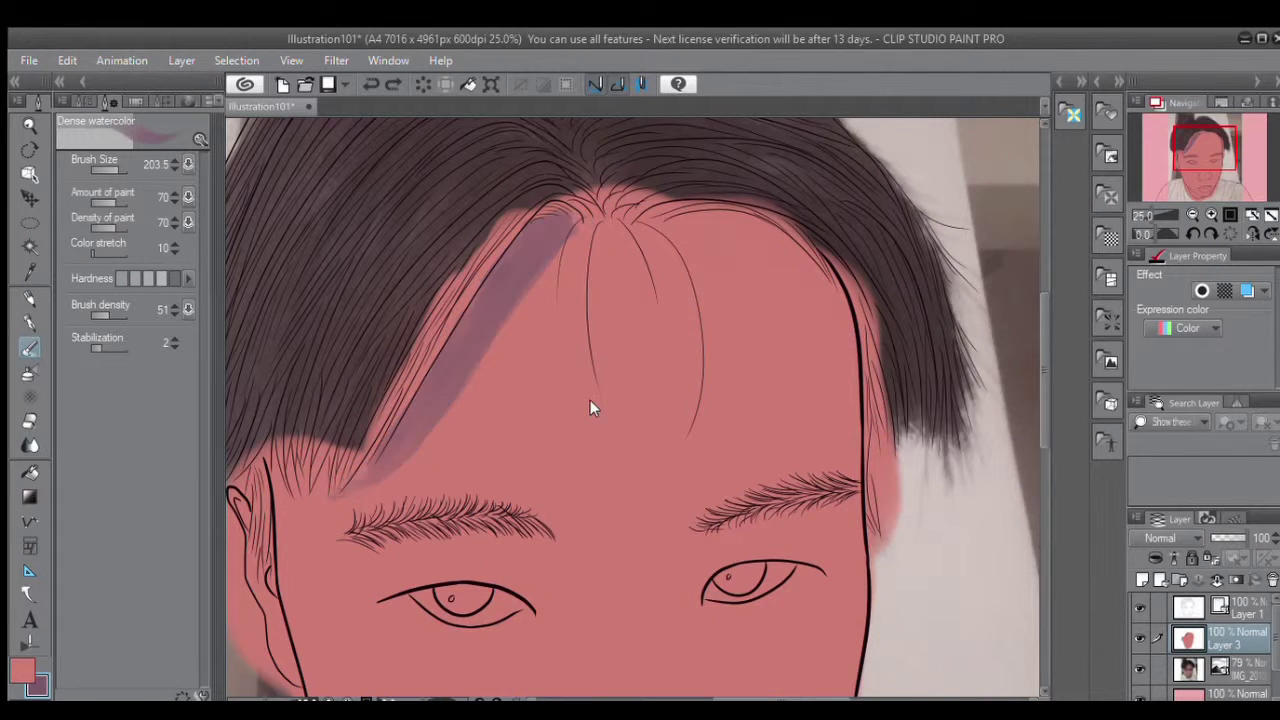
Shade both sides of the forehead below the hairline in dark reddish brown with the Color change brush at size 95.
{"action": "mouse_move", "coordinate": [515, 268]}
{"action": "left_mouse_down"}
{"action": "mouse_move", "coordinate": [530, 245]}
{"action": "mouse_move", "coordinate": [500, 263]}
{"action": "mouse_move", "coordinate": [480, 331]}
{"action": "mouse_move", "coordinate": [500, 317]}
{"action": "mouse_move", "coordinate": [323, 480]}
{"action": "mouse_move", "coordinate": [680, 230]}
{"action": "mouse_move", "coordinate": [826, 288]}
{"action": "mouse_move", "coordinate": [858, 405]}
{"action": "left_mouse_up"}
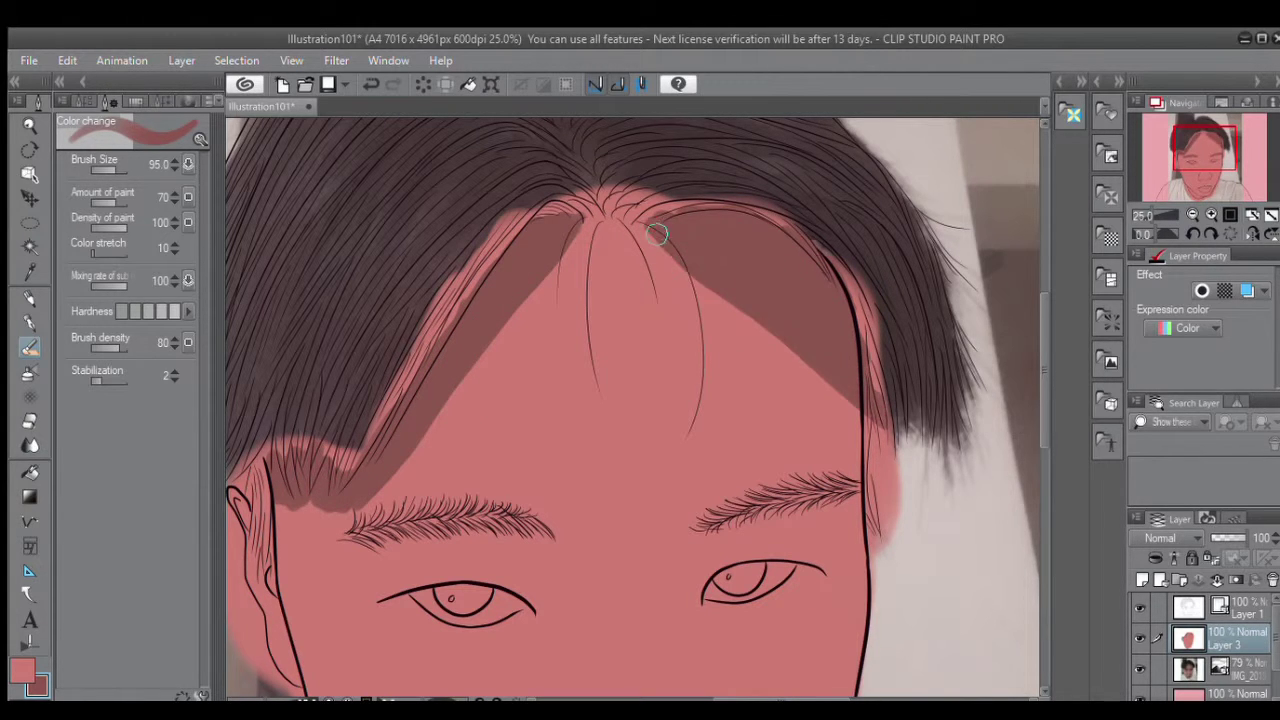
{"action": "left_click_drag", "start_coordinate": [665, 225], "coordinate": [460, 342]}
{"action": "mouse_move", "coordinate": [732, 300]}
{"action": "left_mouse_down"}
{"action": "mouse_move", "coordinate": [732, 40]}
{"action": "mouse_move", "coordinate": [732, 140]}
{"action": "left_mouse_up"}
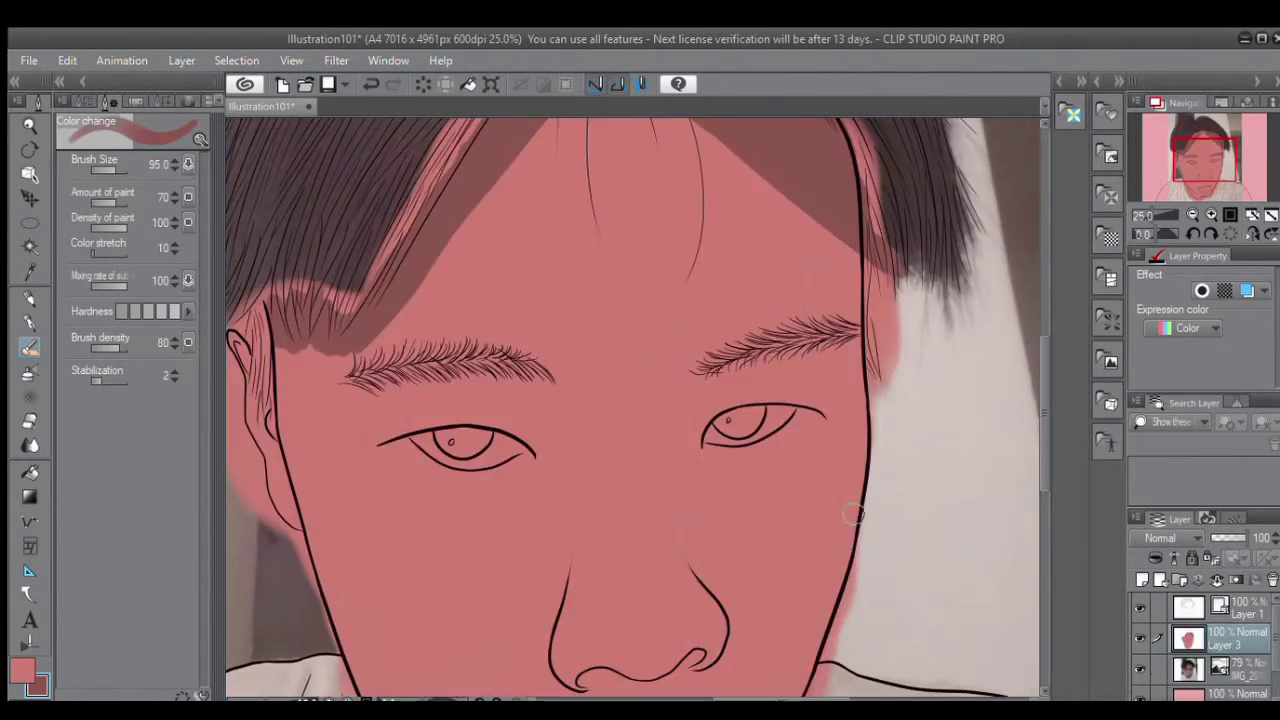
{"action": "mouse_move", "coordinate": [335, 350]}
{"action": "left_mouse_down"}
{"action": "mouse_move", "coordinate": [282, 468]}
{"action": "mouse_move", "coordinate": [275, 460]}
{"action": "left_mouse_up"}
{"action": "left_click", "coordinate": [84, 101]}
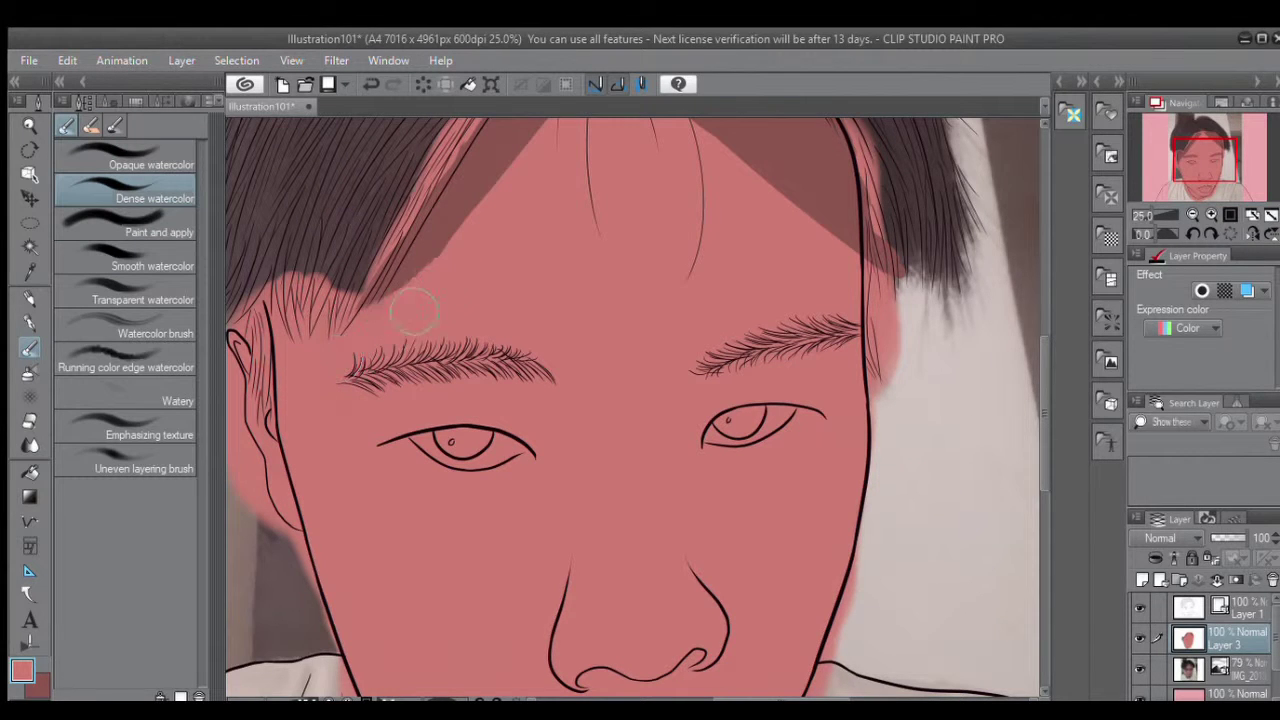
Move Layer 3 below the reference photo layer and lower the photo's opacity to 36%.
{"action": "scroll", "coordinate": [1035, 372], "scroll_direction": "up", "scroll_amount": 3}
{"action": "scroll", "coordinate": [1035, 372], "scroll_direction": "down", "scroll_amount": 3}
{"action": "left_click_drag", "start_coordinate": [1188, 640], "coordinate": [1190, 672]}
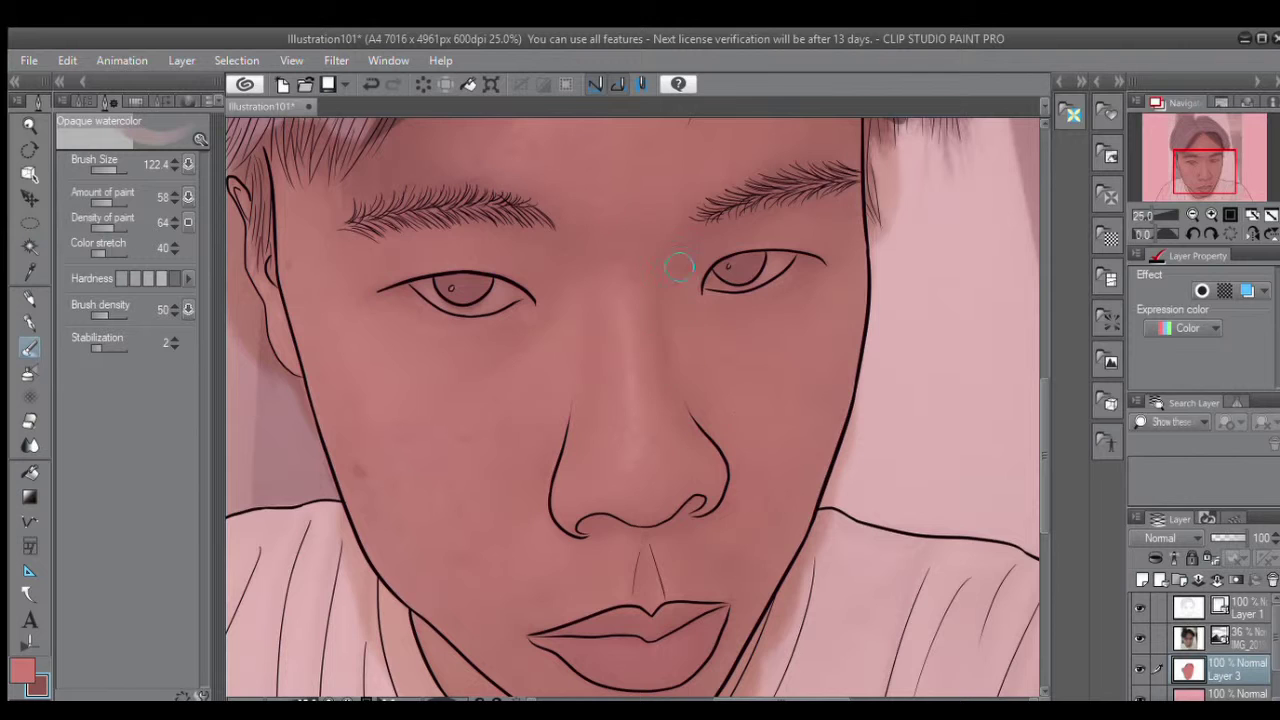
Lightly shade the nose, eye area and cheeks with the Opaque watercolor brush at size 122.4.
{"action": "left_click_drag", "start_coordinate": [584, 402], "coordinate": [612, 465]}
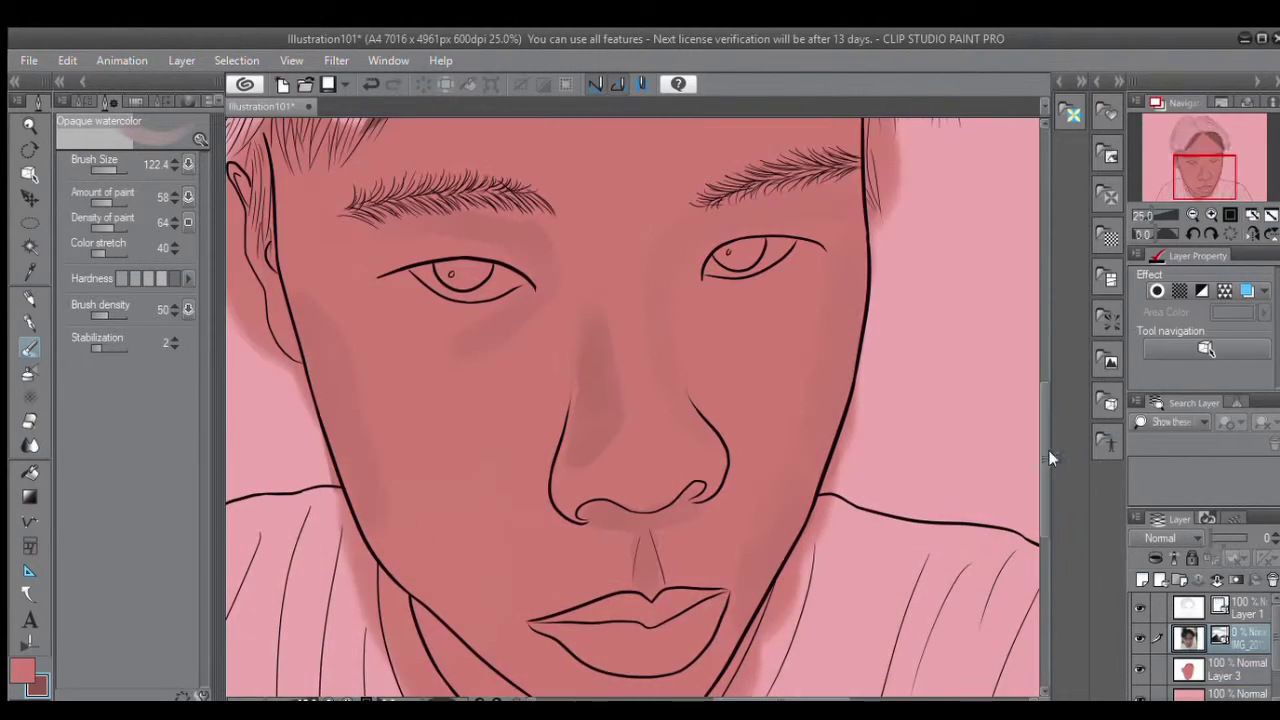
{"action": "mouse_move", "coordinate": [590, 305]}
{"action": "left_mouse_down"}
{"action": "mouse_move", "coordinate": [609, 414]}
{"action": "mouse_move", "coordinate": [585, 250]}
{"action": "left_mouse_up"}
{"action": "key", "text": "x"}
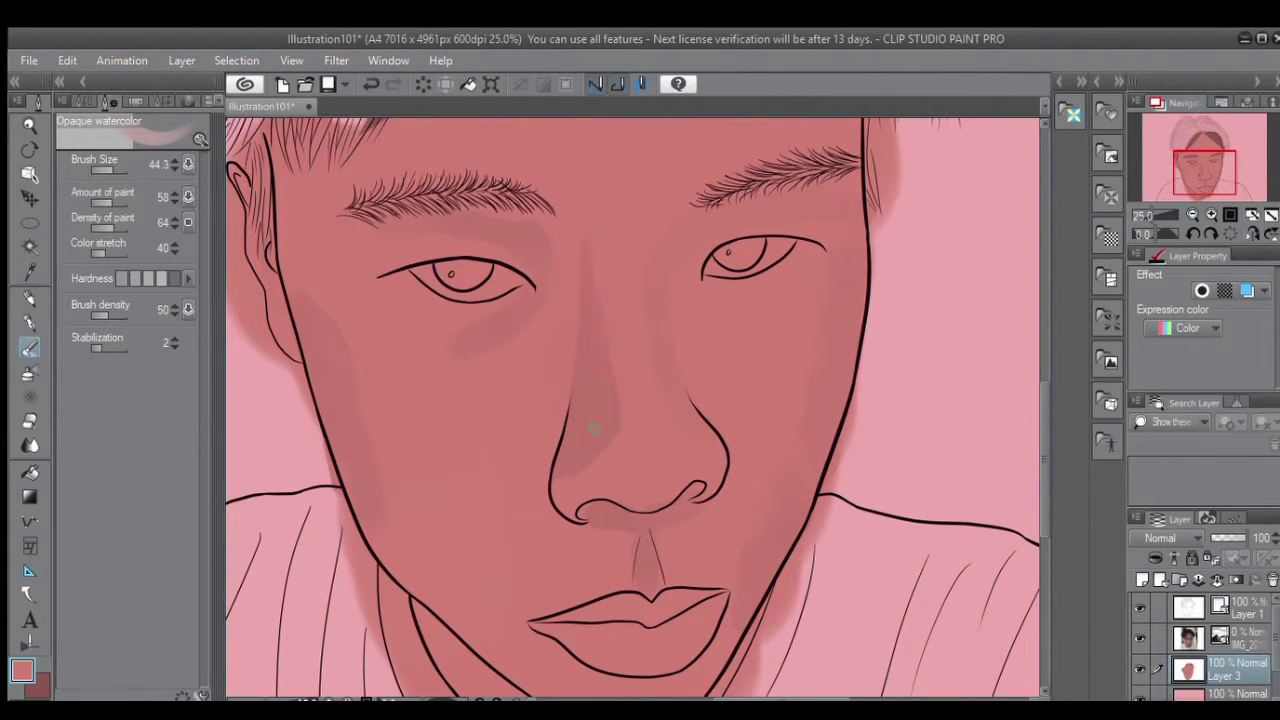
Paint darker shadows down both sides of the nose with Opaque watercolor at size 57.2, trimming their edges with the skin colour.
{"action": "key", "text": "x"}
{"action": "key", "text": "x"}
{"action": "key", "text": "x"}
{"action": "mouse_move", "coordinate": [720, 455]}
{"action": "left_mouse_down"}
{"action": "mouse_move", "coordinate": [655, 335]}
{"action": "mouse_move", "coordinate": [655, 250]}
{"action": "left_mouse_up"}
{"action": "mouse_move", "coordinate": [593, 360]}
{"action": "left_mouse_down"}
{"action": "mouse_move", "coordinate": [608, 432]}
{"action": "mouse_move", "coordinate": [583, 244]}
{"action": "mouse_move", "coordinate": [607, 375]}
{"action": "mouse_move", "coordinate": [578, 410]}
{"action": "mouse_move", "coordinate": [603, 443]}
{"action": "left_mouse_up"}
{"action": "left_click_drag", "start_coordinate": [655, 318], "coordinate": [674, 397]}
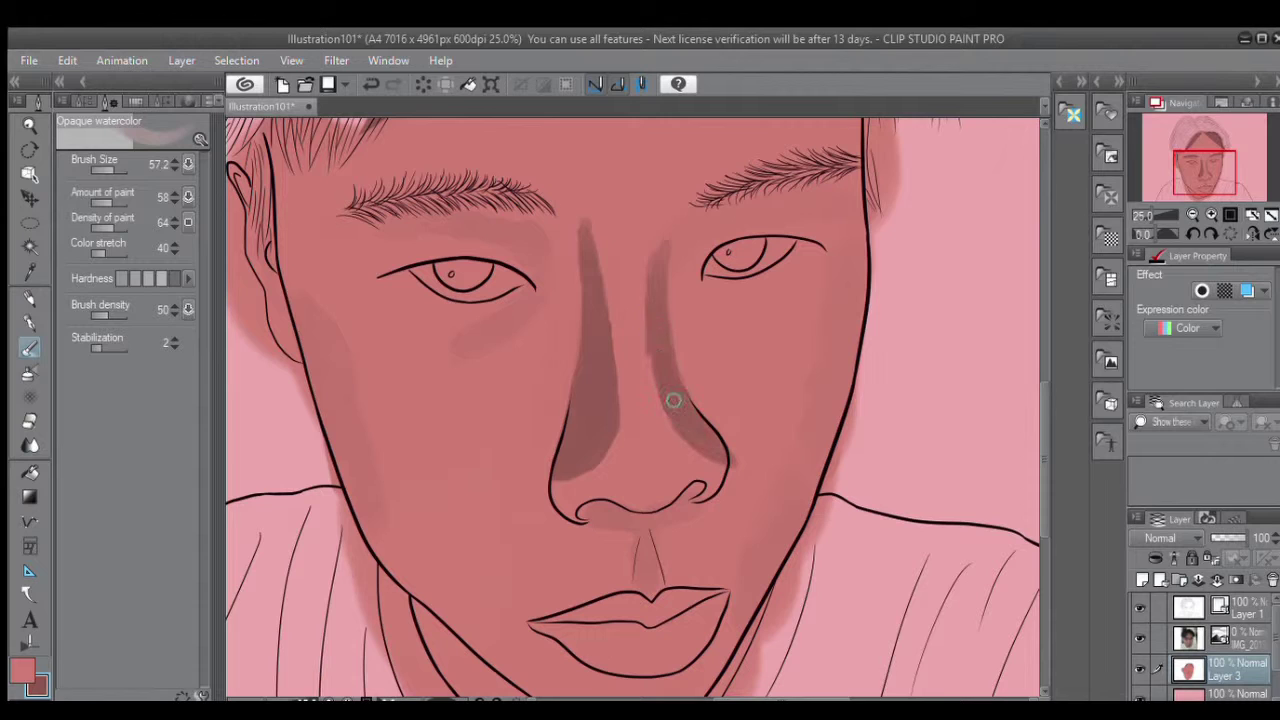
{"action": "left_click_drag", "start_coordinate": [660, 245], "coordinate": [662, 292]}
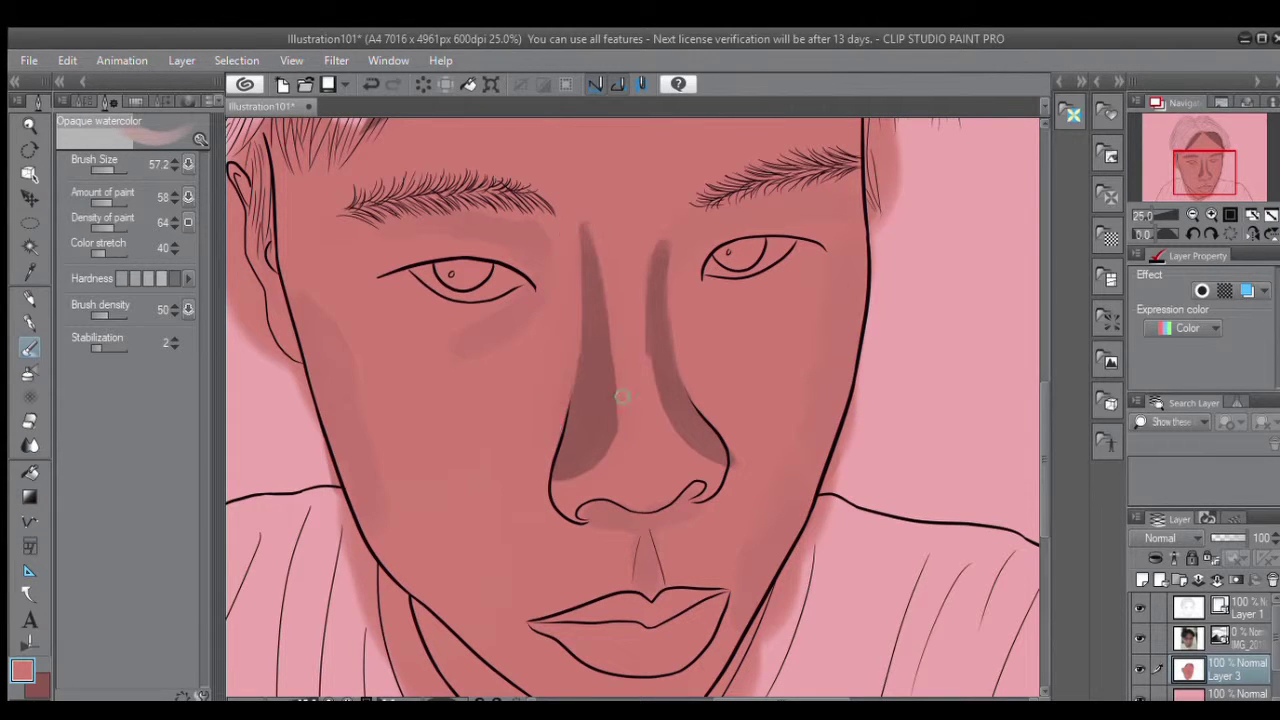
{"action": "key", "text": "x"}
{"action": "left_click_drag", "start_coordinate": [582, 390], "coordinate": [586, 336]}
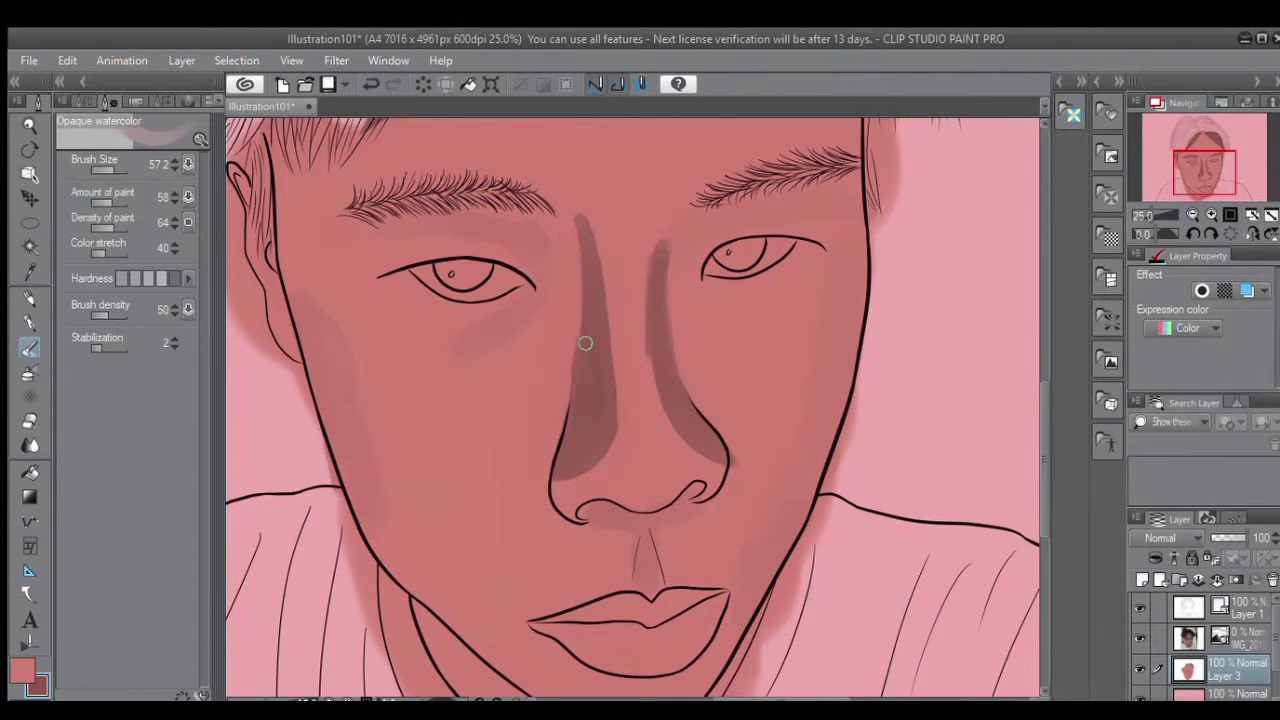
Compare the shading with the reference photo and undo the darker nose shadows.
{"action": "left_click", "coordinate": [1192, 215]}
{"action": "left_click", "coordinate": [1240, 637]}
{"action": "left_click", "coordinate": [1247, 538]}
{"action": "key", "text": "ctrl+z"}
{"action": "key", "text": "ctrl+z"}
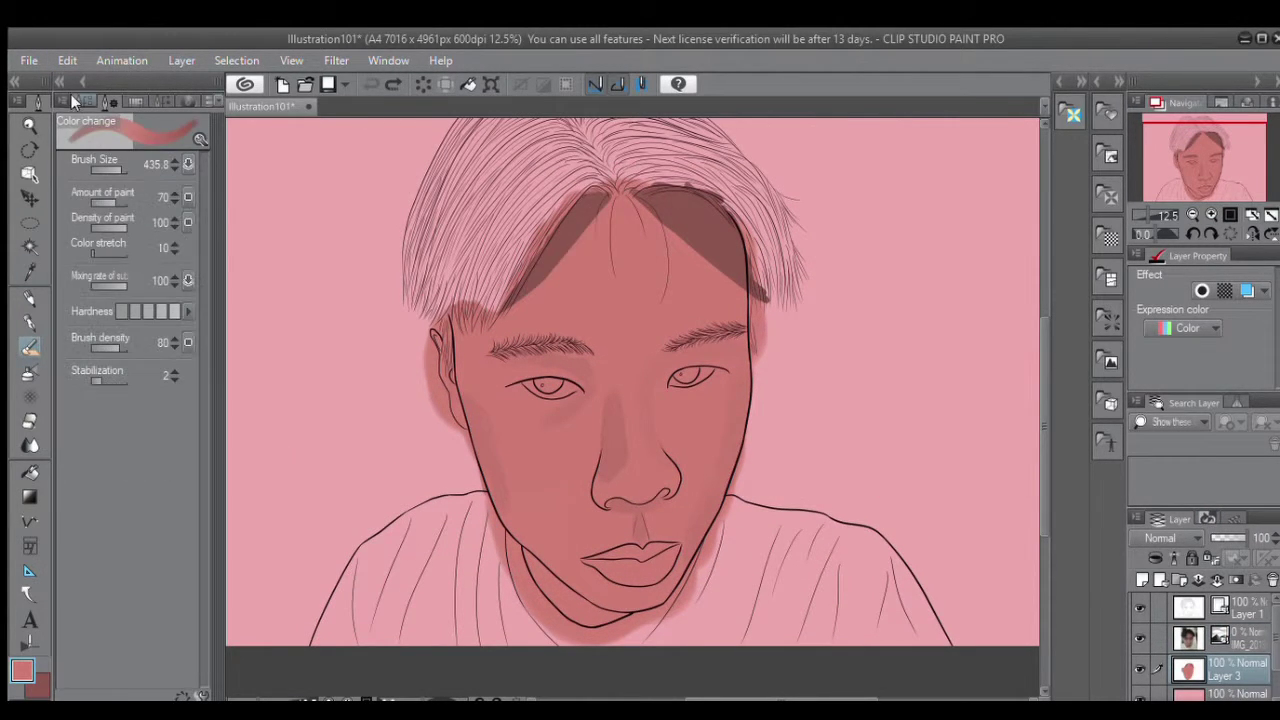
Cover the old forehead, eye and nose shadows with the base skin colour using the Dense watercolor brush.
{"action": "mouse_move", "coordinate": [560, 265]}
{"action": "left_mouse_down"}
{"action": "mouse_move", "coordinate": [645, 245]}
{"action": "mouse_move", "coordinate": [657, 286]}
{"action": "mouse_move", "coordinate": [700, 250]}
{"action": "left_mouse_up"}
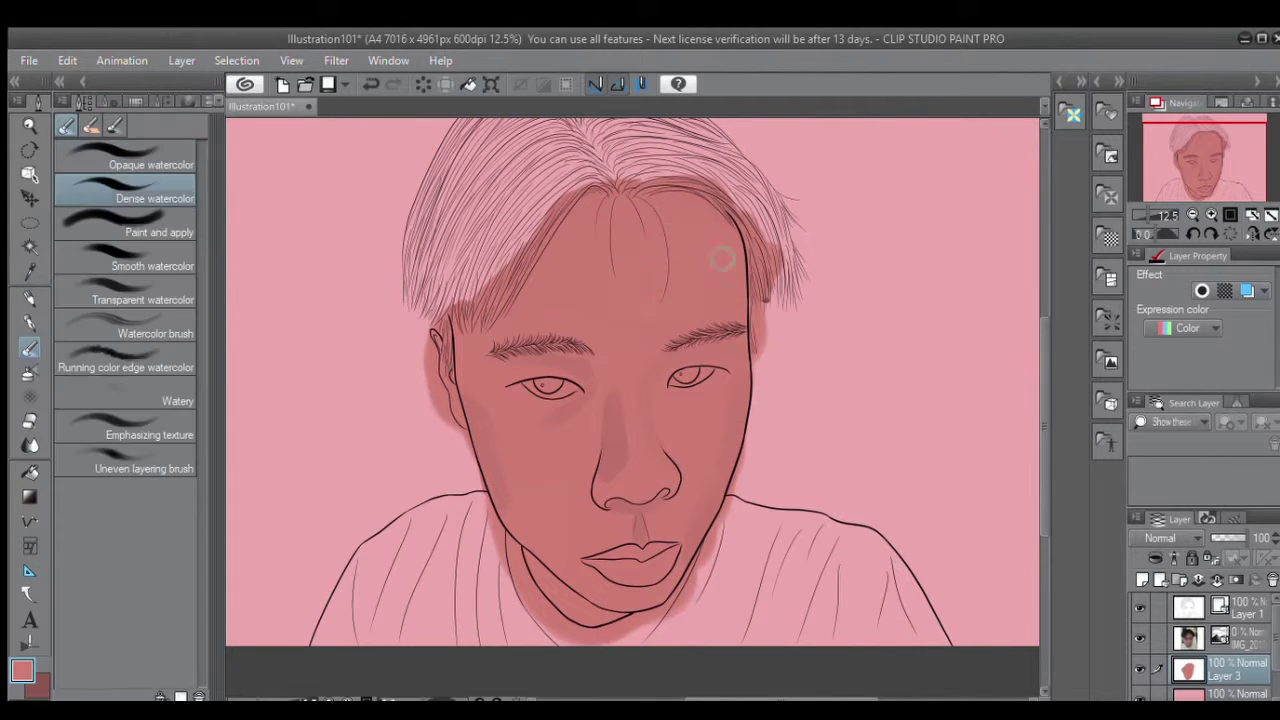
{"action": "left_click", "coordinate": [130, 330]}
{"action": "key", "text": "ctrl+z"}
{"action": "key", "text": "ctrl+z"}
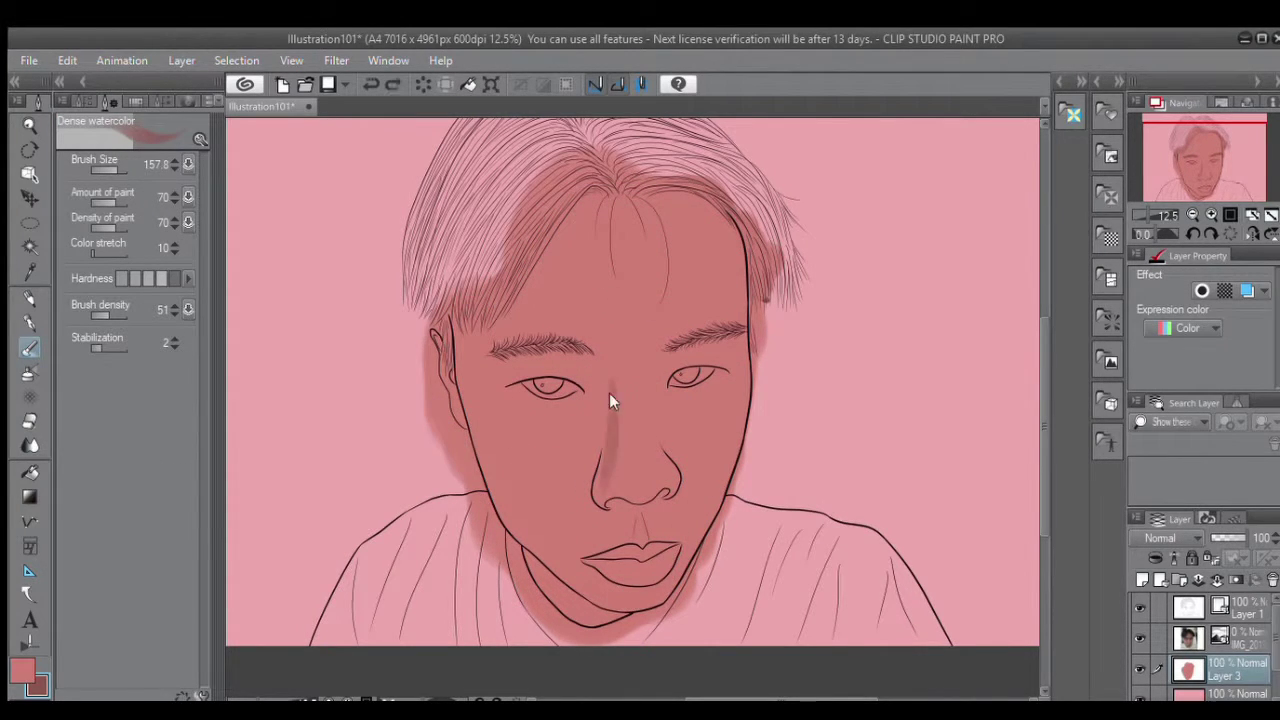
Try the Transparent watercolor and Color change brushes for the face shading.
{"action": "left_click", "coordinate": [110, 289]}
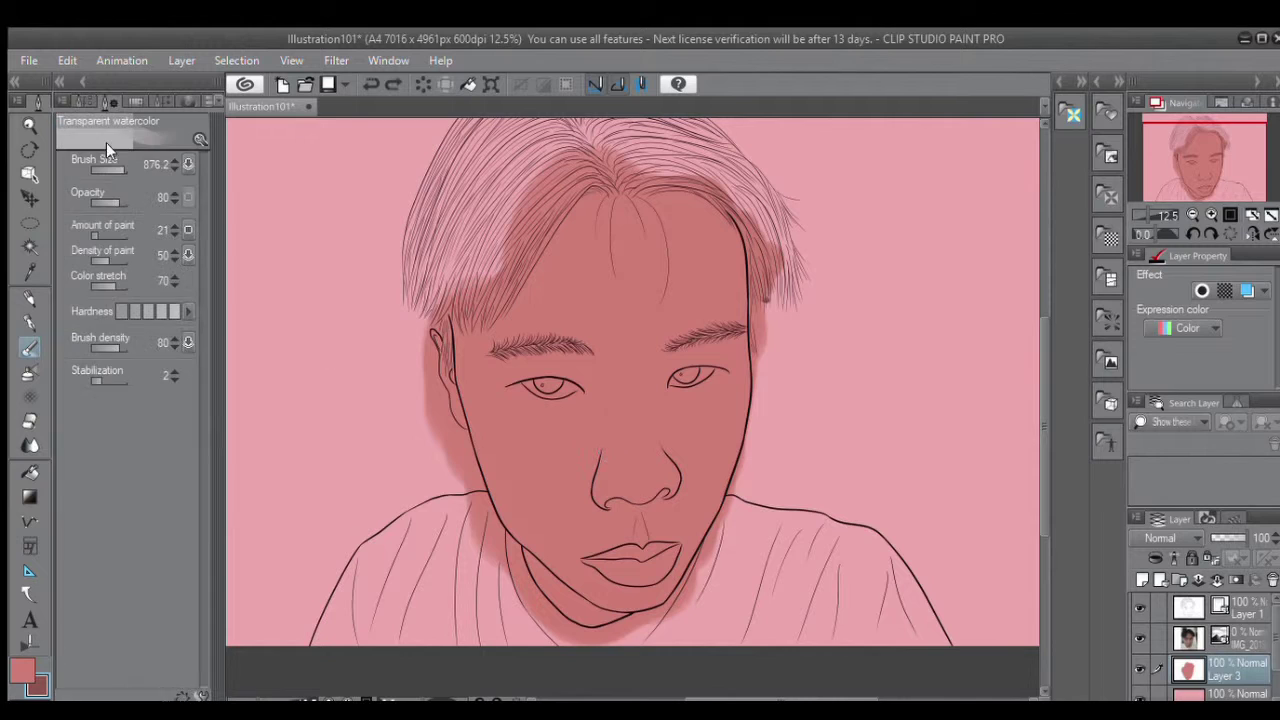
{"action": "key", "text": "ctrl+z"}
{"action": "left_click", "coordinate": [68, 136]}
{"action": "left_click", "coordinate": [150, 167]}
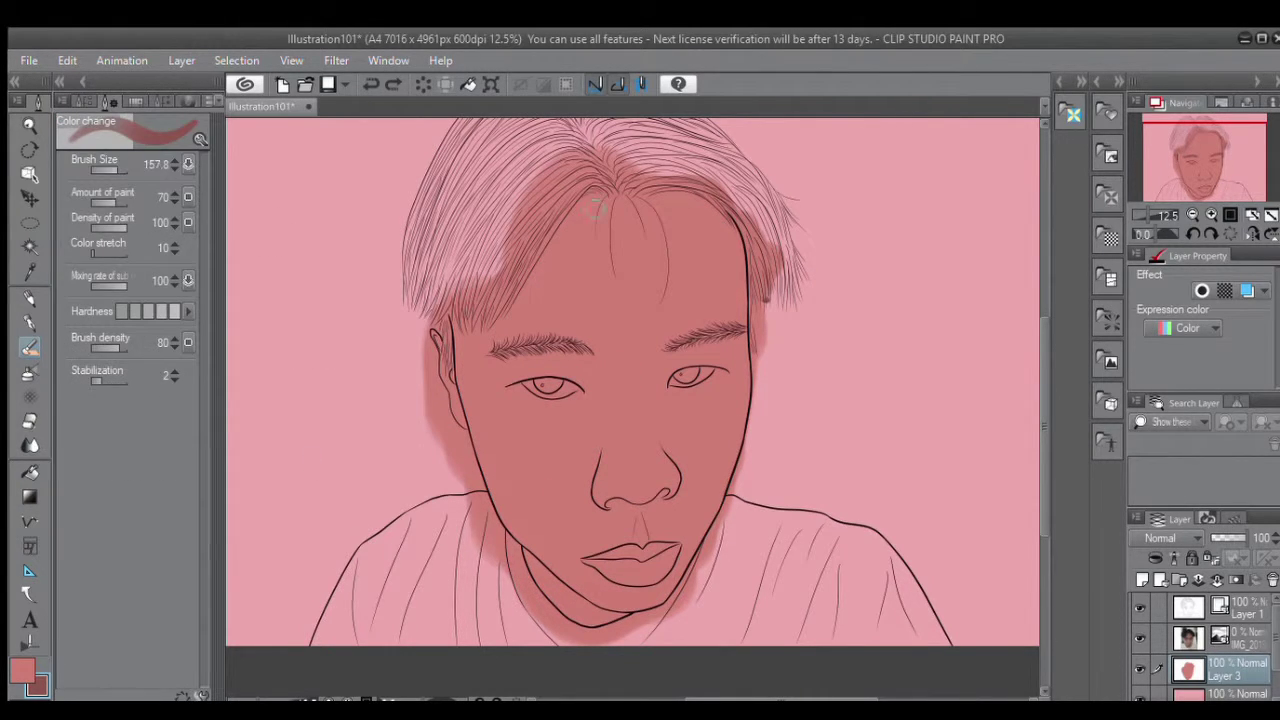
Shade both sides of the forehead below the hairline with the Running color edge watercolor brush at size 262.3.
{"action": "left_click", "coordinate": [86, 120]}
{"action": "left_click", "coordinate": [120, 353]}
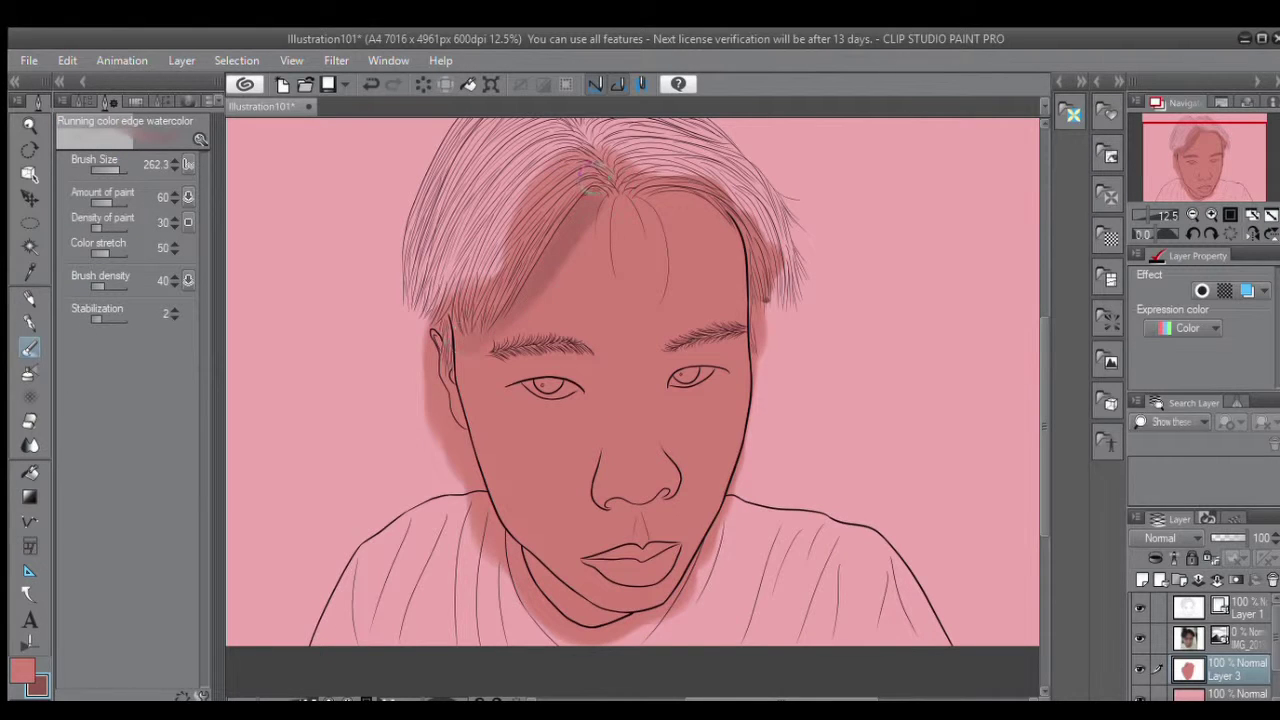
{"action": "key", "text": "b"}
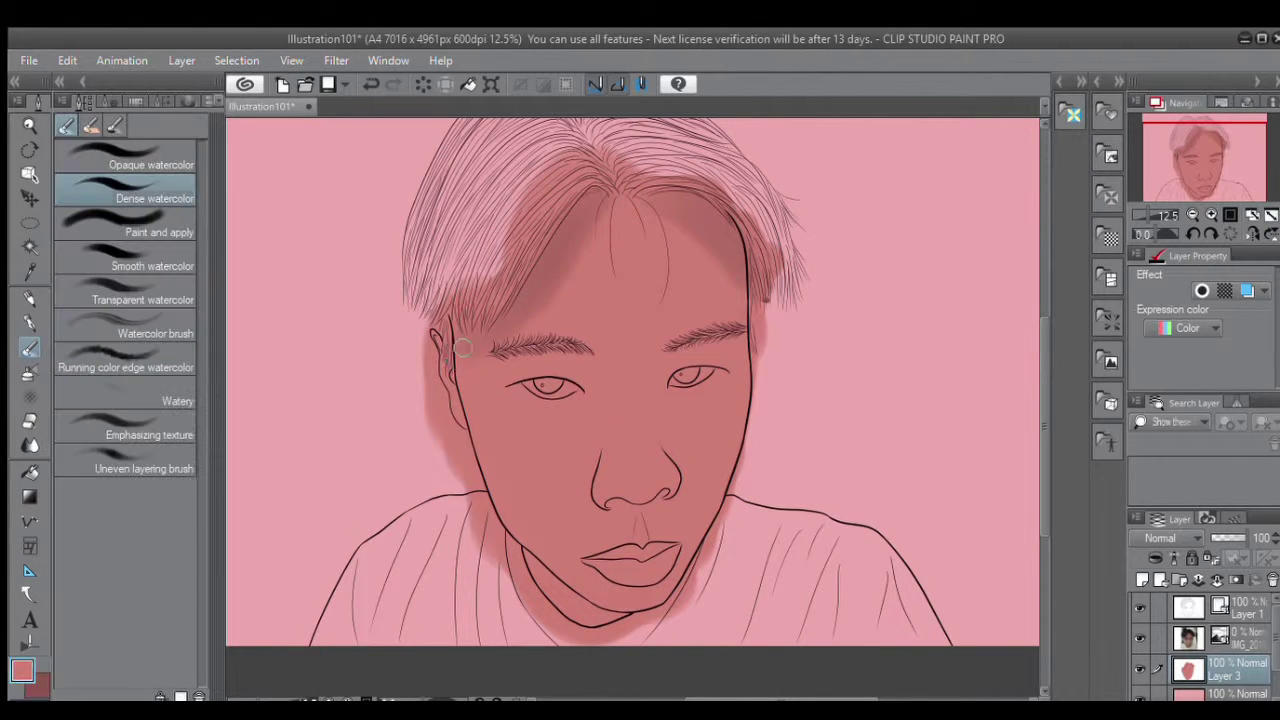
{"action": "key", "text": "b"}
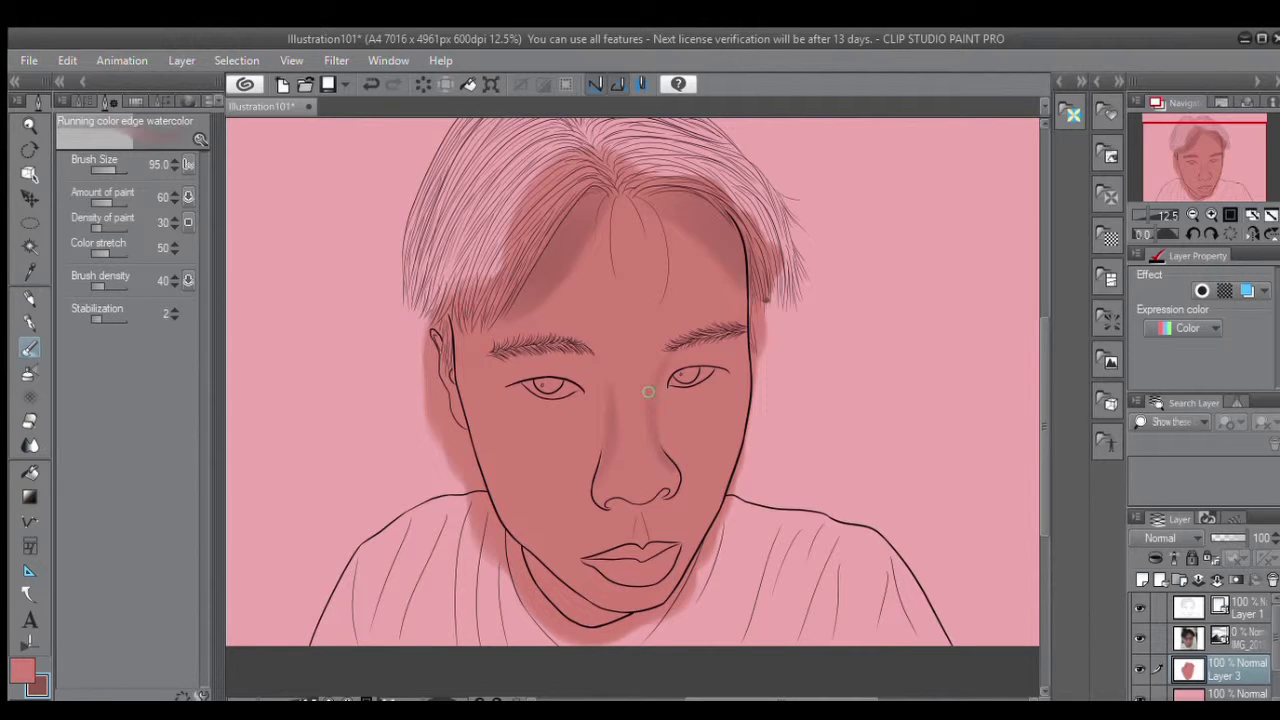
Shade both sides of the nose with Running color edge watercolor at size 95, softening the edges with Dense watercolor.
{"action": "key", "text": "b"}
{"action": "key", "text": "b"}
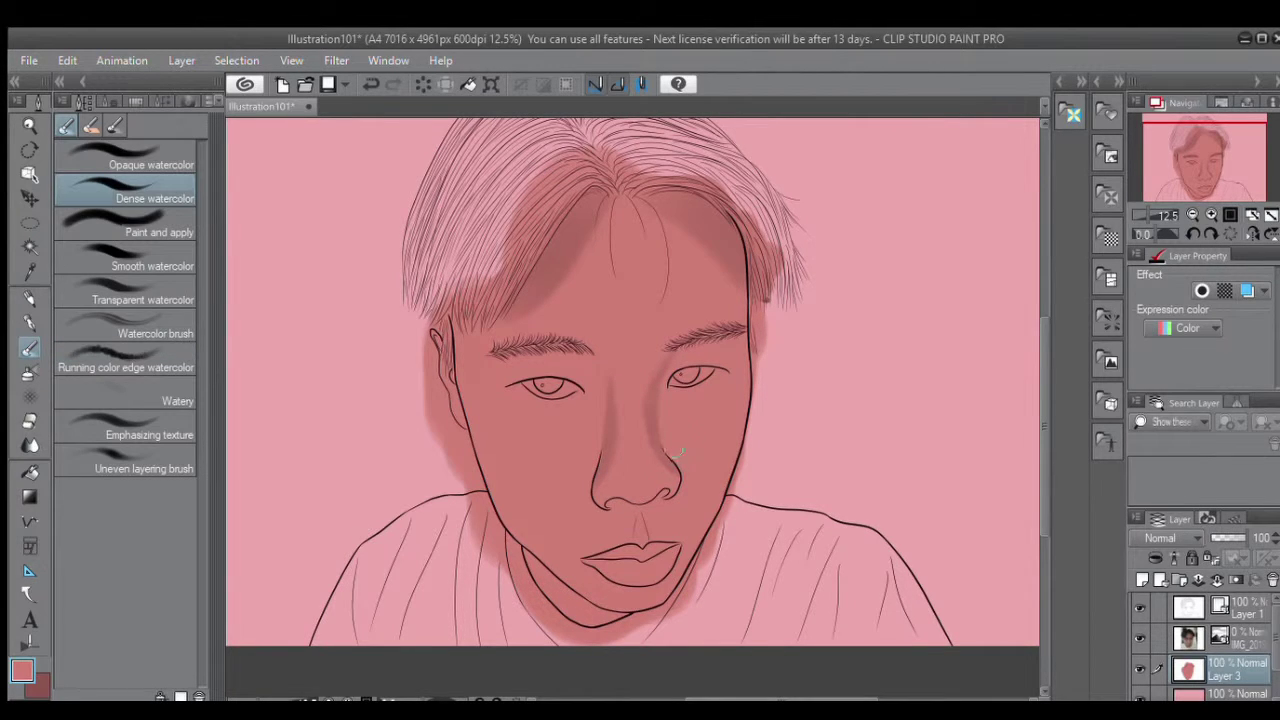
{"action": "key", "text": "b"}
Shade the underside of the nose and the groove above the lips, using the Running color edge watercolor brush.
{"action": "left_click", "coordinate": [1211, 216]}
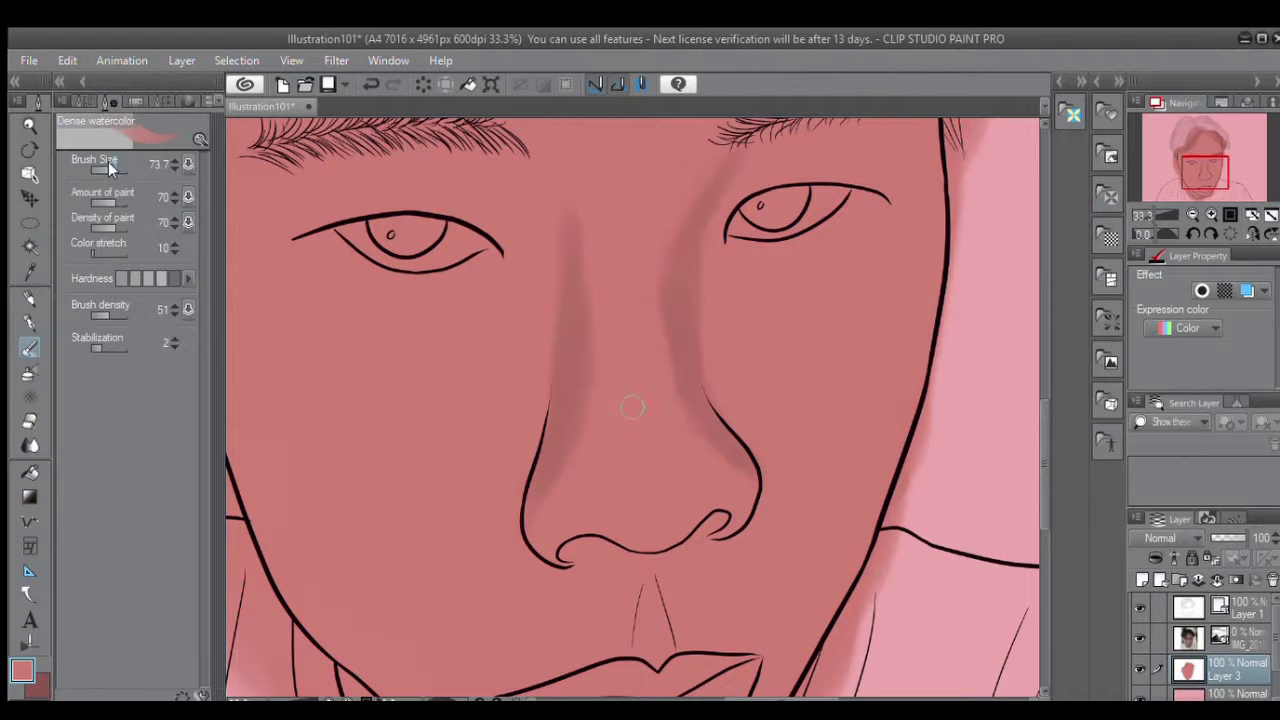
{"action": "left_click", "coordinate": [125, 360]}
{"action": "left_click_drag", "start_coordinate": [571, 551], "coordinate": [700, 535]}
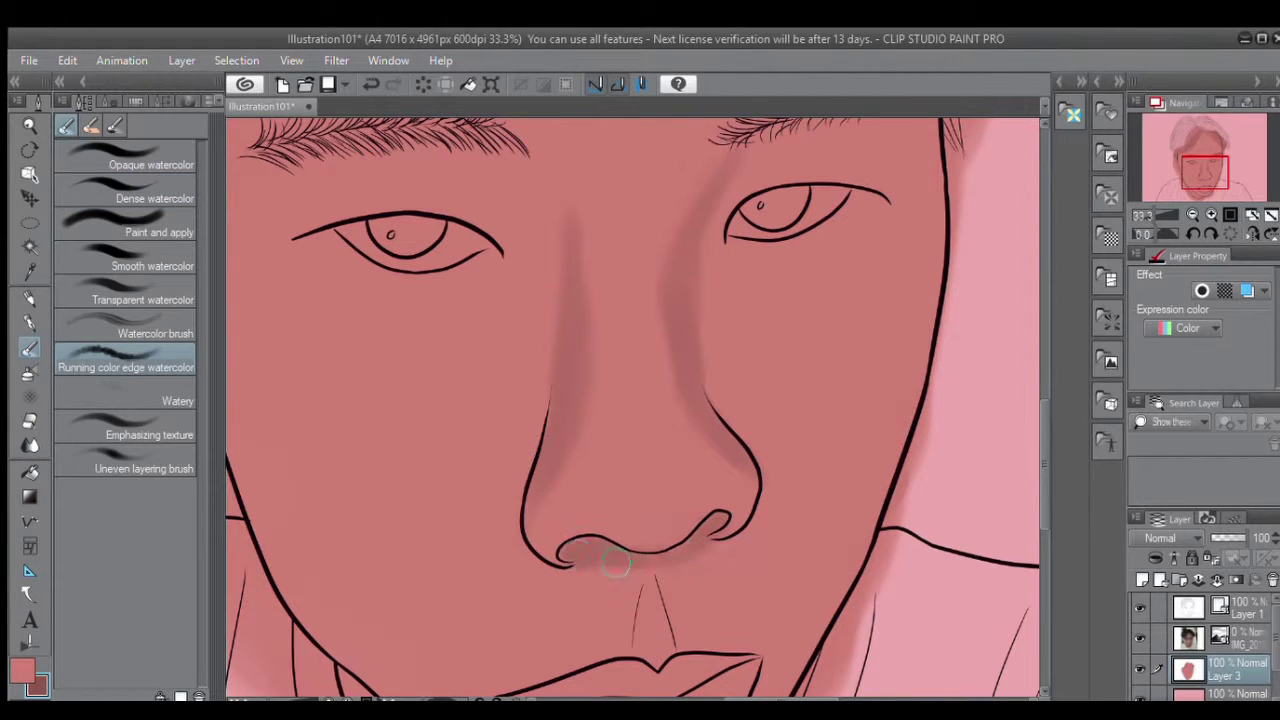
{"action": "left_click_drag", "start_coordinate": [640, 575], "coordinate": [652, 660]}
{"action": "left_click_drag", "start_coordinate": [675, 533], "coordinate": [695, 538]}
{"action": "left_click", "coordinate": [117, 191]}
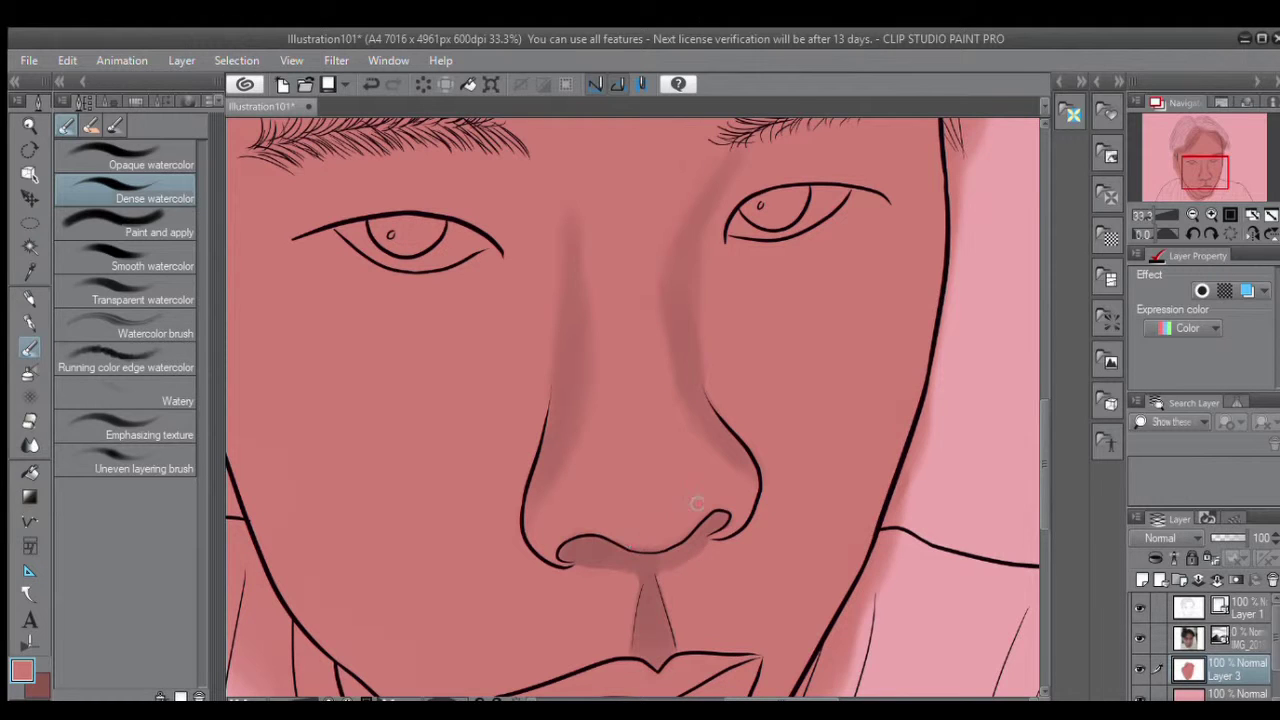
Deepen the shadow in the nostrils and under the nose with Running color edge watercolor at size 26.7.
{"action": "left_click", "coordinate": [120, 362]}
{"action": "mouse_move", "coordinate": [569, 544]}
{"action": "left_mouse_down"}
{"action": "mouse_move", "coordinate": [653, 564]}
{"action": "mouse_move", "coordinate": [702, 540]}
{"action": "left_mouse_up"}
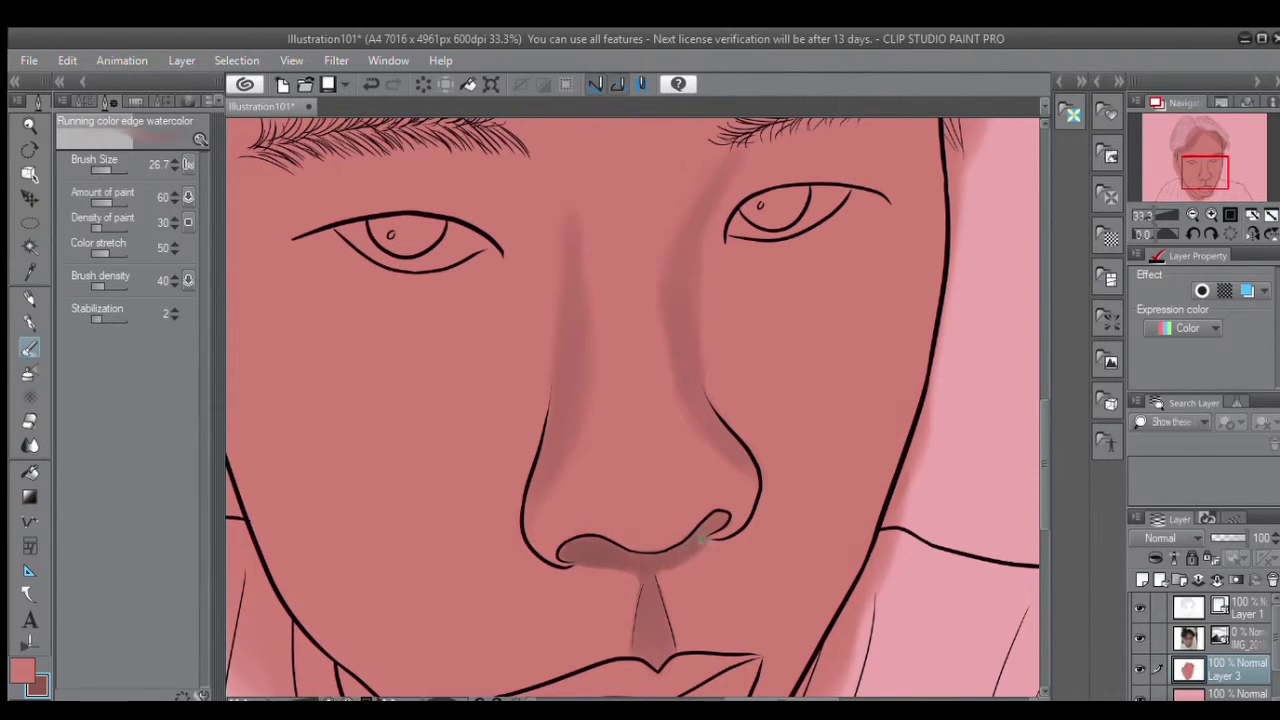
{"action": "key", "text": "c"}
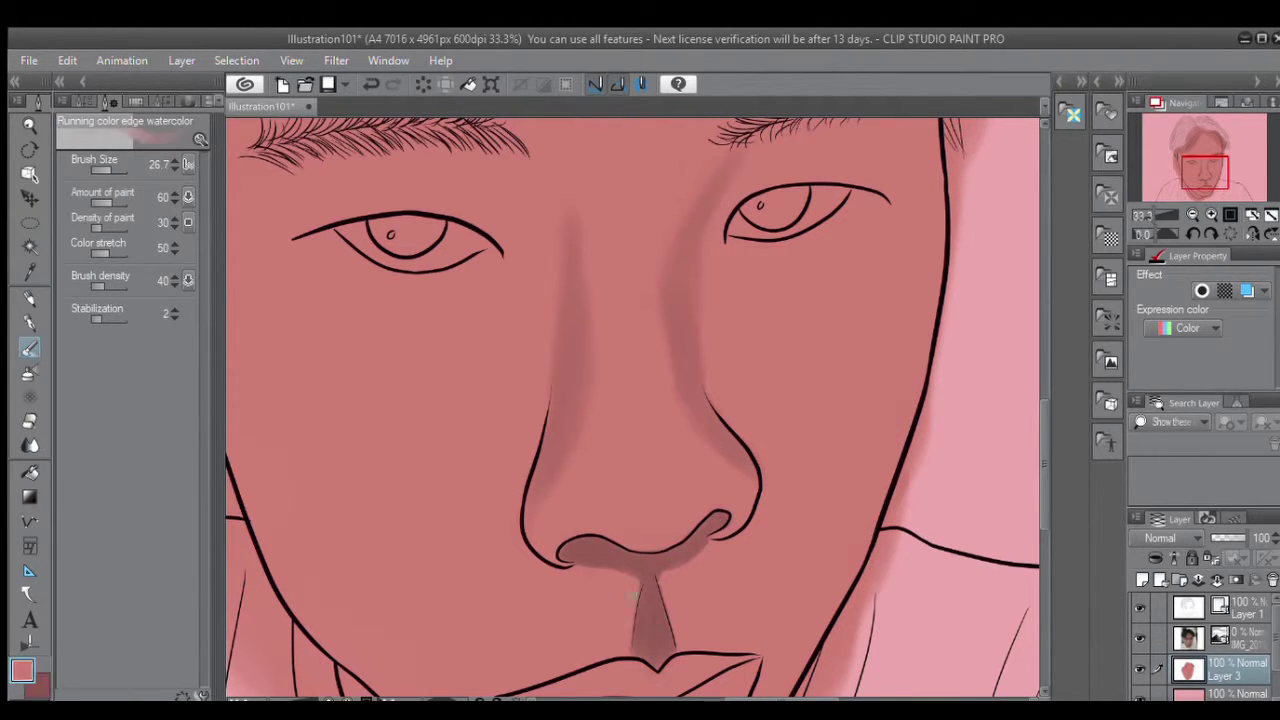
Darken and refine the shadows running down both sides of the nose bridge.
{"action": "mouse_move", "coordinate": [575, 400]}
{"action": "left_mouse_down"}
{"action": "mouse_move", "coordinate": [568, 432]}
{"action": "mouse_move", "coordinate": [545, 440]}
{"action": "mouse_move", "coordinate": [588, 340]}
{"action": "mouse_move", "coordinate": [588, 356]}
{"action": "left_mouse_up"}
{"action": "mouse_move", "coordinate": [678, 343]}
{"action": "left_mouse_down"}
{"action": "mouse_move", "coordinate": [686, 260]}
{"action": "mouse_move", "coordinate": [704, 380]}
{"action": "left_mouse_up"}
{"action": "key", "text": "ctrl+z"}
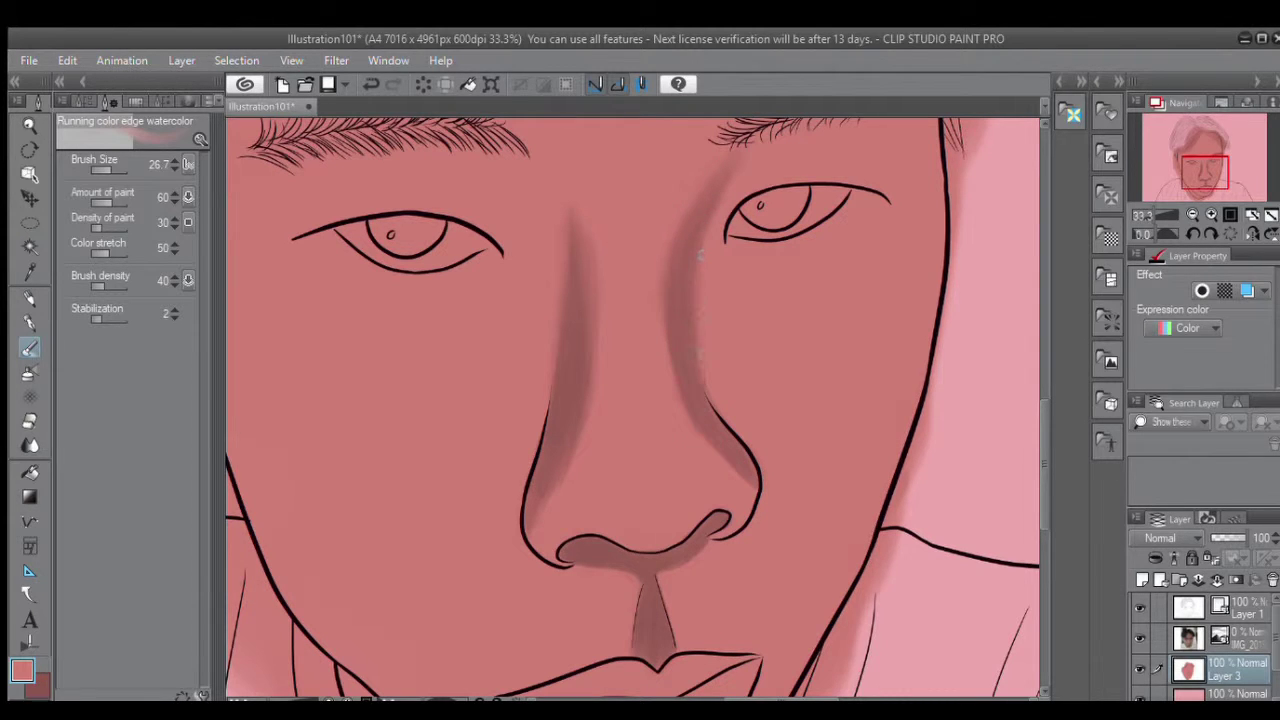
Enlarge the brush to 122.4 and paint soft shadows around both eye sockets, joining them to the nose shading.
{"action": "scroll", "coordinate": [643, 588], "scroll_direction": "down", "scroll_amount": 3}
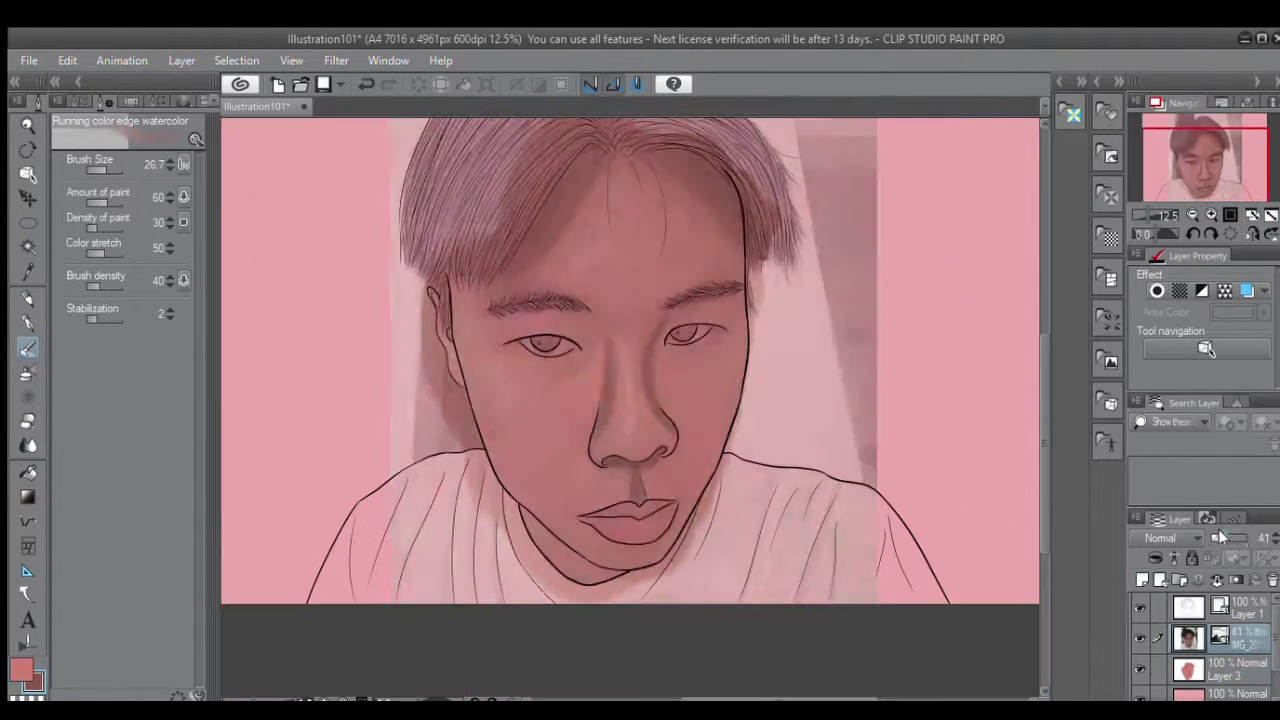
{"action": "scroll", "coordinate": [620, 530], "scroll_direction": "up", "scroll_amount": 2}
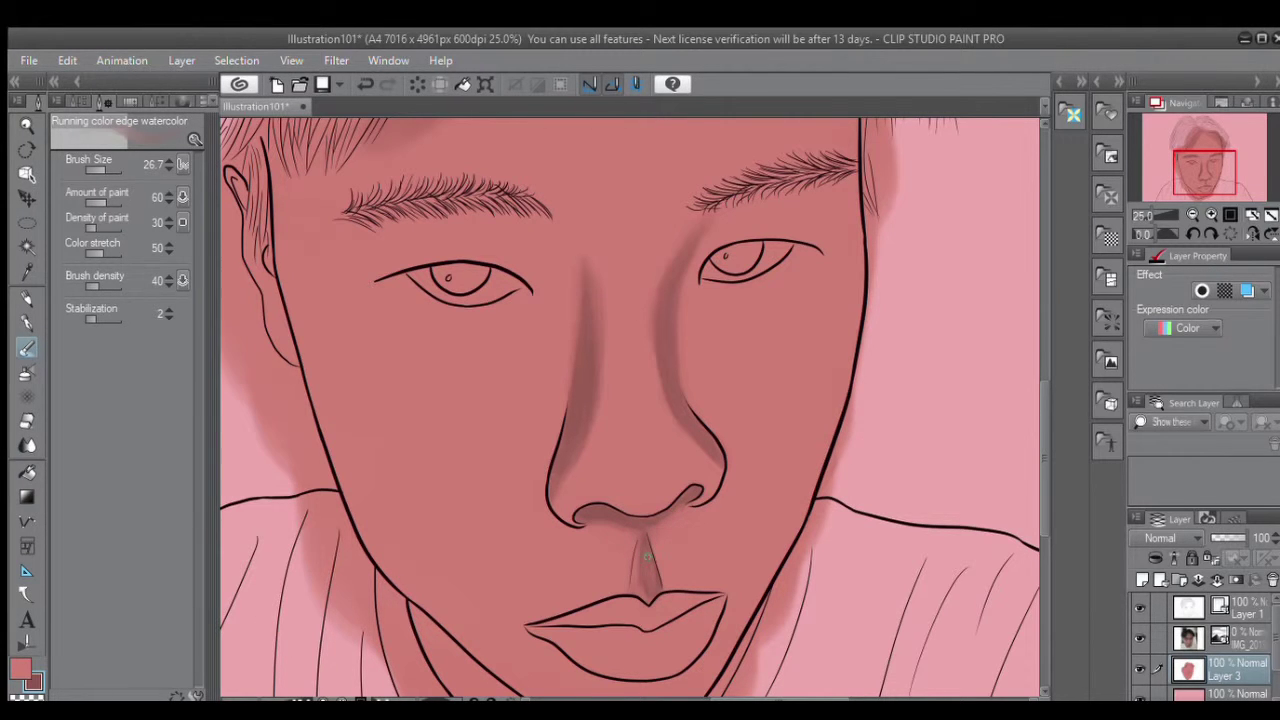
{"action": "scroll", "coordinate": [630, 400], "scroll_direction": "up", "scroll_amount": 2}
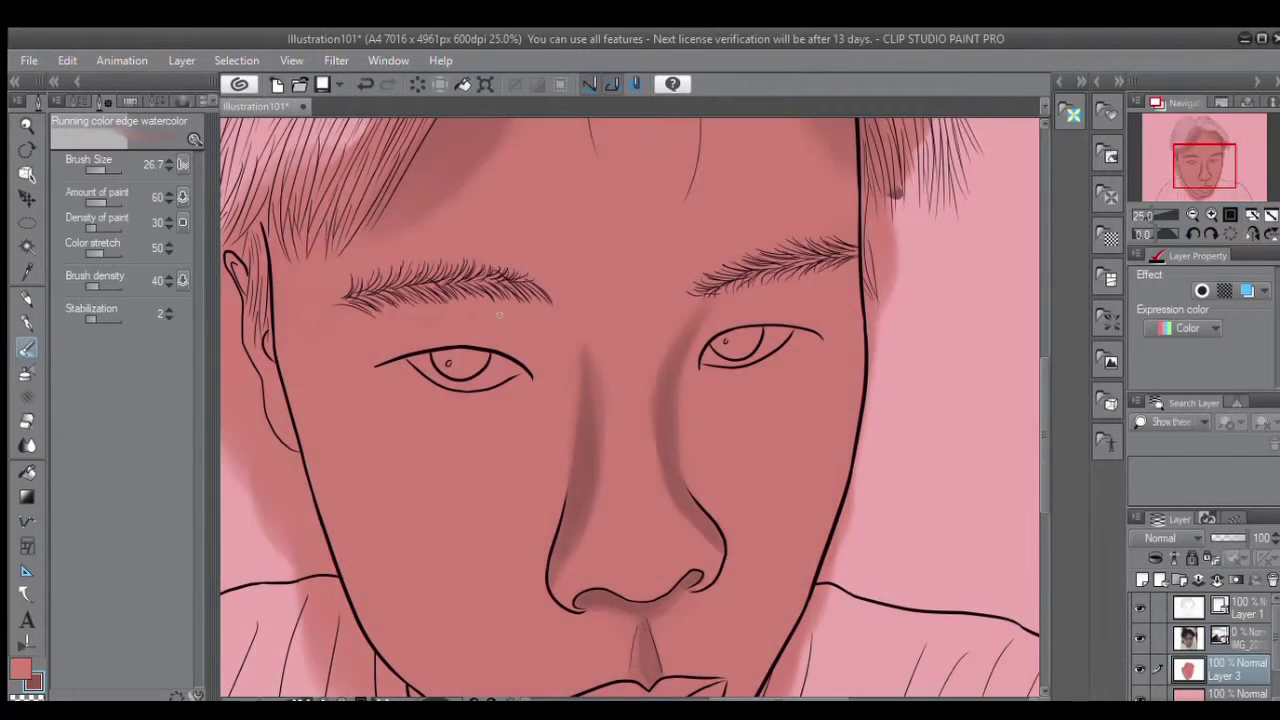
{"action": "key", "text": "bracketright"}
{"action": "key", "text": "bracketright"}
{"action": "key", "text": "bracketright"}
{"action": "mouse_move", "coordinate": [583, 373]}
{"action": "left_mouse_down"}
{"action": "mouse_move", "coordinate": [555, 352]}
{"action": "mouse_move", "coordinate": [551, 364]}
{"action": "mouse_move", "coordinate": [524, 326]}
{"action": "mouse_move", "coordinate": [576, 386]}
{"action": "mouse_move", "coordinate": [457, 346]}
{"action": "mouse_move", "coordinate": [559, 401]}
{"action": "mouse_move", "coordinate": [535, 370]}
{"action": "mouse_move", "coordinate": [430, 393]}
{"action": "mouse_move", "coordinate": [553, 380]}
{"action": "mouse_move", "coordinate": [517, 350]}
{"action": "left_mouse_up"}
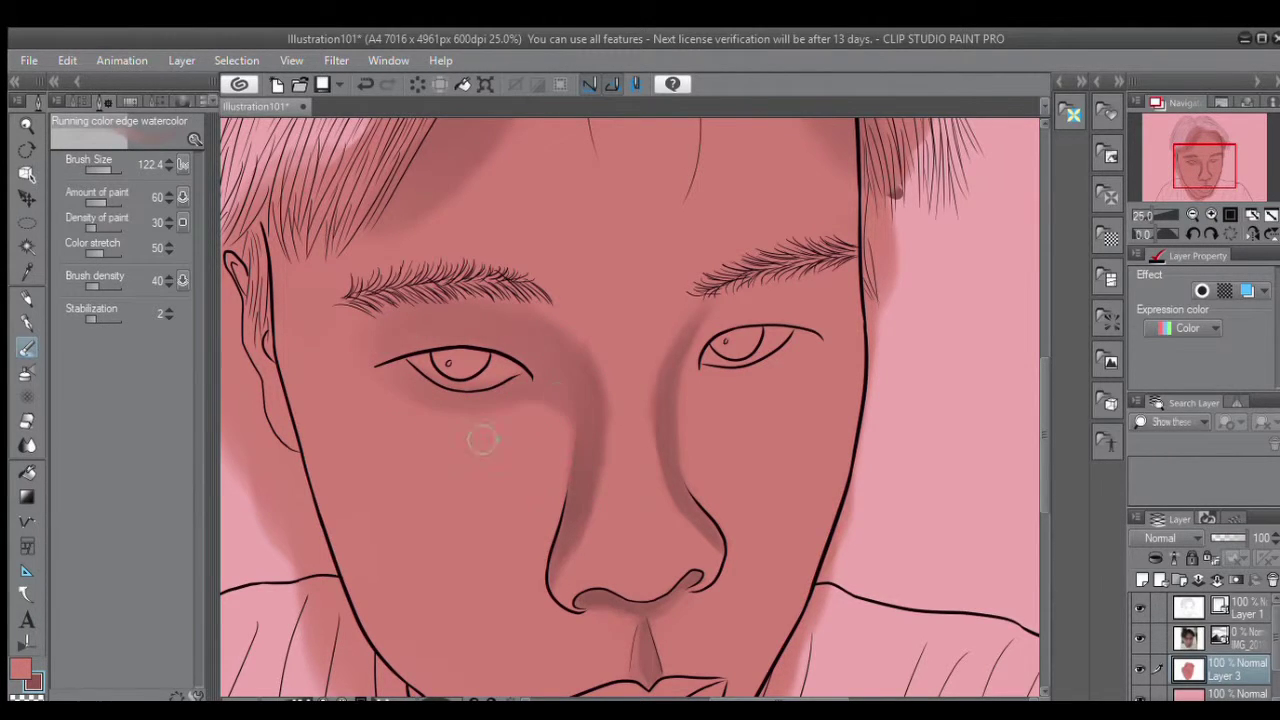
{"action": "left_click_drag", "start_coordinate": [482, 439], "coordinate": [391, 399]}
{"action": "mouse_move", "coordinate": [702, 296]}
{"action": "left_mouse_down"}
{"action": "mouse_move", "coordinate": [854, 307]}
{"action": "mouse_move", "coordinate": [865, 334]}
{"action": "mouse_move", "coordinate": [804, 289]}
{"action": "mouse_move", "coordinate": [698, 379]}
{"action": "mouse_move", "coordinate": [670, 380]}
{"action": "mouse_move", "coordinate": [735, 387]}
{"action": "mouse_move", "coordinate": [670, 409]}
{"action": "mouse_move", "coordinate": [798, 337]}
{"action": "mouse_move", "coordinate": [820, 375]}
{"action": "left_mouse_up"}
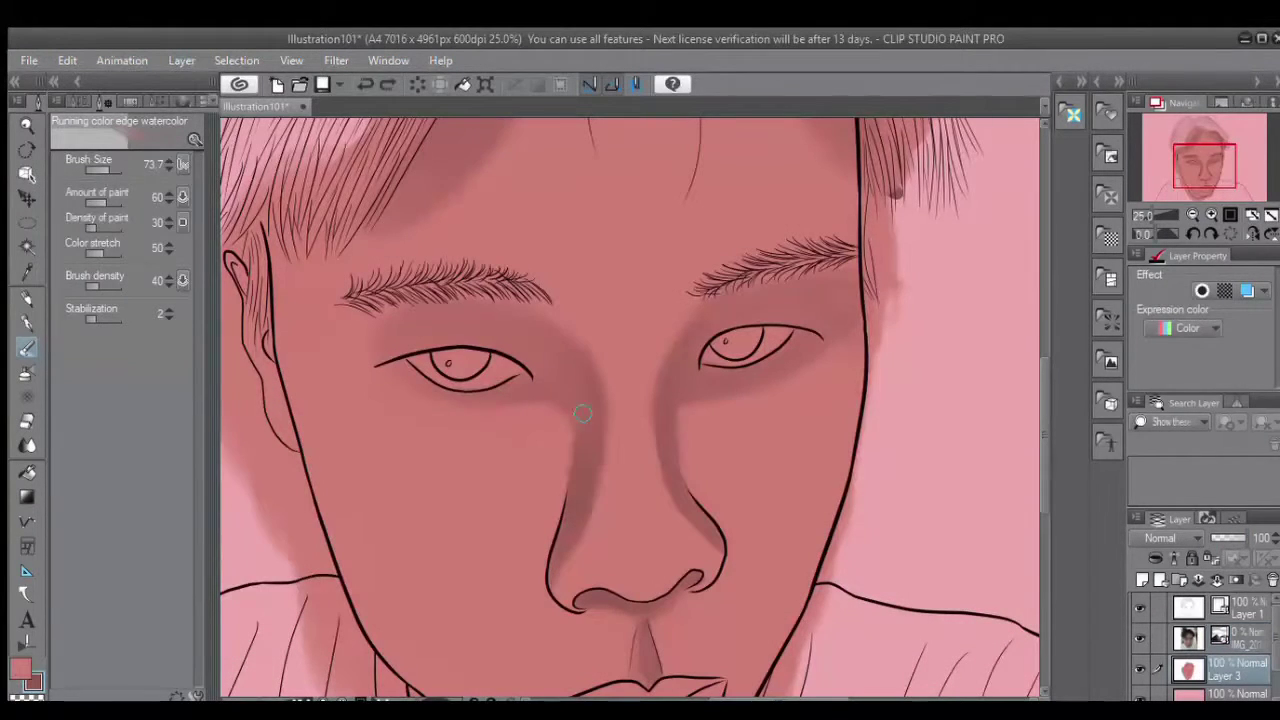
Deepen the shadows at the inner eye corners, below the left eye and along the nose with the brush at size 73.7.
{"action": "mouse_move", "coordinate": [583, 413]}
{"action": "left_mouse_down"}
{"action": "mouse_move", "coordinate": [491, 396]}
{"action": "mouse_move", "coordinate": [586, 409]}
{"action": "mouse_move", "coordinate": [522, 340]}
{"action": "mouse_move", "coordinate": [554, 415]}
{"action": "mouse_move", "coordinate": [578, 367]}
{"action": "mouse_move", "coordinate": [419, 472]}
{"action": "mouse_move", "coordinate": [447, 420]}
{"action": "mouse_move", "coordinate": [419, 394]}
{"action": "left_mouse_up"}
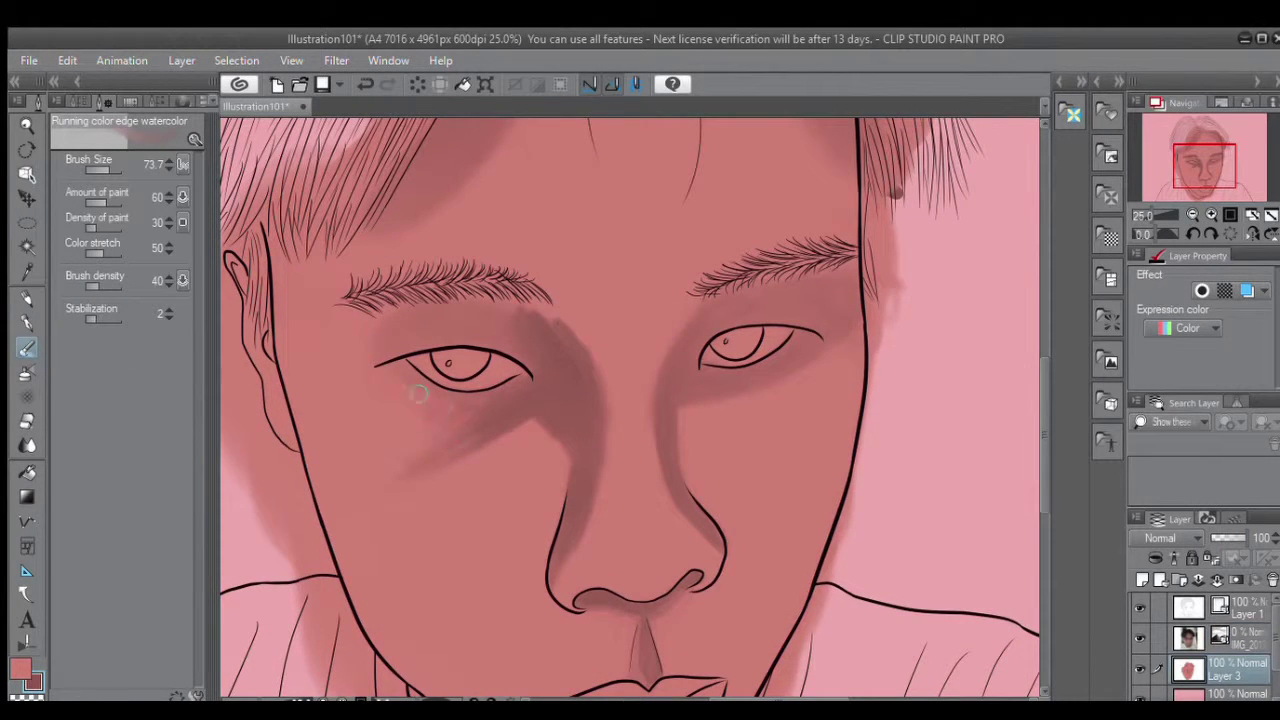
{"action": "mouse_move", "coordinate": [596, 373]}
{"action": "left_mouse_down"}
{"action": "mouse_move", "coordinate": [606, 409]}
{"action": "mouse_move", "coordinate": [608, 381]}
{"action": "mouse_move", "coordinate": [505, 333]}
{"action": "mouse_move", "coordinate": [537, 381]}
{"action": "mouse_move", "coordinate": [601, 425]}
{"action": "mouse_move", "coordinate": [596, 508]}
{"action": "left_mouse_up"}
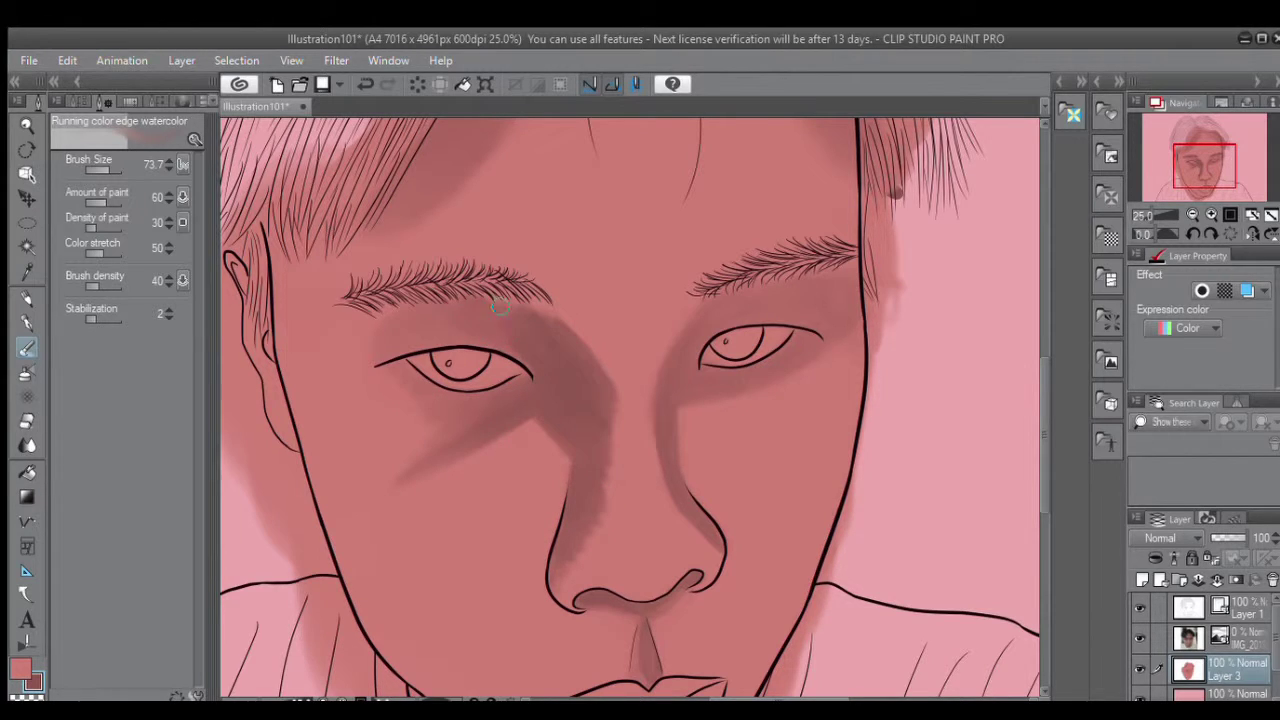
{"action": "mouse_move", "coordinate": [690, 328]}
{"action": "left_mouse_down"}
{"action": "mouse_move", "coordinate": [651, 397]}
{"action": "mouse_move", "coordinate": [698, 535]}
{"action": "left_mouse_up"}
{"action": "left_click_drag", "start_coordinate": [685, 373], "coordinate": [738, 290]}
{"action": "left_click_drag", "start_coordinate": [650, 388], "coordinate": [728, 277]}
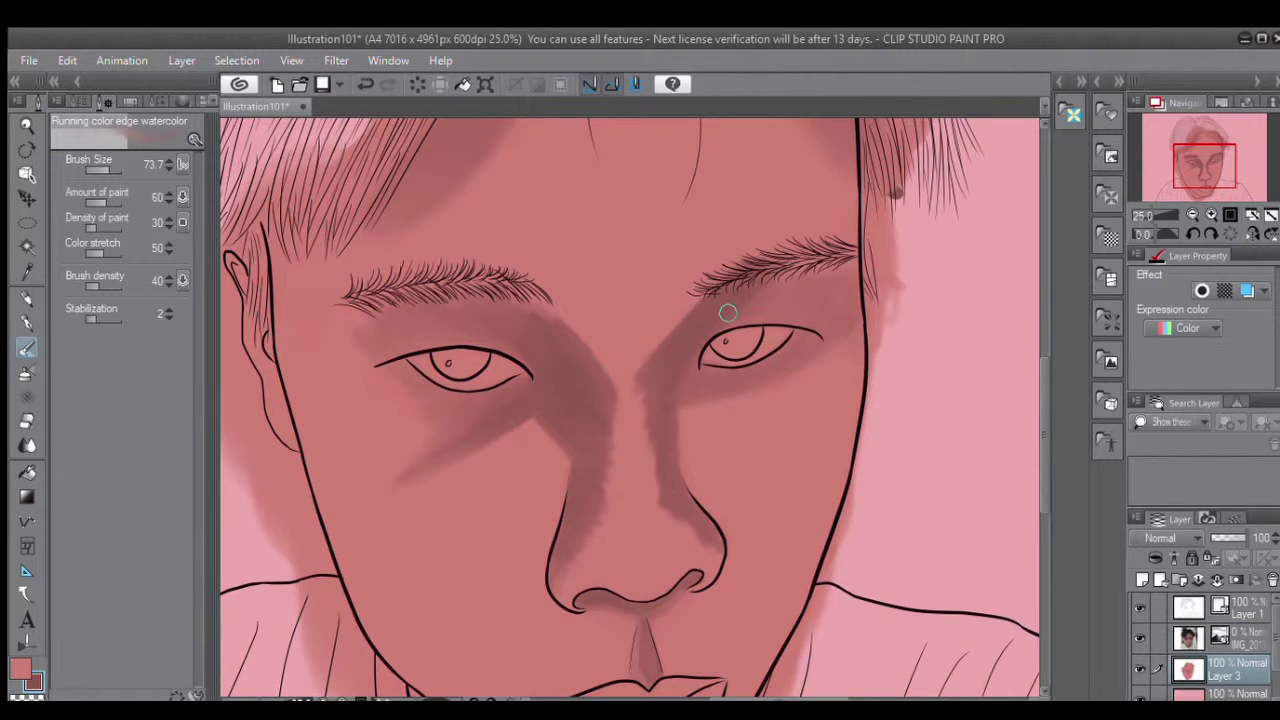
Paint and shape the diagonal shadow below the right eye and deepen the shading on its upper lid with sampled colors.
{"action": "mouse_move", "coordinate": [790, 340]}
{"action": "left_mouse_down"}
{"action": "mouse_move", "coordinate": [740, 388]}
{"action": "mouse_move", "coordinate": [720, 368]}
{"action": "mouse_move", "coordinate": [696, 376]}
{"action": "mouse_move", "coordinate": [738, 414]}
{"action": "mouse_move", "coordinate": [834, 310]}
{"action": "mouse_move", "coordinate": [822, 268]}
{"action": "mouse_move", "coordinate": [844, 356]}
{"action": "mouse_move", "coordinate": [784, 314]}
{"action": "mouse_move", "coordinate": [698, 438]}
{"action": "mouse_move", "coordinate": [713, 426]}
{"action": "mouse_move", "coordinate": [688, 405]}
{"action": "mouse_move", "coordinate": [753, 354]}
{"action": "mouse_move", "coordinate": [733, 404]}
{"action": "mouse_move", "coordinate": [720, 375]}
{"action": "mouse_move", "coordinate": [755, 338]}
{"action": "mouse_move", "coordinate": [746, 389]}
{"action": "mouse_move", "coordinate": [690, 393]}
{"action": "left_mouse_up"}
{"action": "left_click", "coordinate": [465, 545], "text": "alt"}
{"action": "left_click", "coordinate": [700, 400], "text": "alt"}
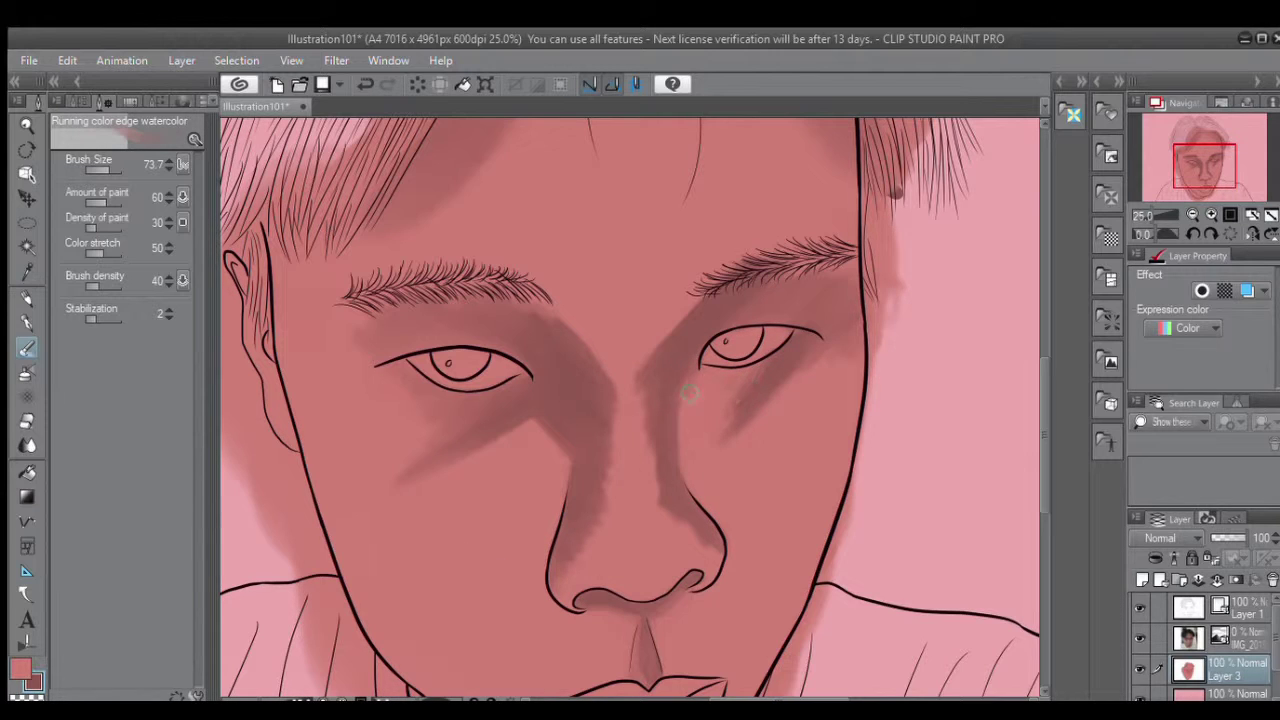
{"action": "left_click", "coordinate": [812, 323], "text": "alt"}
{"action": "mouse_move", "coordinate": [812, 323]}
{"action": "left_mouse_down"}
{"action": "mouse_move", "coordinate": [850, 263]}
{"action": "mouse_move", "coordinate": [823, 284]}
{"action": "mouse_move", "coordinate": [849, 318]}
{"action": "mouse_move", "coordinate": [760, 314]}
{"action": "left_mouse_up"}
{"action": "left_click", "coordinate": [790, 300], "text": "alt"}
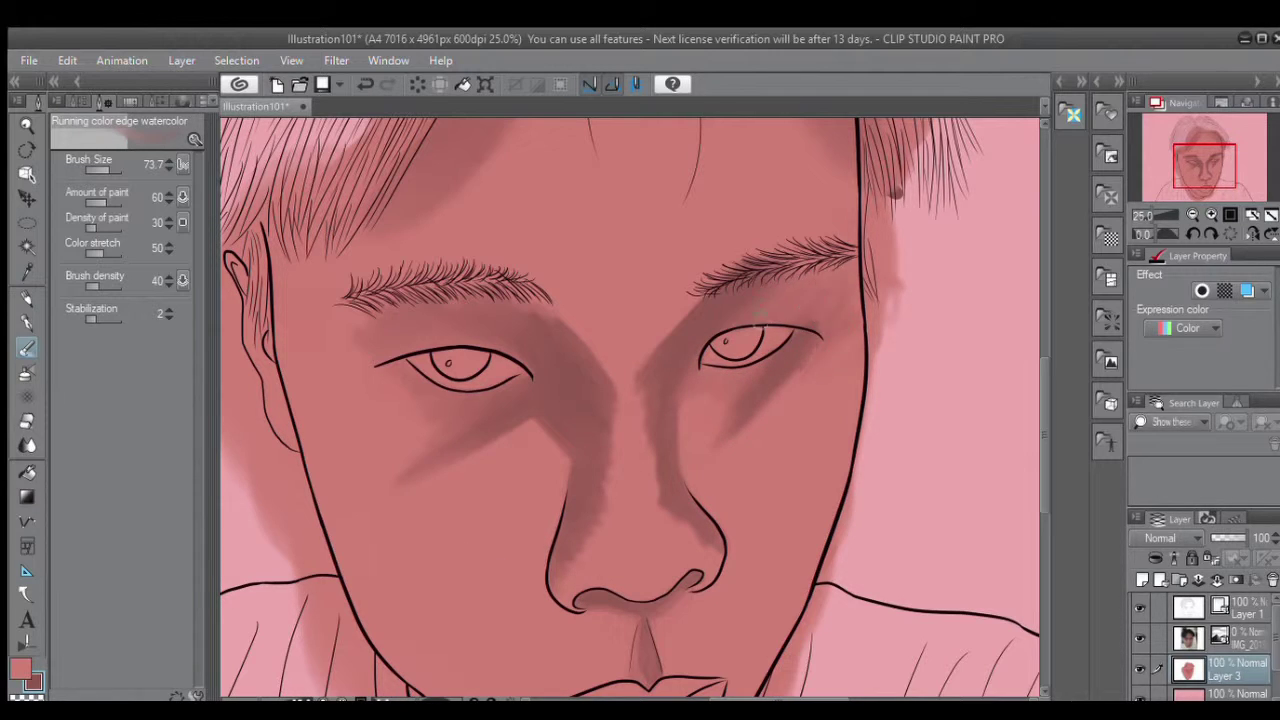
Soften the inner edges of the shadows along both sides of the nose with the lighter skin color.
{"action": "left_click", "coordinate": [845, 346], "text": "alt"}
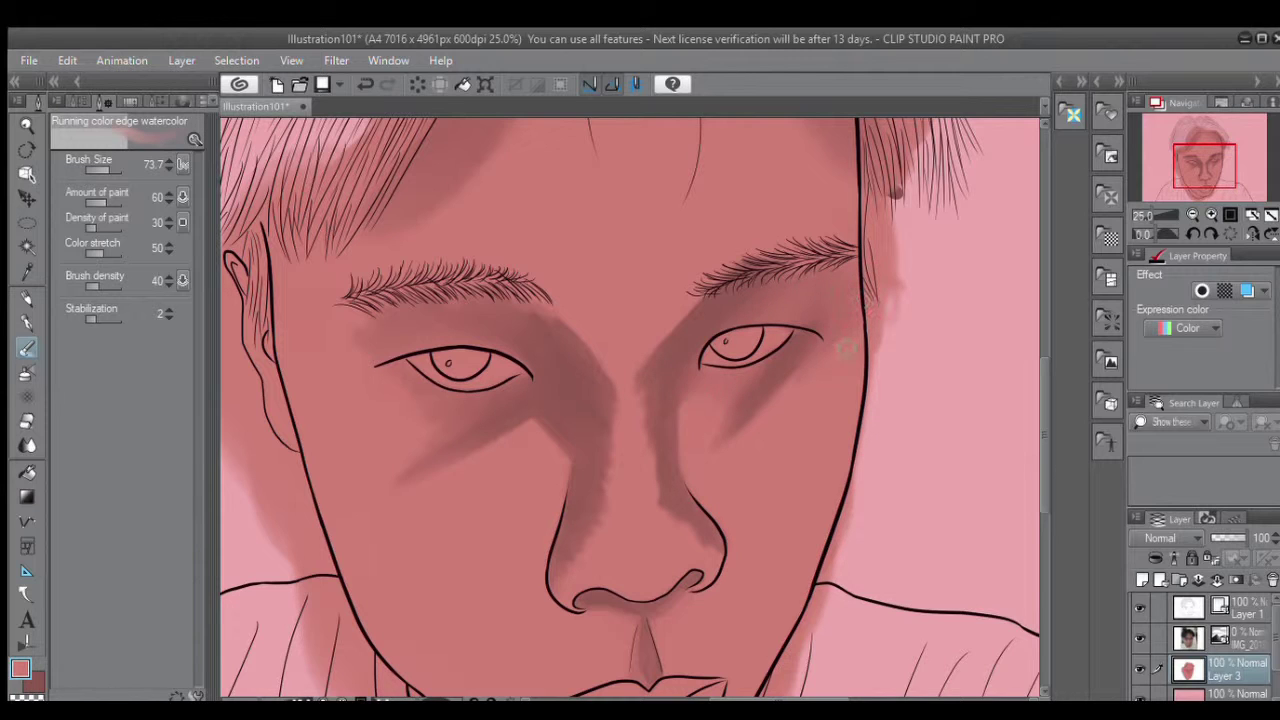
{"action": "left_click_drag", "start_coordinate": [648, 448], "coordinate": [703, 548]}
{"action": "mouse_move", "coordinate": [615, 420]}
{"action": "left_mouse_down"}
{"action": "mouse_move", "coordinate": [612, 498]}
{"action": "mouse_move", "coordinate": [568, 574]}
{"action": "left_mouse_up"}
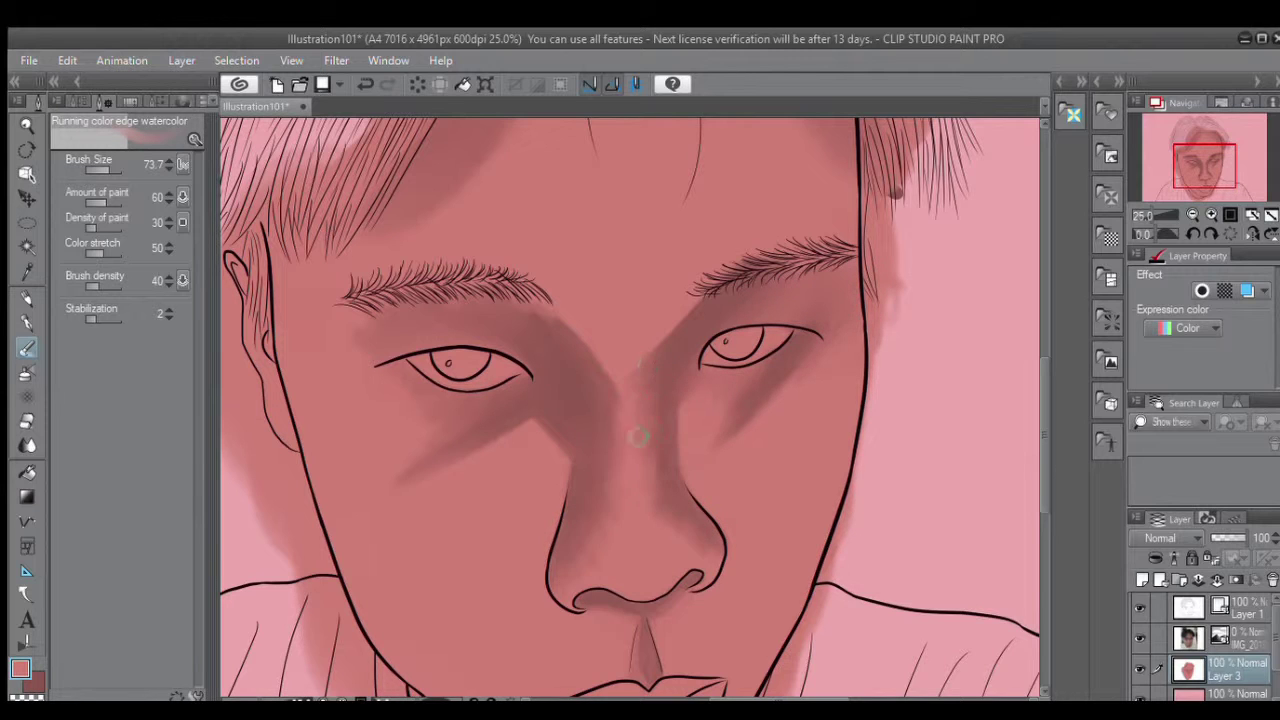
Darken the forehead shadows beneath the hairline on both sides and blend their lower edges into the skin color.
{"action": "scroll", "coordinate": [703, 540], "scroll_direction": "up", "scroll_amount": 3}
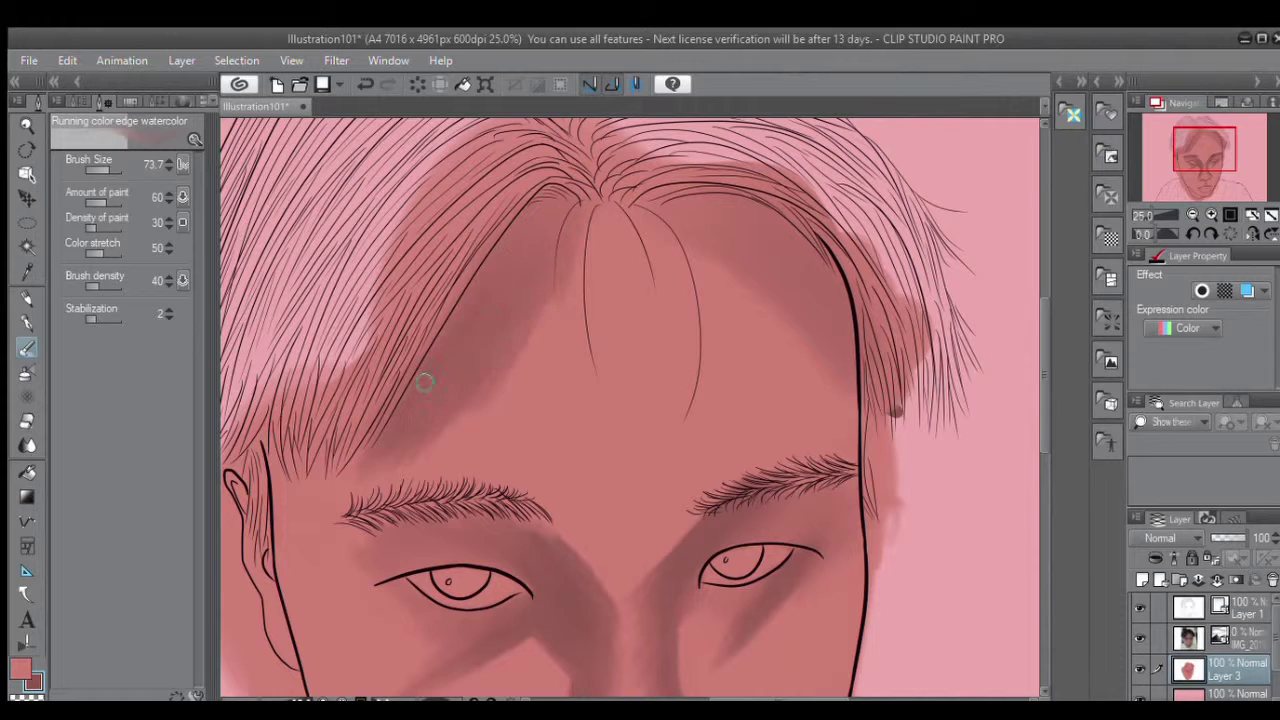
{"action": "mouse_move", "coordinate": [675, 240]}
{"action": "left_mouse_down"}
{"action": "mouse_move", "coordinate": [801, 320]}
{"action": "mouse_move", "coordinate": [804, 274]}
{"action": "mouse_move", "coordinate": [689, 260]}
{"action": "mouse_move", "coordinate": [771, 247]}
{"action": "mouse_move", "coordinate": [662, 203]}
{"action": "mouse_move", "coordinate": [824, 262]}
{"action": "mouse_move", "coordinate": [703, 229]}
{"action": "mouse_move", "coordinate": [700, 264]}
{"action": "mouse_move", "coordinate": [838, 393]}
{"action": "left_mouse_up"}
{"action": "left_click", "coordinate": [28, 665]}
{"action": "key", "text": "x"}
{"action": "mouse_move", "coordinate": [540, 205]}
{"action": "left_mouse_down"}
{"action": "mouse_move", "coordinate": [516, 268]}
{"action": "mouse_move", "coordinate": [472, 307]}
{"action": "mouse_move", "coordinate": [542, 273]}
{"action": "mouse_move", "coordinate": [521, 333]}
{"action": "mouse_move", "coordinate": [563, 228]}
{"action": "mouse_move", "coordinate": [526, 234]}
{"action": "left_mouse_up"}
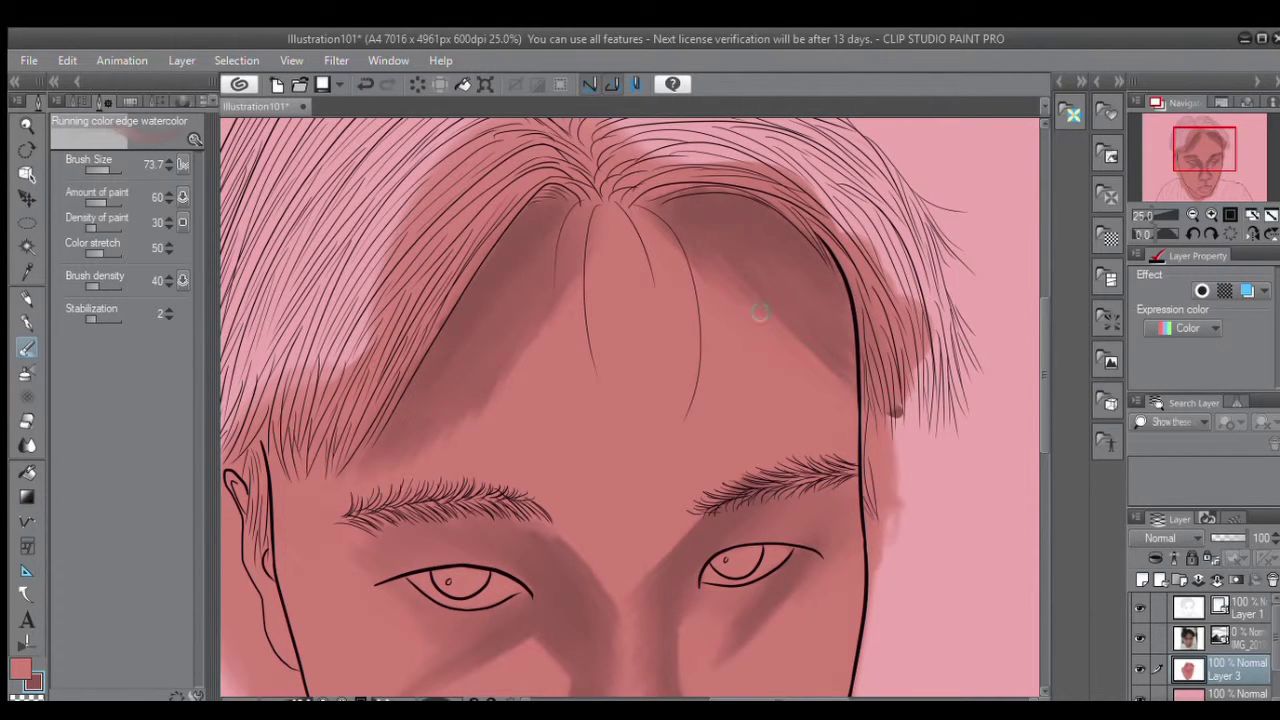
{"action": "left_click_drag", "start_coordinate": [760, 313], "coordinate": [835, 390]}
{"action": "left_click_drag", "start_coordinate": [560, 255], "coordinate": [478, 400]}
{"action": "key", "text": "x"}
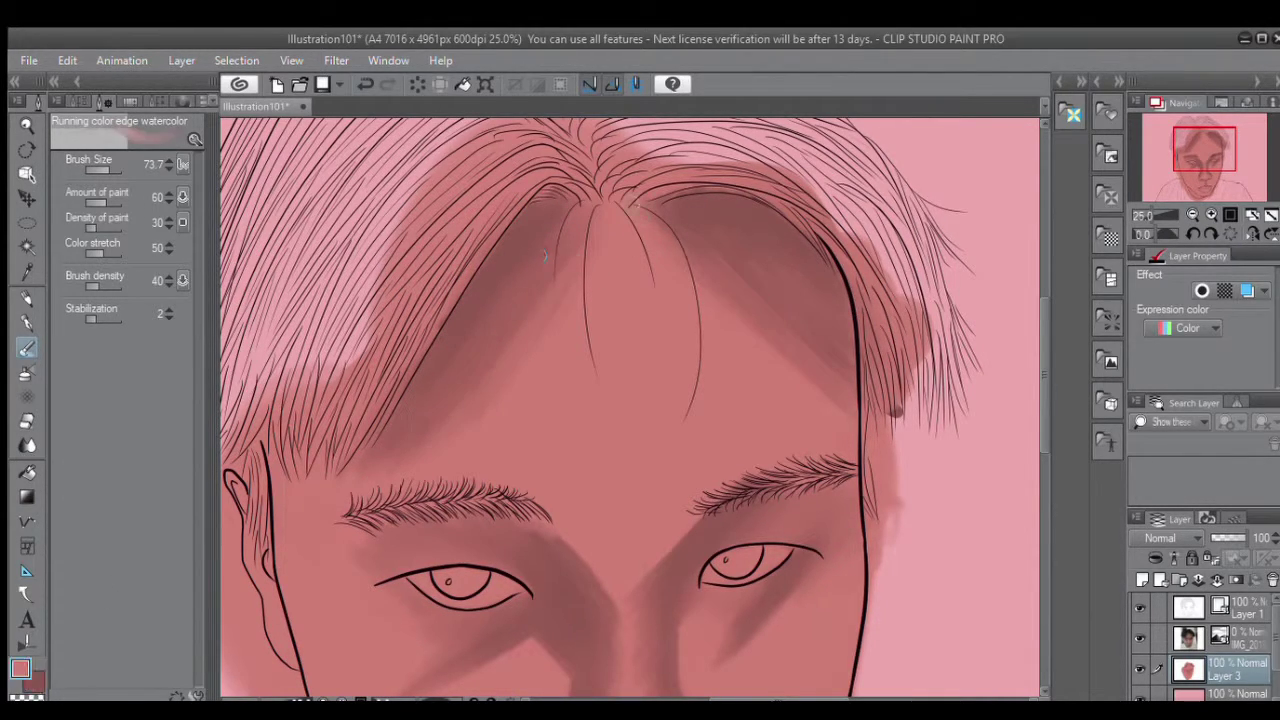
{"action": "key", "text": "x"}
Repaint the shadow under the nose and through the philtrum to the upper lip, blending it with the skin color.
{"action": "left_click_drag", "start_coordinate": [1047, 314], "coordinate": [1047, 400]}
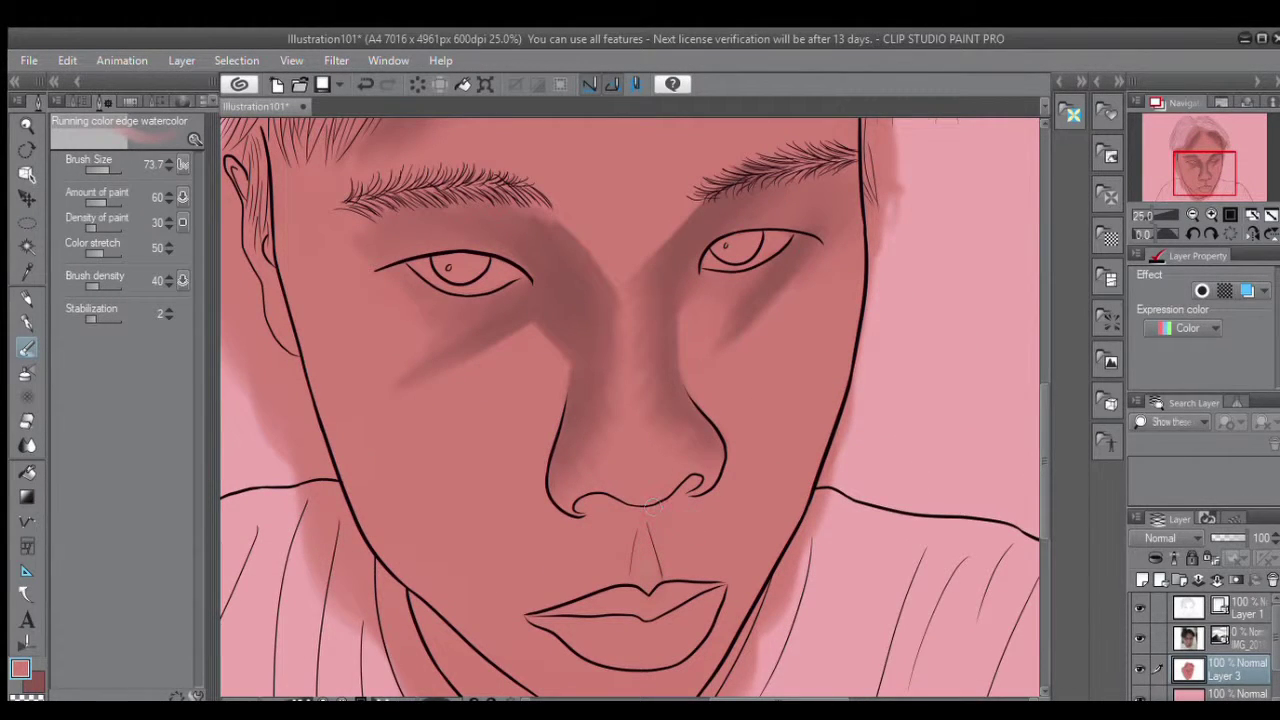
{"action": "key", "text": "x"}
{"action": "mouse_move", "coordinate": [651, 505]}
{"action": "left_mouse_down"}
{"action": "mouse_move", "coordinate": [596, 504]}
{"action": "mouse_move", "coordinate": [644, 544]}
{"action": "mouse_move", "coordinate": [674, 502]}
{"action": "mouse_move", "coordinate": [652, 513]}
{"action": "mouse_move", "coordinate": [661, 572]}
{"action": "mouse_move", "coordinate": [665, 524]}
{"action": "left_mouse_up"}
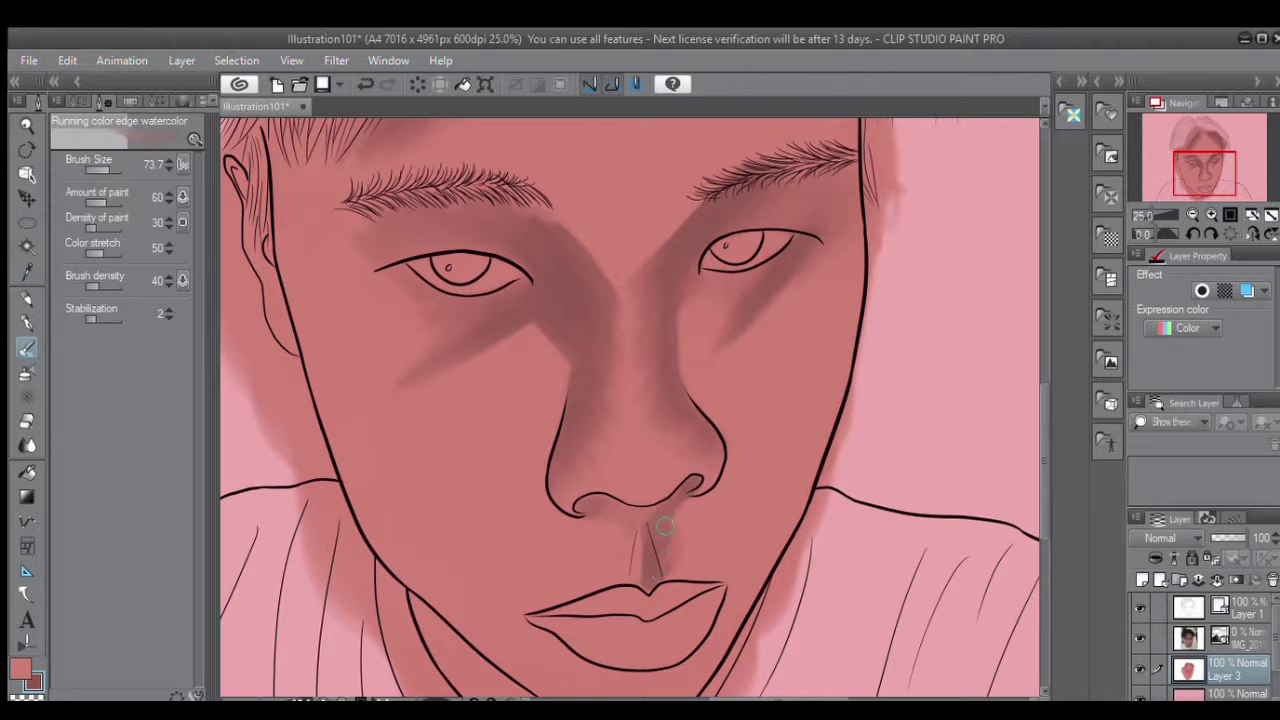
{"action": "left_click_drag", "start_coordinate": [585, 508], "coordinate": [632, 572]}
{"action": "key", "text": "x"}
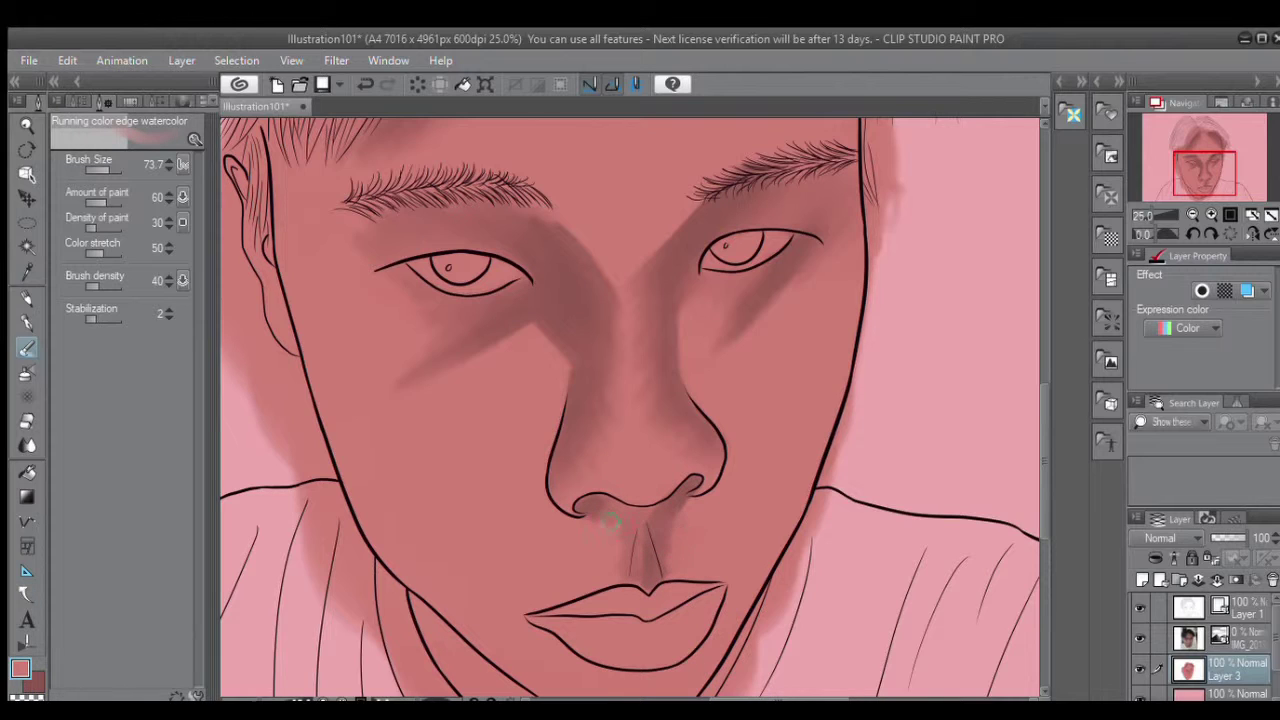
{"action": "key", "text": "x"}
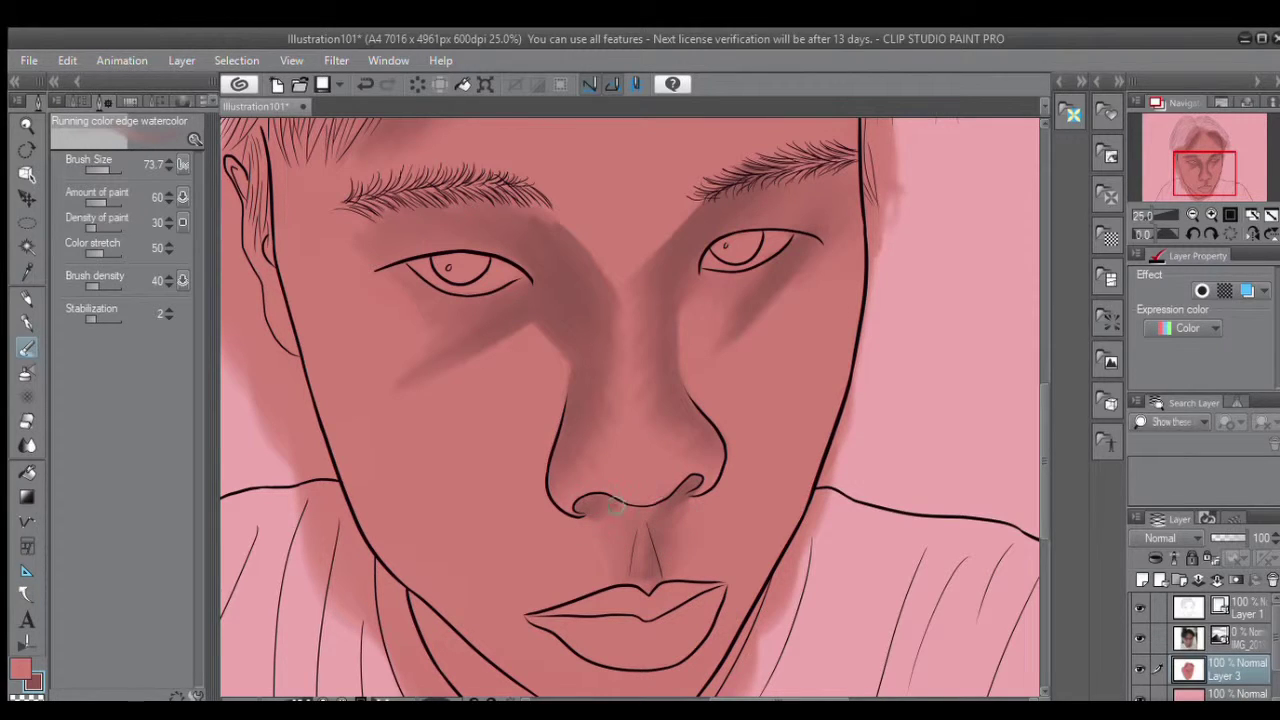
{"action": "key", "text": "x"}
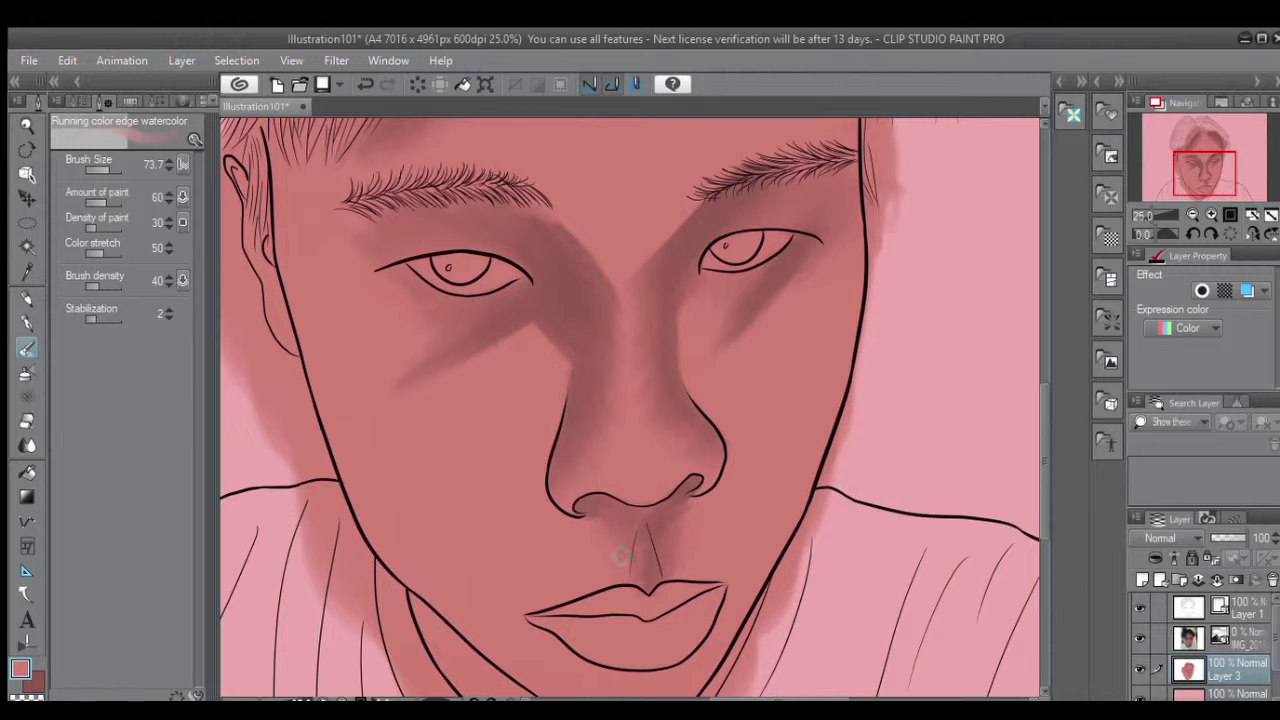
Refine the shading around the nostrils and lower edge of the nose with the brush at size 26.7.
{"action": "left_click", "coordinate": [1213, 213]}
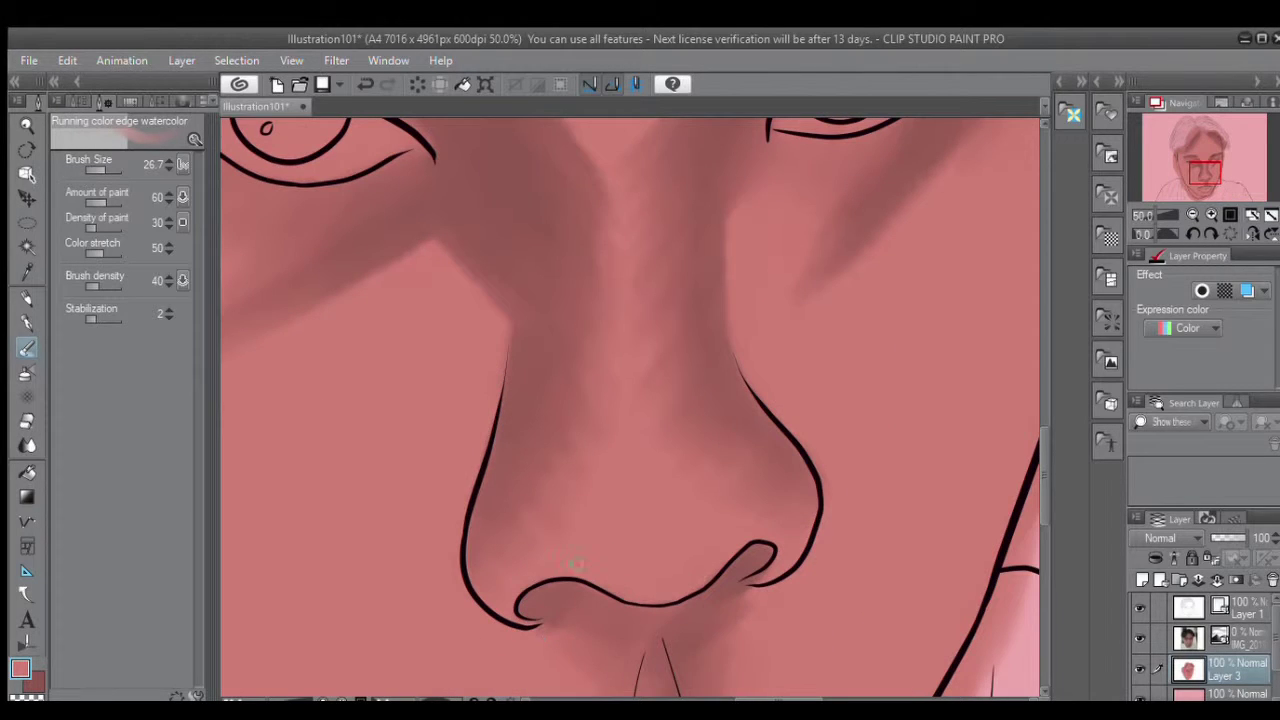
{"action": "key", "text": "x"}
{"action": "key", "text": "x"}
{"action": "key", "text": "x"}
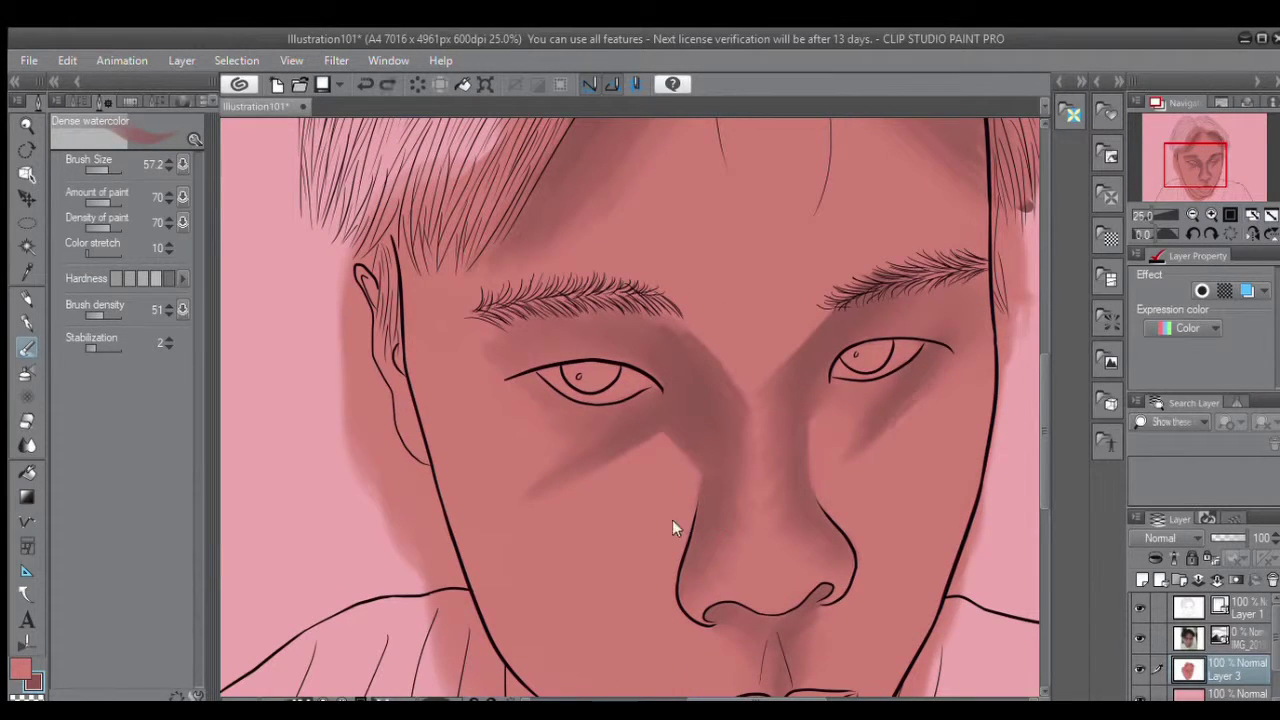
{"action": "mouse_move", "coordinate": [900, 420]}
{"action": "left_mouse_down"}
{"action": "mouse_move", "coordinate": [960, 370]}
{"action": "mouse_move", "coordinate": [914, 386]}
{"action": "mouse_move", "coordinate": [1010, 340]}
{"action": "left_mouse_up"}
{"action": "key", "text": "ctrl+z"}
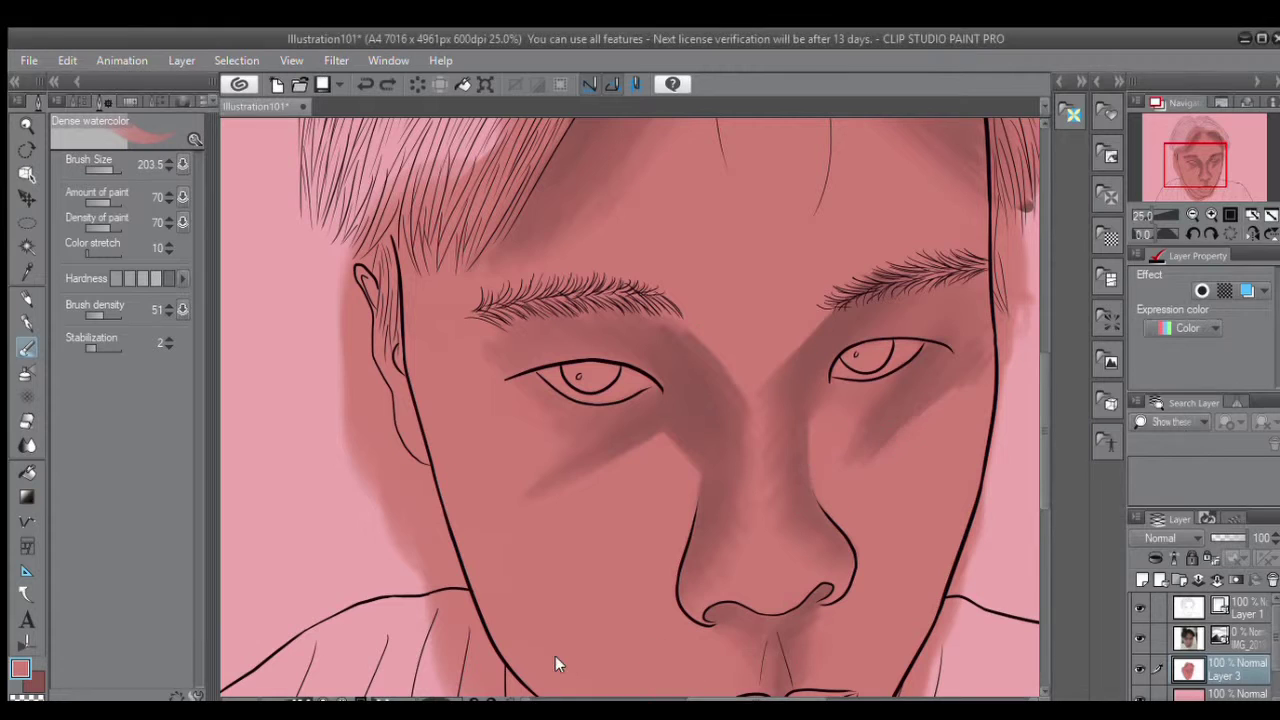
{"action": "left_click", "coordinate": [120, 368]}
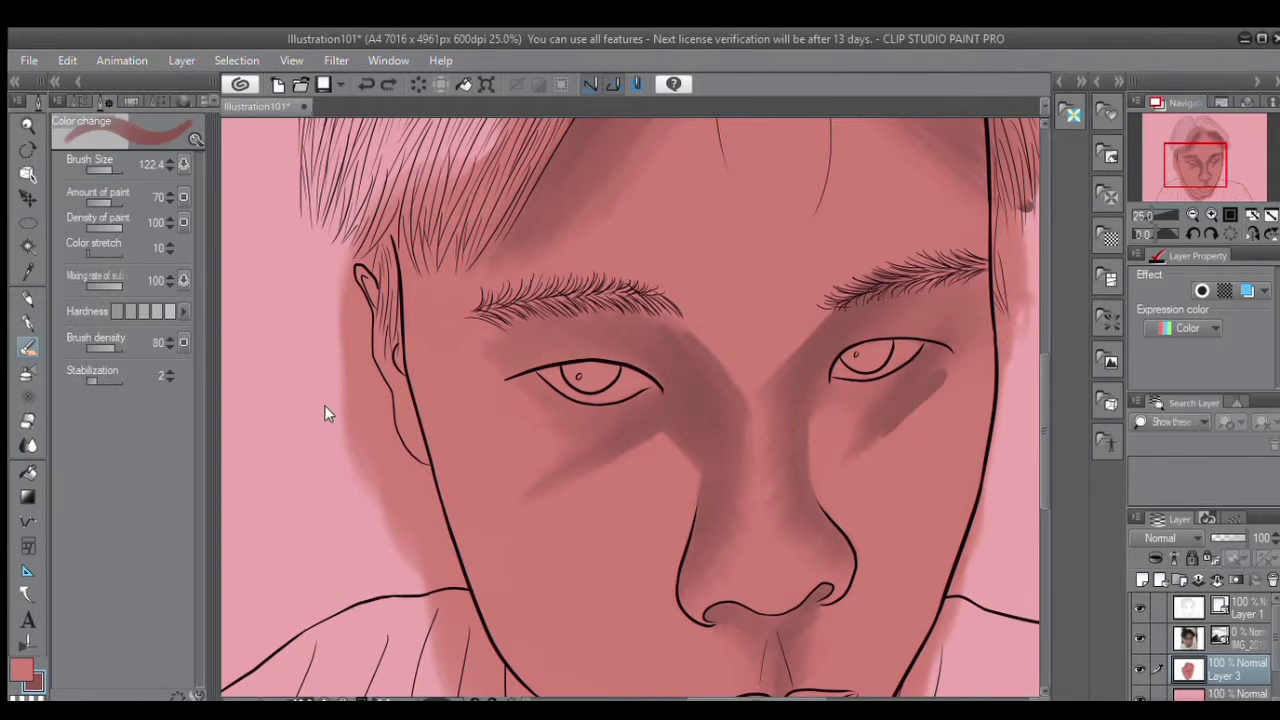
Set Running color edge watercolor to size 95.0 and widen the shadows around the outer corners of both eyes.
{"action": "key", "text": "bracketright"}
{"action": "key", "text": "bracketright"}
{"action": "key", "text": "bracketright"}
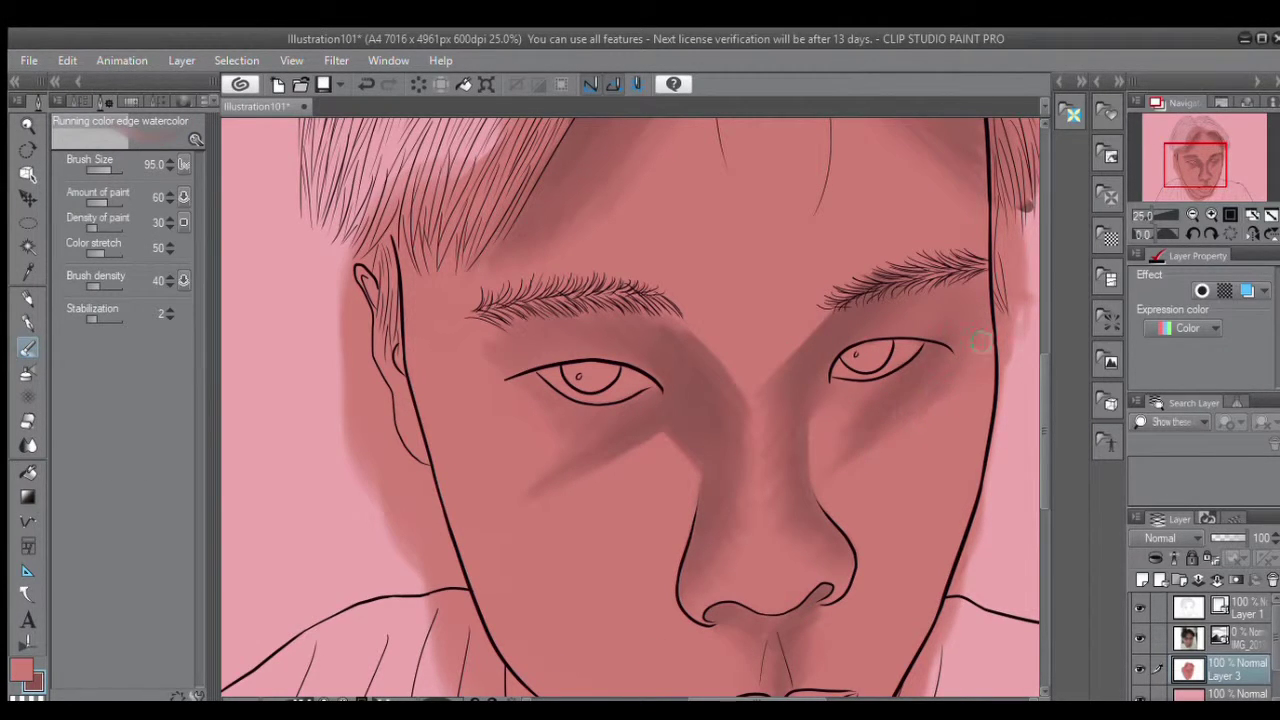
{"action": "key", "text": "ctrl+plus"}
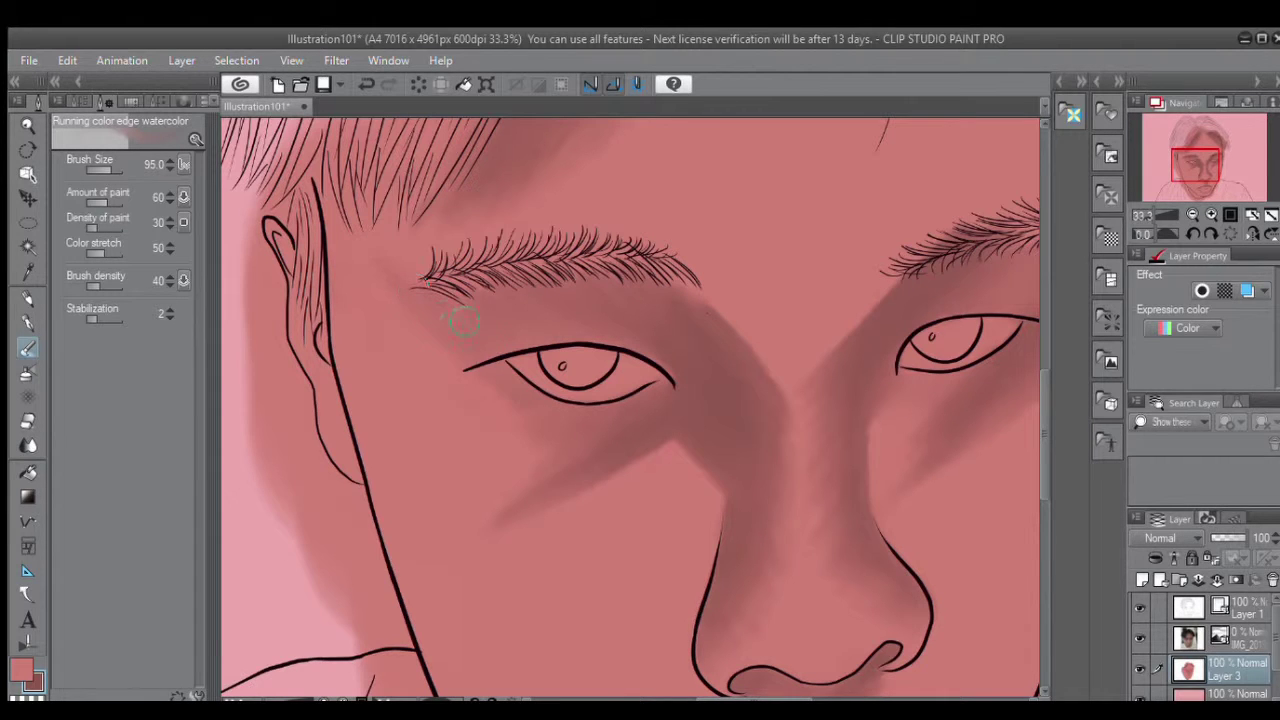
{"action": "scroll", "coordinate": [817, 348], "scroll_direction": "right", "scroll_amount": 5}
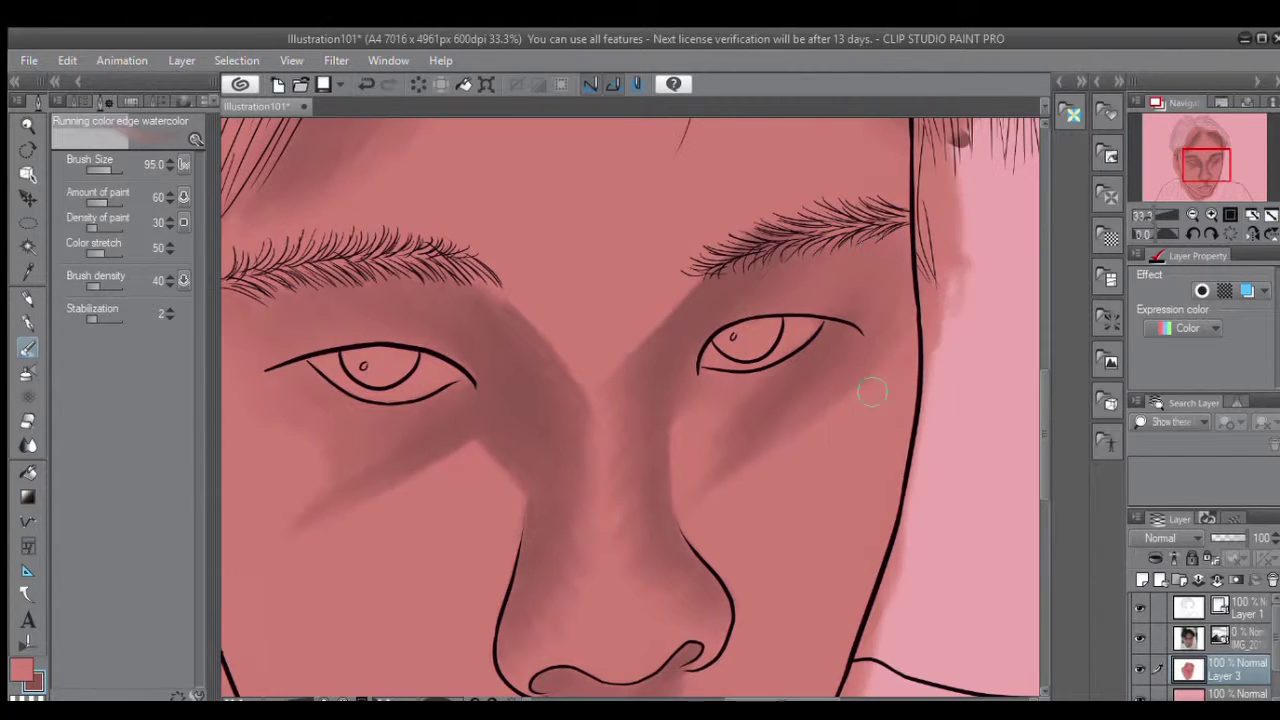
Shade the right side of the face along its outline, from the temple down the cheek to the jaw.
{"action": "scroll", "coordinate": [816, 399], "scroll_direction": "down", "scroll_amount": 5}
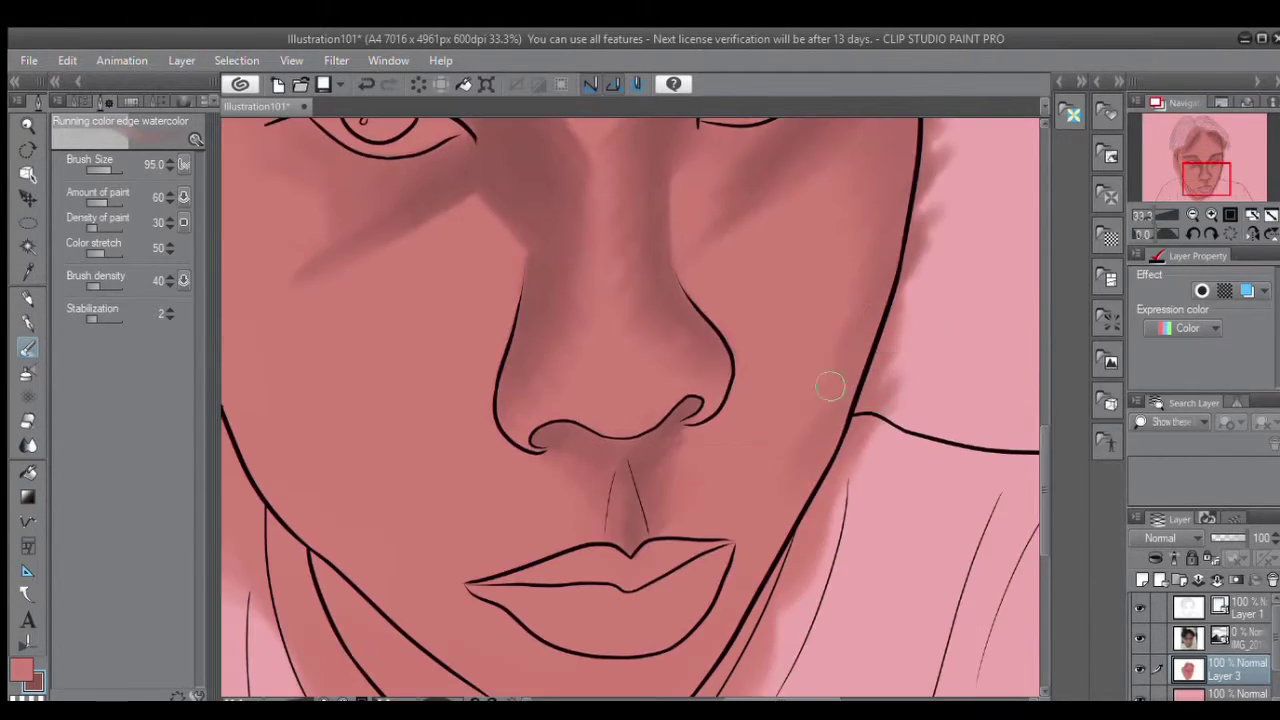
{"action": "left_click_drag", "start_coordinate": [829, 380], "coordinate": [870, 470]}
{"action": "scroll", "coordinate": [880, 420], "scroll_direction": "down", "scroll_amount": 2}
{"action": "scroll", "coordinate": [903, 405], "scroll_direction": "up", "scroll_amount": 6}
{"action": "mouse_move", "coordinate": [903, 405]}
{"action": "left_mouse_down"}
{"action": "mouse_move", "coordinate": [900, 320]}
{"action": "mouse_move", "coordinate": [823, 494]}
{"action": "mouse_move", "coordinate": [804, 576]}
{"action": "mouse_move", "coordinate": [913, 324]}
{"action": "mouse_move", "coordinate": [970, 660]}
{"action": "left_mouse_up"}
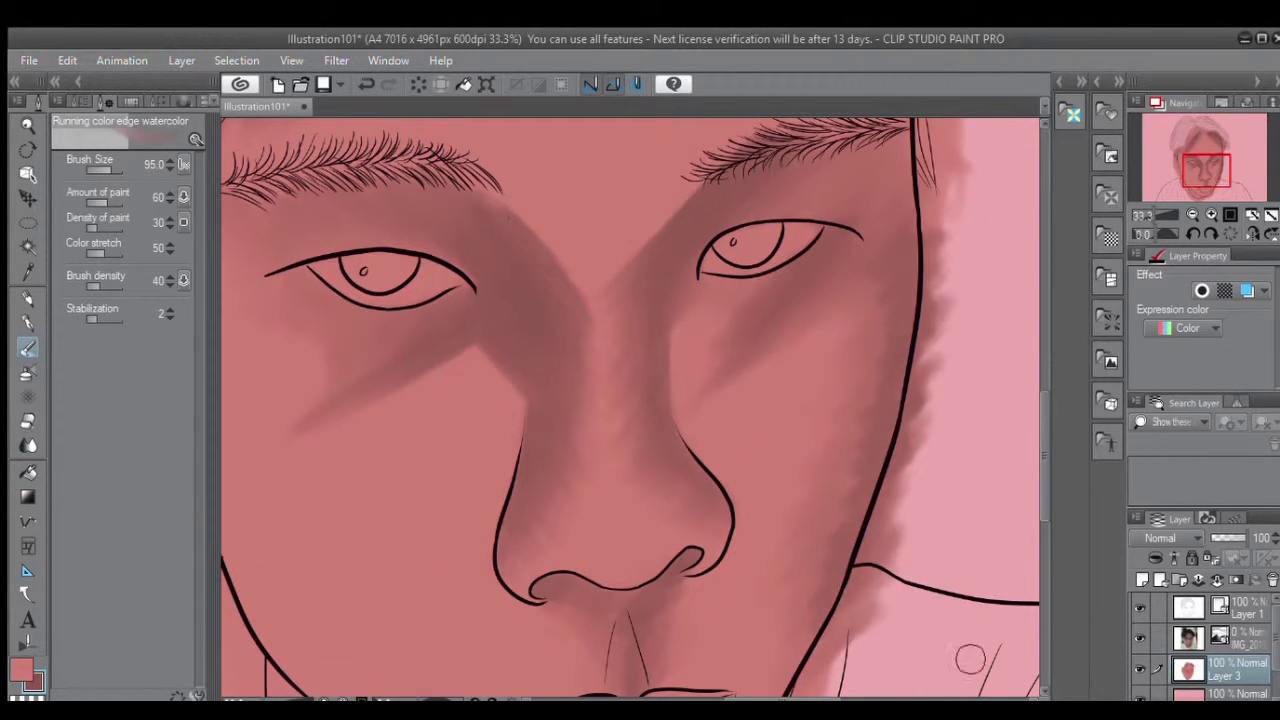
Reduce the brush to size 44.3 and refine the shading above the right eye and between nose and upper lip.
{"action": "scroll", "coordinate": [845, 410], "scroll_direction": "up", "scroll_amount": 1}
{"action": "key", "text": "ctrl+minus"}
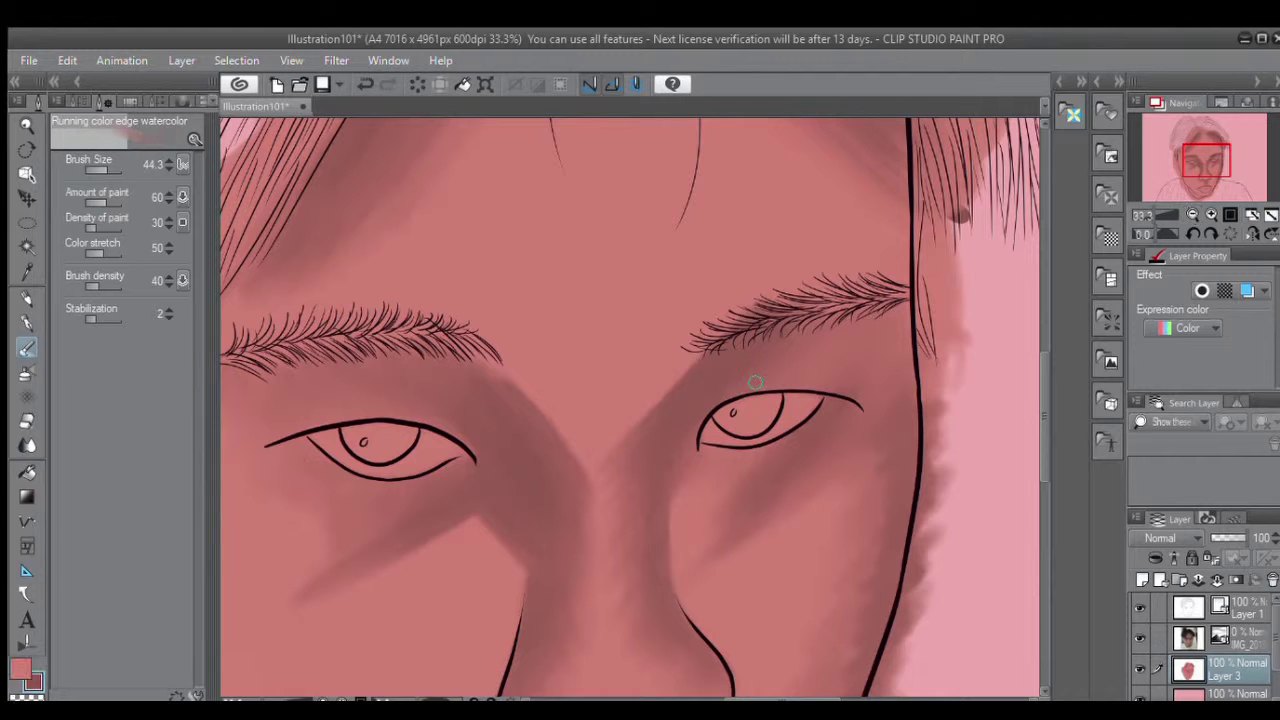
{"action": "scroll", "coordinate": [679, 491], "scroll_direction": "down", "scroll_amount": 3}
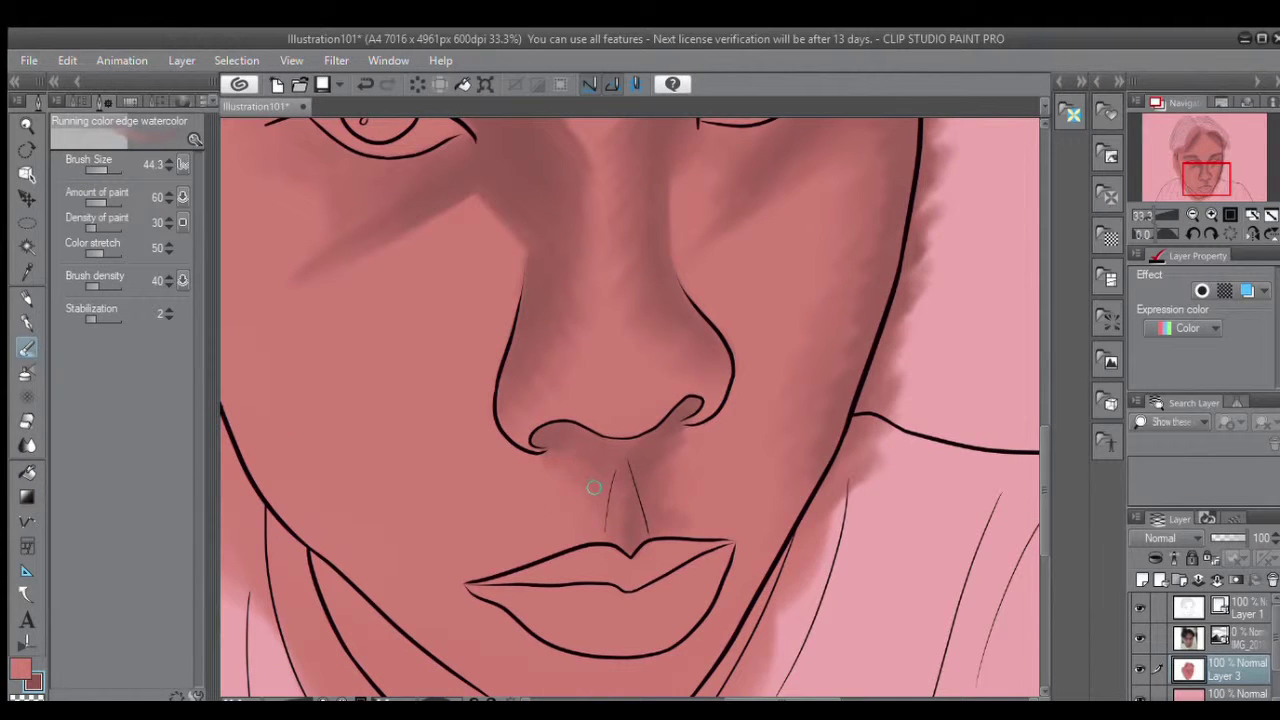
{"action": "key", "text": "x"}
{"action": "key", "text": "x"}
{"action": "scroll", "coordinate": [676, 643], "scroll_direction": "up", "scroll_amount": 2}
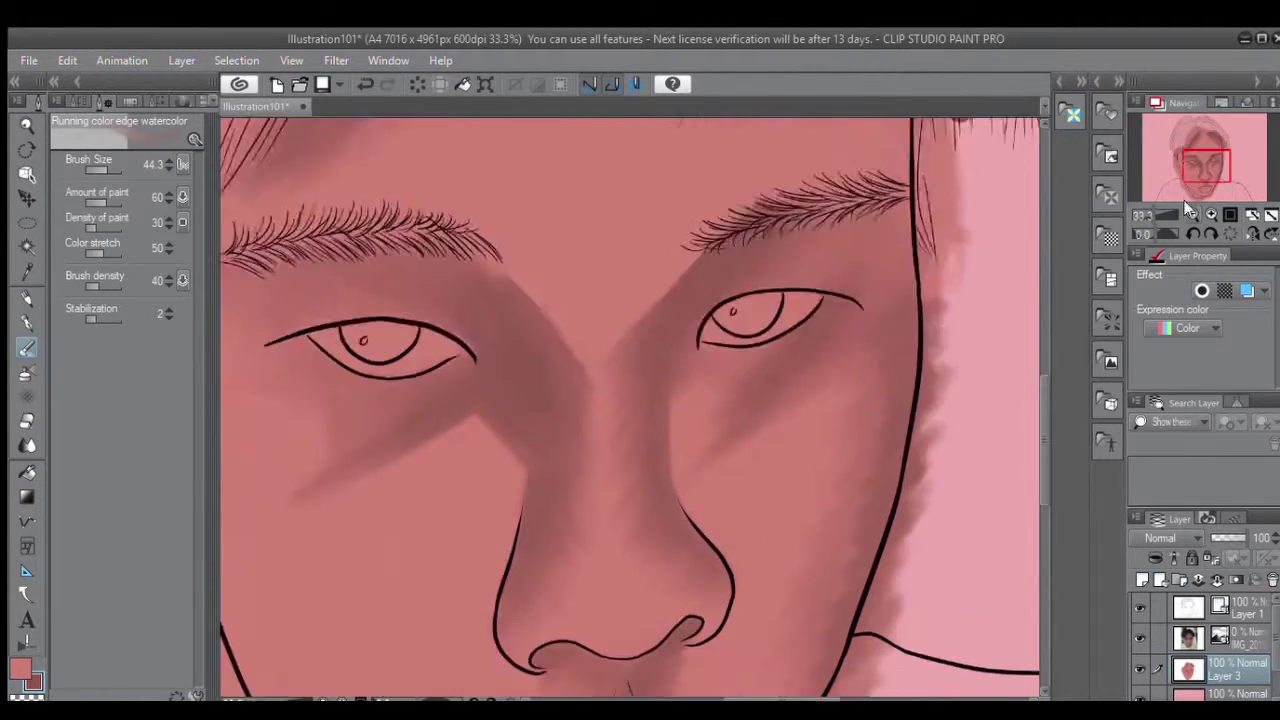
Extend both forehead shadows along the hairline with long diagonal strokes at brush size 44.3.
{"action": "key", "text": "ctrl+minus"}
{"action": "scroll", "coordinate": [600, 450], "scroll_direction": "up", "scroll_amount": 3}
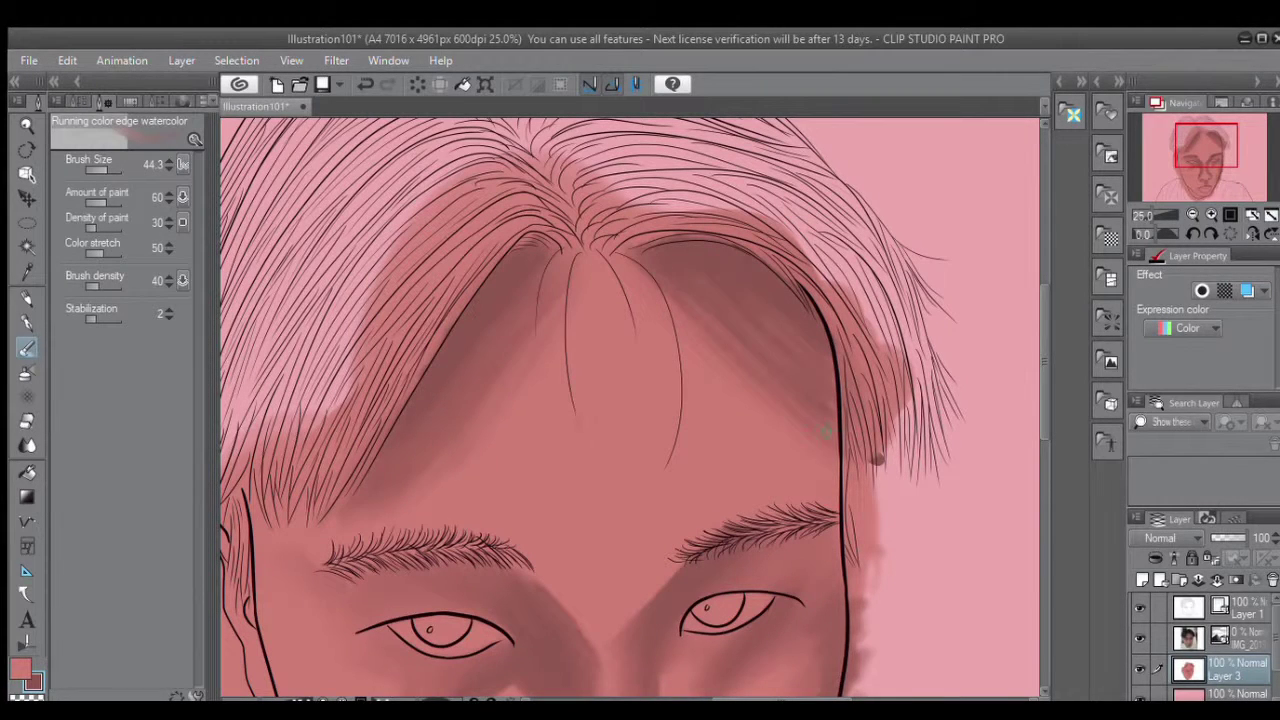
{"action": "left_click_drag", "start_coordinate": [516, 340], "coordinate": [325, 515]}
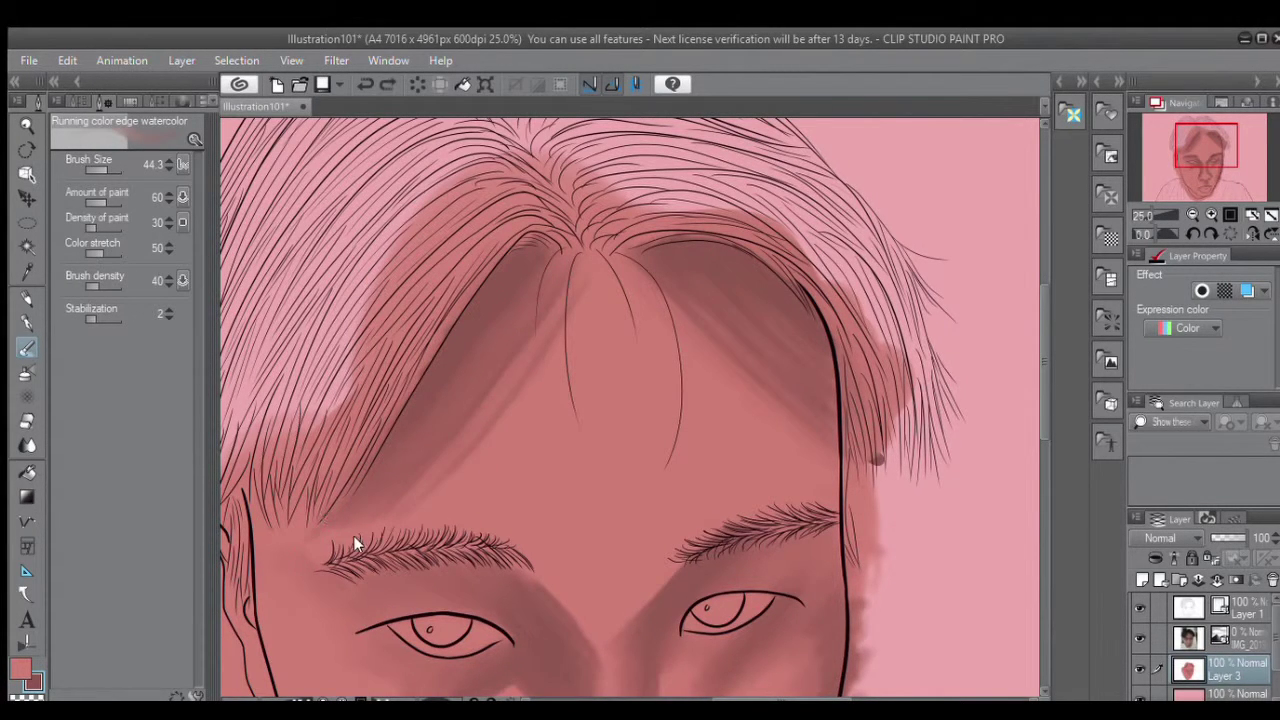
Raise the reference photo layer's opacity to 18% and make Layer 3 active again.
{"action": "key", "text": "ctrl+minus"}
{"action": "left_click", "coordinate": [1188, 637]}
{"action": "left_click_drag", "start_coordinate": [1250, 537], "coordinate": [1210, 522]}
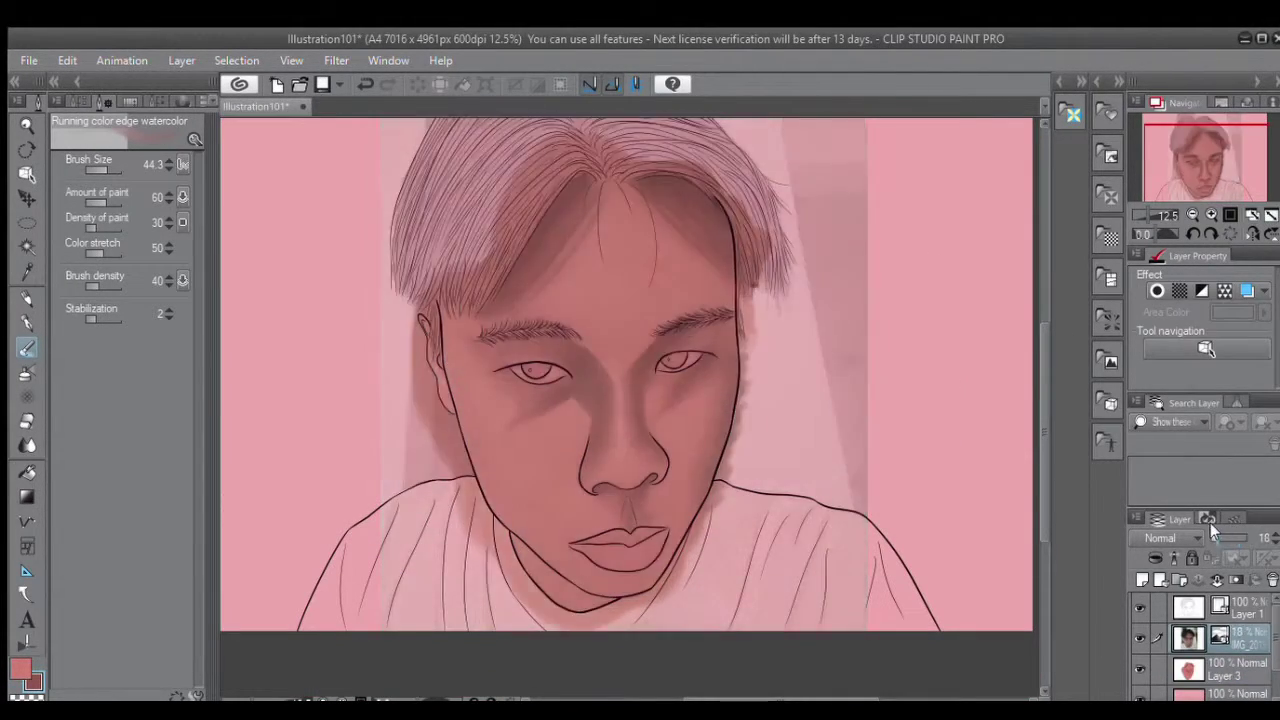
{"action": "left_click", "coordinate": [1230, 668]}
Paint shadows on the left smile line, the chin, the left jaw and above the right lip corner with amount of paint 49.
{"action": "key", "text": "ctrl+plus"}
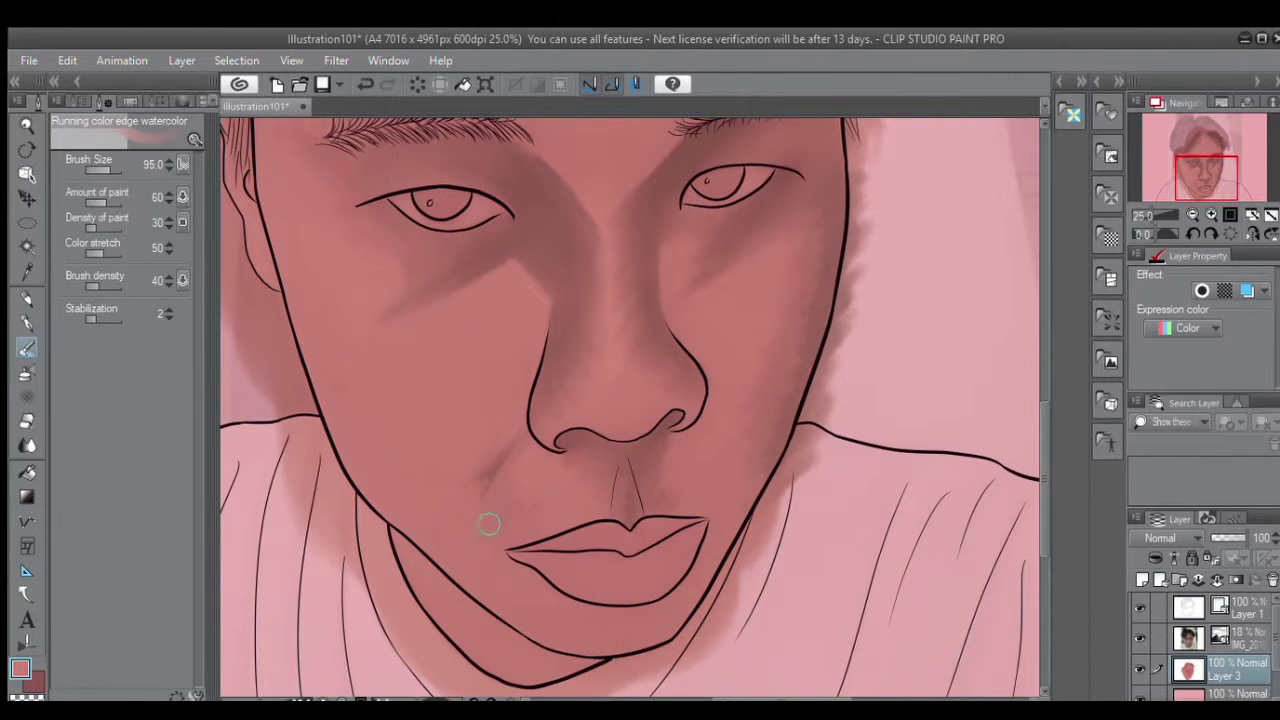
{"action": "left_click", "coordinate": [522, 441], "text": "alt"}
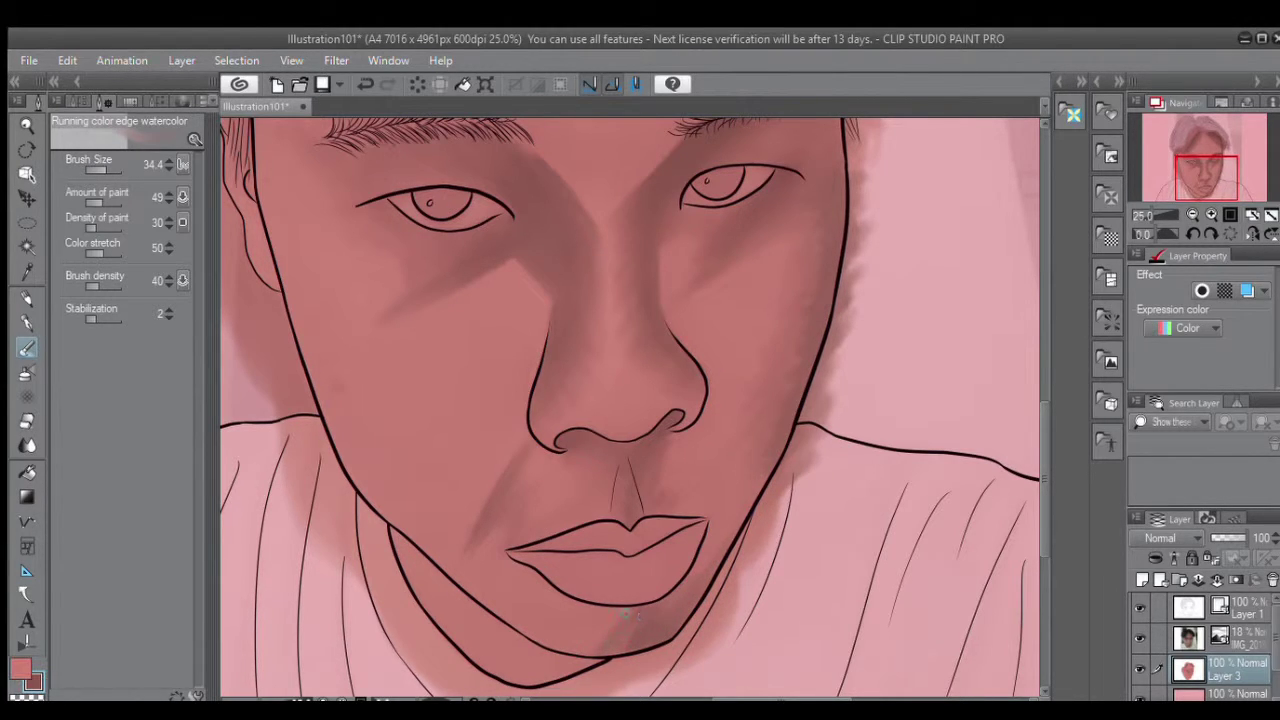
{"action": "scroll", "coordinate": [626, 613], "scroll_direction": "up", "scroll_amount": 3}
{"action": "scroll", "coordinate": [703, 455], "scroll_direction": "down", "scroll_amount": 3}
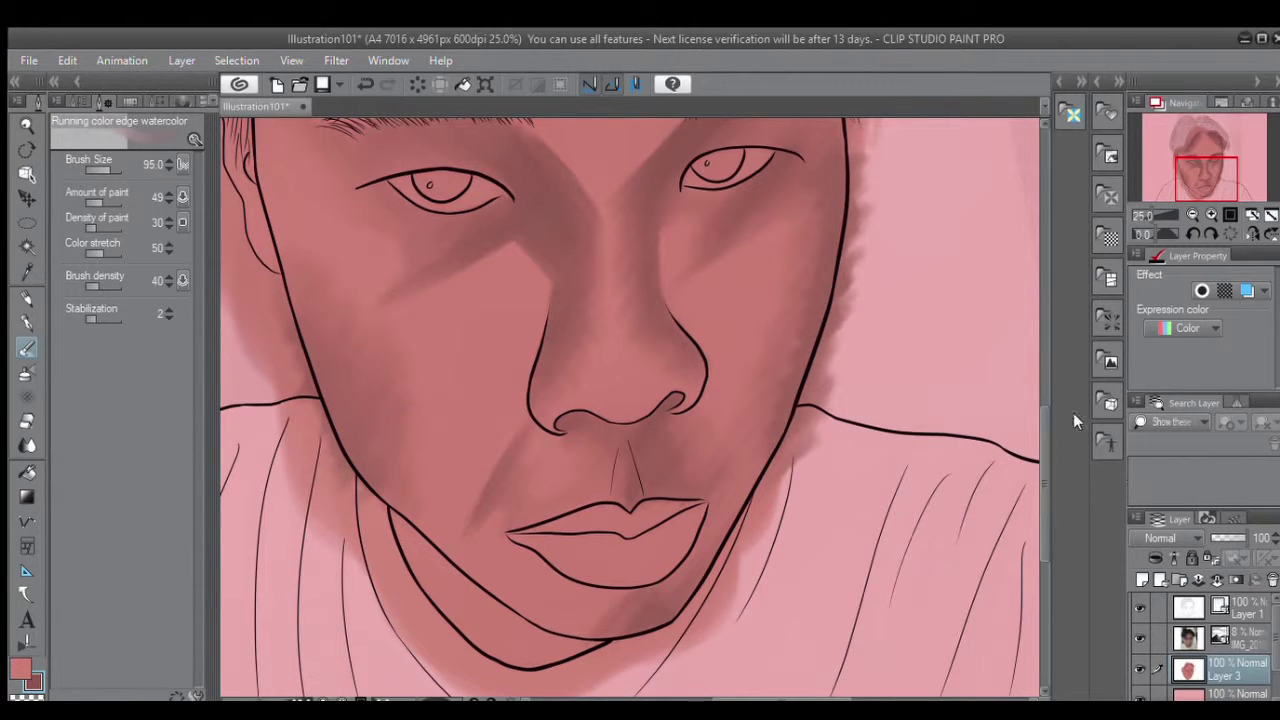
Shade the inside of the left ear and the neck below the chin with the brush at size 44.3.
{"action": "scroll", "coordinate": [1044, 447], "scroll_direction": "up", "scroll_amount": 1}
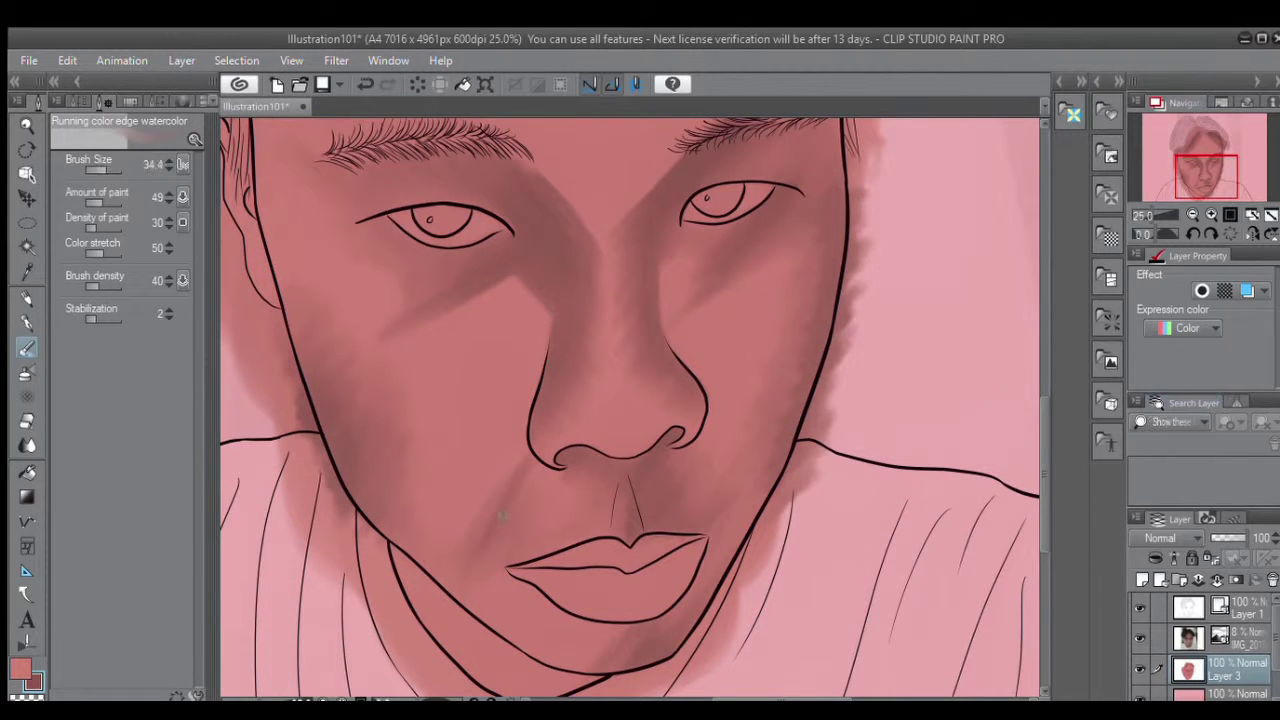
{"action": "left_click", "coordinate": [100, 172]}
{"action": "left_click_drag", "start_coordinate": [280, 172], "coordinate": [480, 290]}
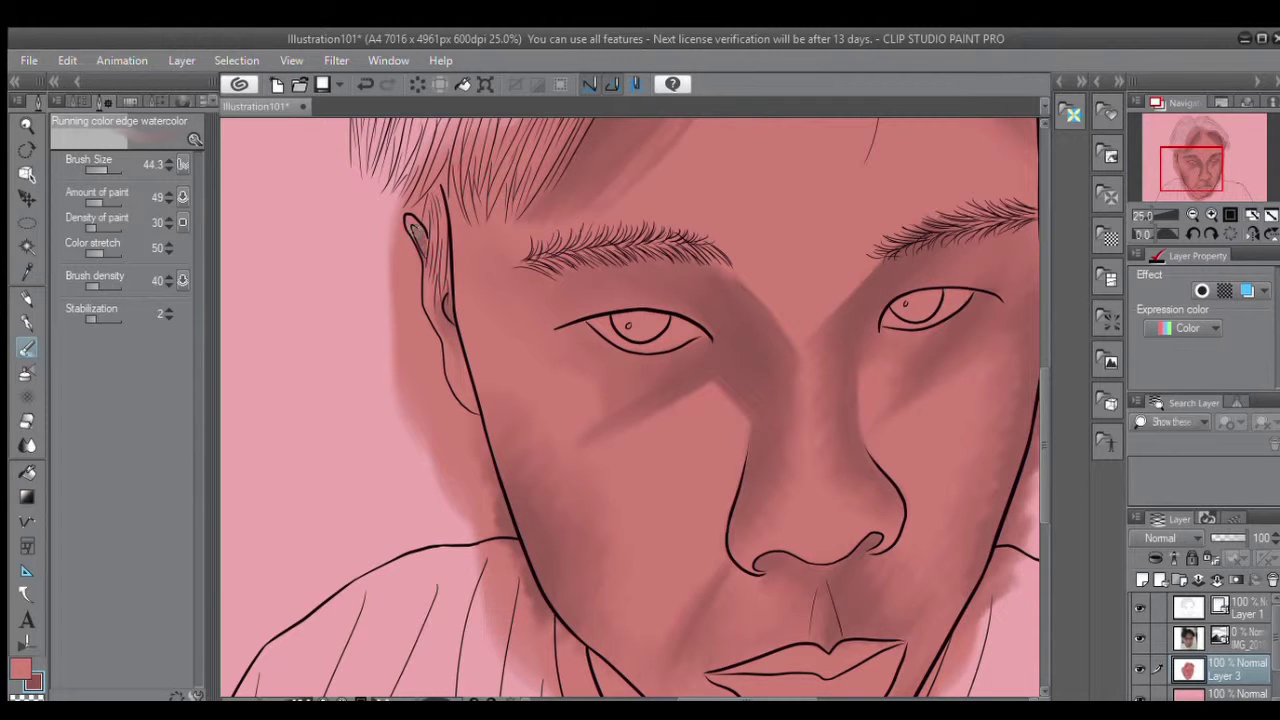
{"action": "scroll", "coordinate": [615, 585], "scroll_direction": "down", "scroll_amount": 6}
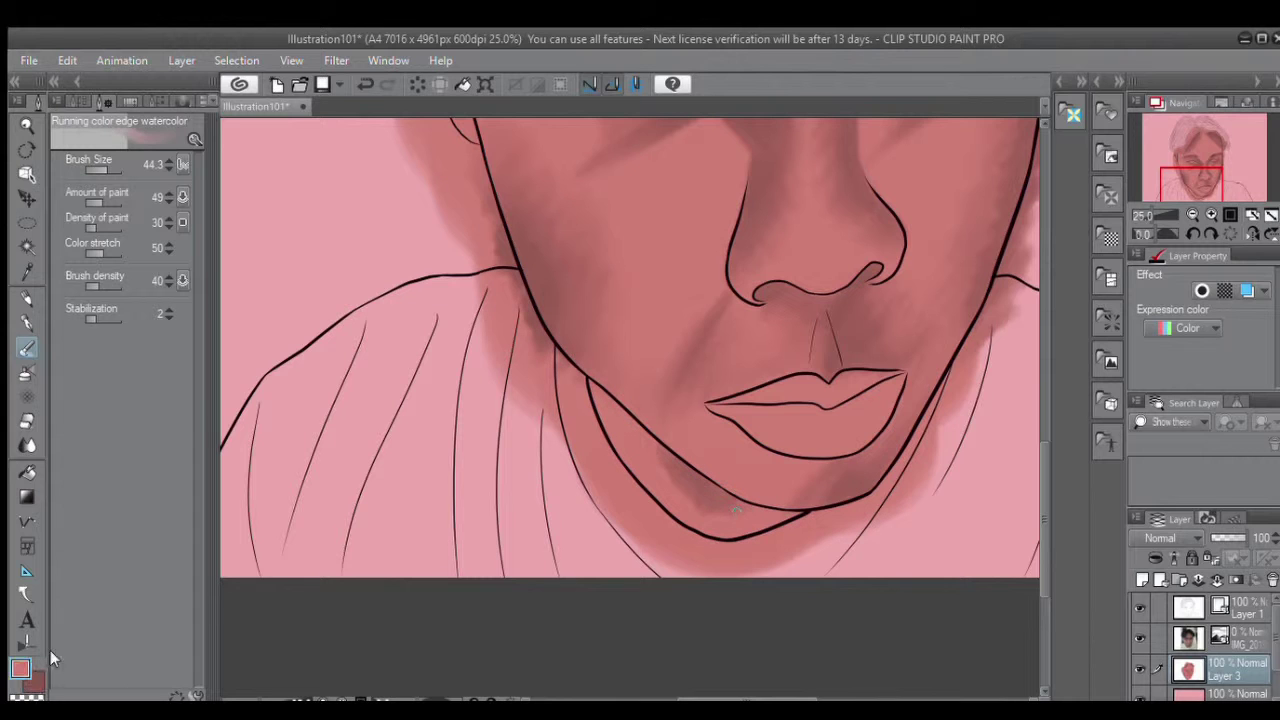
{"action": "scroll", "coordinate": [678, 474], "scroll_direction": "up", "scroll_amount": 8}
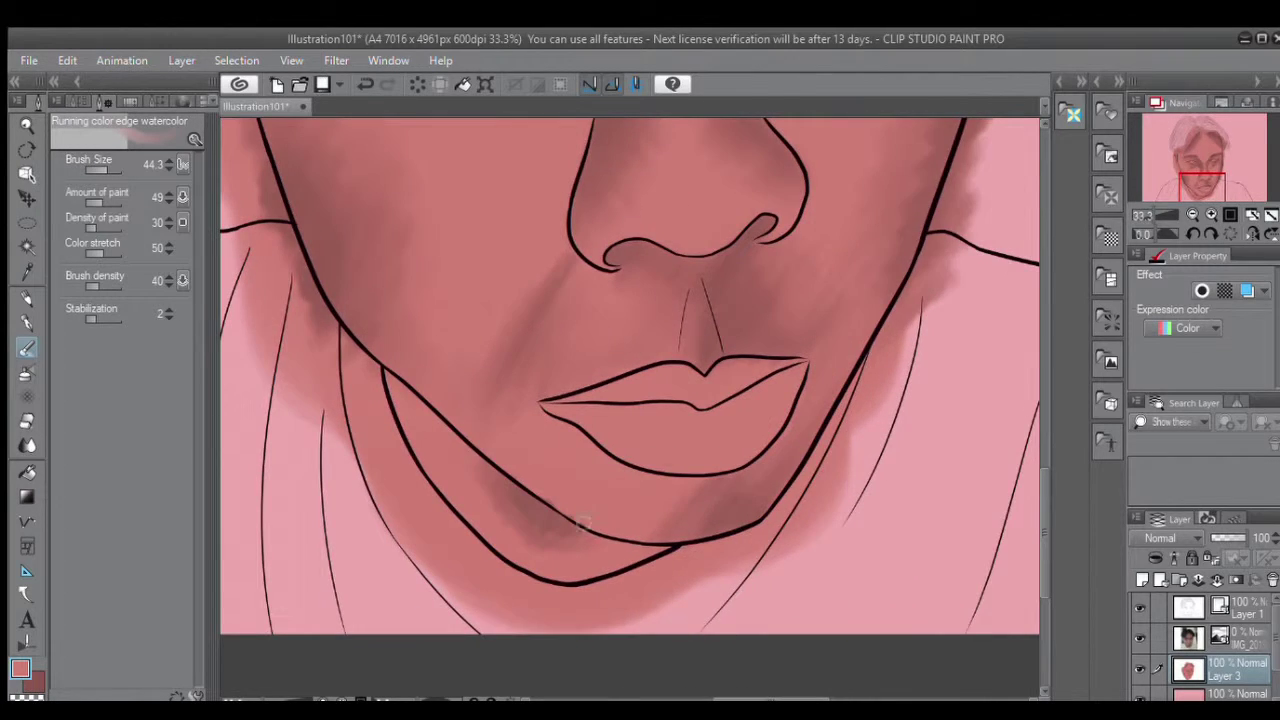
Sample the base skin colour from the lower lip as the drawing colour.
{"action": "left_click", "coordinate": [27, 173]}
{"action": "left_click", "coordinate": [430, 380]}
{"action": "key", "text": "i"}
{"action": "left_click", "coordinate": [759, 215]}
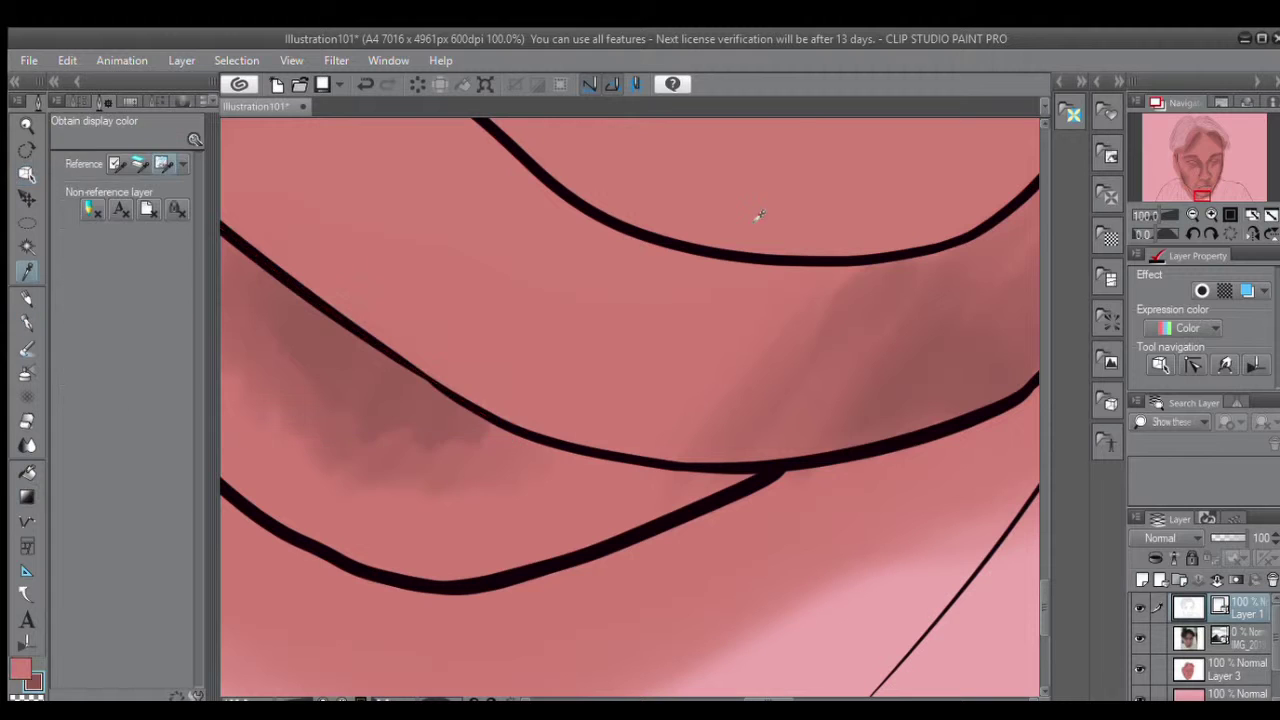
{"action": "scroll", "coordinate": [965, 373], "scroll_direction": "down", "scroll_amount": 3}
{"action": "scroll", "coordinate": [900, 300], "scroll_direction": "up", "scroll_amount": 4}
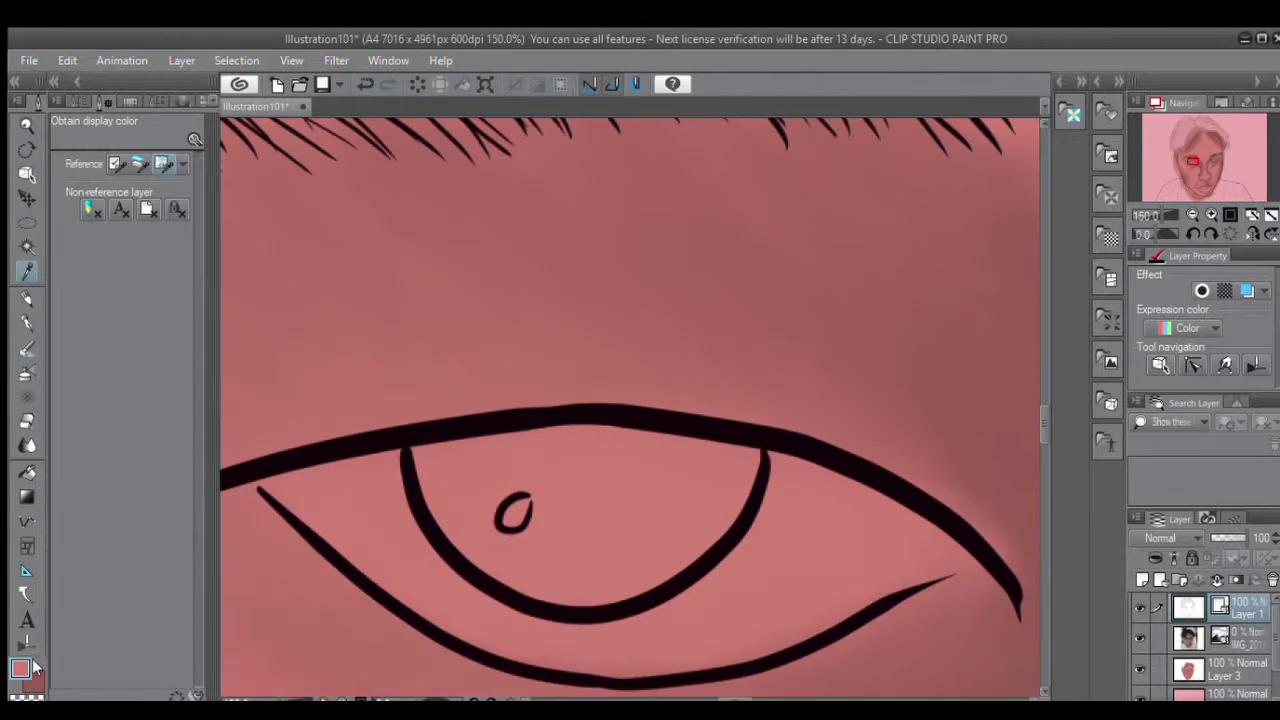
Erase the skin colour inside both eyes on Layer 3 with the Rough eraser at size 20.7.
{"action": "left_click", "coordinate": [27, 421]}
{"action": "left_click", "coordinate": [1240, 670]}
{"action": "mouse_move", "coordinate": [520, 480]}
{"action": "left_mouse_down"}
{"action": "mouse_move", "coordinate": [709, 600]}
{"action": "mouse_move", "coordinate": [359, 557]}
{"action": "mouse_move", "coordinate": [829, 617]}
{"action": "mouse_move", "coordinate": [628, 666]}
{"action": "left_mouse_up"}
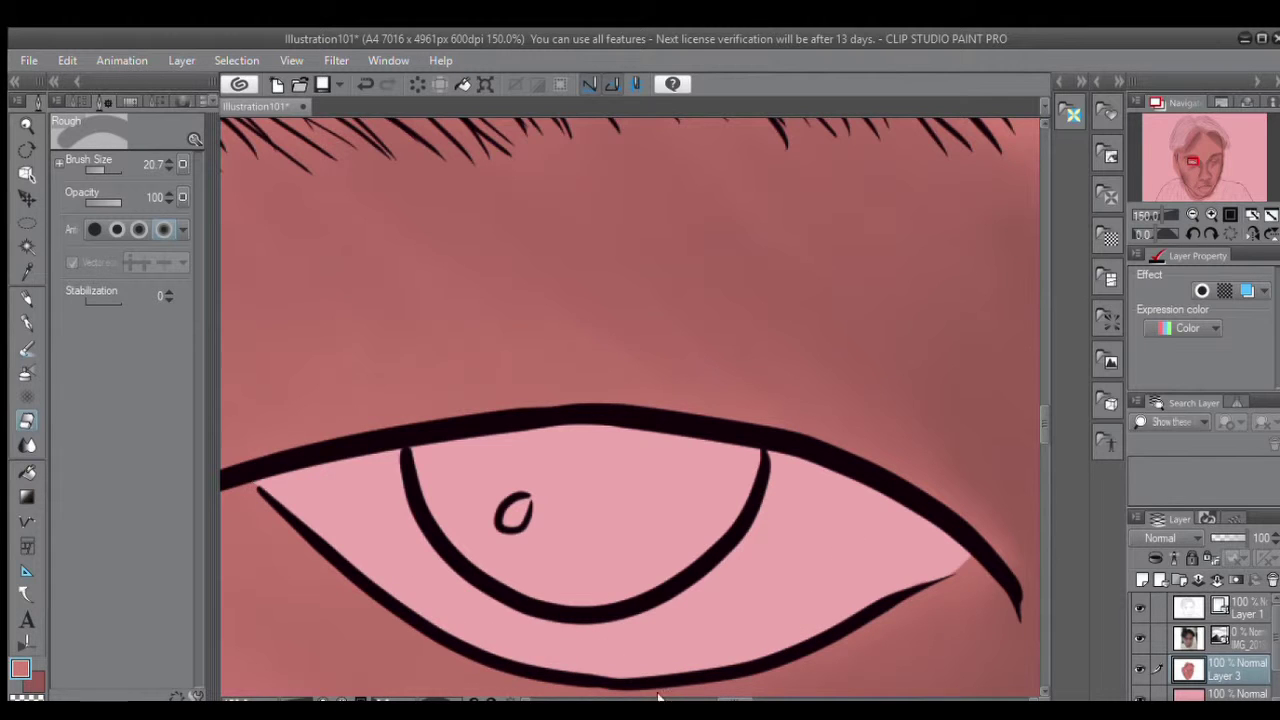
{"action": "scroll", "coordinate": [780, 683], "scroll_direction": "right", "scroll_amount": 5}
{"action": "mouse_move", "coordinate": [360, 420]}
{"action": "left_mouse_down"}
{"action": "mouse_move", "coordinate": [420, 340]}
{"action": "mouse_move", "coordinate": [486, 331]}
{"action": "mouse_move", "coordinate": [461, 475]}
{"action": "mouse_move", "coordinate": [245, 505]}
{"action": "mouse_move", "coordinate": [555, 528]}
{"action": "left_mouse_up"}
{"action": "mouse_move", "coordinate": [612, 365]}
{"action": "left_mouse_down"}
{"action": "mouse_move", "coordinate": [573, 483]}
{"action": "mouse_move", "coordinate": [670, 430]}
{"action": "mouse_move", "coordinate": [634, 309]}
{"action": "mouse_move", "coordinate": [777, 297]}
{"action": "left_mouse_up"}
Erase the skin colour inside the upper and lower lips up to the line art with the eraser at size 26.7.
{"action": "scroll", "coordinate": [1035, 624], "scroll_direction": "down", "scroll_amount": 5}
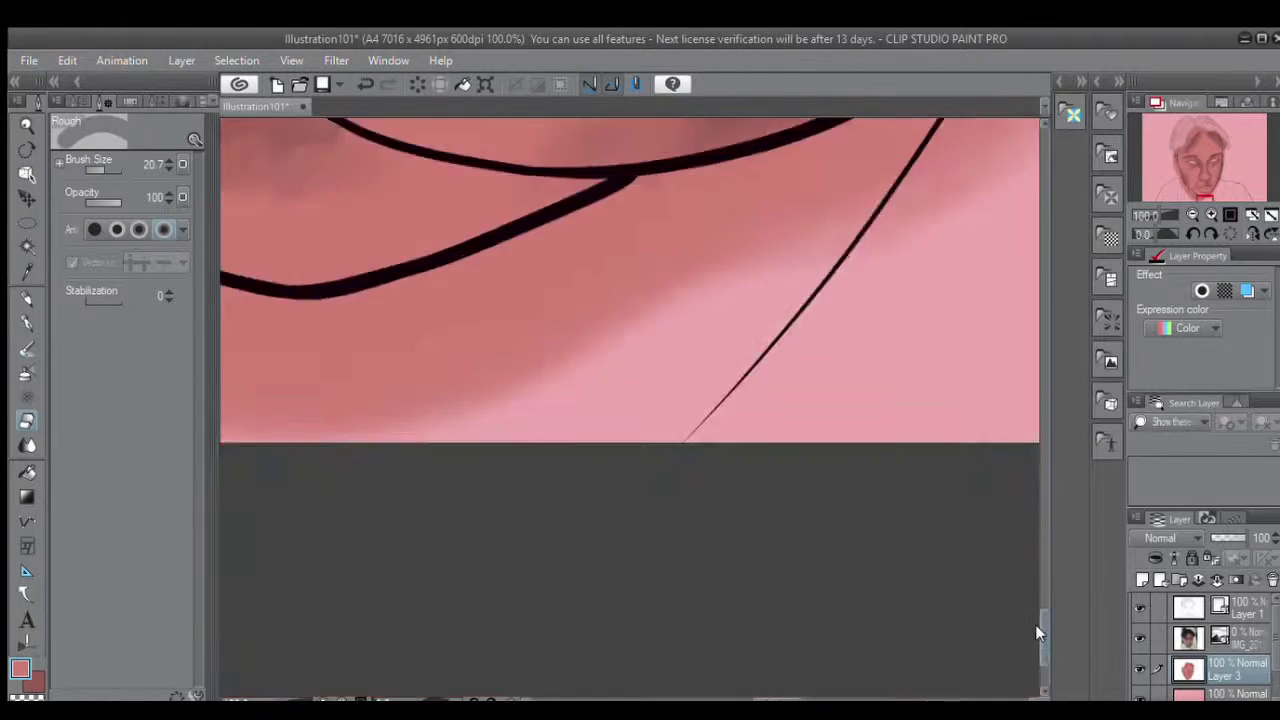
{"action": "mouse_move", "coordinate": [700, 340]}
{"action": "left_mouse_down"}
{"action": "mouse_move", "coordinate": [609, 437]}
{"action": "mouse_move", "coordinate": [409, 323]}
{"action": "mouse_move", "coordinate": [603, 343]}
{"action": "mouse_move", "coordinate": [838, 290]}
{"action": "mouse_move", "coordinate": [628, 406]}
{"action": "left_mouse_up"}
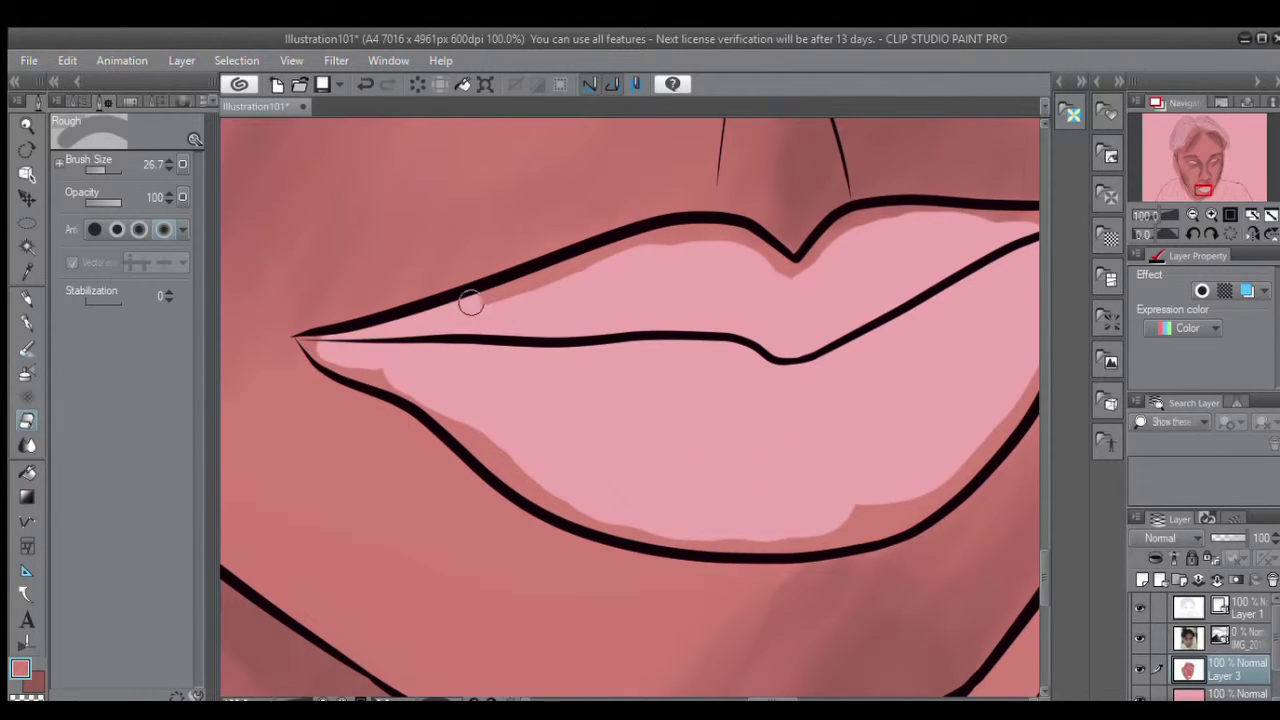
{"action": "mouse_move", "coordinate": [466, 297]}
{"action": "left_mouse_down"}
{"action": "mouse_move", "coordinate": [672, 237]}
{"action": "mouse_move", "coordinate": [860, 215]}
{"action": "left_mouse_up"}
{"action": "scroll", "coordinate": [774, 362], "scroll_direction": "right", "scroll_amount": 5}
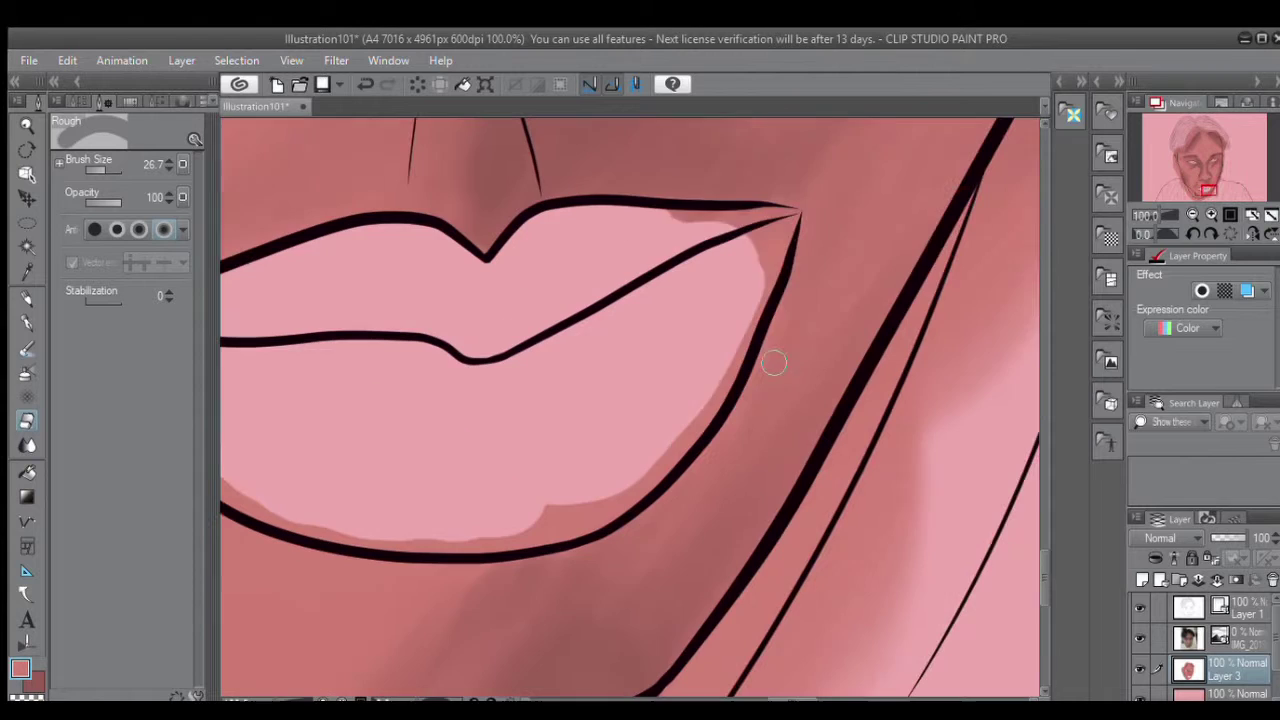
{"action": "mouse_move", "coordinate": [774, 362]}
{"action": "left_mouse_down"}
{"action": "mouse_move", "coordinate": [772, 260]}
{"action": "mouse_move", "coordinate": [693, 430]}
{"action": "mouse_move", "coordinate": [530, 520]}
{"action": "left_mouse_up"}
{"action": "scroll", "coordinate": [900, 509], "scroll_direction": "left", "scroll_amount": 5}
{"action": "mouse_move", "coordinate": [900, 509]}
{"action": "left_mouse_down"}
{"action": "mouse_move", "coordinate": [782, 544]}
{"action": "mouse_move", "coordinate": [656, 521]}
{"action": "mouse_move", "coordinate": [529, 451]}
{"action": "mouse_move", "coordinate": [457, 383]}
{"action": "left_mouse_up"}
{"action": "scroll", "coordinate": [460, 360], "scroll_direction": "left", "scroll_amount": 5}
Clean the remaining skin colour out of both lip corners with the eraser at sizes 7.5 and 3.5.
{"action": "key", "text": "["}
{"action": "scroll", "coordinate": [469, 326], "scroll_direction": "up", "scroll_amount": 2}
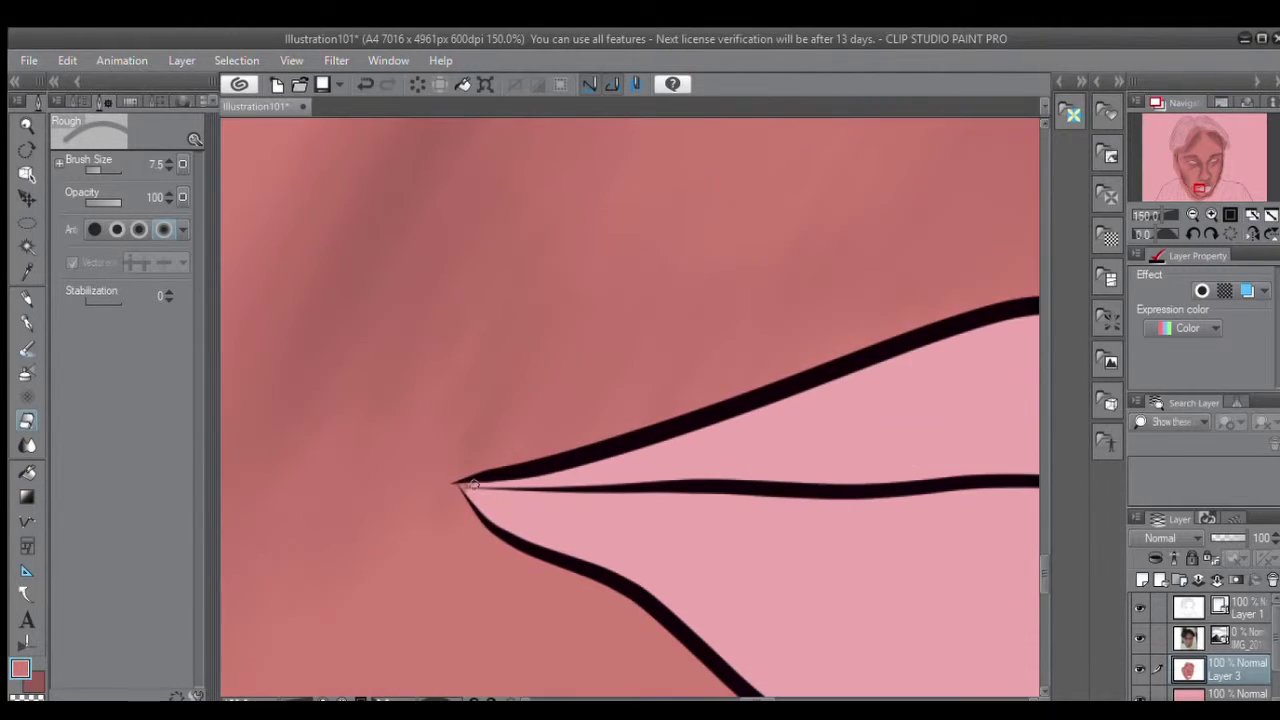
{"action": "left_click", "coordinate": [93, 170]}
{"action": "scroll", "coordinate": [674, 439], "scroll_direction": "right", "scroll_amount": 5}
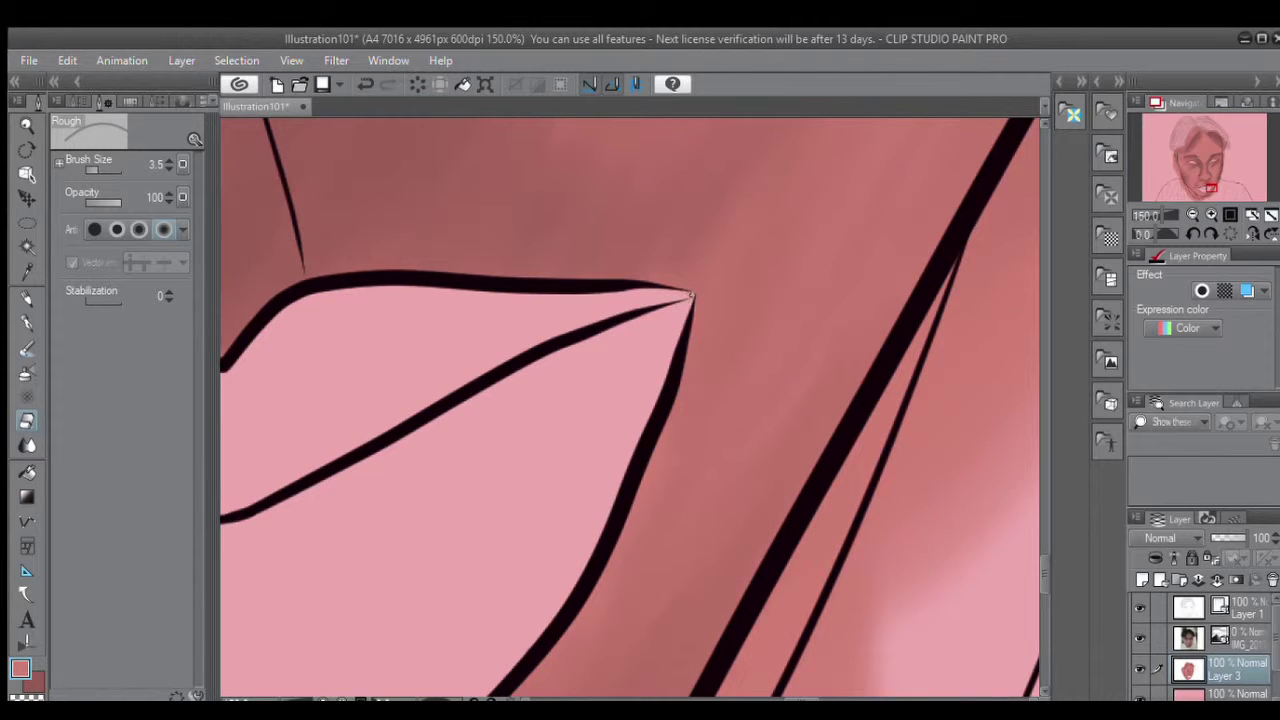
Add a new empty layer directly below Layer 3.
{"action": "key", "text": "o"}
{"action": "left_click", "coordinate": [797, 454]}
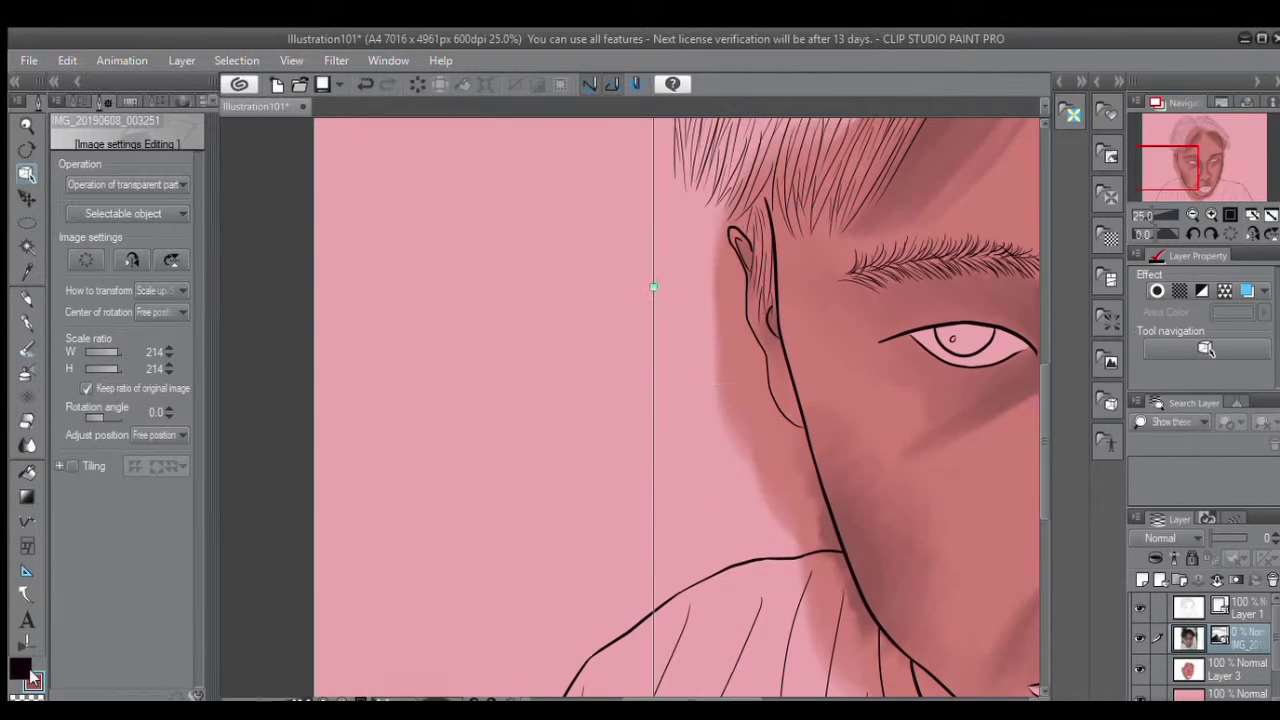
{"action": "key", "text": "b"}
{"action": "scroll", "coordinate": [630, 400], "scroll_direction": "up", "scroll_amount": 3}
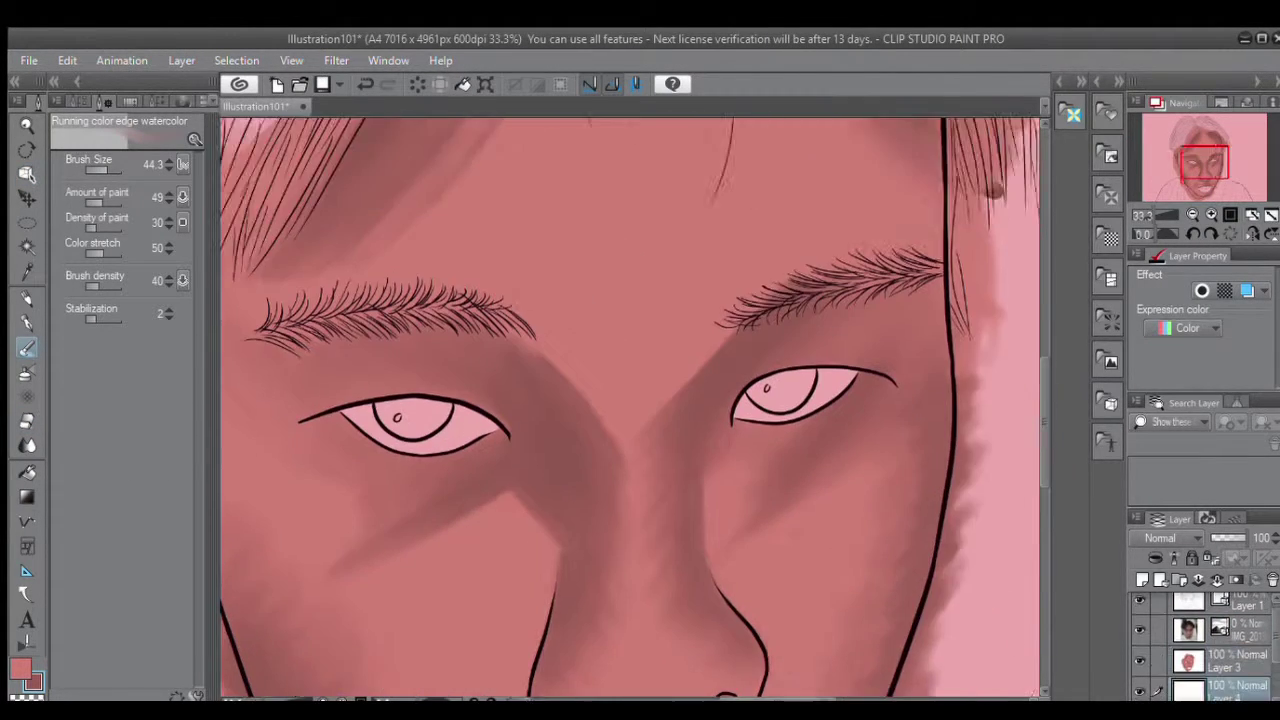
Erase the skin colour on Layer 3 that spills past the right face edge, onto the hair and right neck, at size 157.8.
{"action": "key", "text": "o"}
{"action": "key", "text": "e"}
{"action": "key", "text": "ctrl+0"}
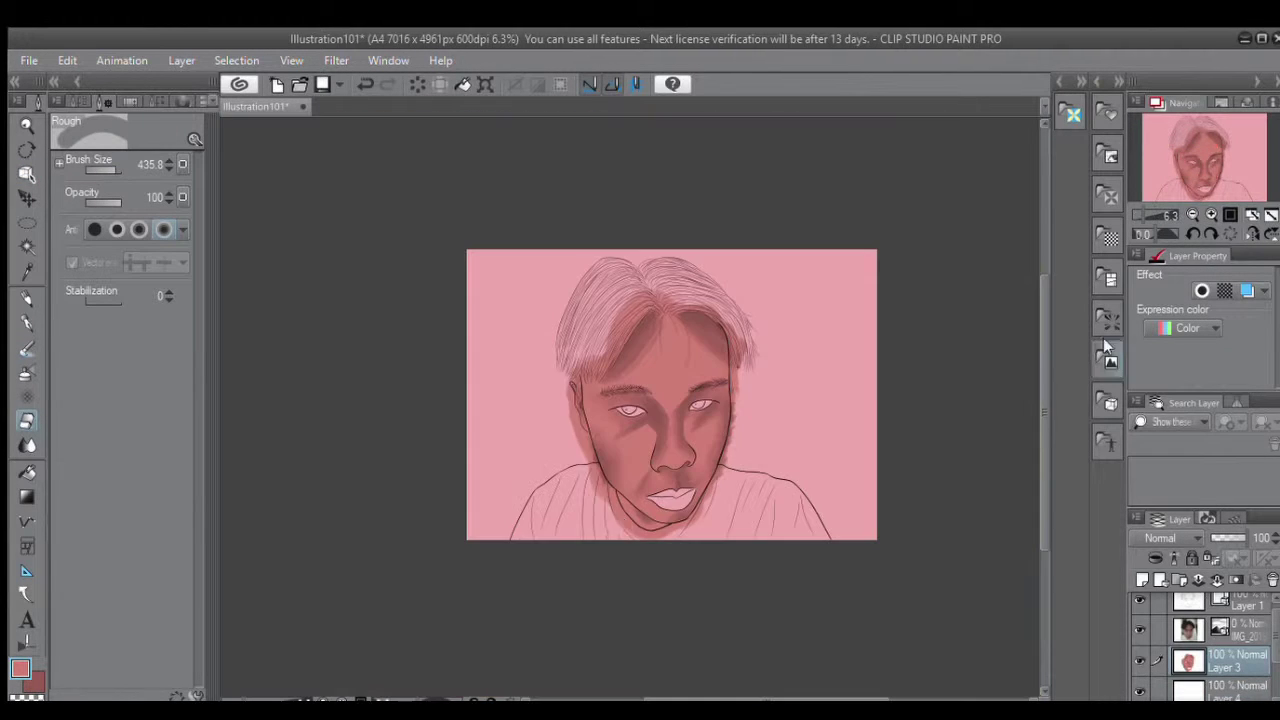
{"action": "scroll", "coordinate": [641, 284], "scroll_direction": "up", "scroll_amount": 5}
{"action": "scroll", "coordinate": [1042, 424], "scroll_direction": "up", "scroll_amount": 1}
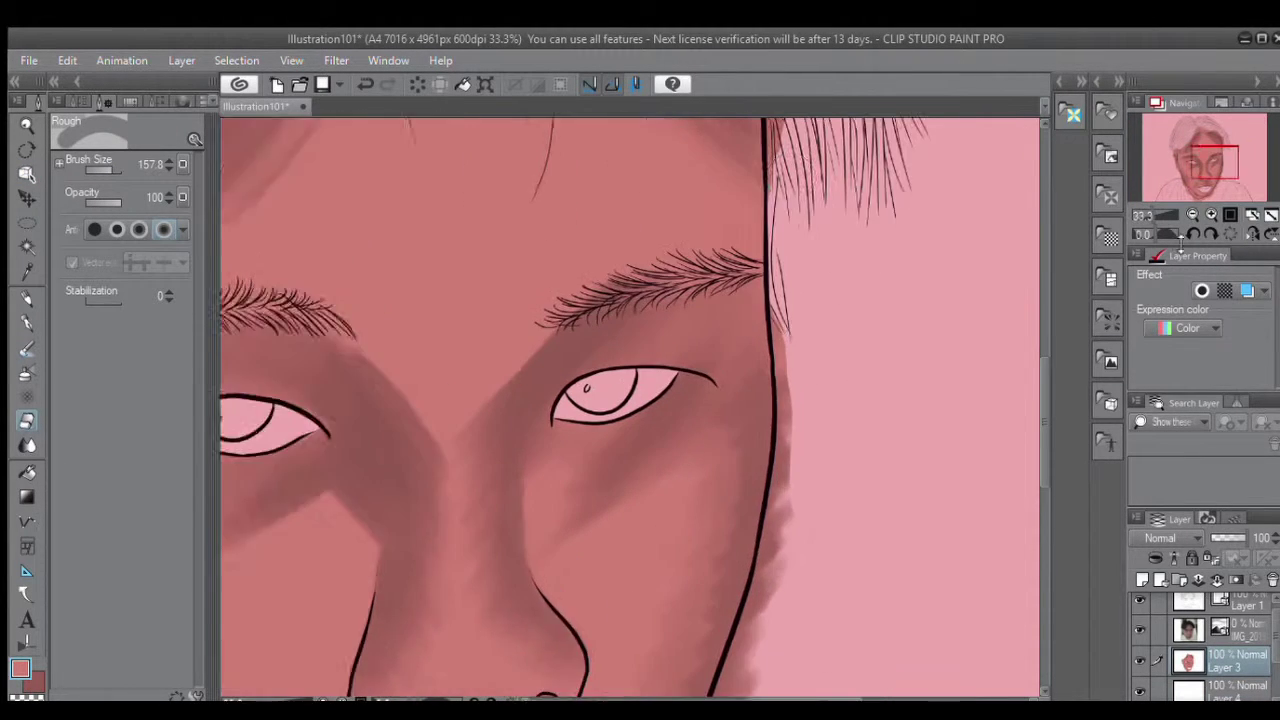
{"action": "scroll", "coordinate": [1042, 424], "scroll_direction": "up", "scroll_amount": 10}
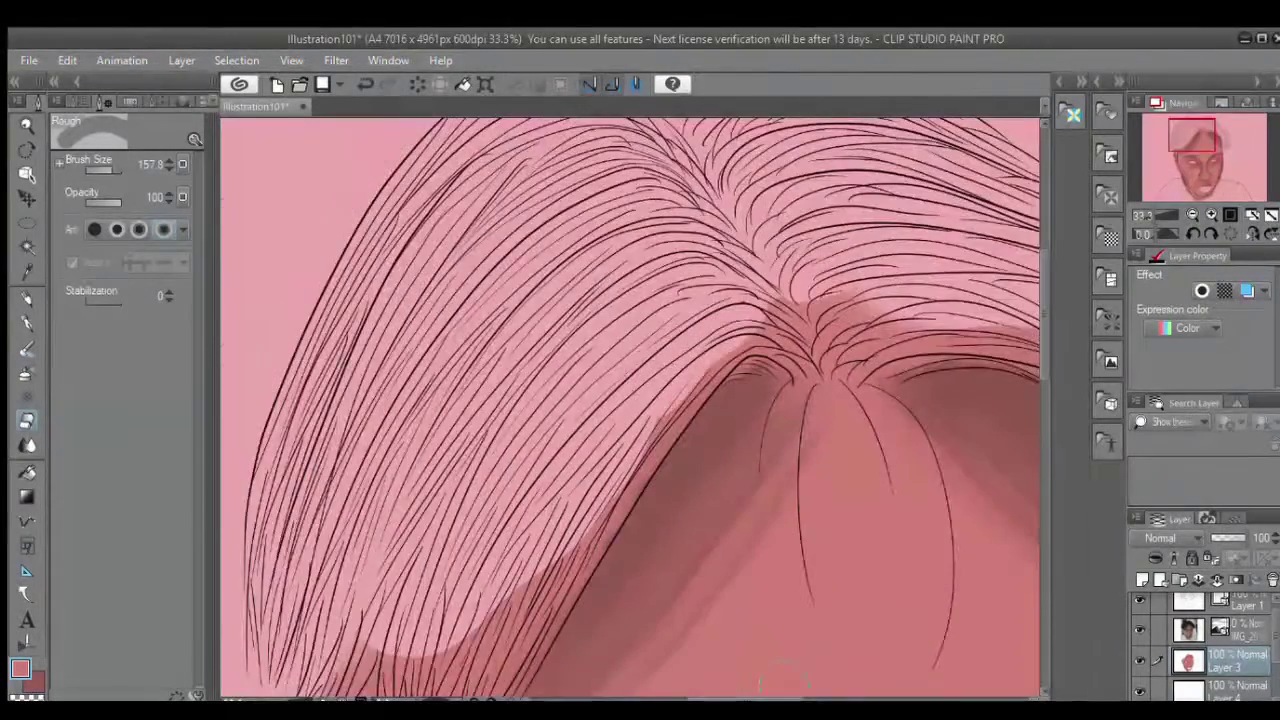
{"action": "scroll", "coordinate": [805, 207], "scroll_direction": "down", "scroll_amount": 12}
{"action": "scroll", "coordinate": [805, 340], "scroll_direction": "down", "scroll_amount": 8}
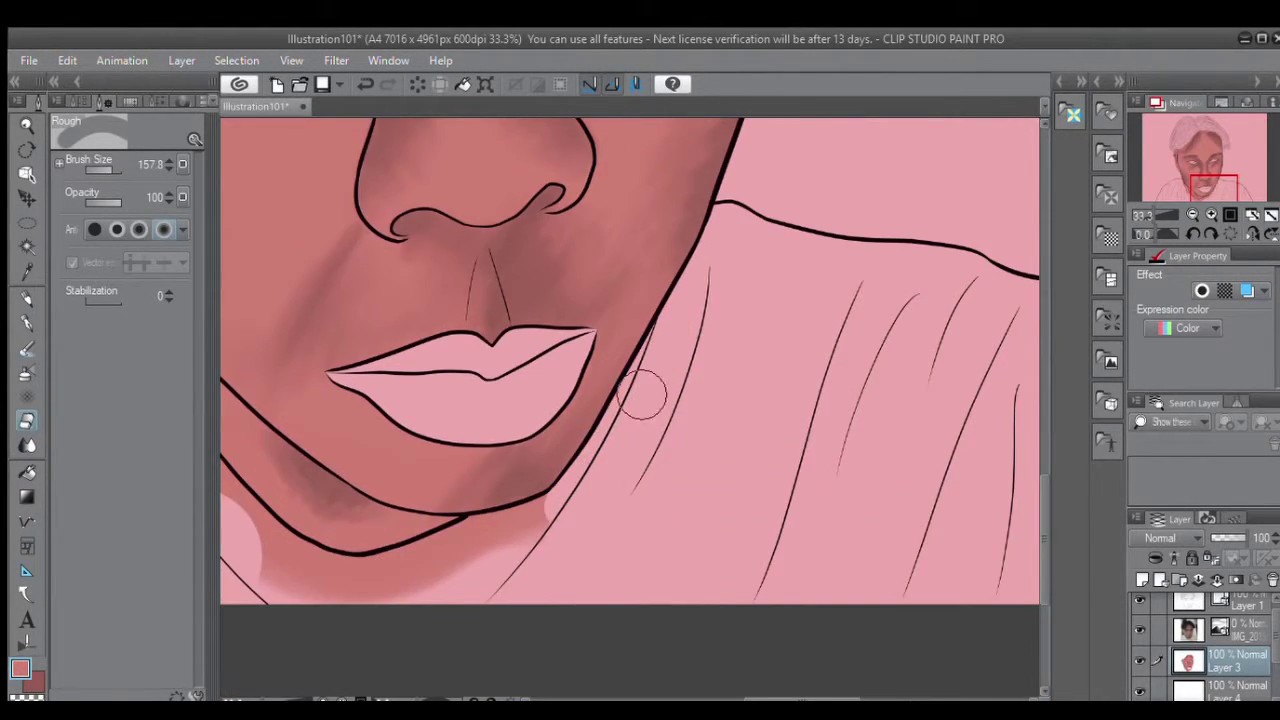
Erase the excess skin colour from the left neck and the background beside the left ear with the eraser at size 203.5.
{"action": "scroll", "coordinate": [794, 535], "scroll_direction": "left", "scroll_amount": 4}
{"action": "mouse_move", "coordinate": [718, 566]}
{"action": "left_mouse_down"}
{"action": "mouse_move", "coordinate": [663, 580]}
{"action": "mouse_move", "coordinate": [539, 536]}
{"action": "mouse_move", "coordinate": [558, 546]}
{"action": "mouse_move", "coordinate": [448, 402]}
{"action": "mouse_move", "coordinate": [425, 338]}
{"action": "left_mouse_up"}
{"action": "scroll", "coordinate": [443, 363], "scroll_direction": "up", "scroll_amount": 5}
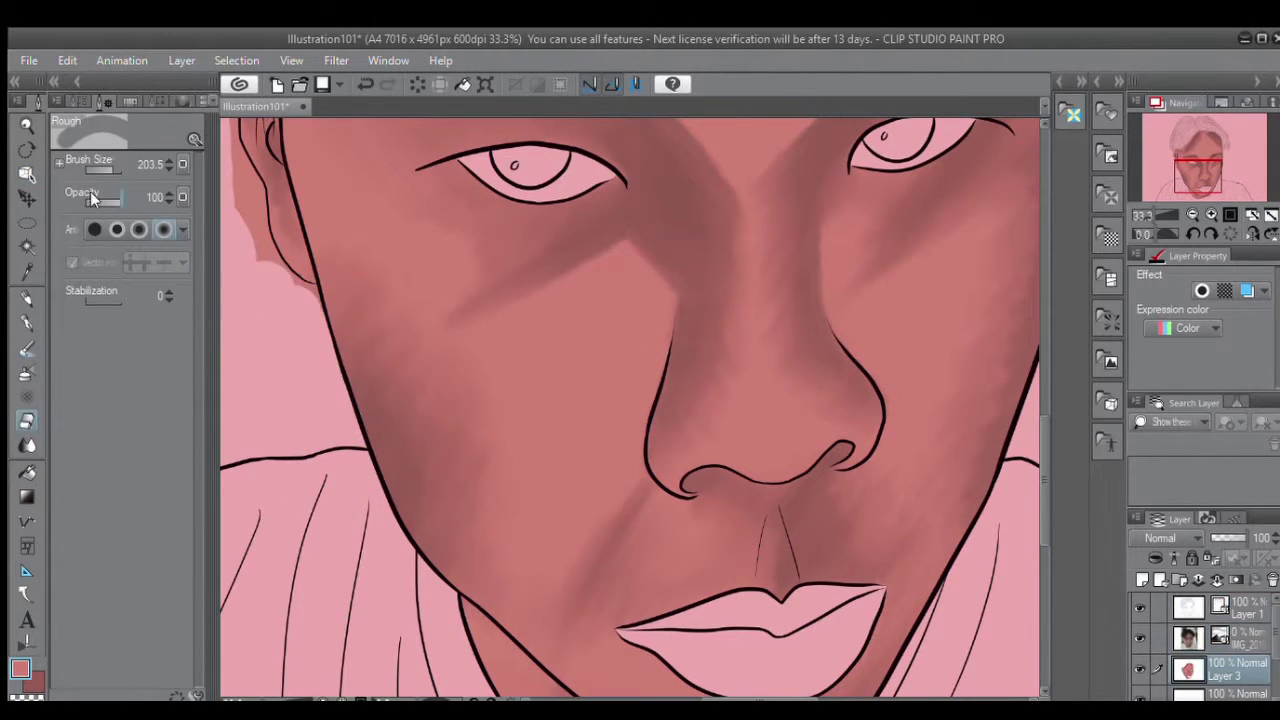
{"action": "scroll", "coordinate": [790, 563], "scroll_direction": "up", "scroll_amount": 5}
{"action": "mouse_move", "coordinate": [790, 563]}
{"action": "left_mouse_down"}
{"action": "mouse_move", "coordinate": [609, 377]}
{"action": "mouse_move", "coordinate": [560, 263]}
{"action": "left_mouse_up"}
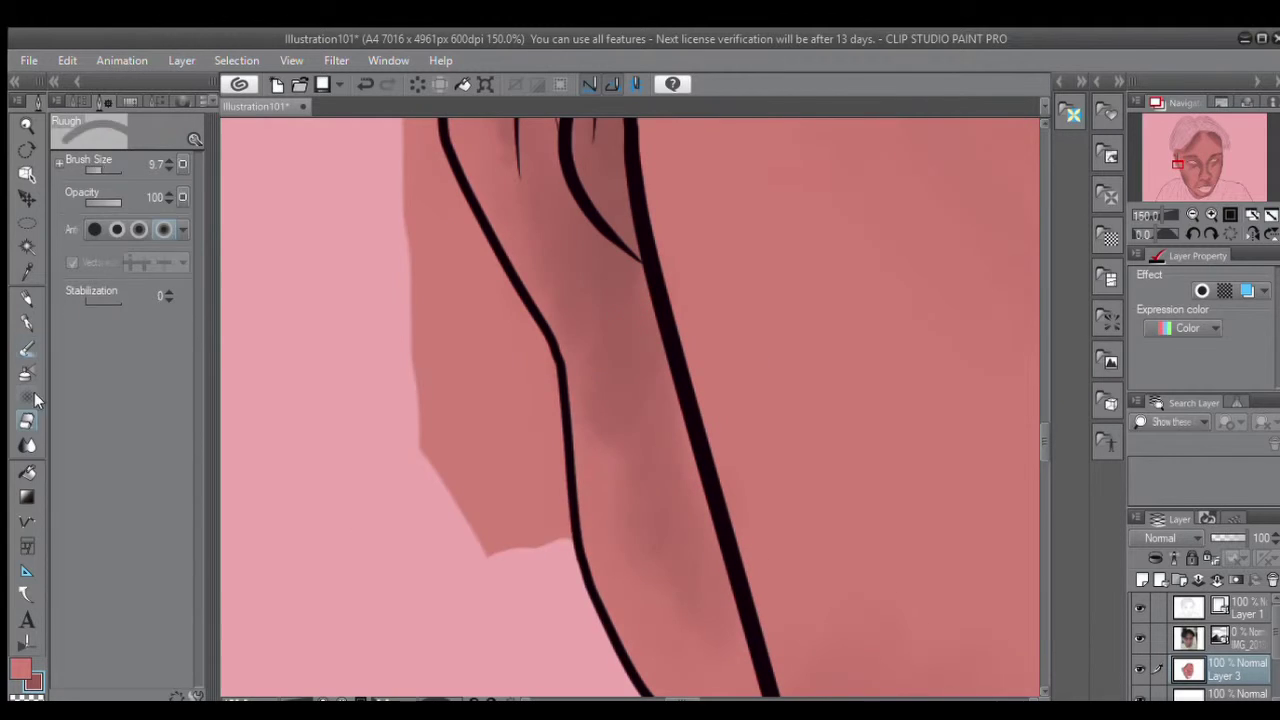
Trim the skin colour along the outer edge of the left ear with the eraser at sizes 9.7 and 16.1.
{"action": "left_click_drag", "start_coordinate": [555, 530], "coordinate": [403, 378]}
{"action": "key", "text": "ctrl+z"}
{"action": "left_click_drag", "start_coordinate": [420, 160], "coordinate": [560, 540]}
{"action": "left_click_drag", "start_coordinate": [118, 170], "coordinate": [98, 170]}
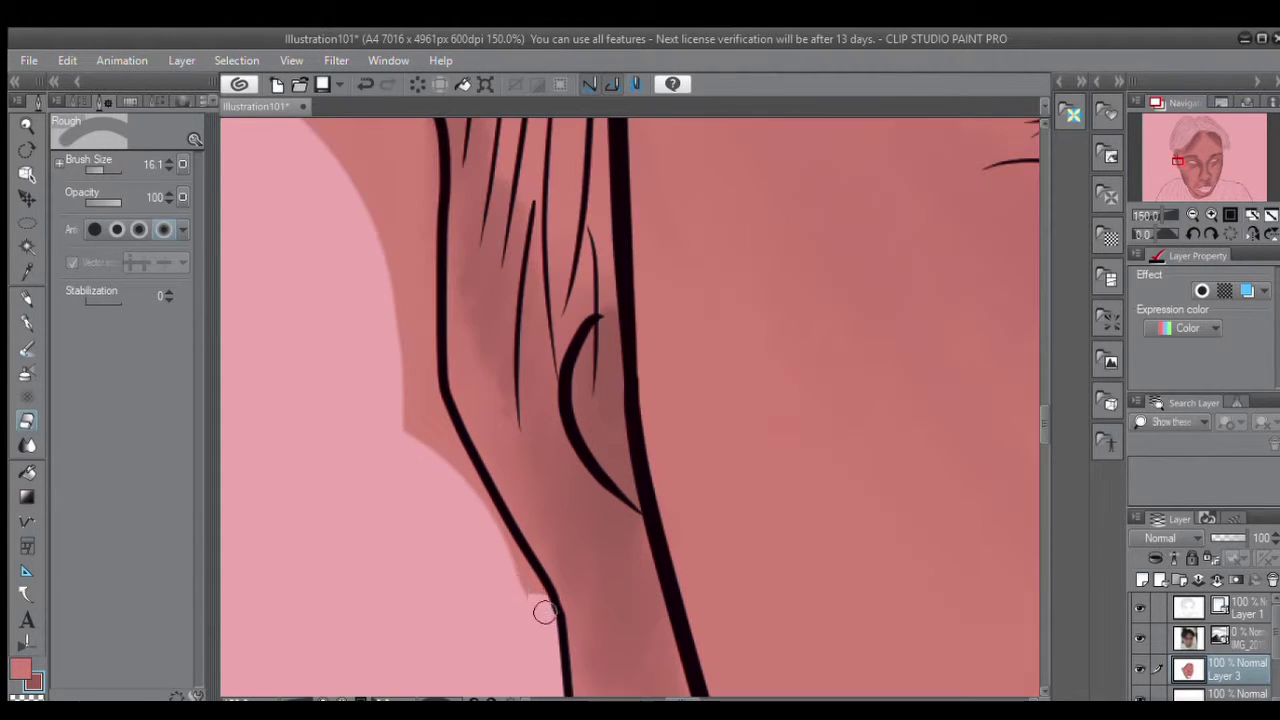
{"action": "mouse_move", "coordinate": [543, 609]}
{"action": "left_mouse_down"}
{"action": "mouse_move", "coordinate": [429, 414]}
{"action": "mouse_move", "coordinate": [405, 255]}
{"action": "left_mouse_up"}
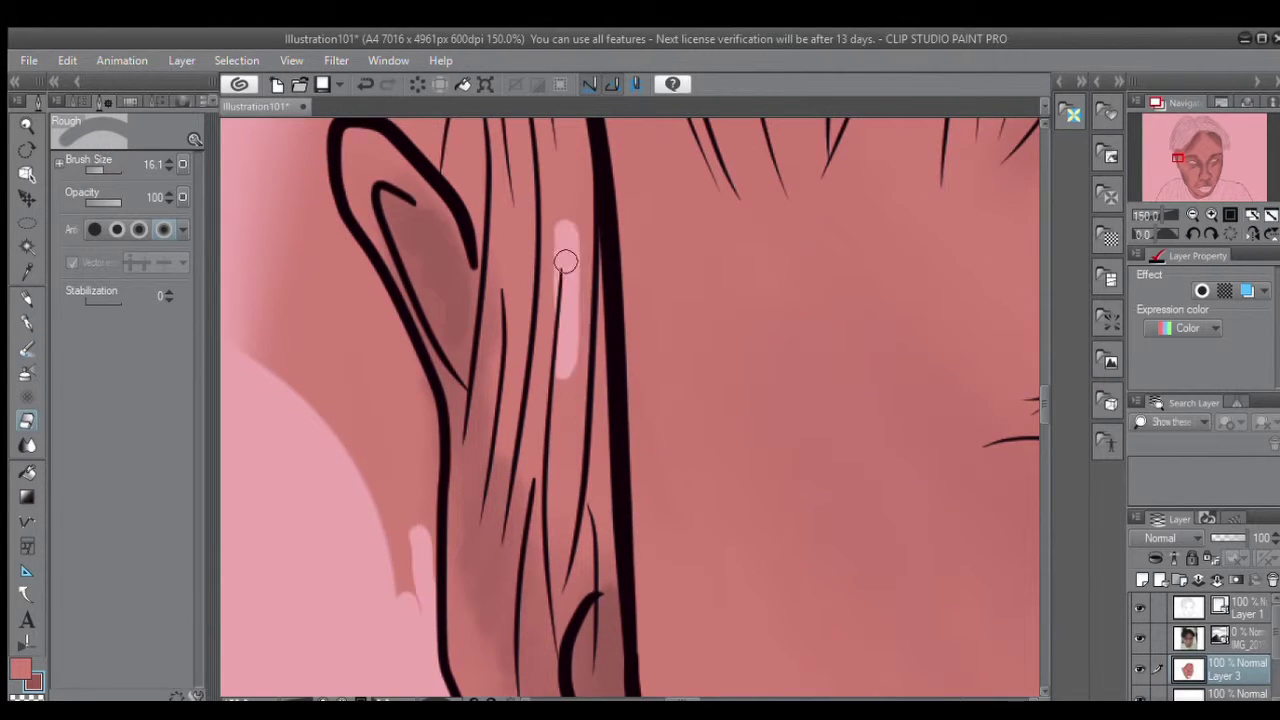
Erase the skin colour beneath the sideburn strands in front of the left ear with the eraser at sizes 16.1 and 9.7.
{"action": "left_click_drag", "start_coordinate": [565, 261], "coordinate": [510, 430]}
{"action": "left_click_drag", "start_coordinate": [575, 380], "coordinate": [555, 500]}
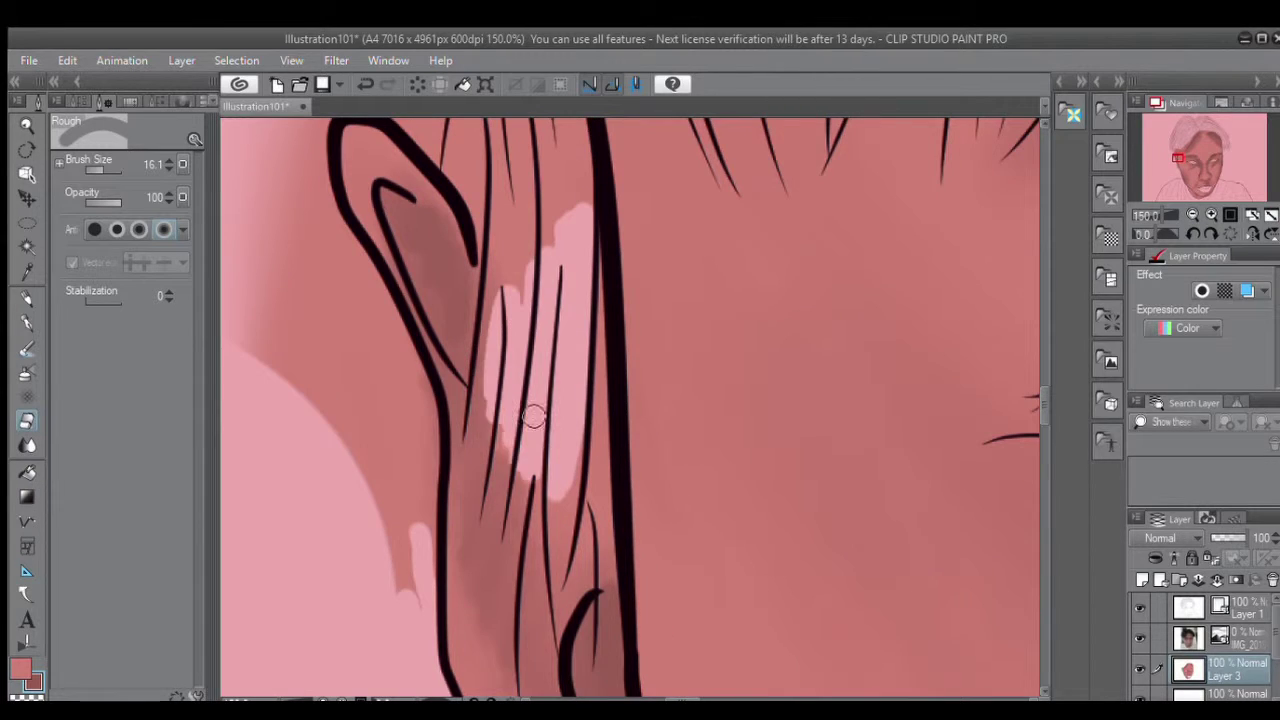
{"action": "mouse_move", "coordinate": [500, 530]}
{"action": "left_mouse_down"}
{"action": "mouse_move", "coordinate": [490, 433]}
{"action": "mouse_move", "coordinate": [540, 260]}
{"action": "left_mouse_up"}
{"action": "scroll", "coordinate": [540, 260], "scroll_direction": "down", "scroll_amount": 3}
{"action": "left_click_drag", "start_coordinate": [550, 215], "coordinate": [526, 383]}
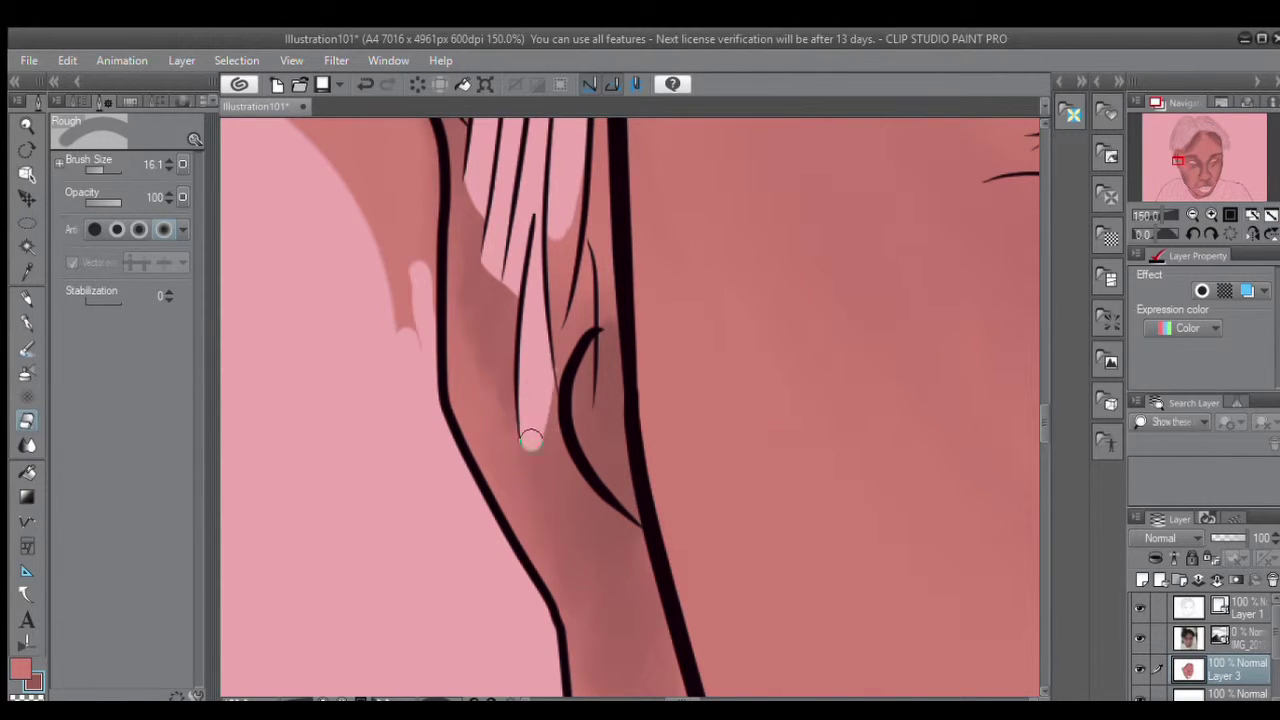
{"action": "left_click_drag", "start_coordinate": [575, 190], "coordinate": [548, 377]}
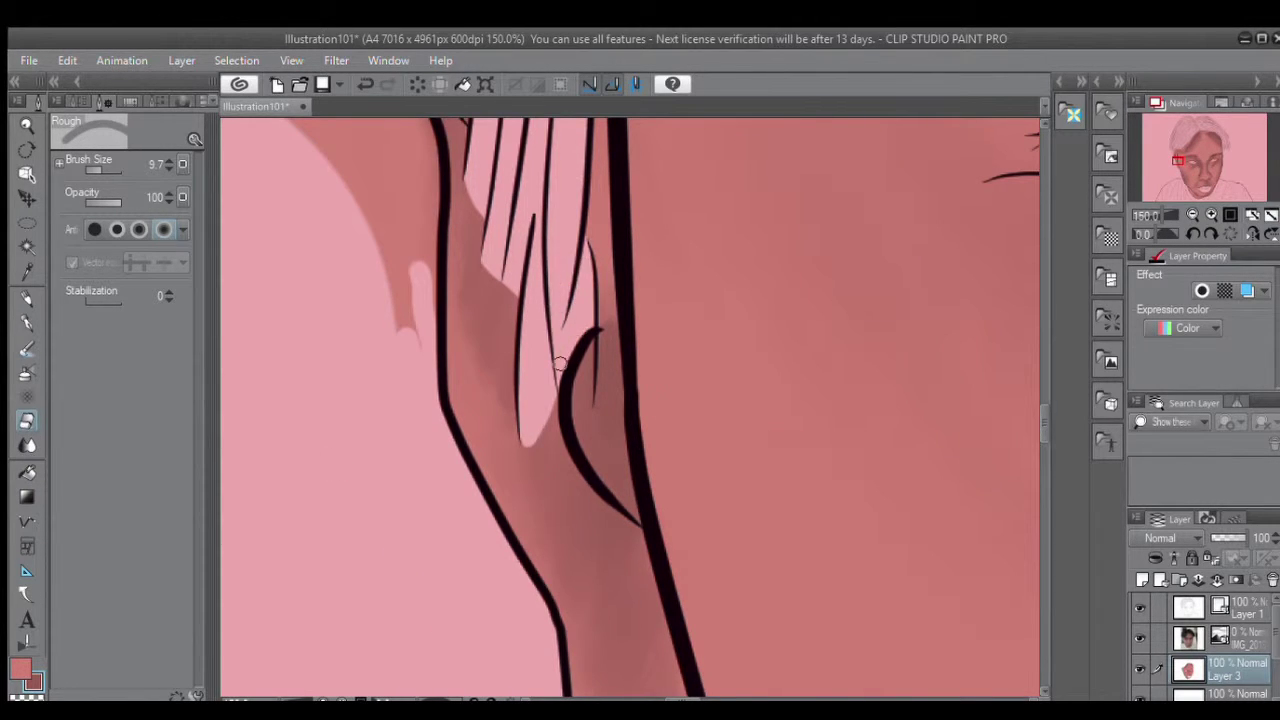
{"action": "scroll", "coordinate": [375, 268], "scroll_direction": "down", "scroll_amount": 2}
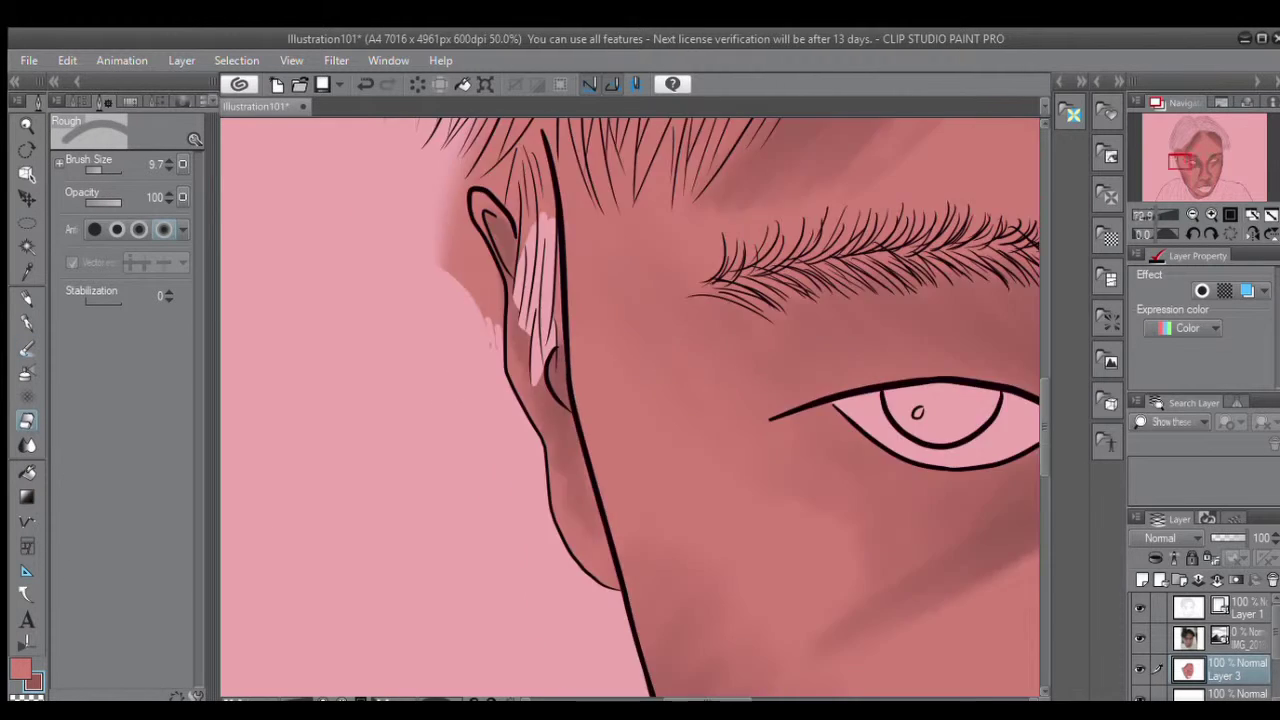
Clear the leftover colour around the left ear, the upper sideburn and the hair above the ear with the eraser at size 57.2.
{"action": "mouse_move", "coordinate": [542, 561]}
{"action": "left_mouse_down"}
{"action": "mouse_move", "coordinate": [509, 349]}
{"action": "mouse_move", "coordinate": [660, 368]}
{"action": "mouse_move", "coordinate": [714, 408]}
{"action": "mouse_move", "coordinate": [663, 337]}
{"action": "left_mouse_up"}
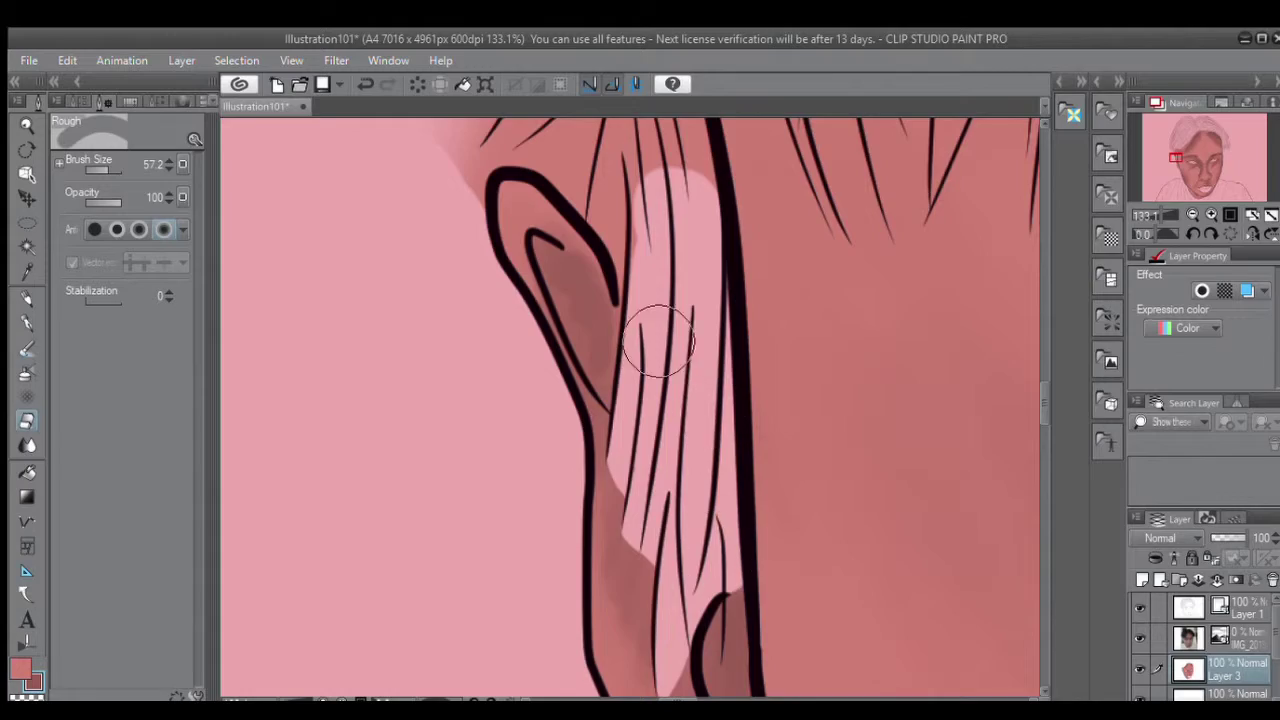
{"action": "scroll", "coordinate": [663, 337], "scroll_direction": "down", "scroll_amount": 3}
{"action": "scroll", "coordinate": [630, 400], "scroll_direction": "down", "scroll_amount": 3}
{"action": "left_click_drag", "start_coordinate": [600, 390], "coordinate": [650, 260]}
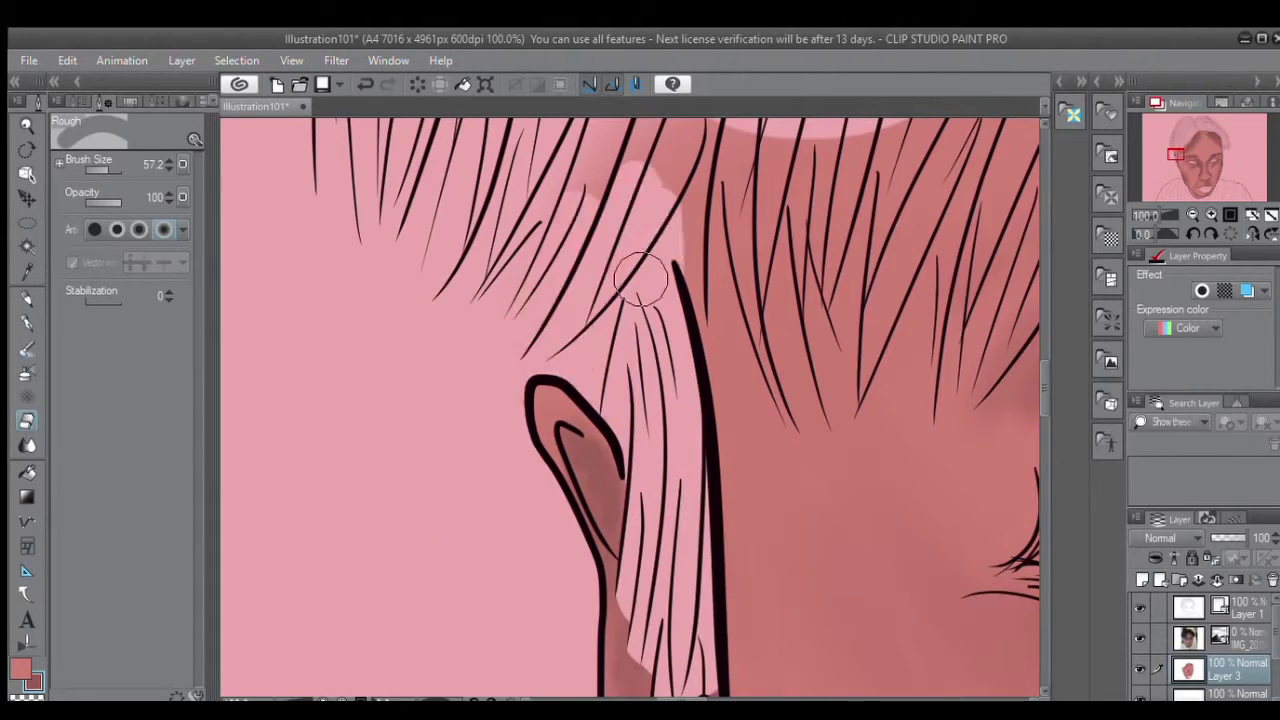
{"action": "mouse_move", "coordinate": [560, 380]}
{"action": "left_mouse_down"}
{"action": "mouse_move", "coordinate": [620, 250]}
{"action": "mouse_move", "coordinate": [517, 366]}
{"action": "mouse_move", "coordinate": [650, 230]}
{"action": "left_mouse_up"}
Erase the skin colour from the hair strands along the right side of the hairline with the eraser at size 16.1.
{"action": "scroll", "coordinate": [630, 400], "scroll_direction": "down", "scroll_amount": 2}
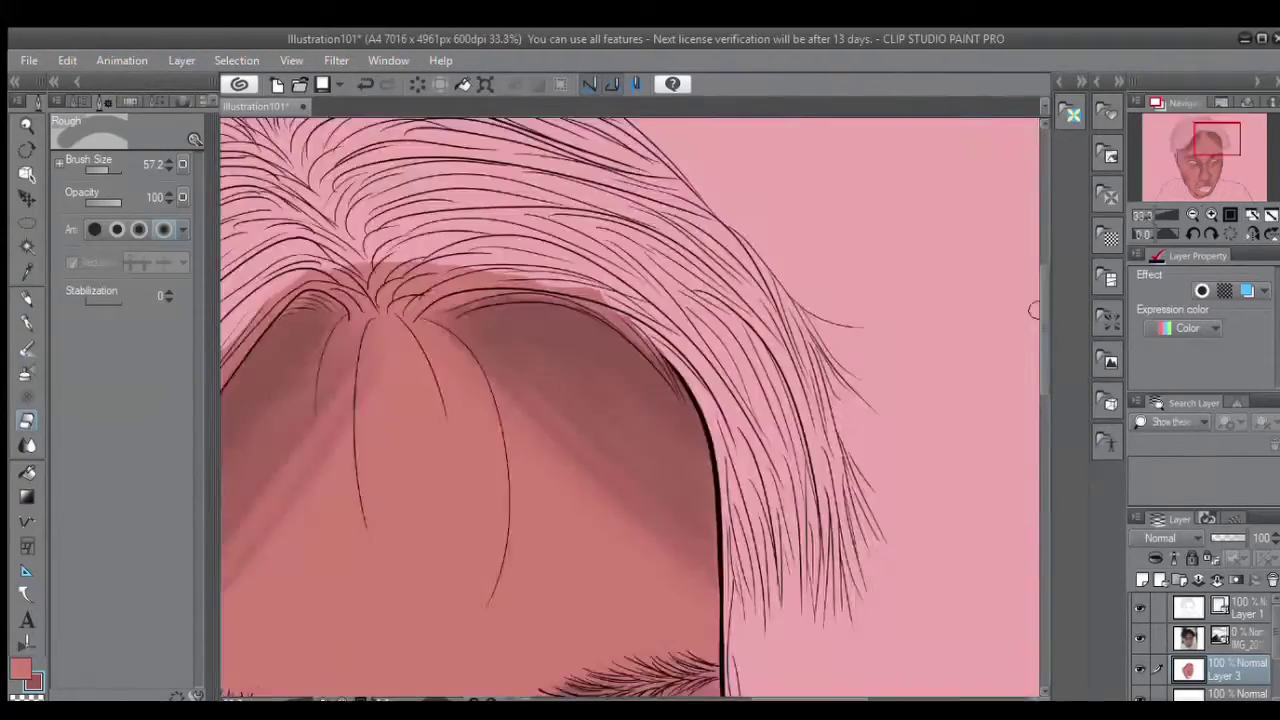
{"action": "scroll", "coordinate": [630, 400], "scroll_direction": "down", "scroll_amount": 3}
{"action": "scroll", "coordinate": [652, 197], "scroll_direction": "up", "scroll_amount": 3}
{"action": "scroll", "coordinate": [567, 245], "scroll_direction": "up", "scroll_amount": 5}
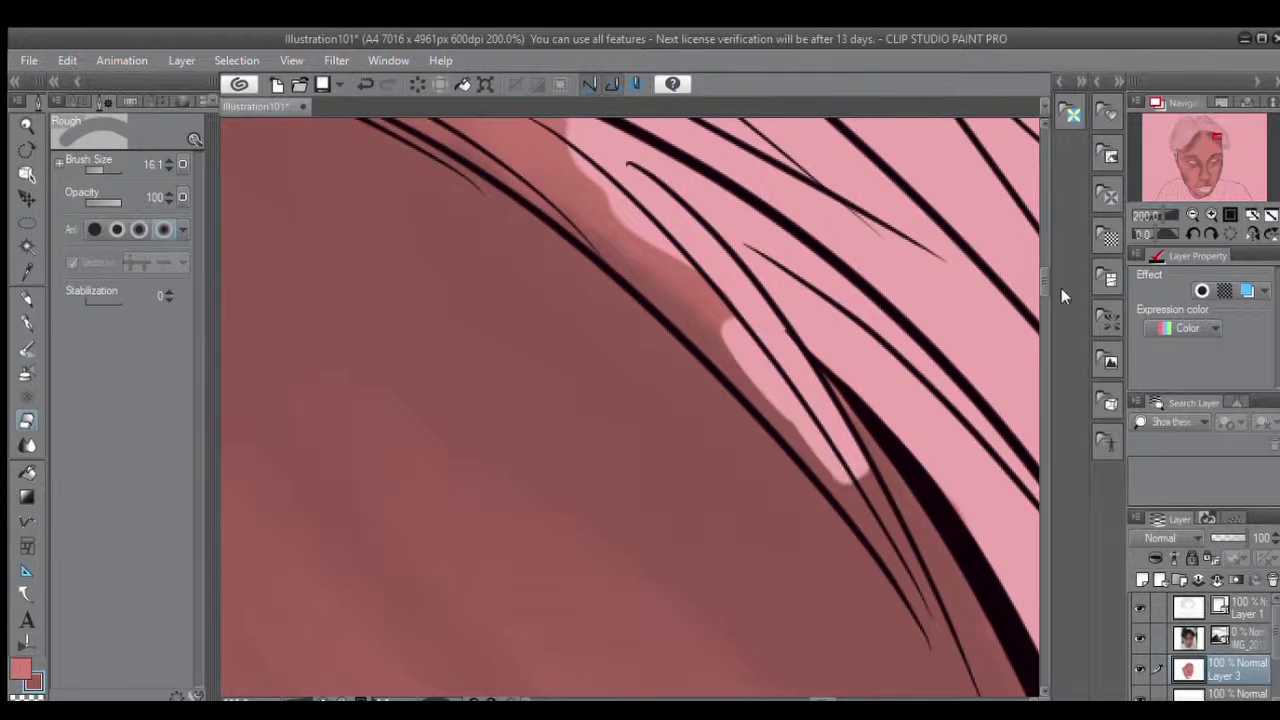
{"action": "left_click_drag", "start_coordinate": [528, 178], "coordinate": [628, 345]}
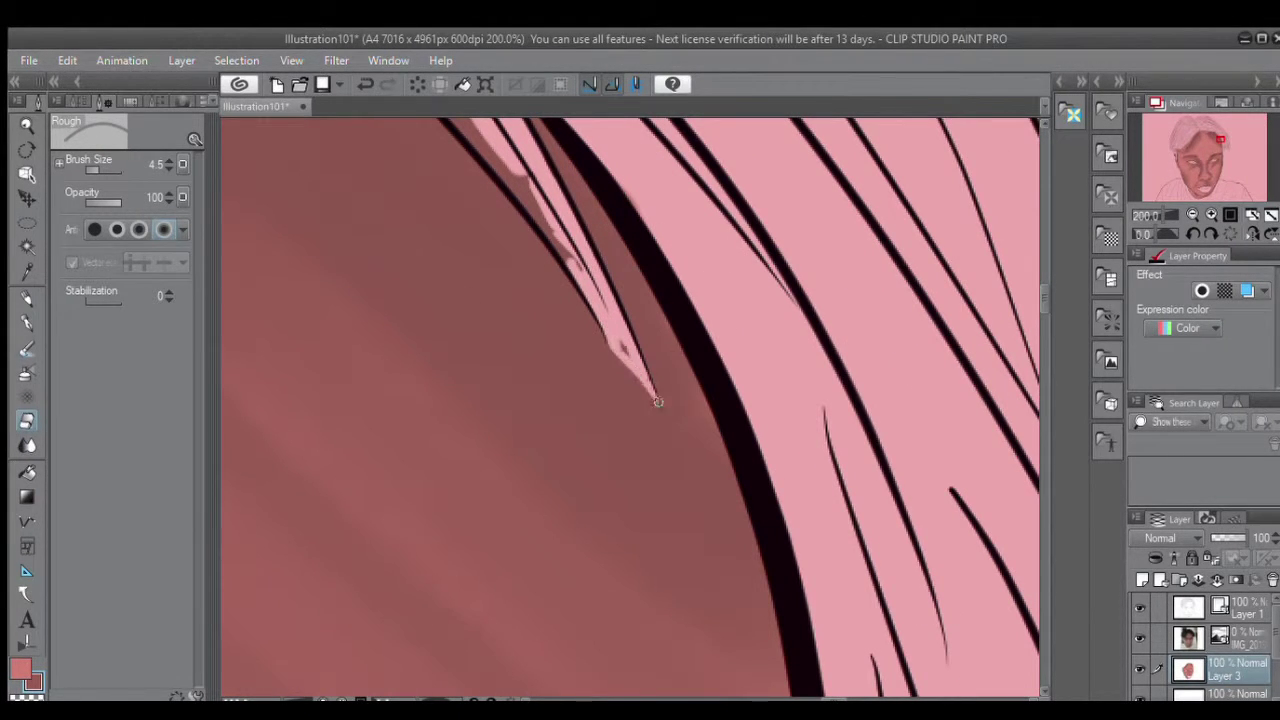
Refine the narrow gaps between the right hairline strands with the eraser at size 2.7.
{"action": "scroll", "coordinate": [786, 286], "scroll_direction": "up", "scroll_amount": 3}
{"action": "scroll", "coordinate": [846, 234], "scroll_direction": "down", "scroll_amount": 3}
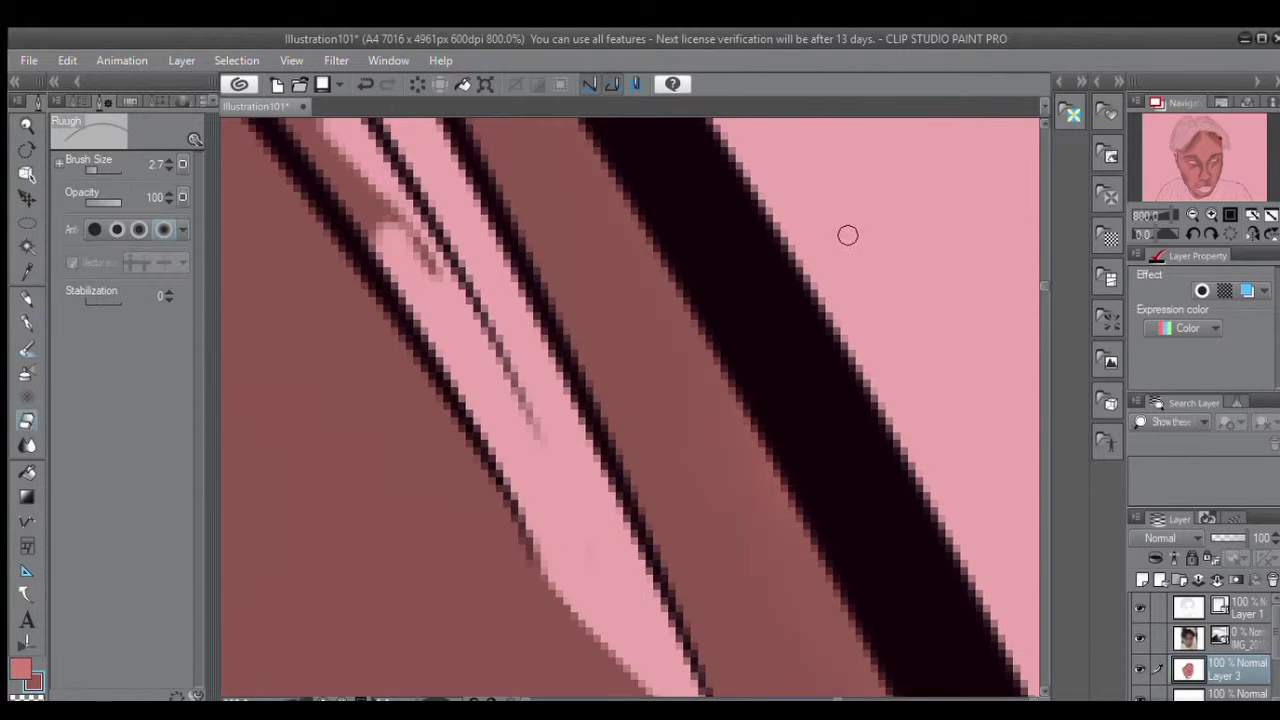
{"action": "scroll", "coordinate": [600, 478], "scroll_direction": "down", "scroll_amount": 2}
{"action": "left_click_drag", "start_coordinate": [569, 438], "coordinate": [694, 537]}
{"action": "mouse_move", "coordinate": [630, 465]}
{"action": "left_mouse_down"}
{"action": "mouse_move", "coordinate": [532, 392]}
{"action": "mouse_move", "coordinate": [350, 303]}
{"action": "mouse_move", "coordinate": [630, 404]}
{"action": "mouse_move", "coordinate": [509, 331]}
{"action": "mouse_move", "coordinate": [651, 404]}
{"action": "mouse_move", "coordinate": [860, 322]}
{"action": "mouse_move", "coordinate": [655, 286]}
{"action": "mouse_move", "coordinate": [576, 294]}
{"action": "mouse_move", "coordinate": [710, 296]}
{"action": "mouse_move", "coordinate": [498, 303]}
{"action": "left_mouse_up"}
Erase the skin colour under the hair above the left temple in broad strokes with the eraser at size 57.2.
{"action": "scroll", "coordinate": [498, 303], "scroll_direction": "down", "scroll_amount": 3}
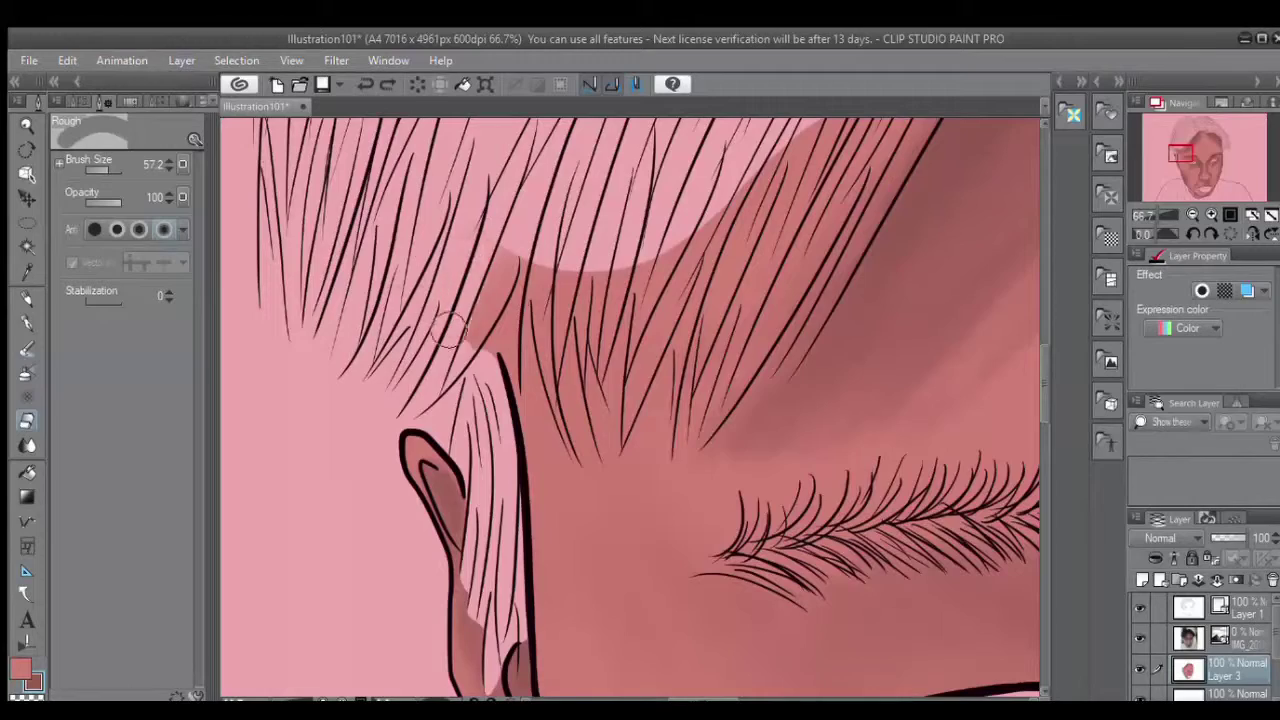
{"action": "left_click", "coordinate": [1211, 215]}
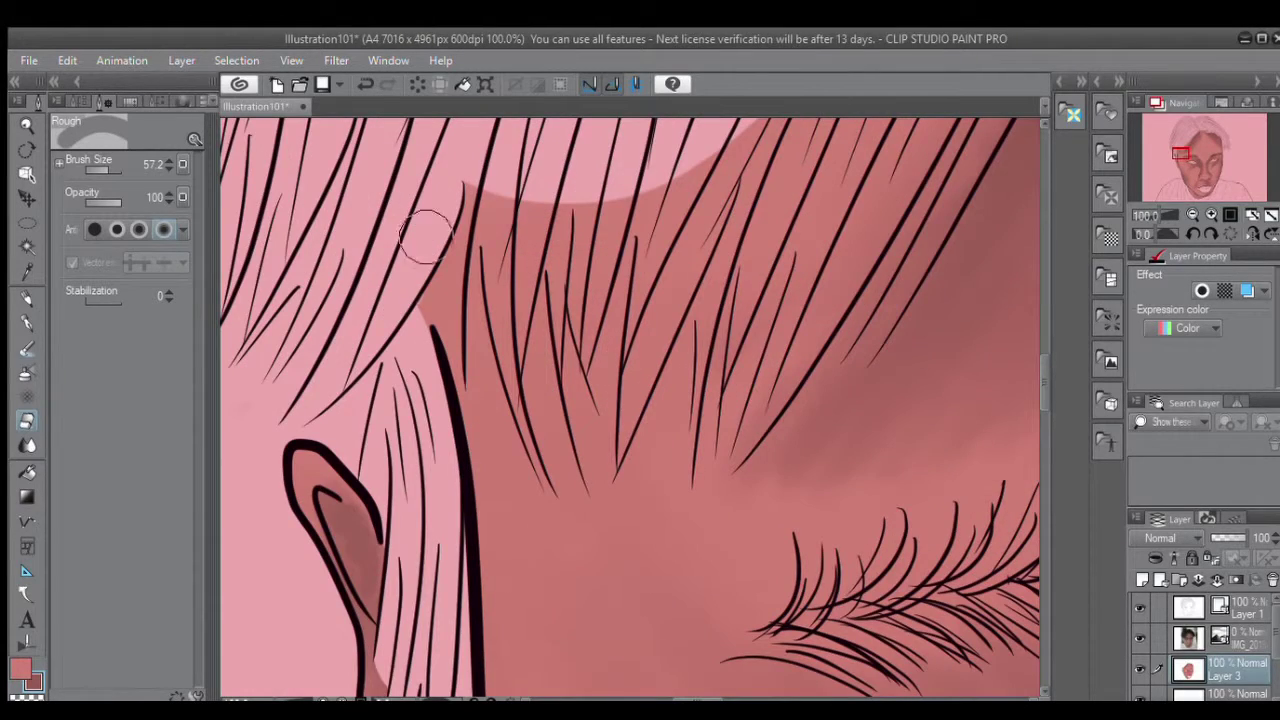
{"action": "scroll", "coordinate": [491, 194], "scroll_direction": "up", "scroll_amount": 3}
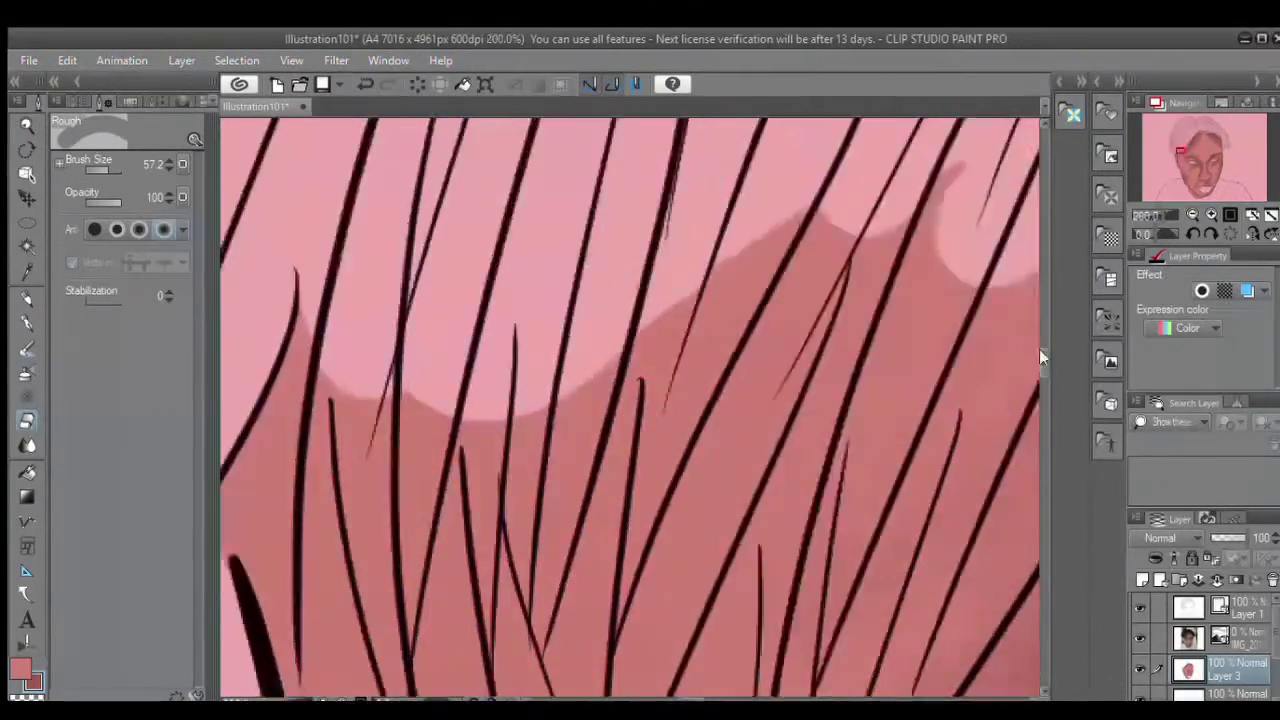
{"action": "scroll", "coordinate": [1039, 355], "scroll_direction": "down", "scroll_amount": 3}
Erase the skin colour between the leftmost fringe strands above the left temple with the eraser at size 9.7, undoing strokes that miss.
{"action": "left_click_drag", "start_coordinate": [325, 270], "coordinate": [306, 434]}
{"action": "key", "text": "ctrl+z"}
{"action": "left_click_drag", "start_coordinate": [310, 360], "coordinate": [315, 530]}
{"action": "key", "text": "ctrl+z"}
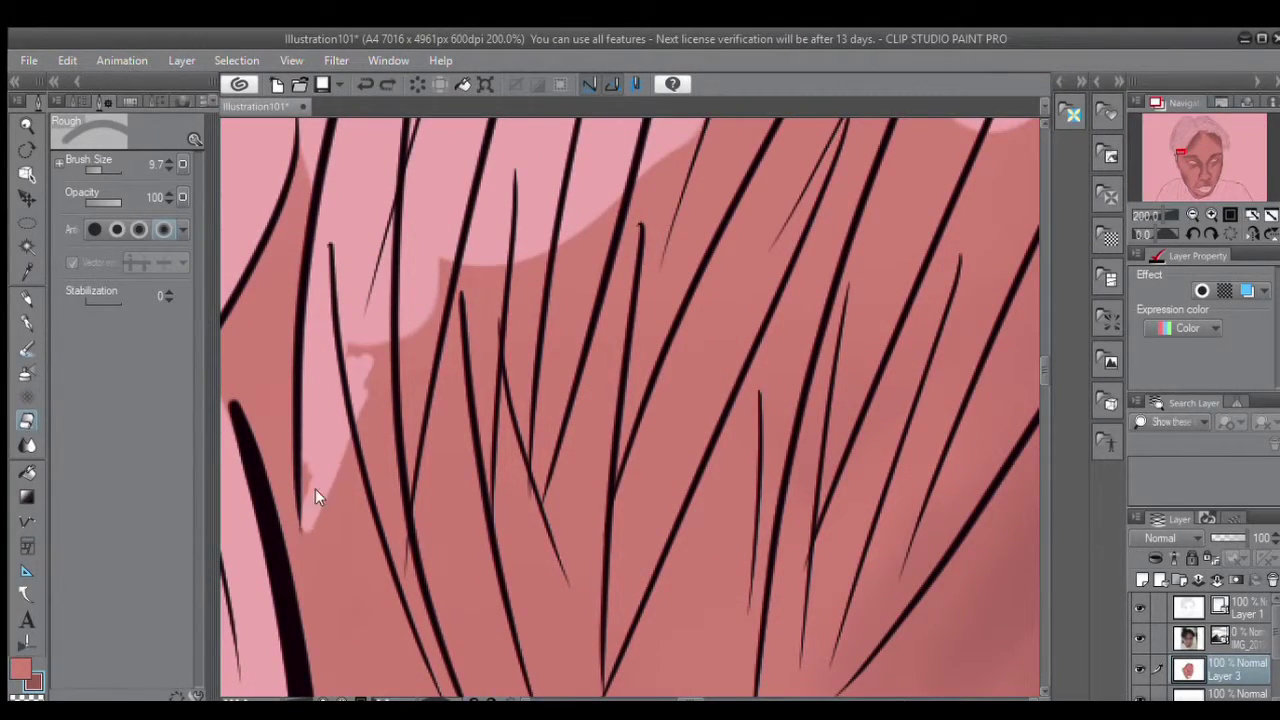
{"action": "left_click_drag", "start_coordinate": [350, 410], "coordinate": [305, 540]}
{"action": "key", "text": "ctrl+z"}
{"action": "left_click_drag", "start_coordinate": [385, 400], "coordinate": [300, 535]}
{"action": "left_click_drag", "start_coordinate": [390, 345], "coordinate": [345, 510]}
{"action": "left_click_drag", "start_coordinate": [450, 258], "coordinate": [400, 420]}
{"action": "scroll", "coordinate": [378, 257], "scroll_direction": "down", "scroll_amount": 4}
{"action": "left_click_drag", "start_coordinate": [415, 180], "coordinate": [390, 340]}
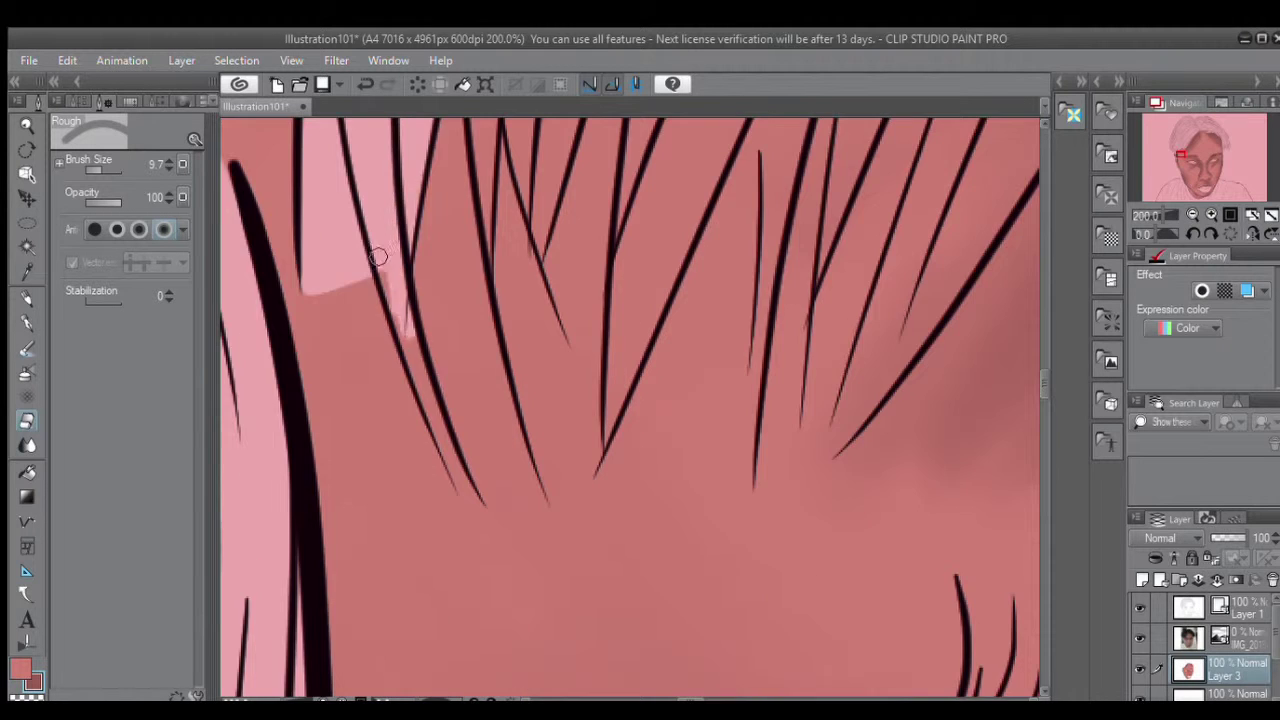
{"action": "left_click_drag", "start_coordinate": [378, 257], "coordinate": [400, 330]}
Erase the skin colour from the narrow gaps between the left temple's fringe strands with the eraser at sizes 9.7 and 3.5.
{"action": "scroll", "coordinate": [378, 257], "scroll_direction": "up", "scroll_amount": 3}
{"action": "scroll", "coordinate": [621, 562], "scroll_direction": "down", "scroll_amount": 3}
{"action": "scroll", "coordinate": [621, 562], "scroll_direction": "up", "scroll_amount": 2}
{"action": "scroll", "coordinate": [654, 392], "scroll_direction": "down", "scroll_amount": 2}
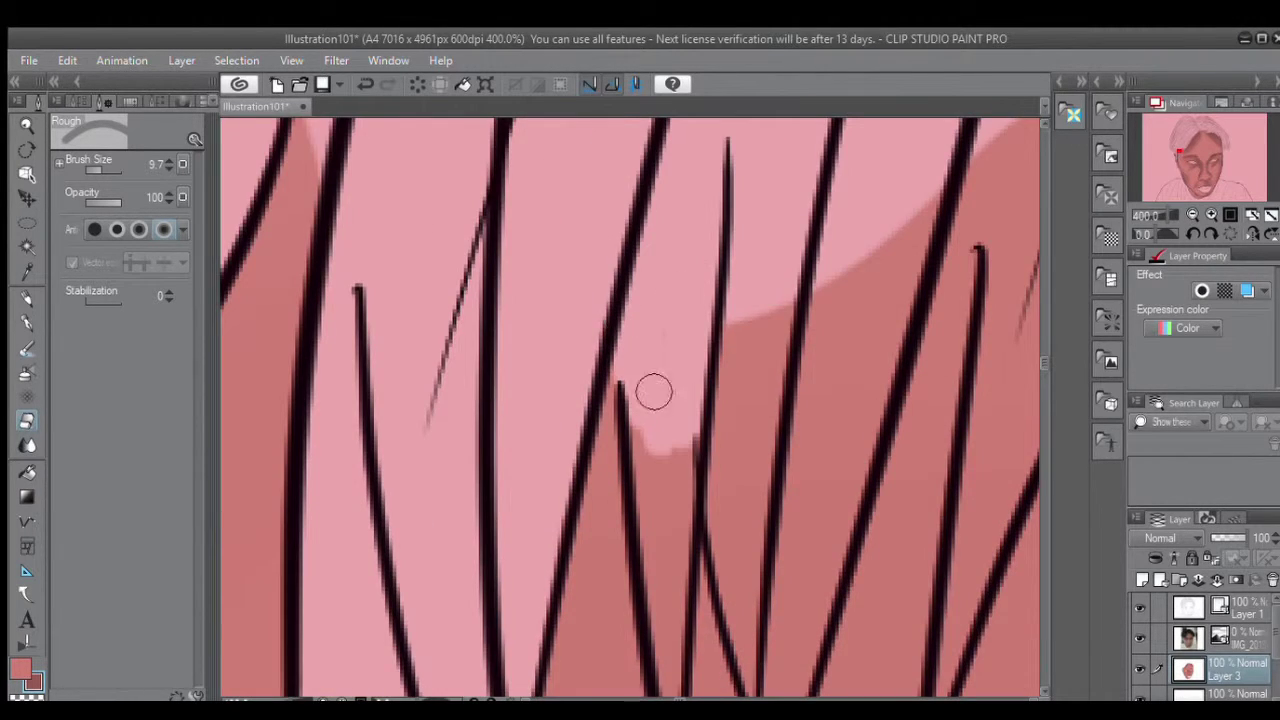
{"action": "scroll", "coordinate": [654, 392], "scroll_direction": "down", "scroll_amount": 2}
{"action": "key", "text": "["}
{"action": "scroll", "coordinate": [651, 363], "scroll_direction": "down", "scroll_amount": 2}
{"action": "scroll", "coordinate": [666, 370], "scroll_direction": "up", "scroll_amount": 1}
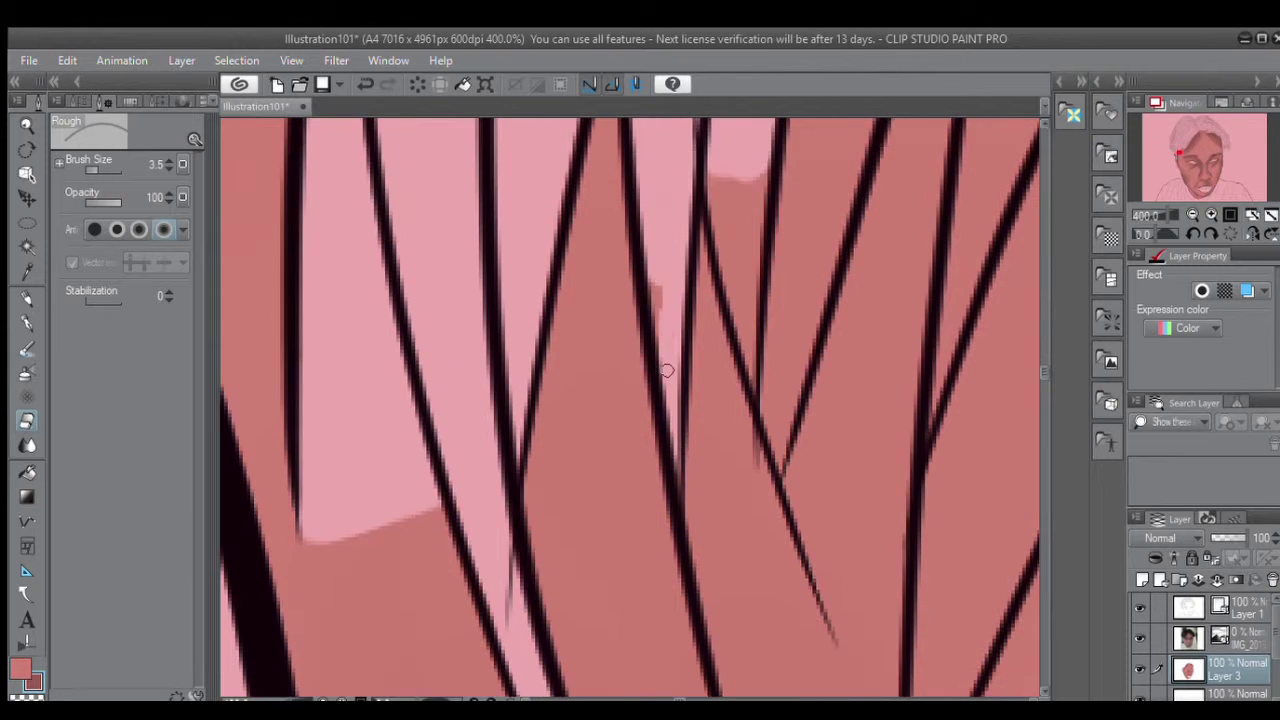
Clear the skin colour from the next two strand gaps above the temple down to their tips with the eraser at size 3.5.
{"action": "left_click_drag", "start_coordinate": [745, 172], "coordinate": [726, 268]}
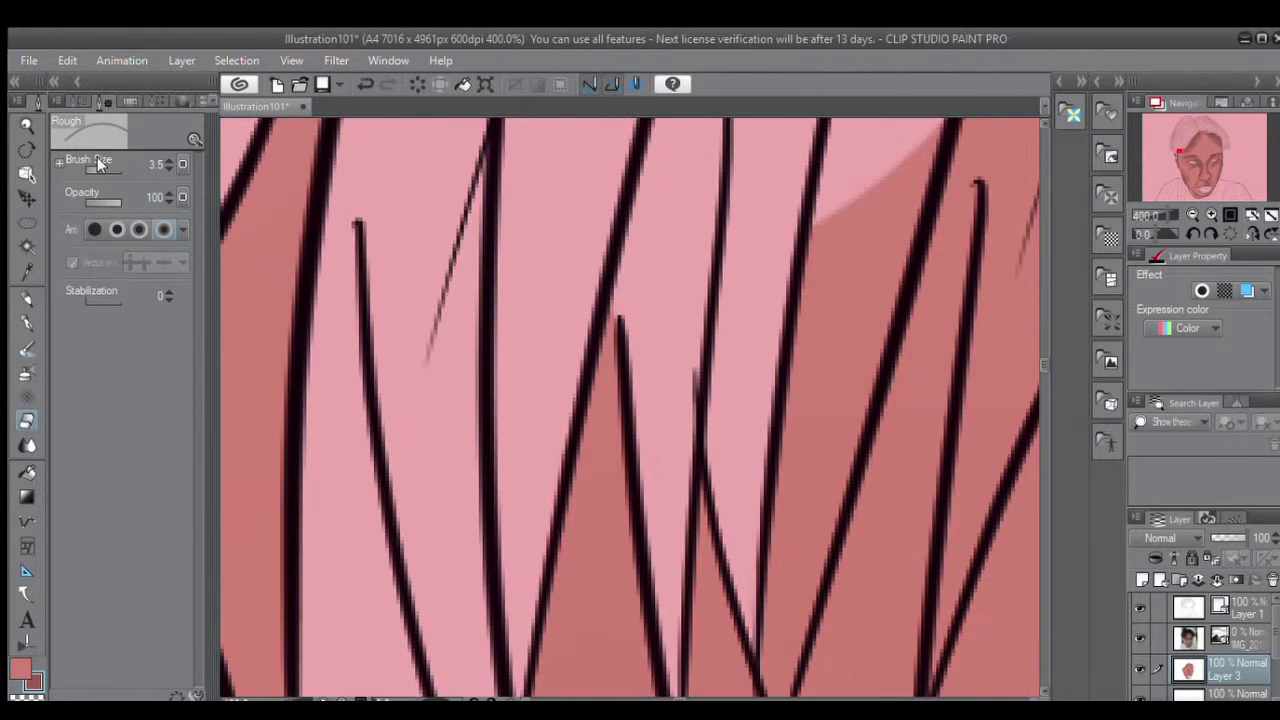
{"action": "key", "text": "]"}
{"action": "mouse_move", "coordinate": [870, 135]}
{"action": "left_mouse_down"}
{"action": "mouse_move", "coordinate": [846, 374]}
{"action": "mouse_move", "coordinate": [800, 540]}
{"action": "left_mouse_up"}
{"action": "scroll", "coordinate": [800, 500], "scroll_direction": "up", "scroll_amount": 2}
{"action": "left_click_drag", "start_coordinate": [790, 380], "coordinate": [788, 507]}
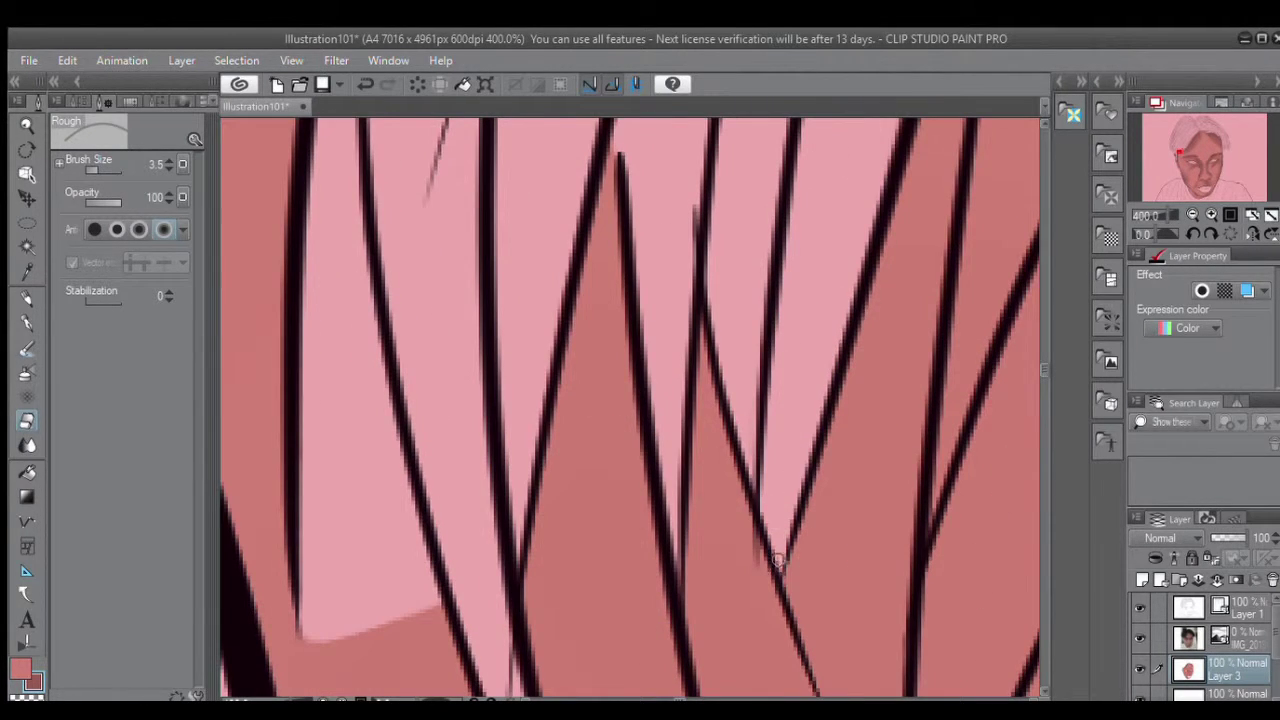
{"action": "scroll", "coordinate": [777, 562], "scroll_direction": "up", "scroll_amount": 3}
{"action": "key", "text": "o"}
{"action": "left_click", "coordinate": [766, 505]}
{"action": "left_click", "coordinate": [750, 430]}
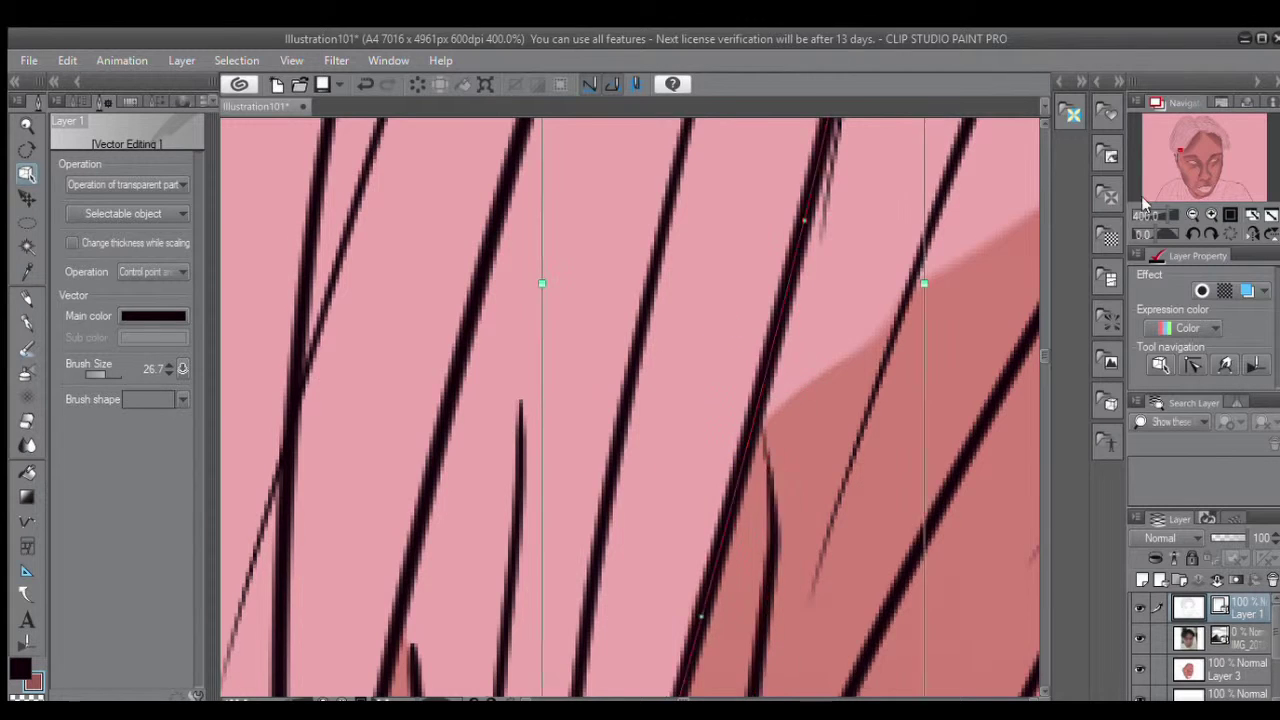
{"action": "scroll", "coordinate": [800, 450], "scroll_direction": "down", "scroll_amount": 4}
{"action": "key", "text": "b"}
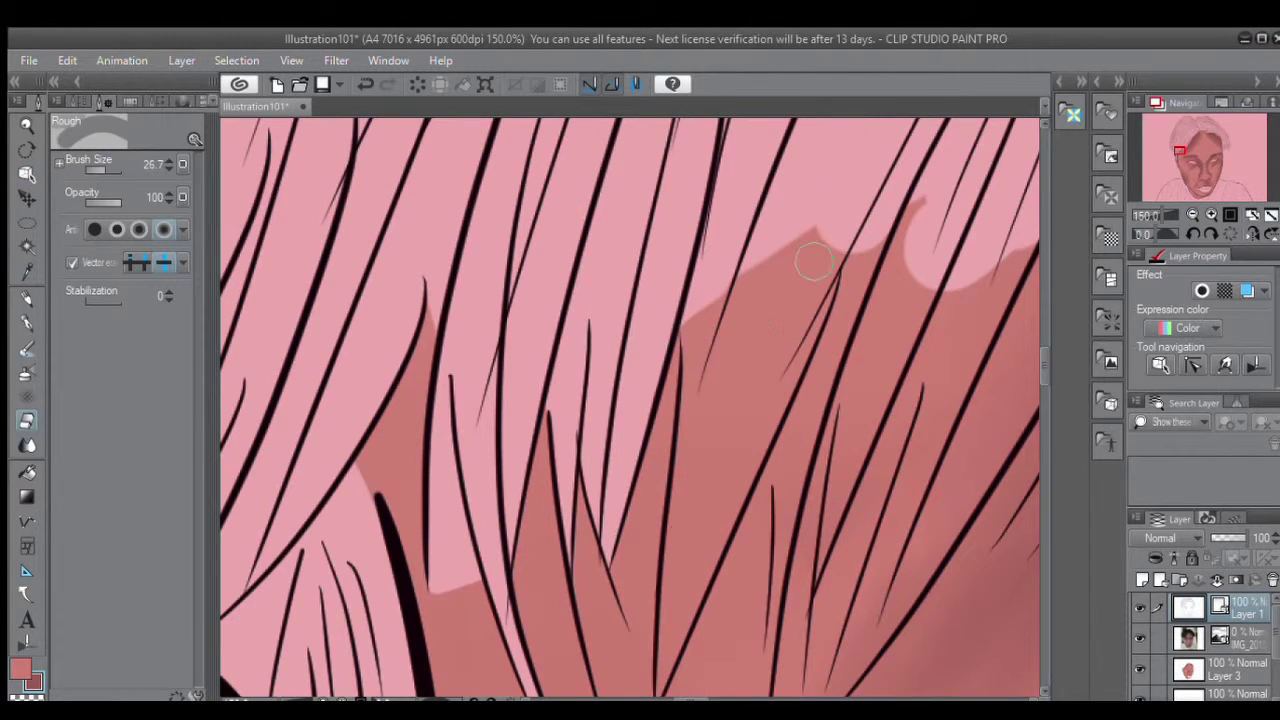
{"action": "left_click", "coordinate": [723, 334], "text": "ctrl+shift"}
Erase the skin colour between the longer fringe strands right of the temple on Layer 3 with the eraser at size 12.5.
{"action": "scroll", "coordinate": [723, 334], "scroll_direction": "up", "scroll_amount": 1}
{"action": "scroll", "coordinate": [729, 423], "scroll_direction": "down", "scroll_amount": 2}
{"action": "left_click", "coordinate": [97, 172]}
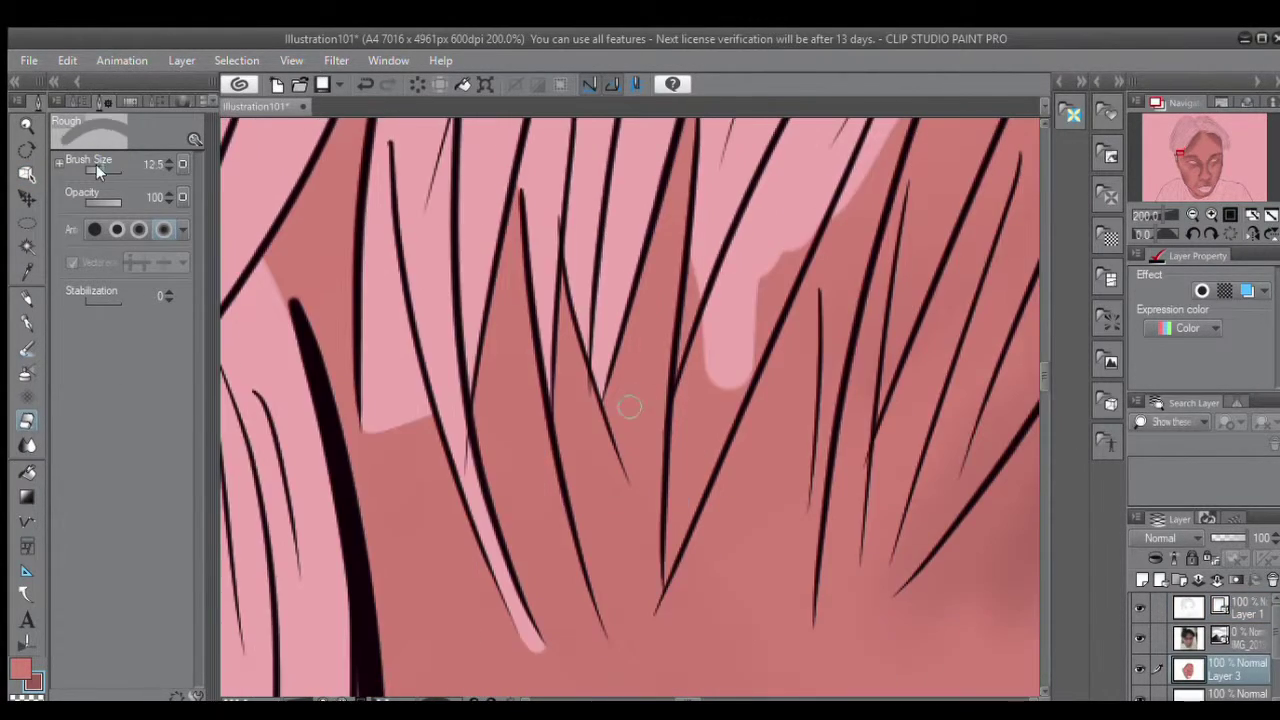
{"action": "left_click_drag", "start_coordinate": [97, 172], "coordinate": [90, 172]}
{"action": "mouse_move", "coordinate": [690, 260]}
{"action": "left_mouse_down"}
{"action": "mouse_move", "coordinate": [714, 300]}
{"action": "mouse_move", "coordinate": [780, 300]}
{"action": "left_mouse_up"}
{"action": "scroll", "coordinate": [740, 400], "scroll_direction": "up", "scroll_amount": 2}
{"action": "mouse_move", "coordinate": [715, 390]}
{"action": "left_mouse_down"}
{"action": "mouse_move", "coordinate": [728, 445]}
{"action": "mouse_move", "coordinate": [704, 517]}
{"action": "left_mouse_up"}
{"action": "left_click_drag", "start_coordinate": [697, 577], "coordinate": [829, 294]}
{"action": "key", "text": "bracketright"}
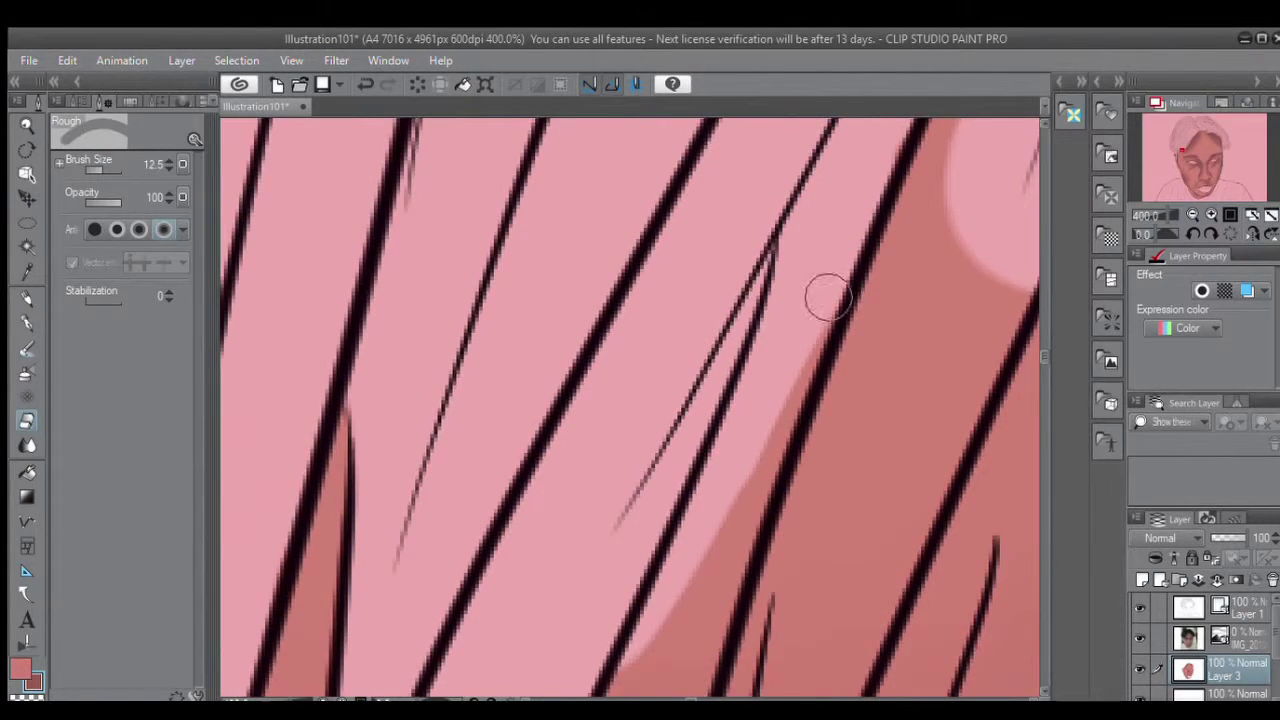
Erase the skin colour from the thin strand gap beside the longer fringe strands with the eraser at size 5.8.
{"action": "mouse_move", "coordinate": [620, 434]}
{"action": "left_mouse_down"}
{"action": "mouse_move", "coordinate": [658, 483]}
{"action": "mouse_move", "coordinate": [623, 362]}
{"action": "mouse_move", "coordinate": [605, 480]}
{"action": "left_mouse_up"}
{"action": "scroll", "coordinate": [600, 480], "scroll_direction": "down", "scroll_amount": 2}
{"action": "key", "text": "bracketleft"}
{"action": "mouse_move", "coordinate": [571, 623]}
{"action": "left_mouse_down"}
{"action": "mouse_move", "coordinate": [594, 491]}
{"action": "mouse_move", "coordinate": [629, 409]}
{"action": "mouse_move", "coordinate": [585, 612]}
{"action": "left_mouse_up"}
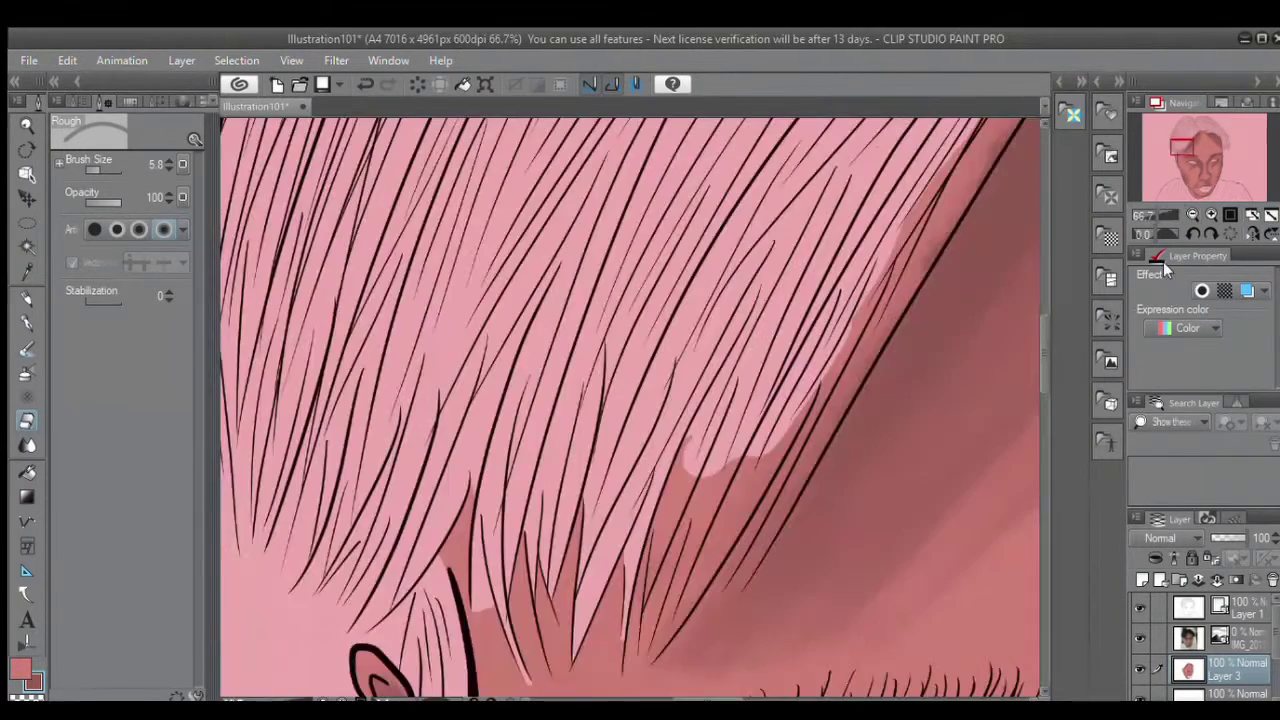
Erase the skin colour under the last fringe strands before the forehead with the eraser at size 57.2, refining the tips at size 12.5.
{"action": "scroll", "coordinate": [585, 612], "scroll_direction": "down", "scroll_amount": 6}
{"action": "key", "text": "bracketright"}
{"action": "left_click_drag", "start_coordinate": [623, 400], "coordinate": [686, 528]}
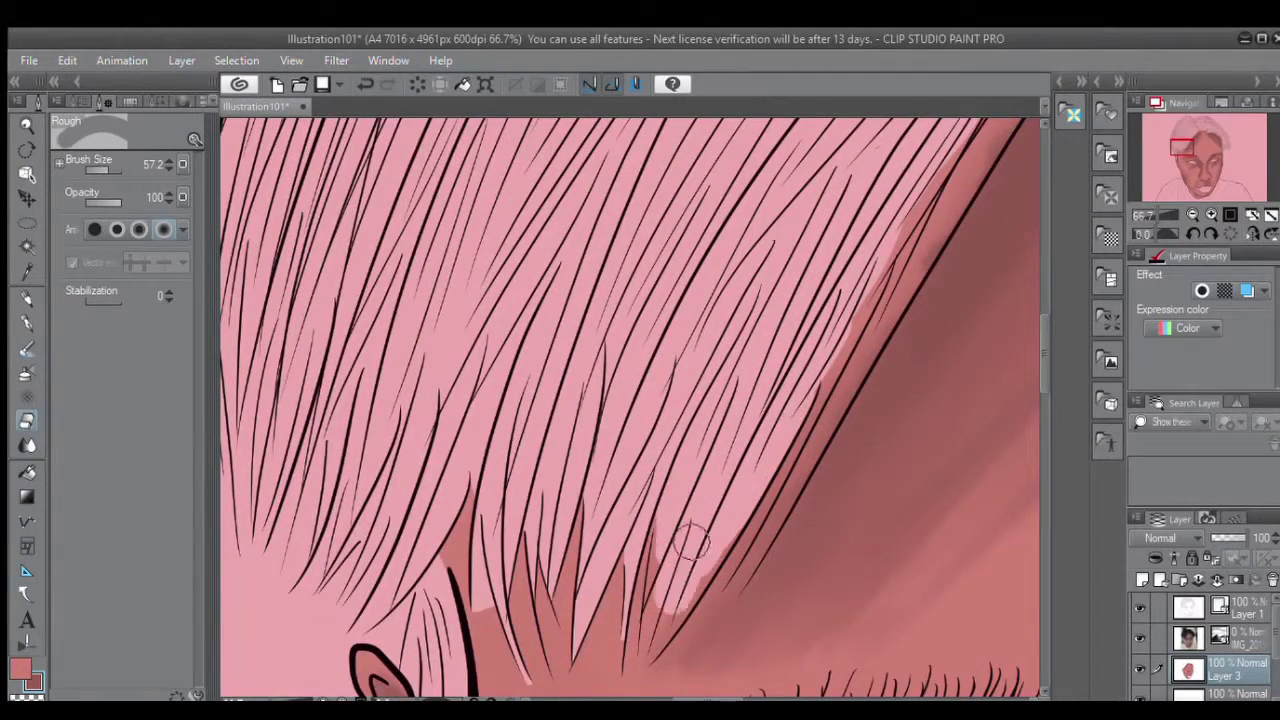
{"action": "scroll", "coordinate": [686, 528], "scroll_direction": "up", "scroll_amount": 2}
{"action": "left_click", "coordinate": [1210, 215]}
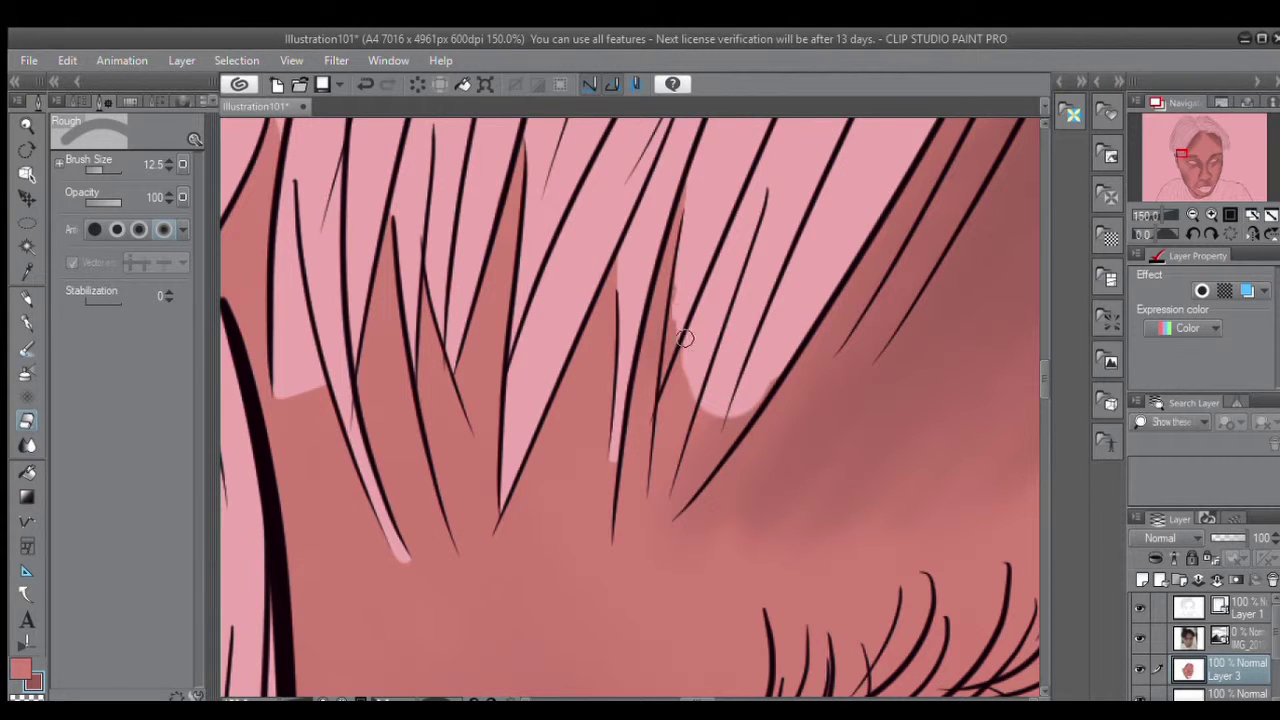
{"action": "left_click_drag", "start_coordinate": [682, 322], "coordinate": [677, 470]}
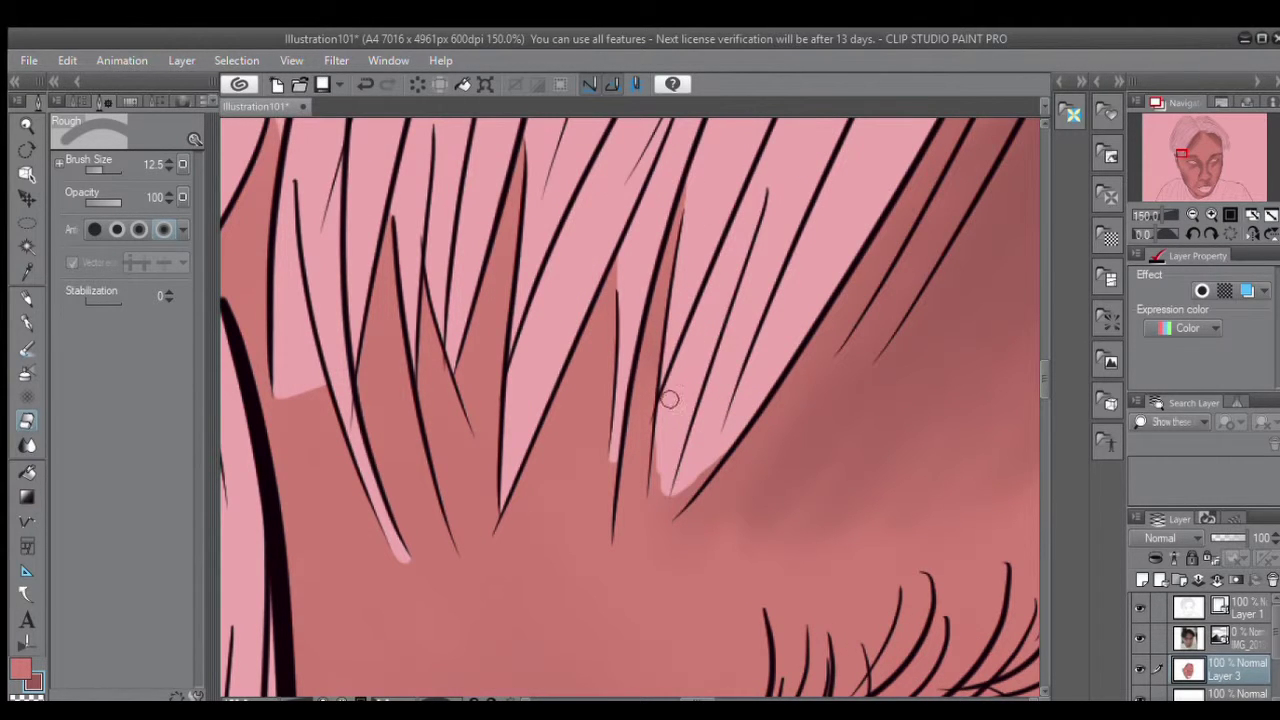
{"action": "scroll", "coordinate": [661, 443], "scroll_direction": "up", "scroll_amount": 3}
Erase the skin colour around the short strands at the forehead's left edge with the eraser at size 44.3, refining at size 9.7.
{"action": "left_click_drag", "start_coordinate": [1040, 385], "coordinate": [1040, 393]}
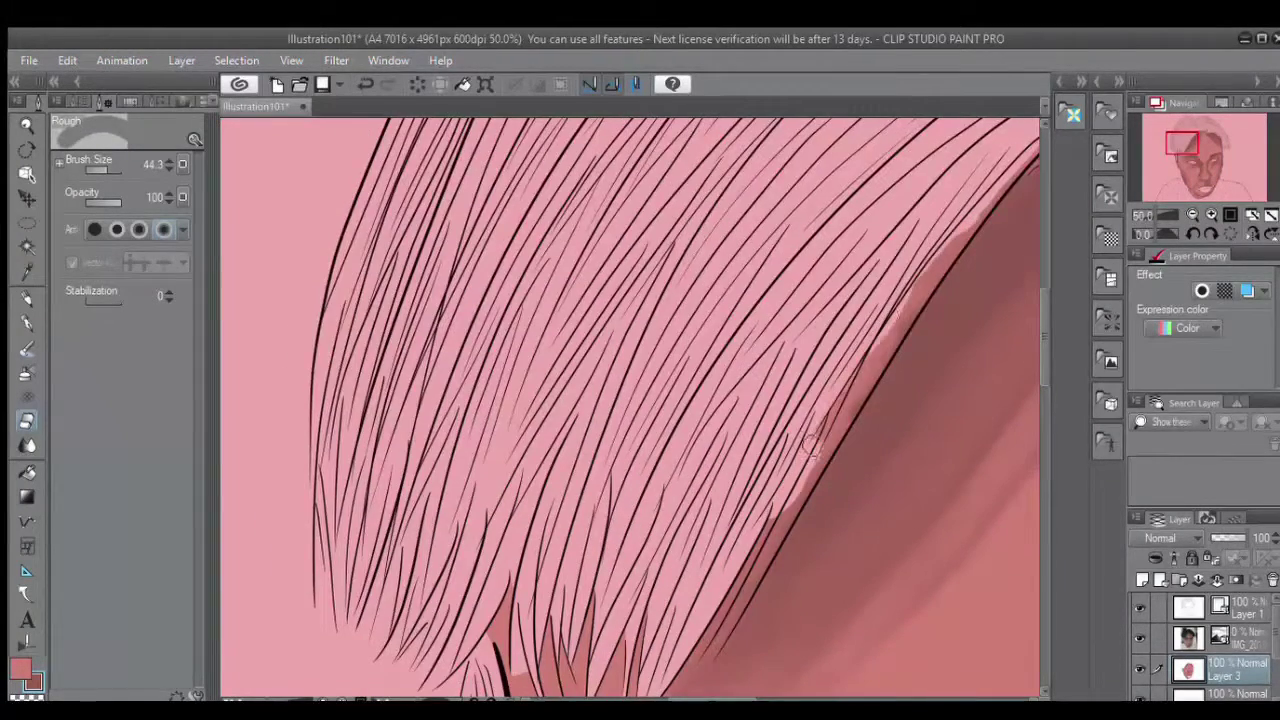
{"action": "scroll", "coordinate": [295, 285], "scroll_direction": "up", "scroll_amount": 4}
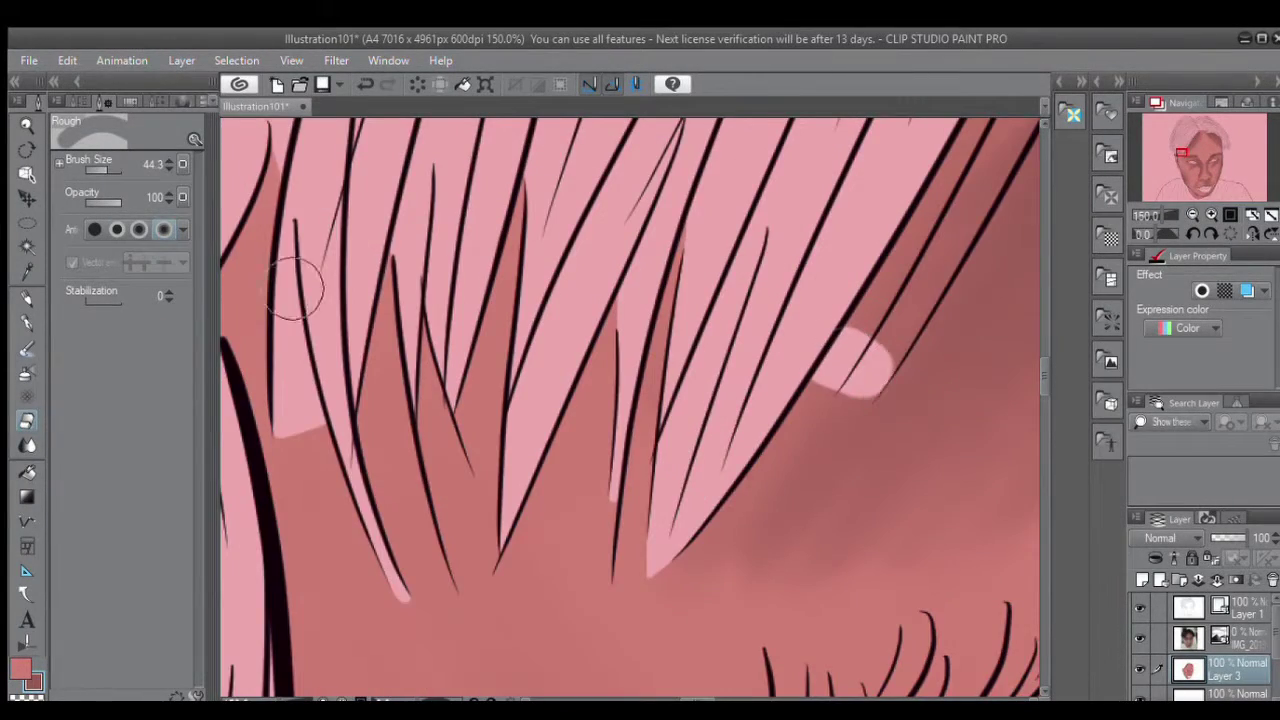
{"action": "key", "text": "bracketleft"}
{"action": "key", "text": "bracketleft"}
{"action": "key", "text": "bracketleft"}
{"action": "key", "text": "bracketleft"}
{"action": "key", "text": "ctrl+plus"}
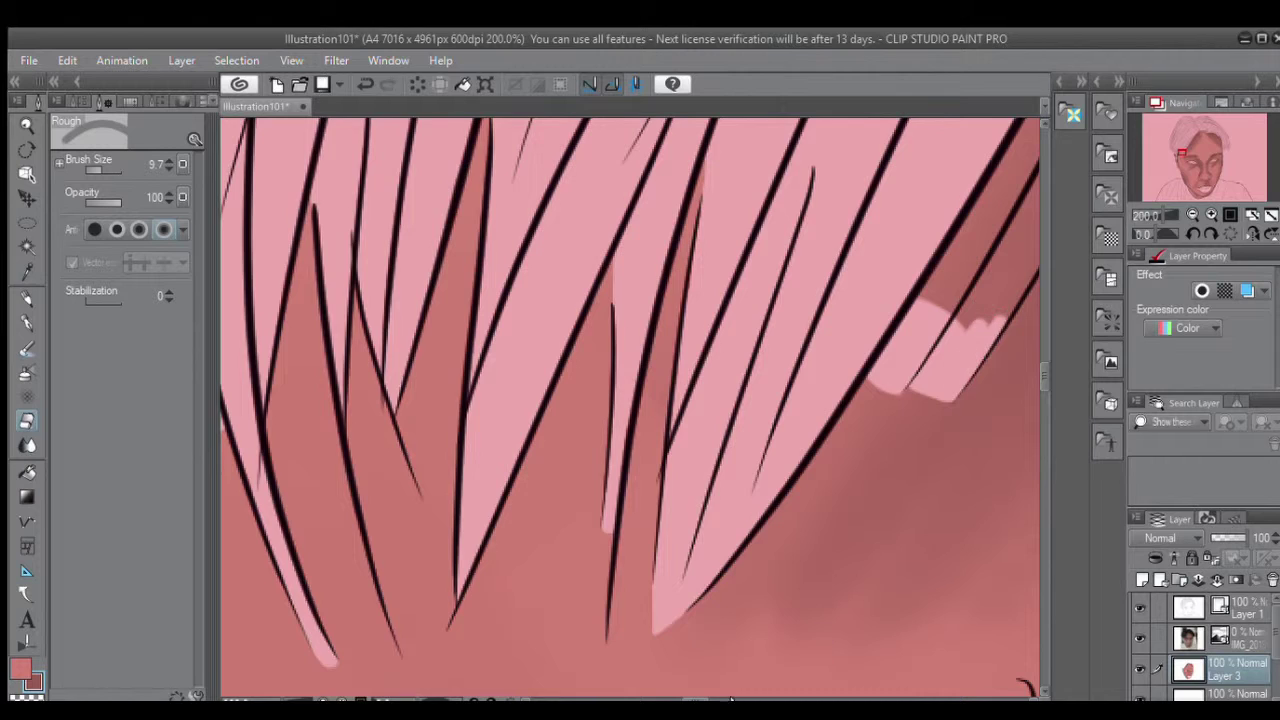
Erase the skin colour along the inside of the left forehead hairline with the eraser at size 26.7.
{"action": "key", "text": "bracketright"}
{"action": "key", "text": "bracketright"}
{"action": "key", "text": "bracketright"}
{"action": "scroll", "coordinate": [1042, 350], "scroll_direction": "down", "scroll_amount": 5}
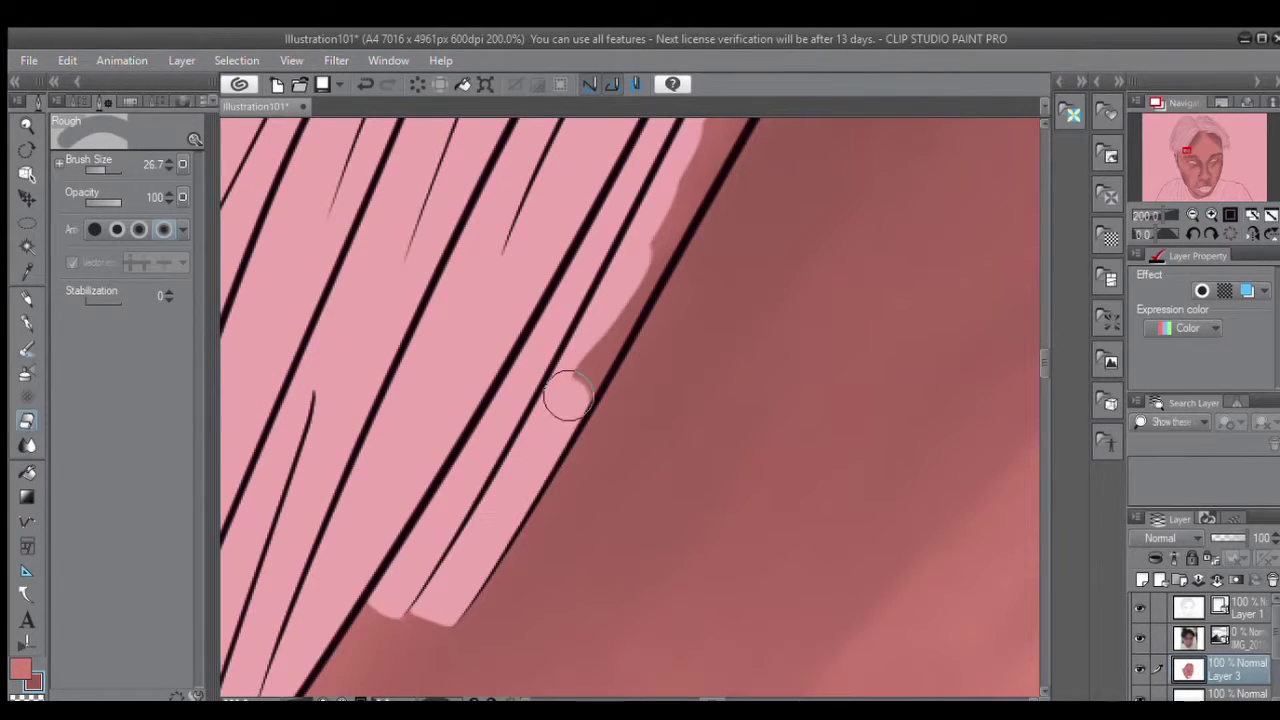
{"action": "mouse_move", "coordinate": [567, 397]}
{"action": "left_mouse_down"}
{"action": "mouse_move", "coordinate": [700, 150]}
{"action": "mouse_move", "coordinate": [720, 440]}
{"action": "left_mouse_up"}
{"action": "mouse_move", "coordinate": [720, 440]}
{"action": "left_mouse_down"}
{"action": "mouse_move", "coordinate": [789, 334]}
{"action": "mouse_move", "coordinate": [870, 160]}
{"action": "left_mouse_up"}
Erase the skin colour from the hair above the forehead at eraser size 157.8 and tidy the parting's hairline at size 20.7.
{"action": "mouse_move", "coordinate": [870, 160]}
{"action": "left_mouse_down"}
{"action": "mouse_move", "coordinate": [674, 543]}
{"action": "mouse_move", "coordinate": [745, 210]}
{"action": "mouse_move", "coordinate": [950, 210]}
{"action": "left_mouse_up"}
{"action": "mouse_move", "coordinate": [823, 334]}
{"action": "left_mouse_down"}
{"action": "mouse_move", "coordinate": [973, 334]}
{"action": "mouse_move", "coordinate": [613, 347]}
{"action": "mouse_move", "coordinate": [910, 290]}
{"action": "mouse_move", "coordinate": [700, 320]}
{"action": "mouse_move", "coordinate": [829, 345]}
{"action": "left_mouse_up"}
{"action": "scroll", "coordinate": [613, 347], "scroll_direction": "down", "scroll_amount": 5}
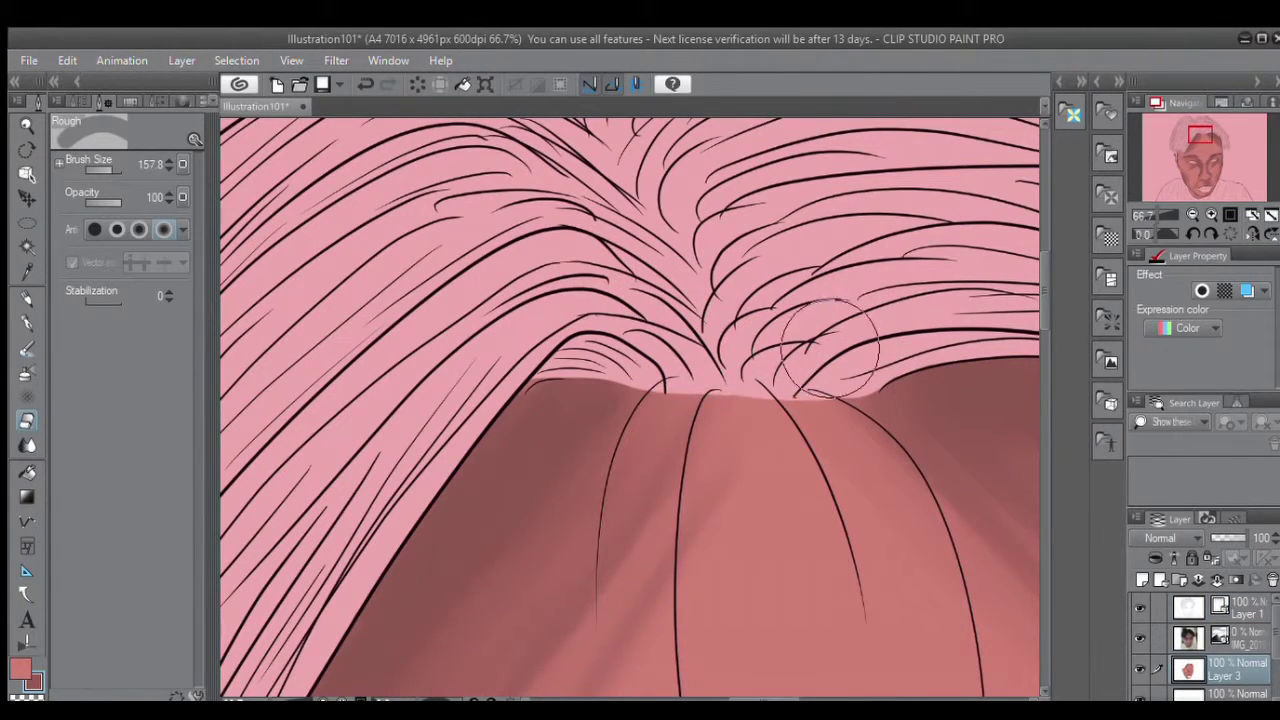
{"action": "scroll", "coordinate": [829, 345], "scroll_direction": "up", "scroll_amount": 3}
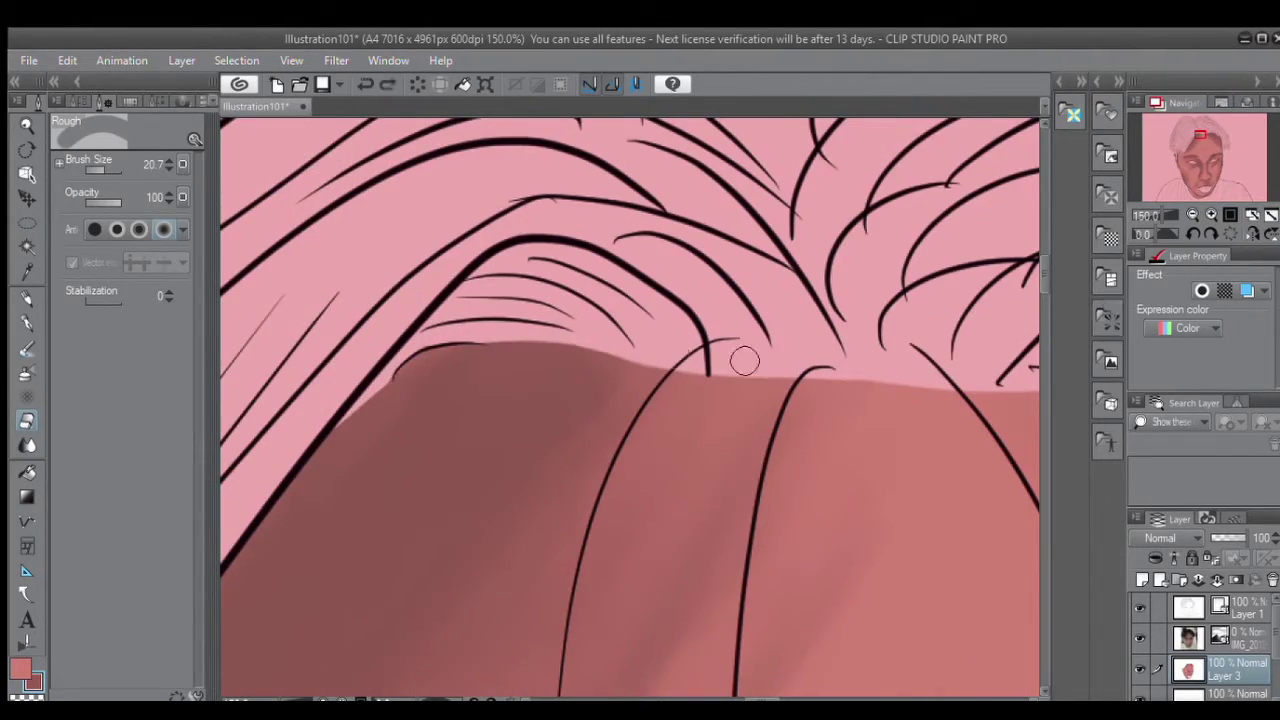
{"action": "scroll", "coordinate": [745, 361], "scroll_direction": "down", "scroll_amount": 3}
{"action": "scroll", "coordinate": [745, 361], "scroll_direction": "up", "scroll_amount": 3}
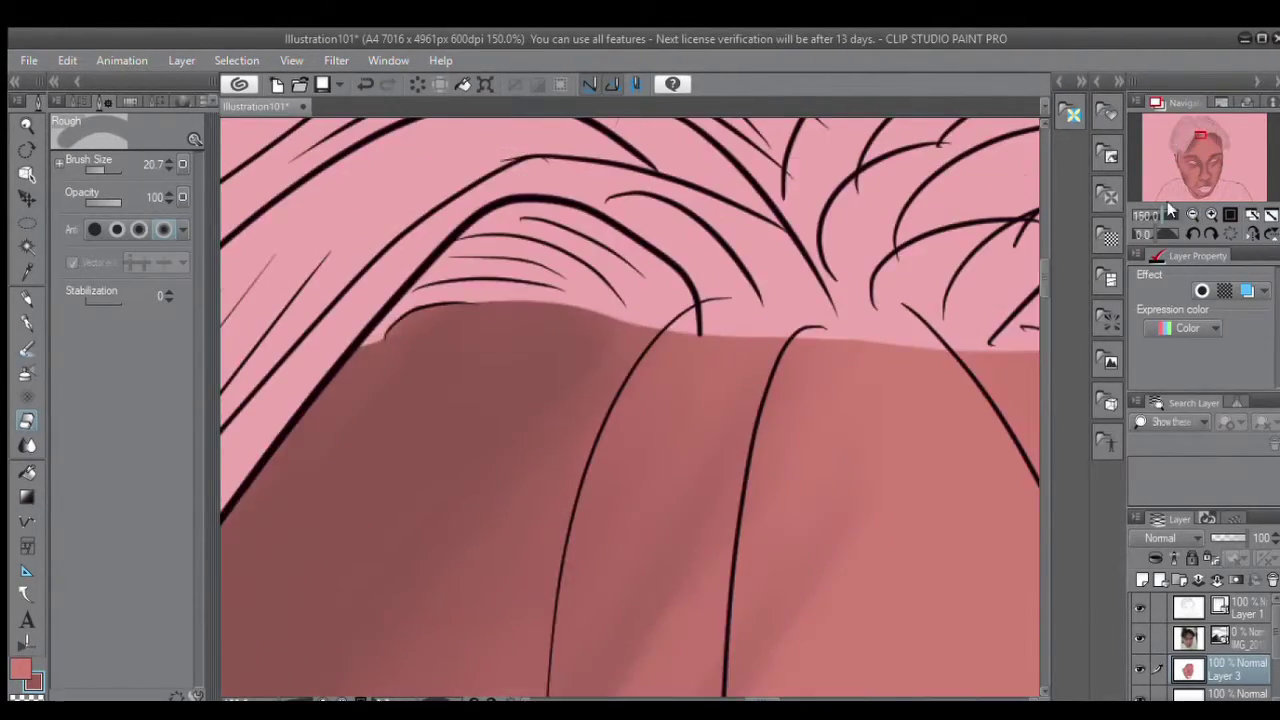
{"action": "scroll", "coordinate": [398, 366], "scroll_direction": "down", "scroll_amount": 3}
{"action": "scroll", "coordinate": [398, 366], "scroll_direction": "up", "scroll_amount": 2}
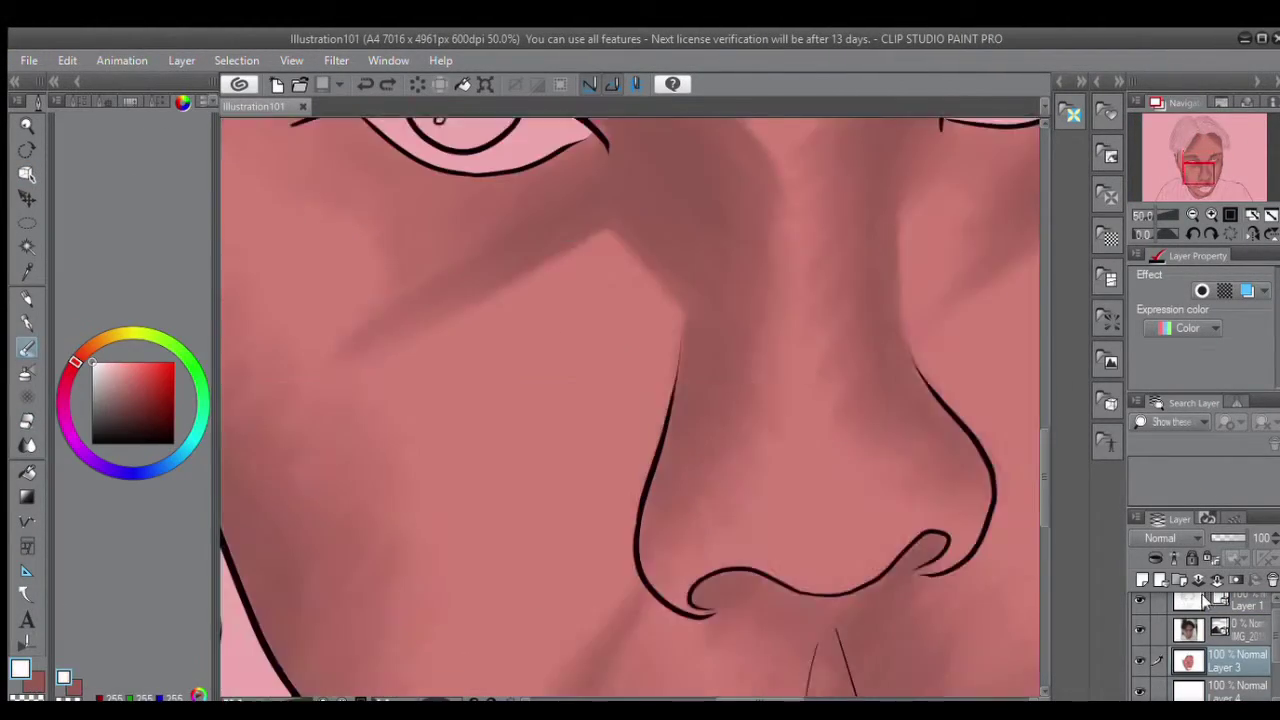
Paint white highlights on the nose bridge, nose tip and left temple with the Running color edge watercolor brush at size 44.3.
{"action": "mouse_move", "coordinate": [790, 150]}
{"action": "left_mouse_down"}
{"action": "mouse_move", "coordinate": [795, 225]}
{"action": "mouse_move", "coordinate": [745, 460]}
{"action": "left_mouse_up"}
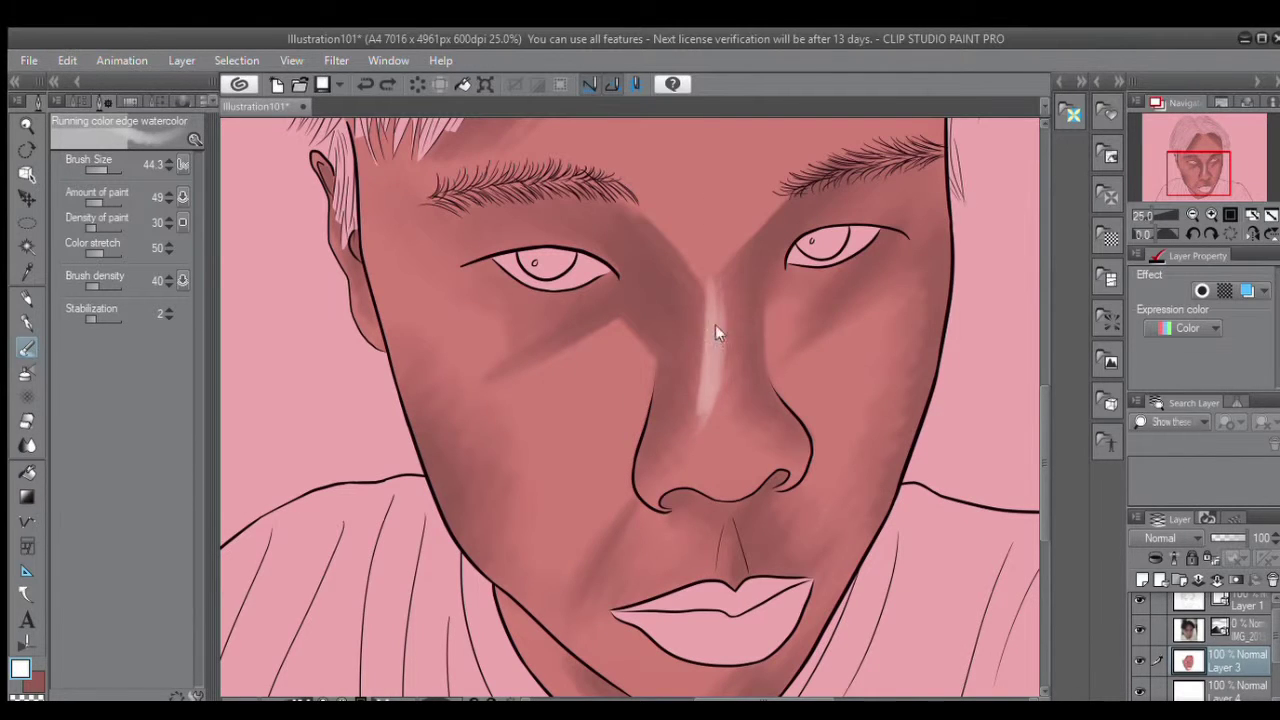
{"action": "left_click_drag", "start_coordinate": [708, 290], "coordinate": [706, 355]}
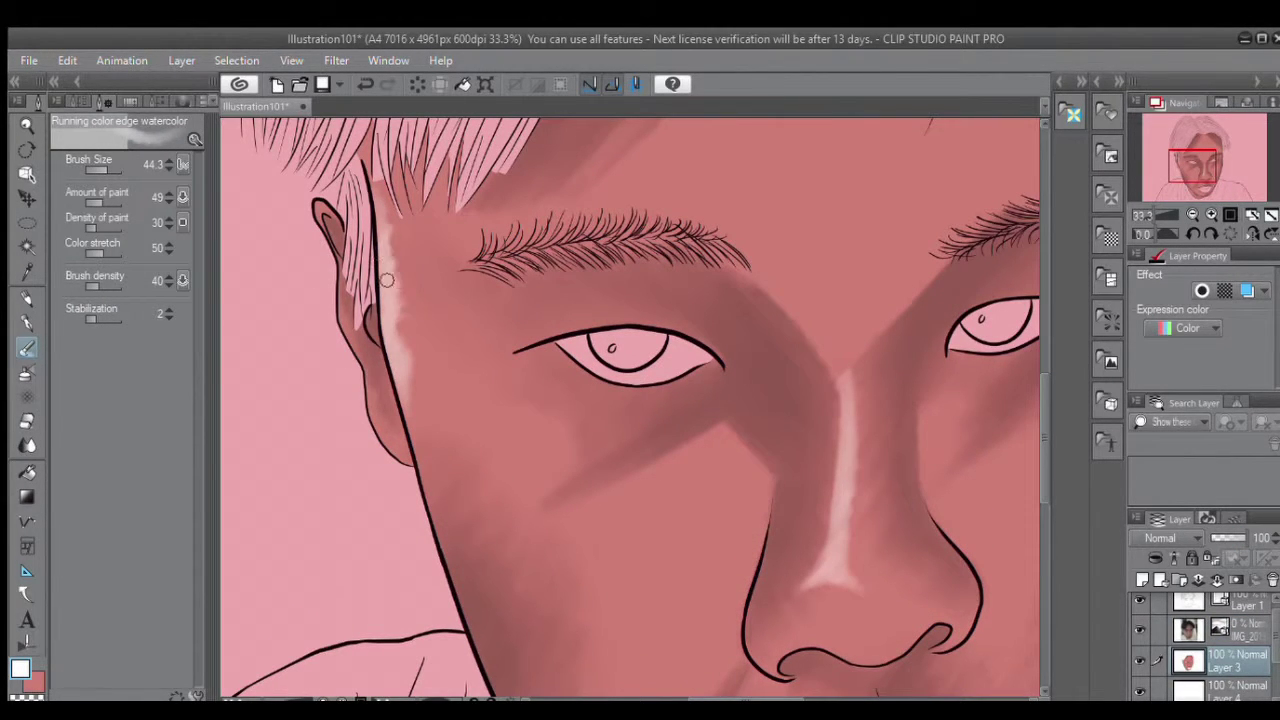
Refine the white highlight along the left temple's face outline with the watercolor brush at size 7.5.
{"action": "key", "text": "ctrl+0"}
{"action": "scroll", "coordinate": [529, 314], "scroll_direction": "up", "scroll_amount": 5}
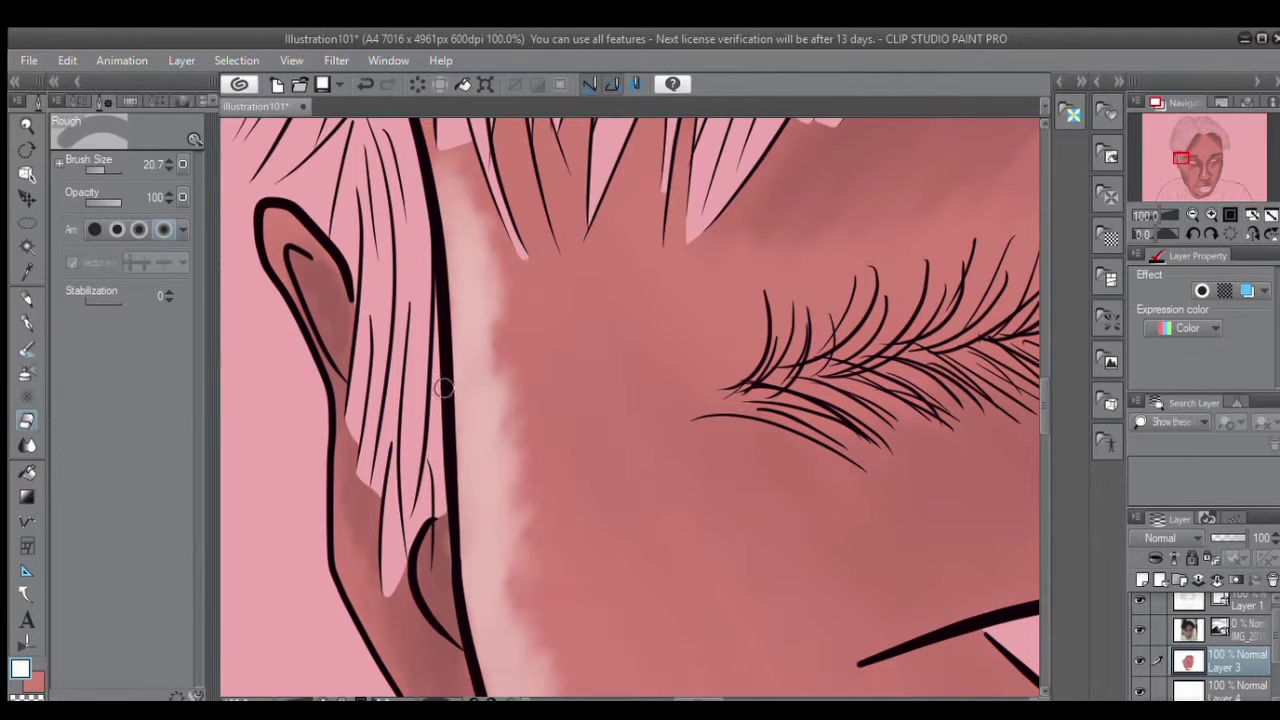
{"action": "key", "text": "i"}
{"action": "key", "text": "b"}
{"action": "left_click", "coordinate": [90, 370]}
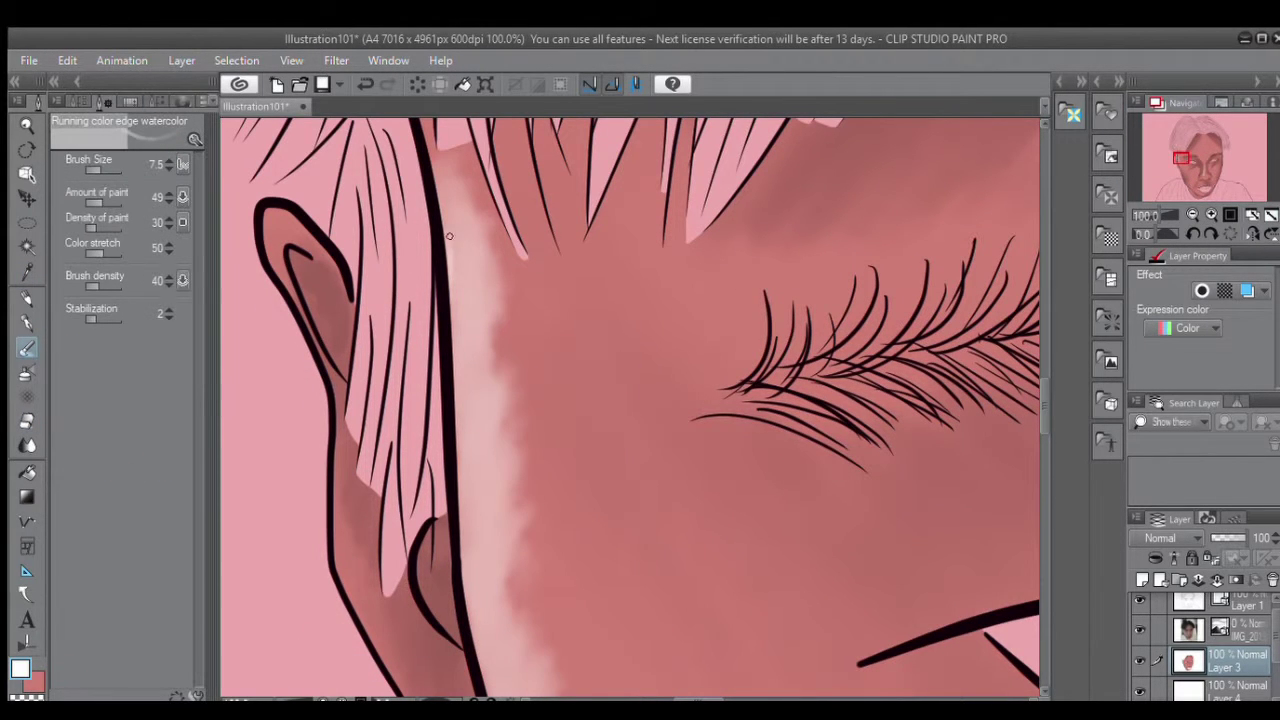
{"action": "scroll", "coordinate": [1048, 434], "scroll_direction": "down", "scroll_amount": 5}
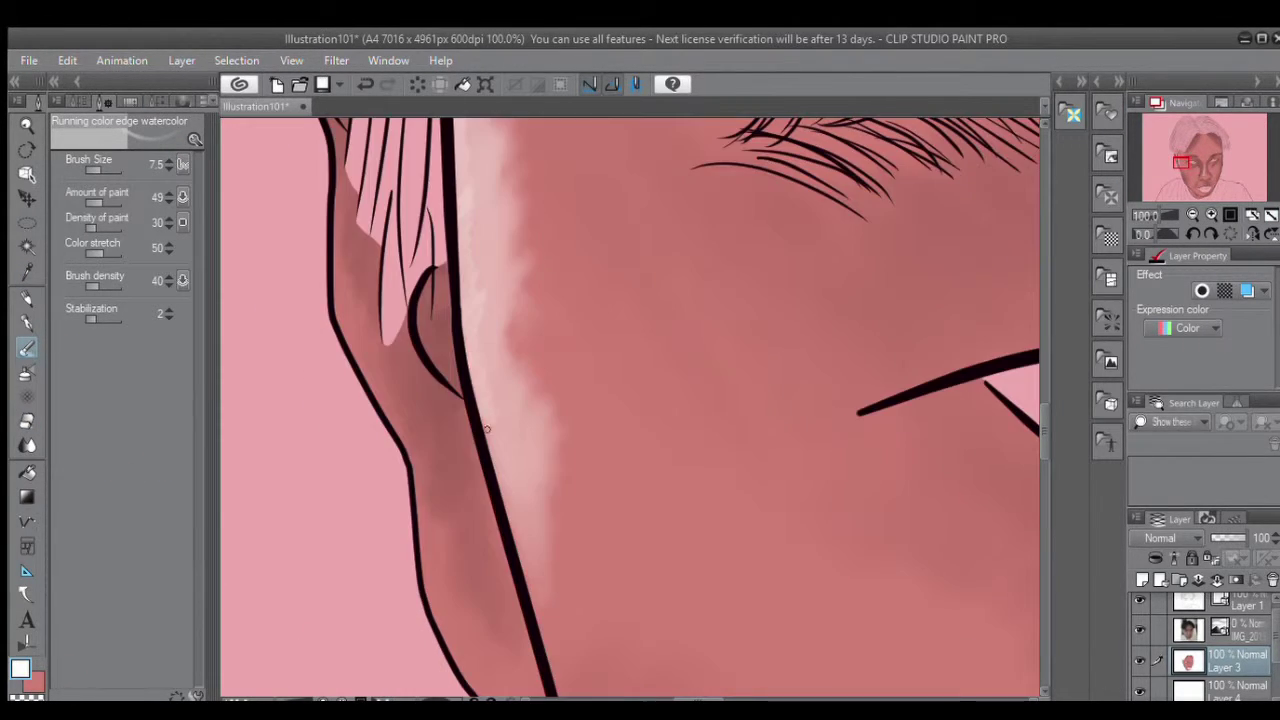
Brighten the centre of the nose bridge highlight down to the tip with white at brush size 7.5.
{"action": "key", "text": "ctrl+0"}
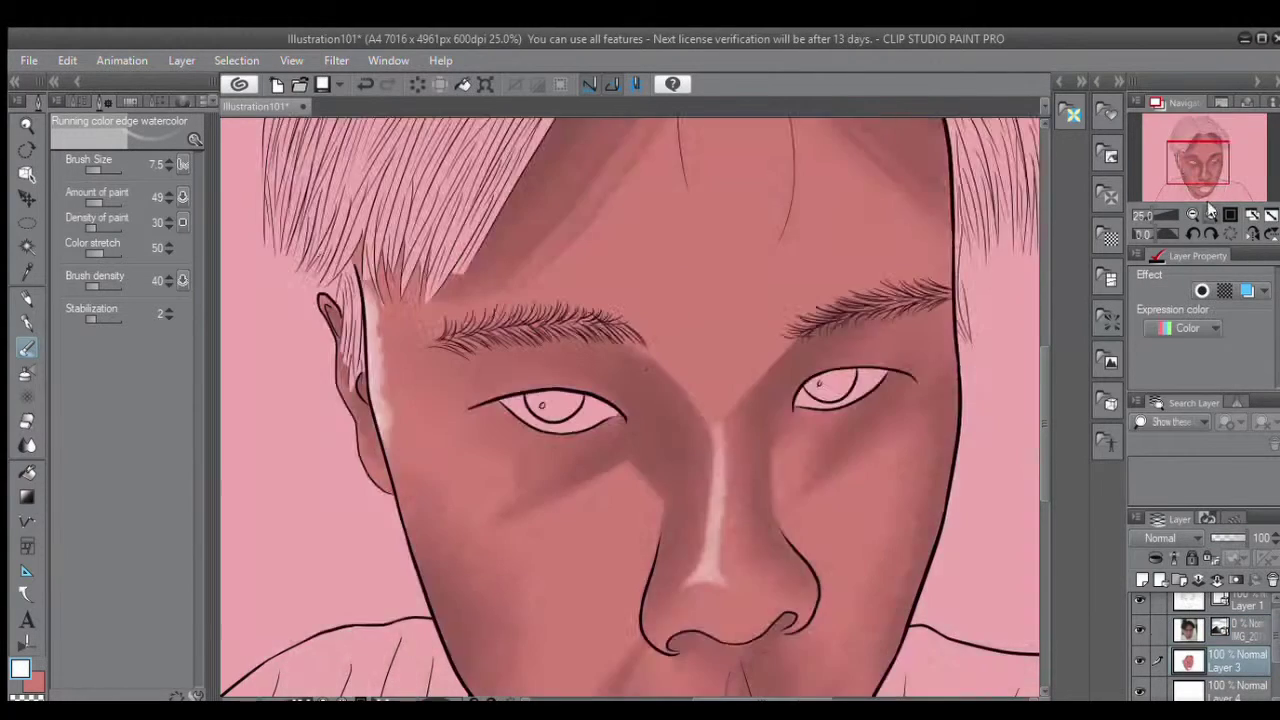
{"action": "scroll", "coordinate": [804, 503], "scroll_direction": "up", "scroll_amount": 3}
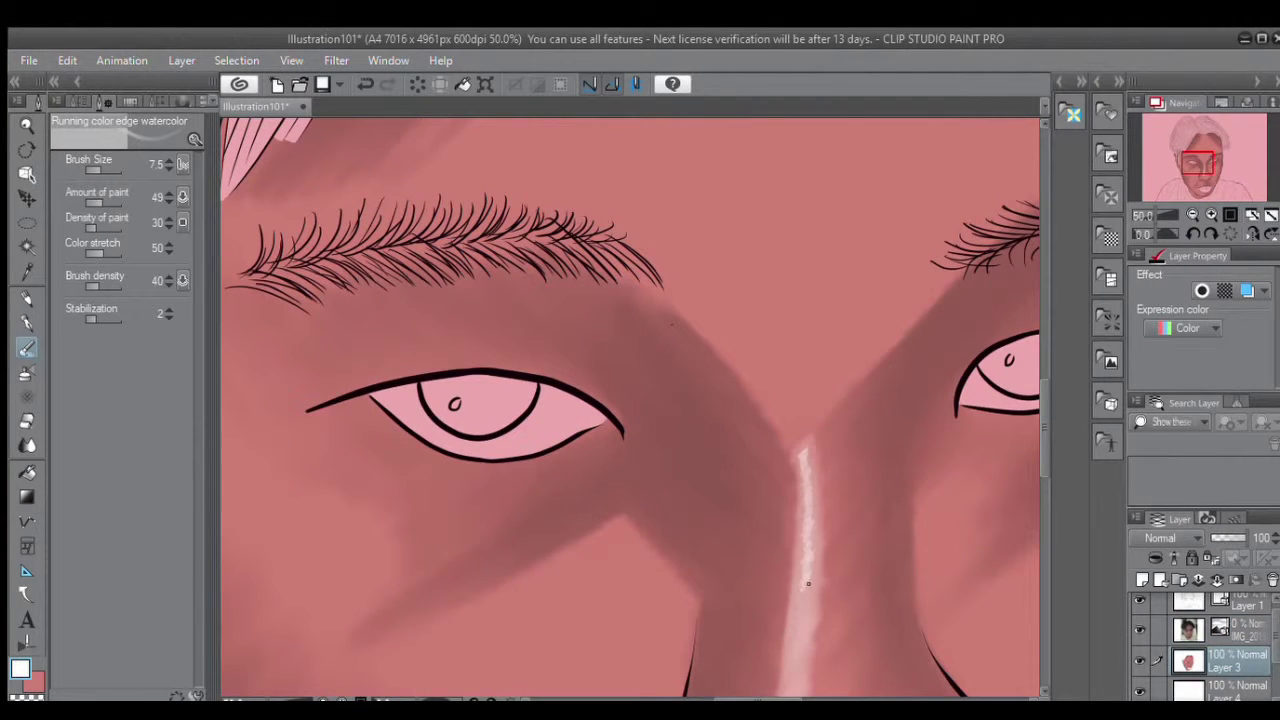
{"action": "scroll", "coordinate": [797, 643], "scroll_direction": "down", "scroll_amount": 5}
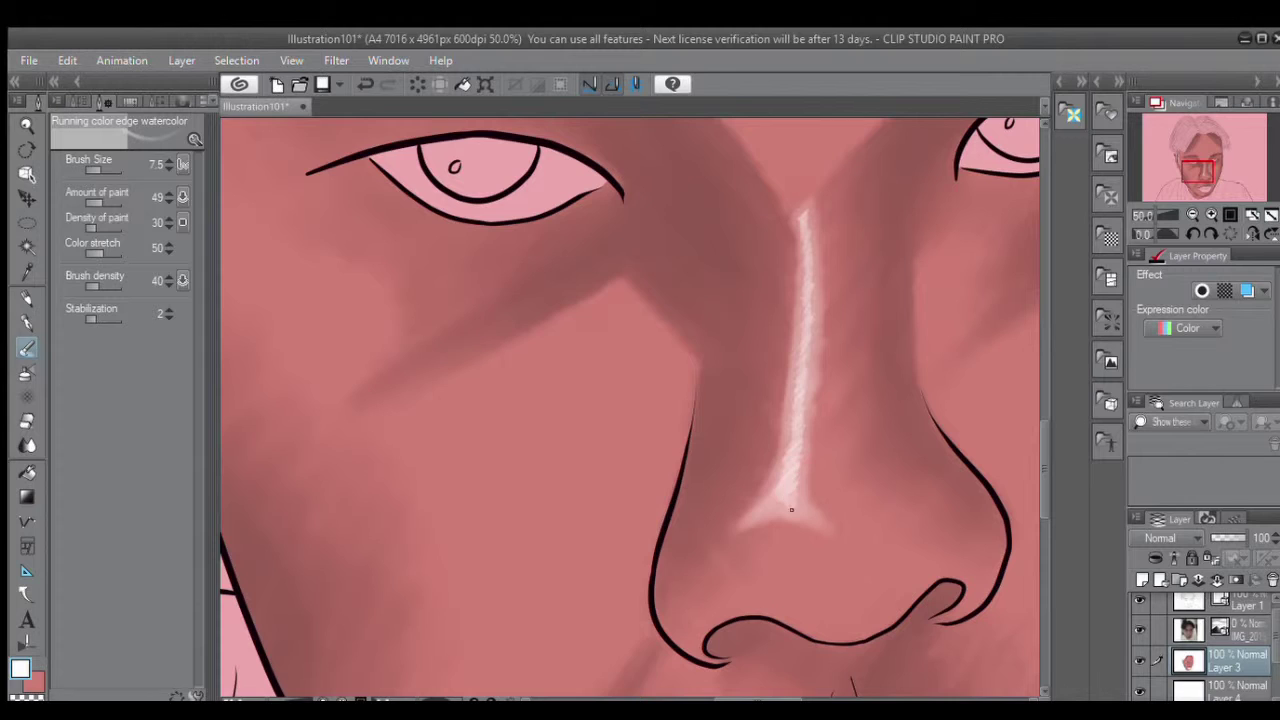
Raise the reference photo layer's opacity to 31 to compare the face shading with the photo.
{"action": "key", "text": "ctrl+0"}
{"action": "left_click", "coordinate": [1188, 630]}
{"action": "left_click", "coordinate": [1188, 661]}
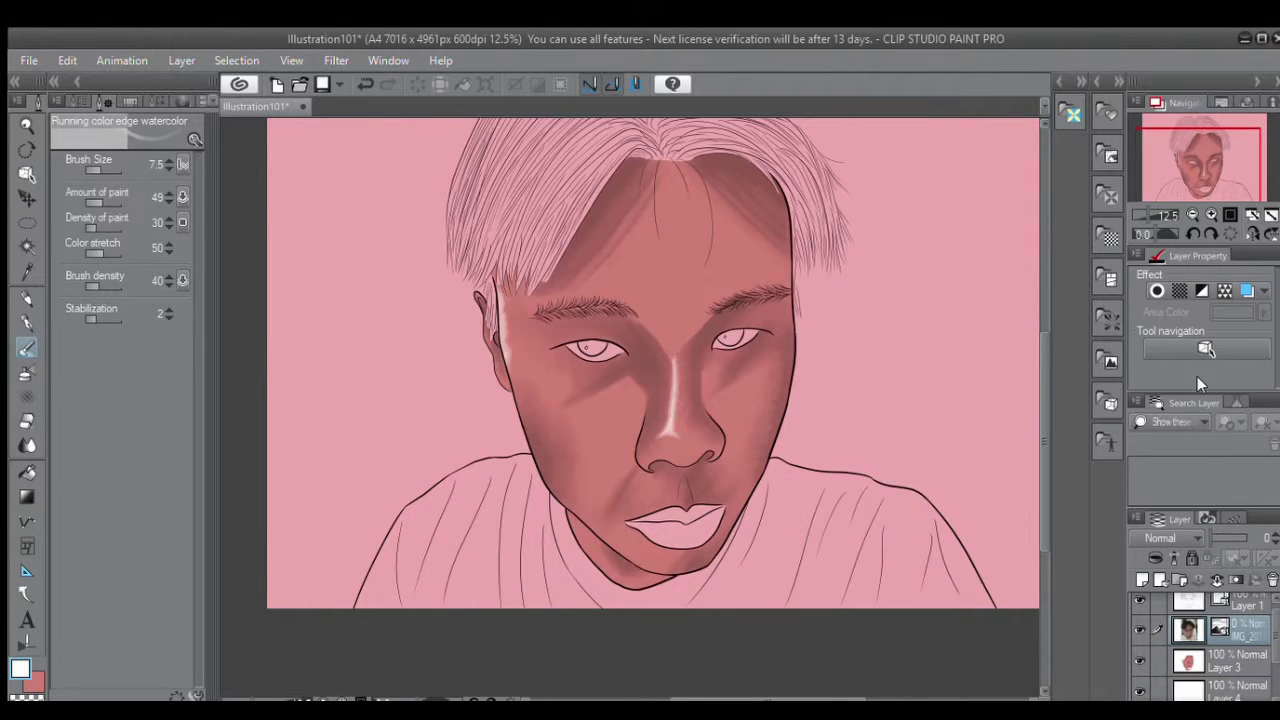
{"action": "key", "text": "ctrl+plus"}
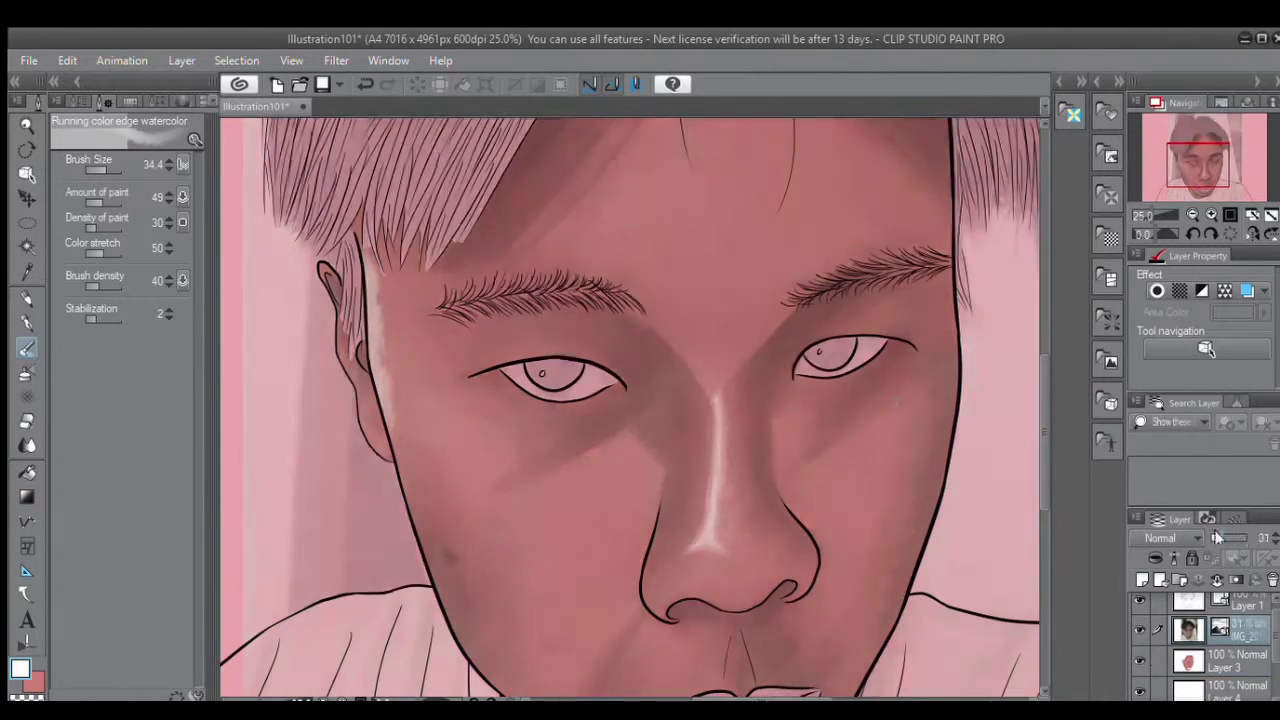
Erase the hair colour spilling outside the hair outline on both sides of Layer 5 with the eraser at size 262.3.
{"action": "scroll", "coordinate": [390, 428], "scroll_direction": "up", "scroll_amount": 3}
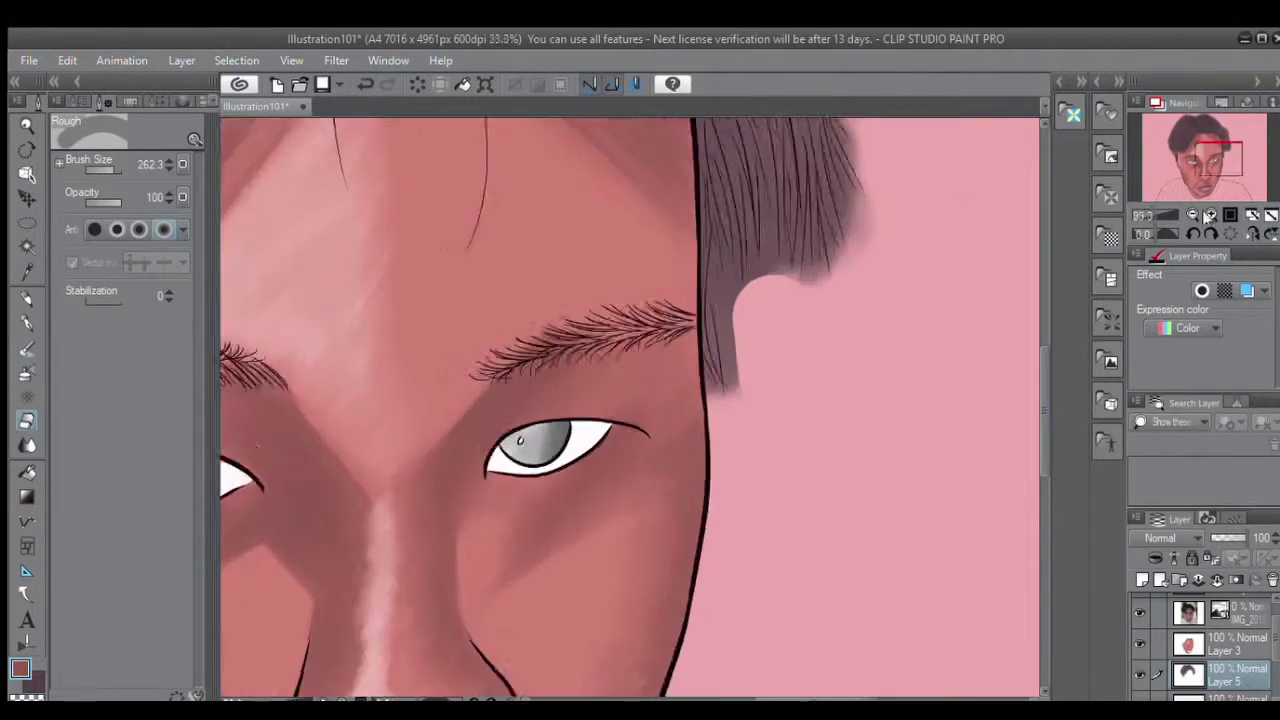
{"action": "left_click", "coordinate": [1210, 215]}
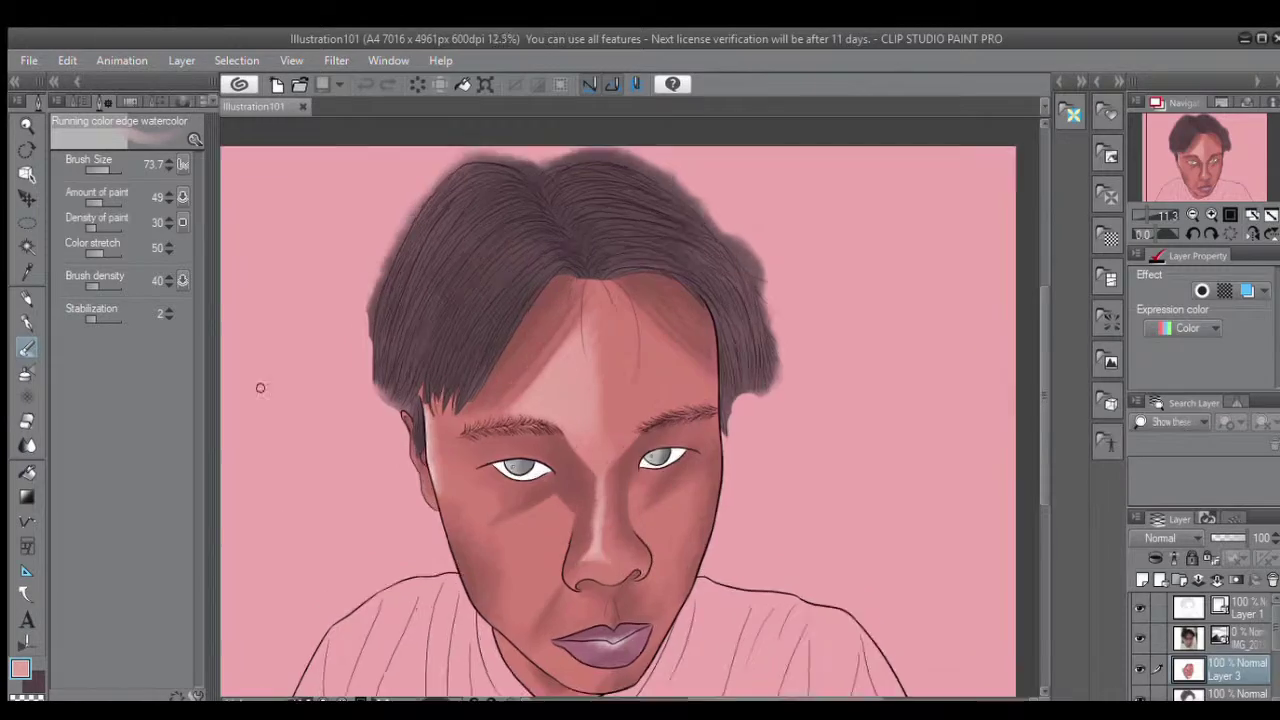
{"action": "scroll", "coordinate": [472, 423], "scroll_direction": "up", "scroll_amount": 6}
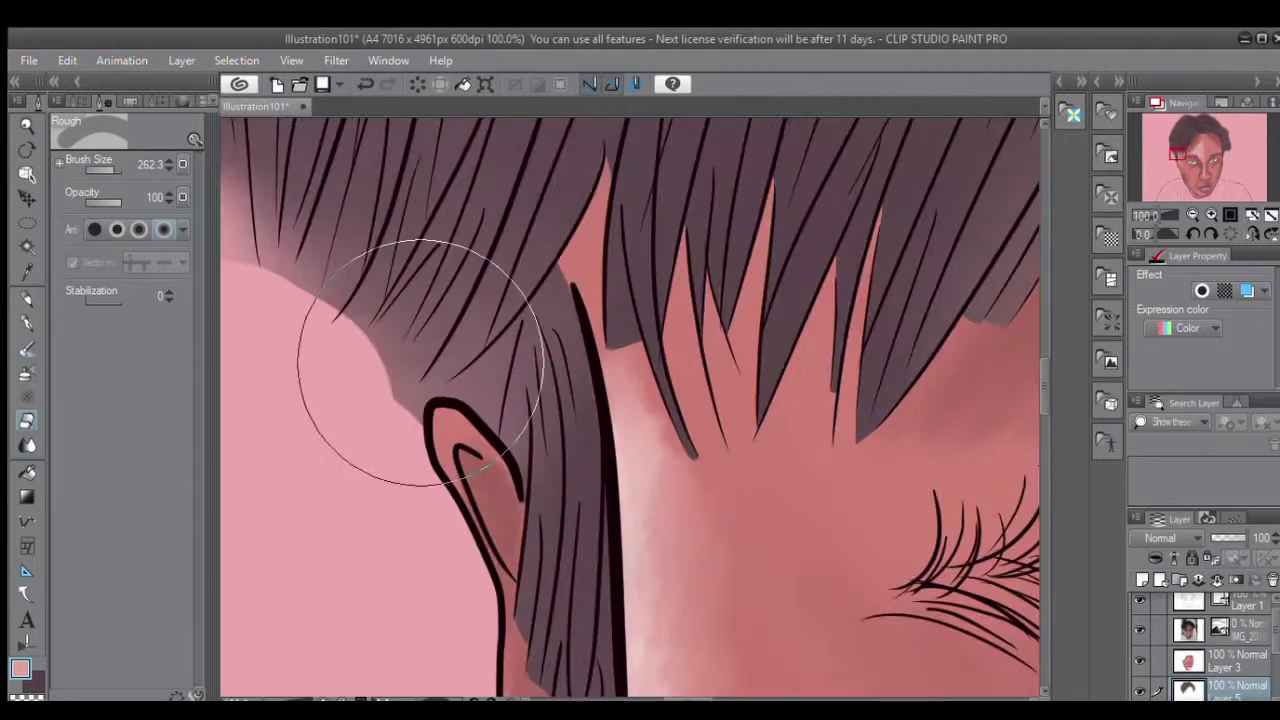
Erase the hair colour between the lower strands and the top of the ear on Layer 5 with the eraser at size 34.4.
{"action": "scroll", "coordinate": [588, 338], "scroll_direction": "up", "scroll_amount": 3}
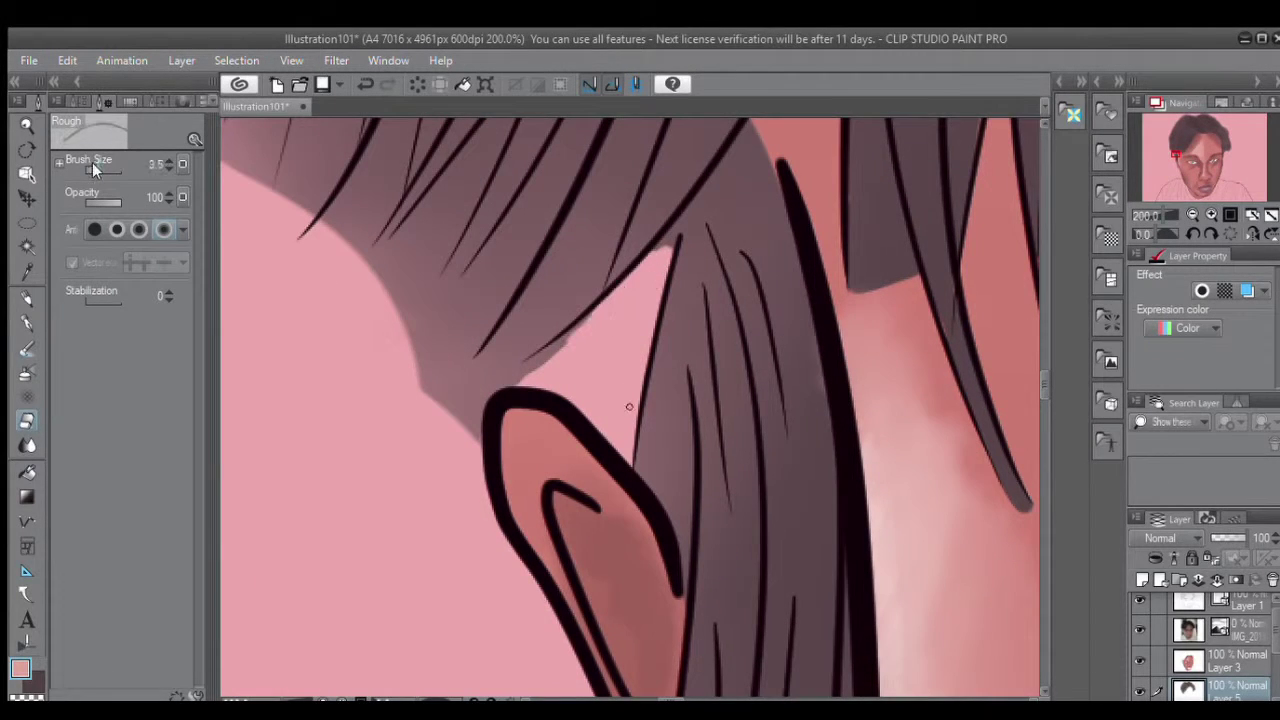
{"action": "scroll", "coordinate": [691, 386], "scroll_direction": "up", "scroll_amount": 2}
{"action": "scroll", "coordinate": [714, 434], "scroll_direction": "down", "scroll_amount": 1}
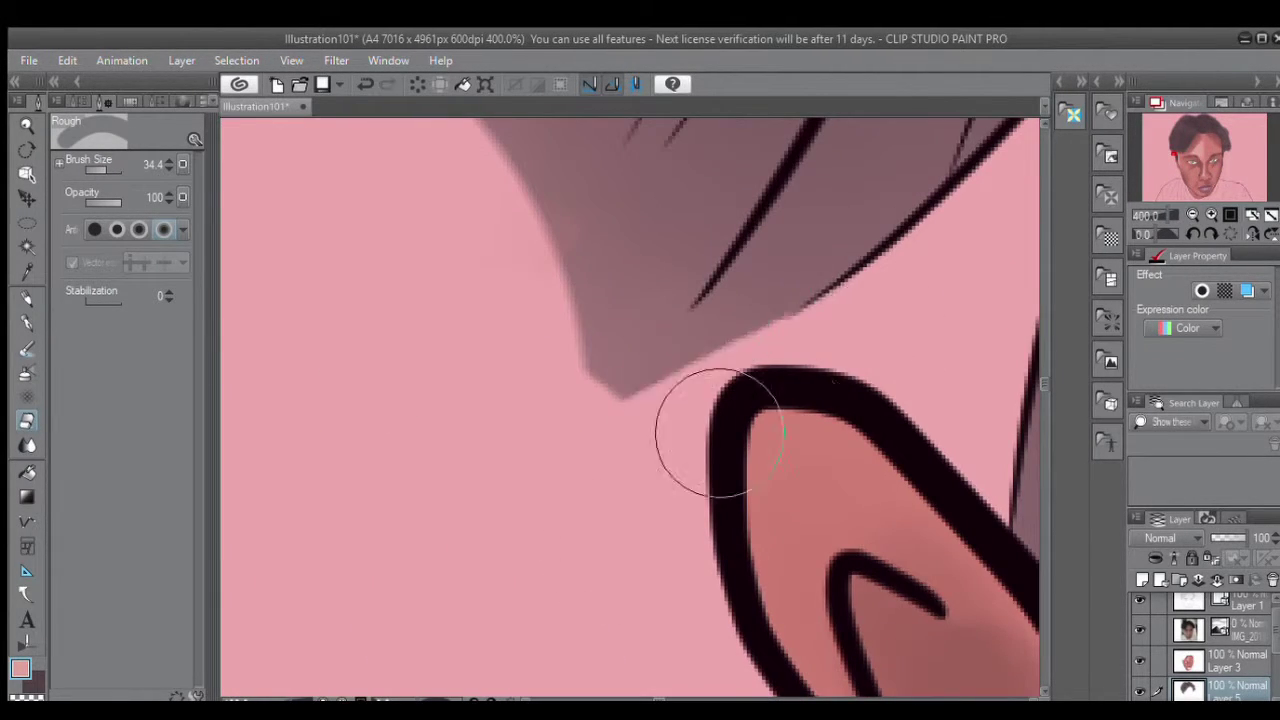
{"action": "left_click", "coordinate": [1165, 222]}
{"action": "scroll", "coordinate": [614, 523], "scroll_direction": "up", "scroll_amount": 2}
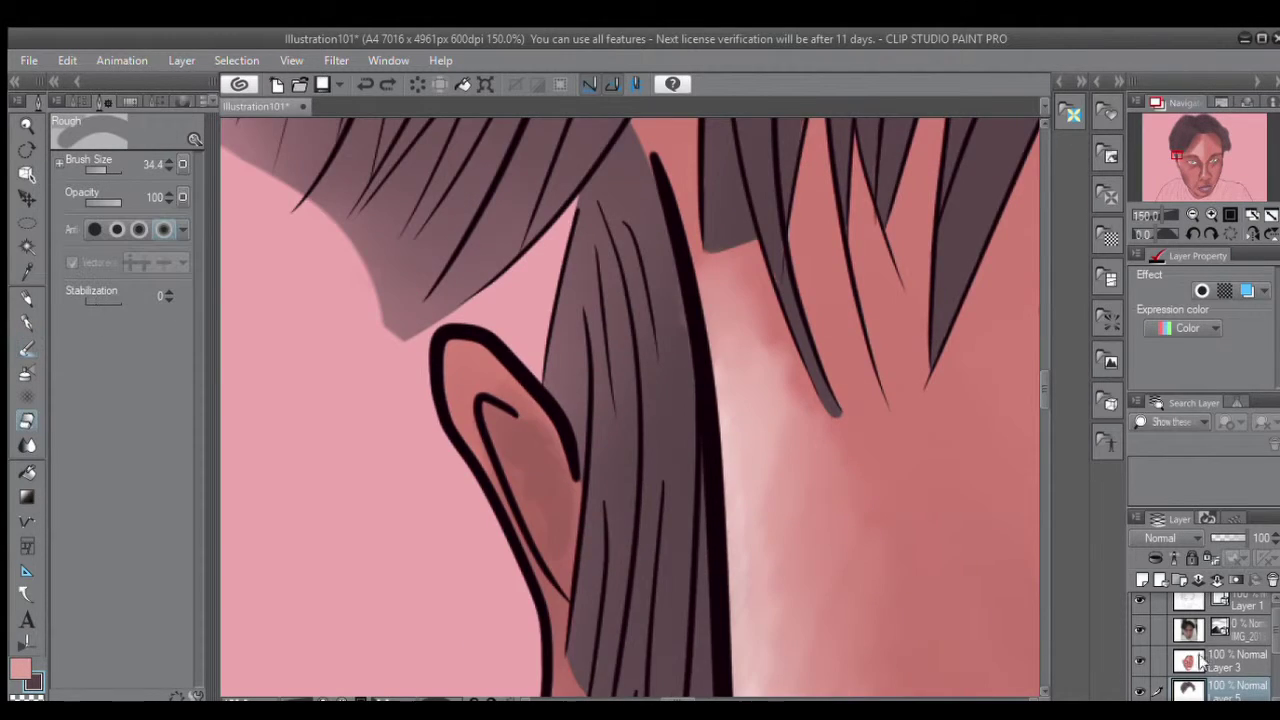
{"action": "left_click", "coordinate": [1203, 660]}
{"action": "scroll", "coordinate": [851, 674], "scroll_direction": "up", "scroll_amount": 2}
{"action": "scroll", "coordinate": [903, 274], "scroll_direction": "down", "scroll_amount": 2}
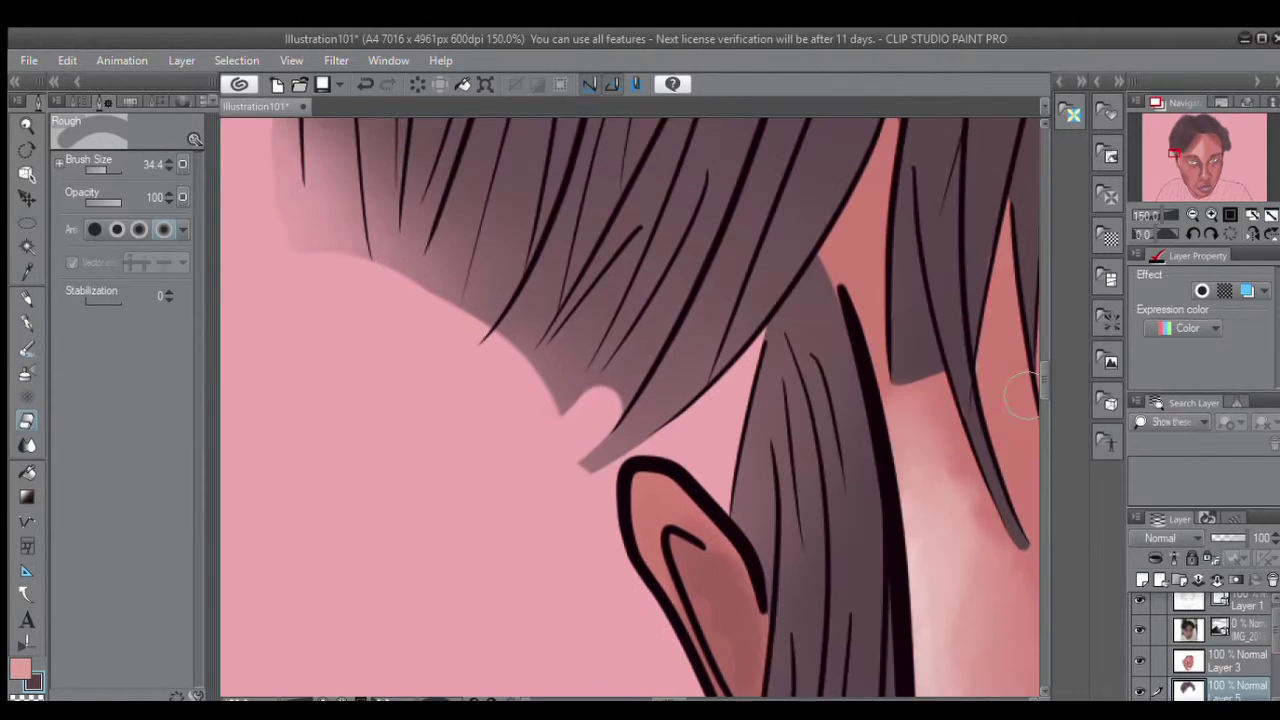
Erase the hair colour from the narrow gap between the strands just above the ear on Layer 5 at eraser size 5.8.
{"action": "scroll", "coordinate": [987, 245], "scroll_direction": "right", "scroll_amount": 3}
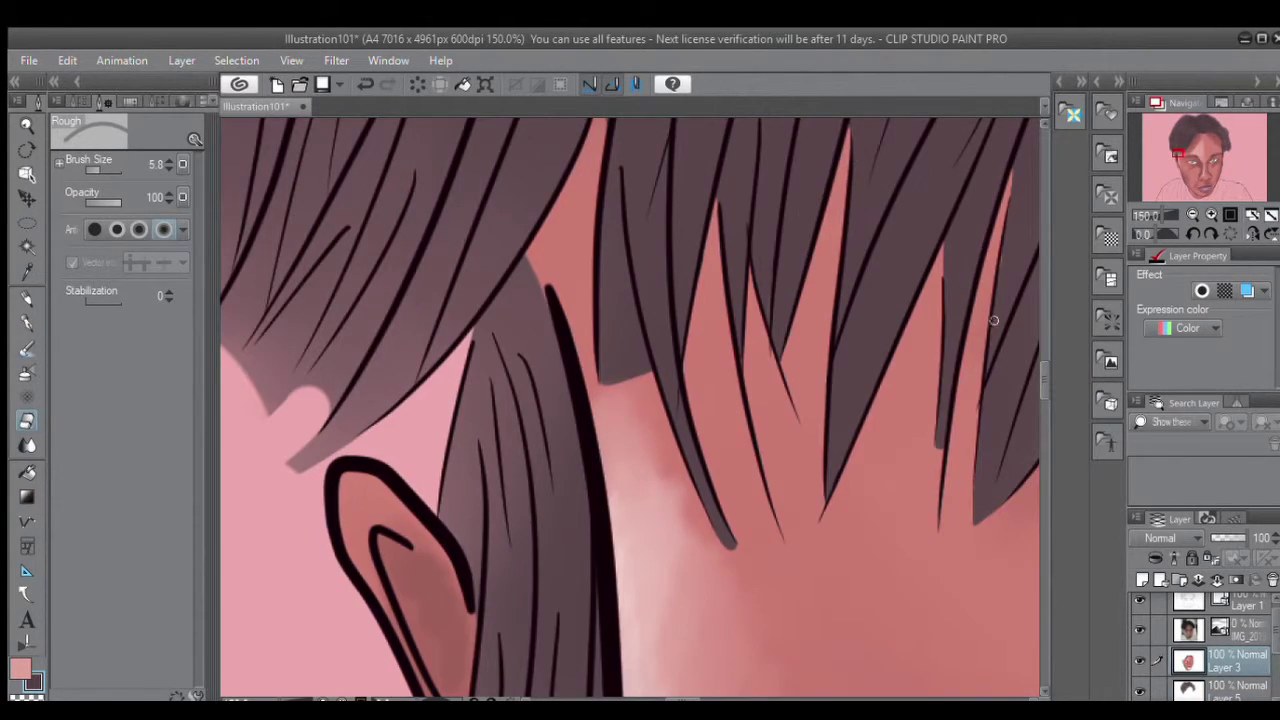
{"action": "scroll", "coordinate": [669, 649], "scroll_direction": "down", "scroll_amount": 3}
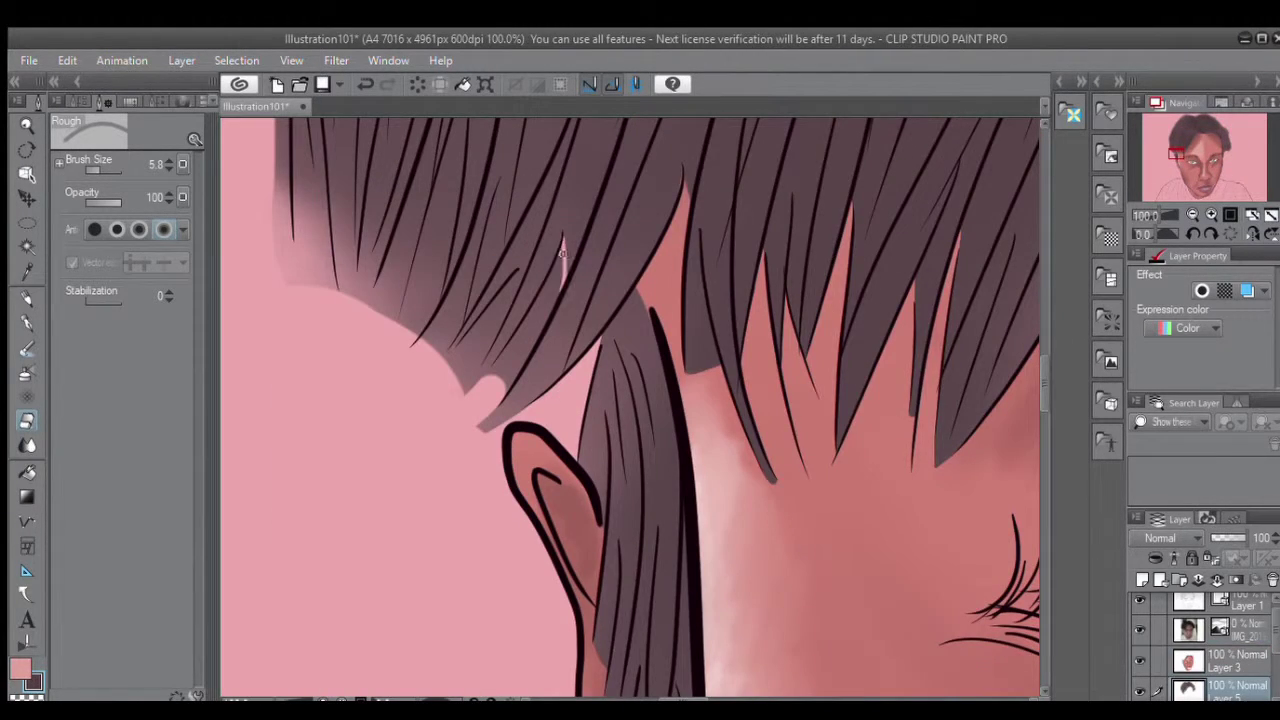
{"action": "scroll", "coordinate": [594, 298], "scroll_direction": "up", "scroll_amount": 2}
{"action": "key", "text": "b"}
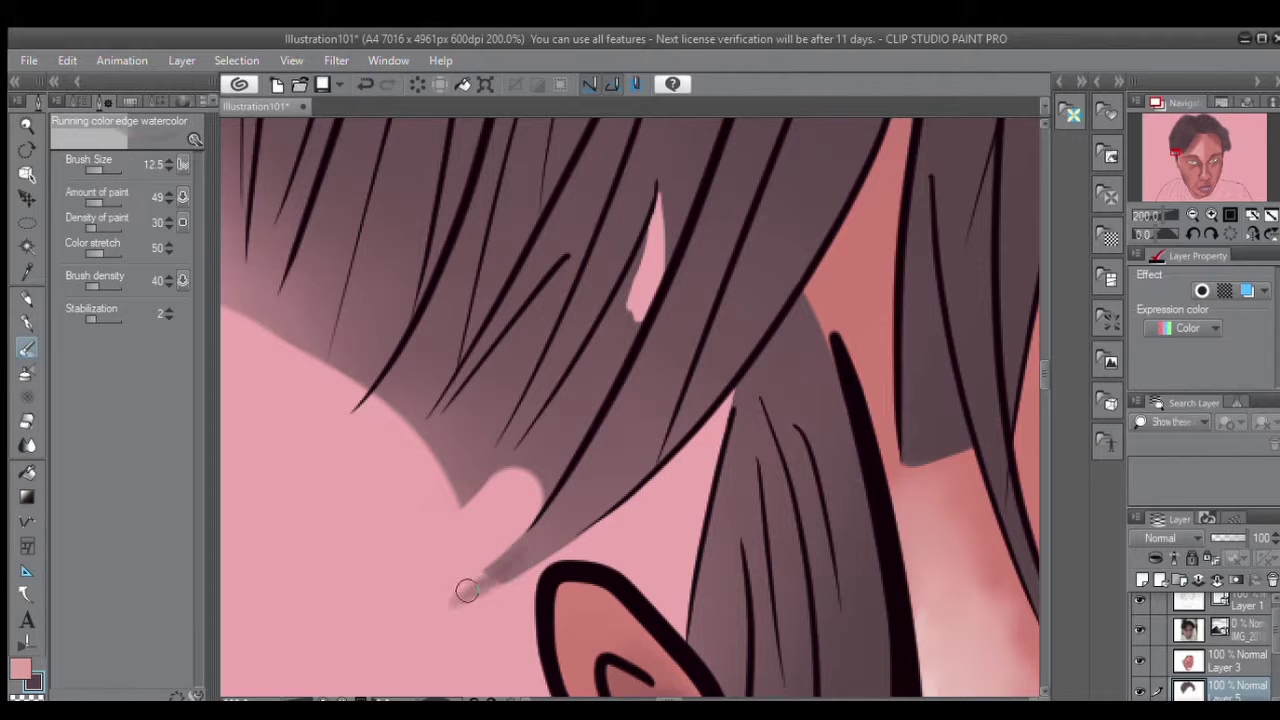
{"action": "key", "text": "ctrl+z"}
{"action": "left_click", "coordinate": [26, 419]}
{"action": "left_click_drag", "start_coordinate": [548, 480], "coordinate": [577, 376]}
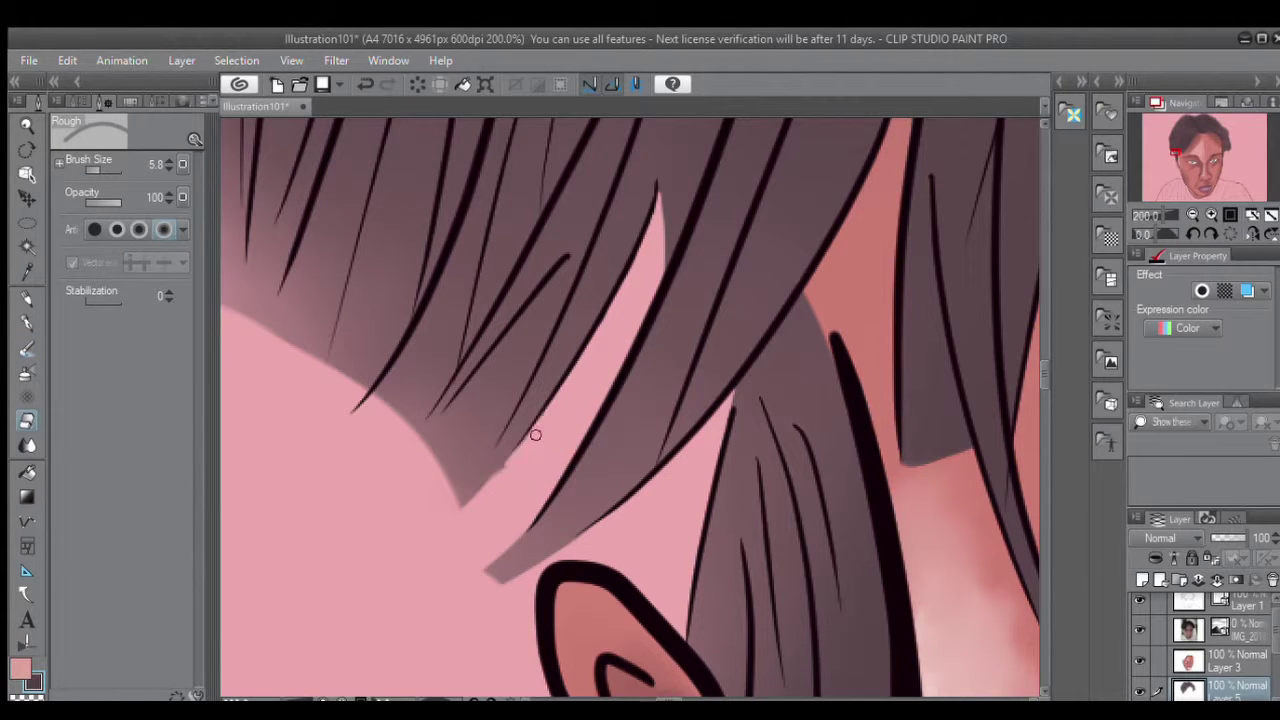
Open two more gaps between the strand tips behind the ear by erasing the hair colour at size 5.8.
{"action": "mouse_move", "coordinate": [460, 494]}
{"action": "left_mouse_down"}
{"action": "mouse_move", "coordinate": [545, 322]}
{"action": "mouse_move", "coordinate": [534, 315]}
{"action": "left_mouse_up"}
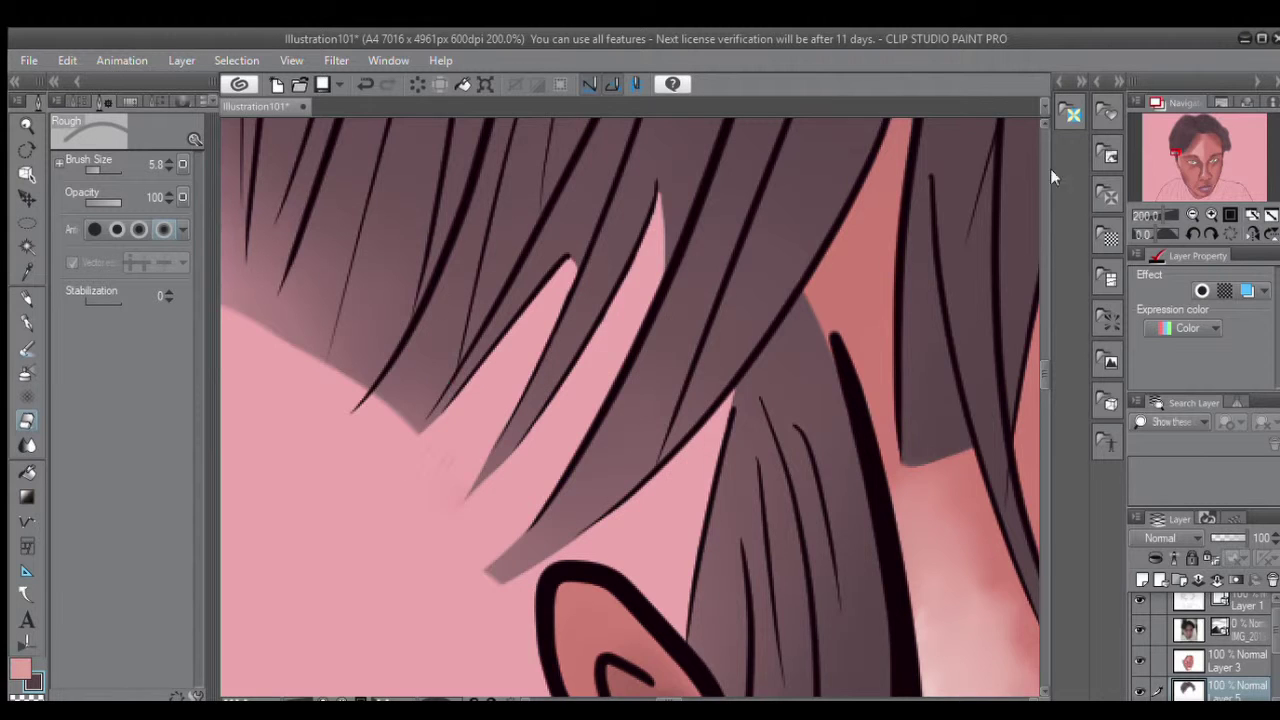
{"action": "left_click_drag", "start_coordinate": [480, 186], "coordinate": [428, 401]}
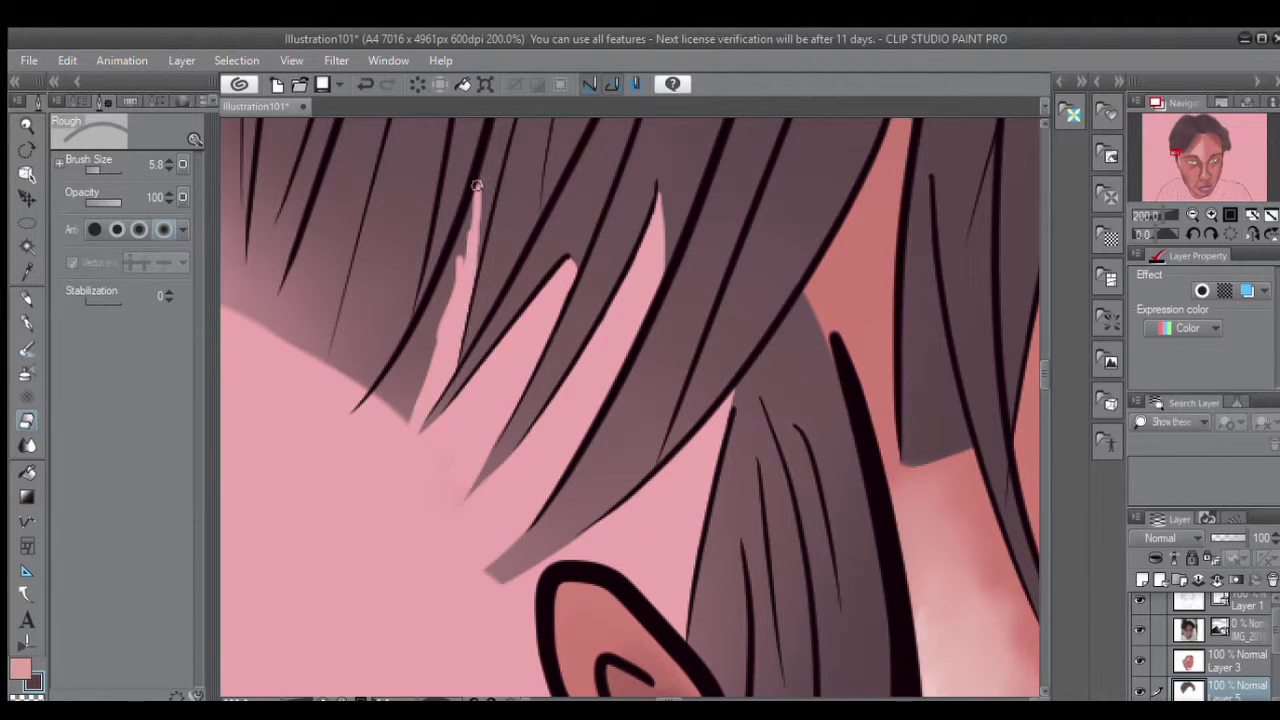
{"action": "left_click_drag", "start_coordinate": [476, 186], "coordinate": [422, 321]}
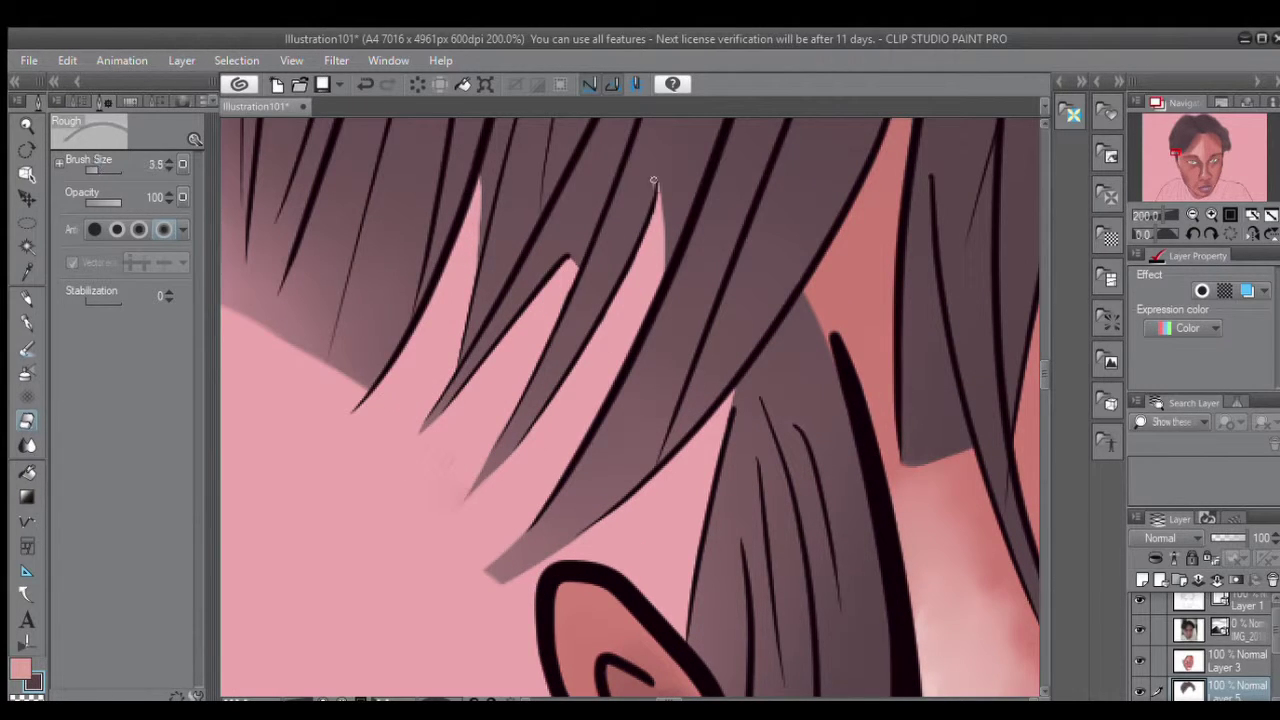
Refine the pointed top of the strand gap above the ear with a fine eraser and the watercolor brush at size 12.5.
{"action": "scroll", "coordinate": [658, 188], "scroll_direction": "down", "scroll_amount": 2}
{"action": "scroll", "coordinate": [1030, 345], "scroll_direction": "up", "scroll_amount": 10}
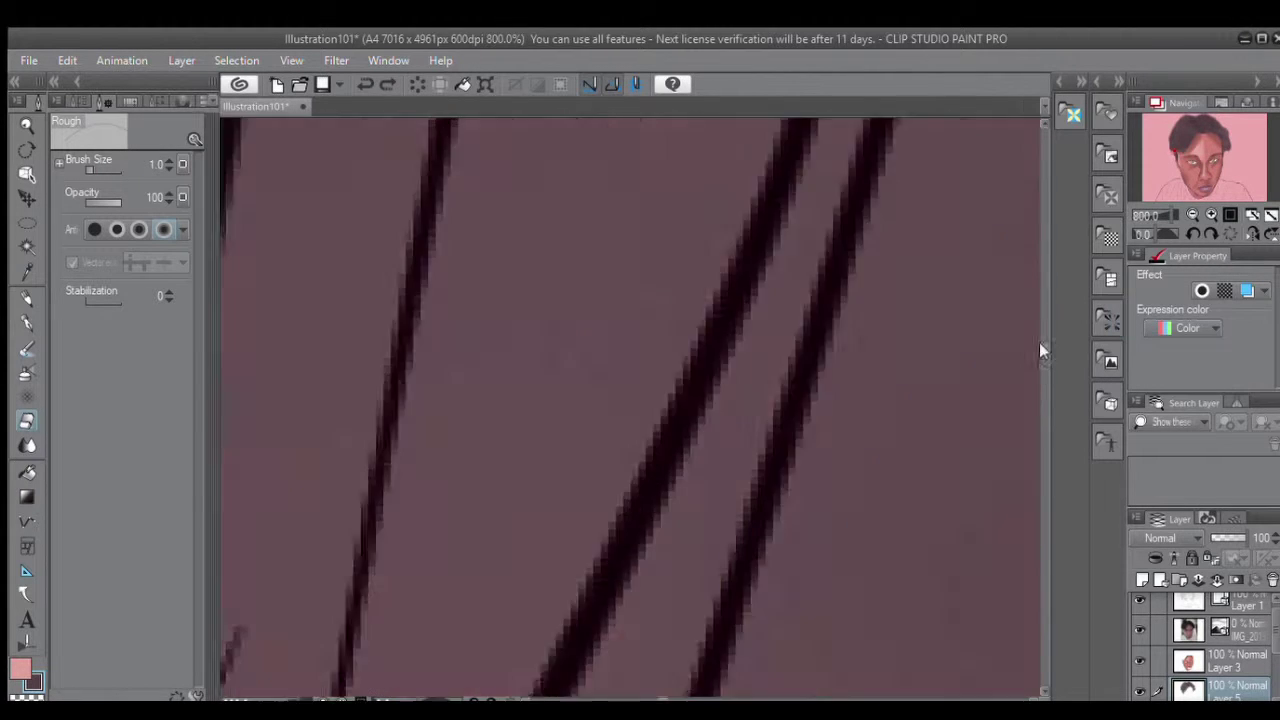
{"action": "scroll", "coordinate": [1226, 208], "scroll_direction": "down", "scroll_amount": 3}
{"action": "left_click_drag", "start_coordinate": [688, 312], "coordinate": [684, 286]}
{"action": "key", "text": "b"}
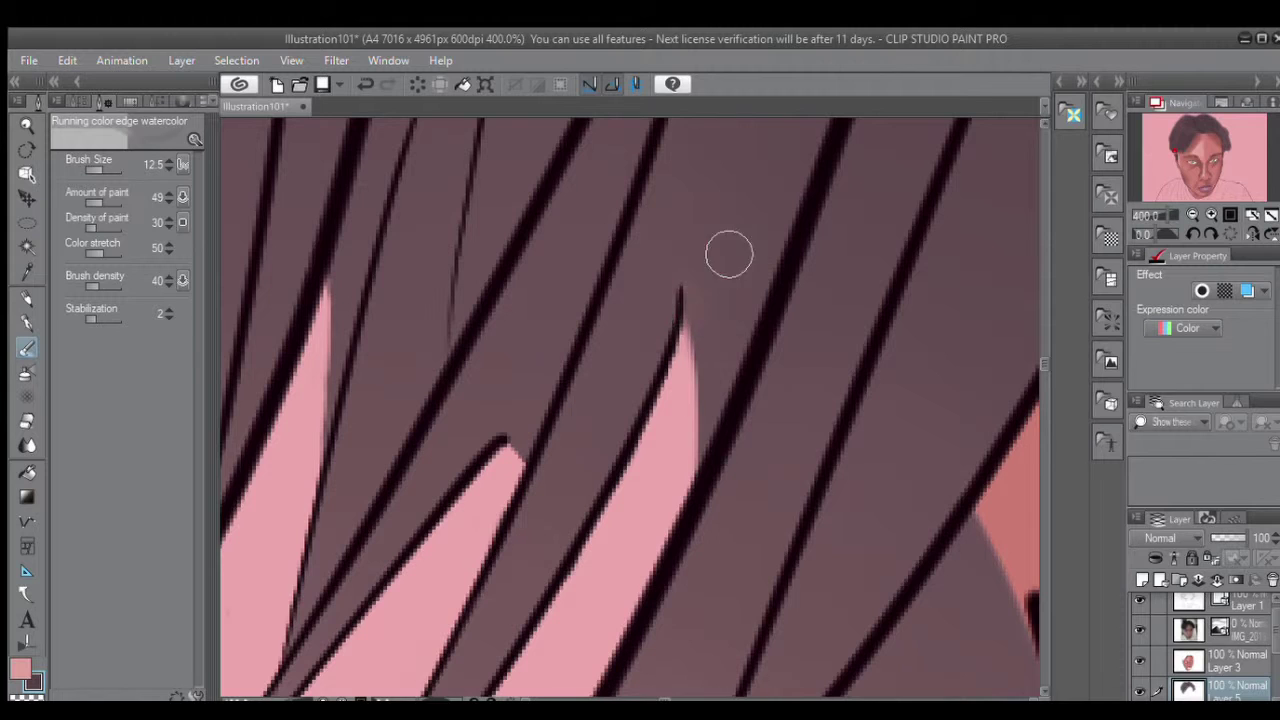
{"action": "scroll", "coordinate": [729, 256], "scroll_direction": "down", "scroll_amount": 3}
{"action": "scroll", "coordinate": [729, 256], "scroll_direction": "up", "scroll_amount": 3}
{"action": "scroll", "coordinate": [636, 494], "scroll_direction": "down", "scroll_amount": 3}
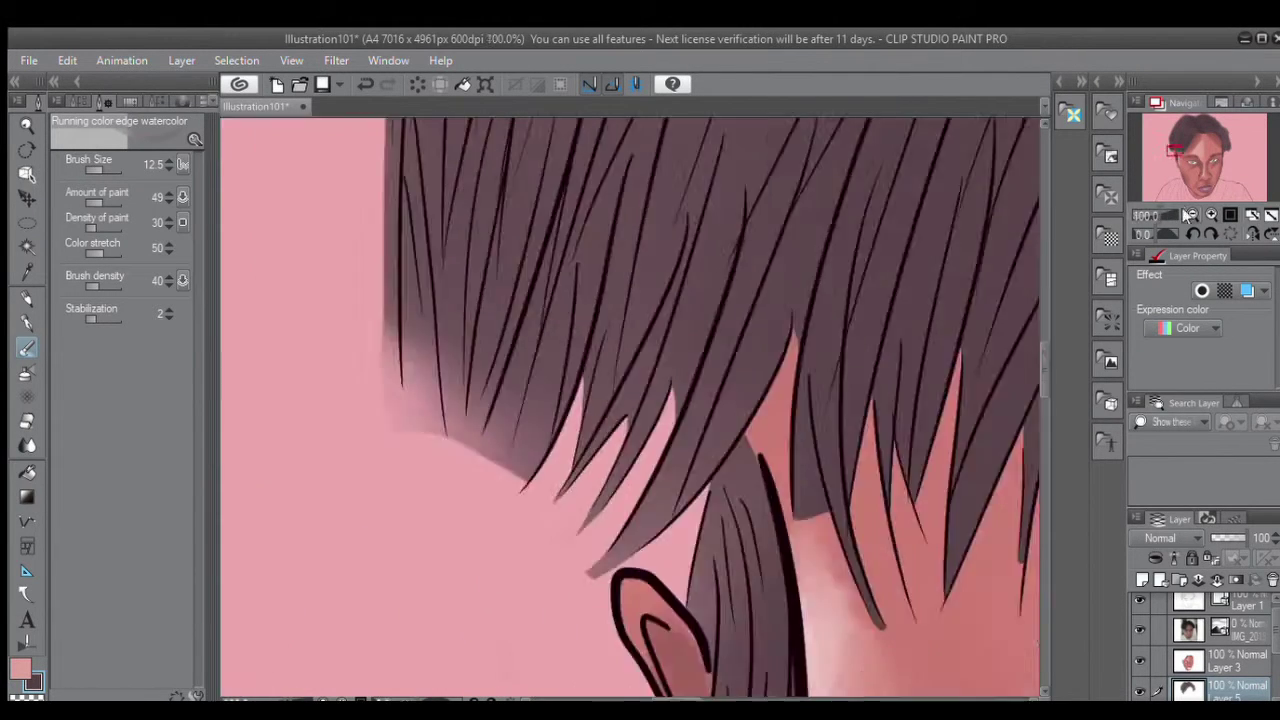
Fill the faded strand tips above the ear with hair colour using the watercolor brush at size 12.5.
{"action": "scroll", "coordinate": [636, 494], "scroll_direction": "up", "scroll_amount": 4}
{"action": "left_click_drag", "start_coordinate": [598, 590], "coordinate": [623, 451]}
{"action": "mouse_move", "coordinate": [590, 640]}
{"action": "left_mouse_down"}
{"action": "mouse_move", "coordinate": [605, 460]}
{"action": "mouse_move", "coordinate": [612, 628]}
{"action": "mouse_move", "coordinate": [605, 470]}
{"action": "left_mouse_up"}
{"action": "scroll", "coordinate": [752, 531], "scroll_direction": "down", "scroll_amount": 3}
{"action": "key", "text": "e"}
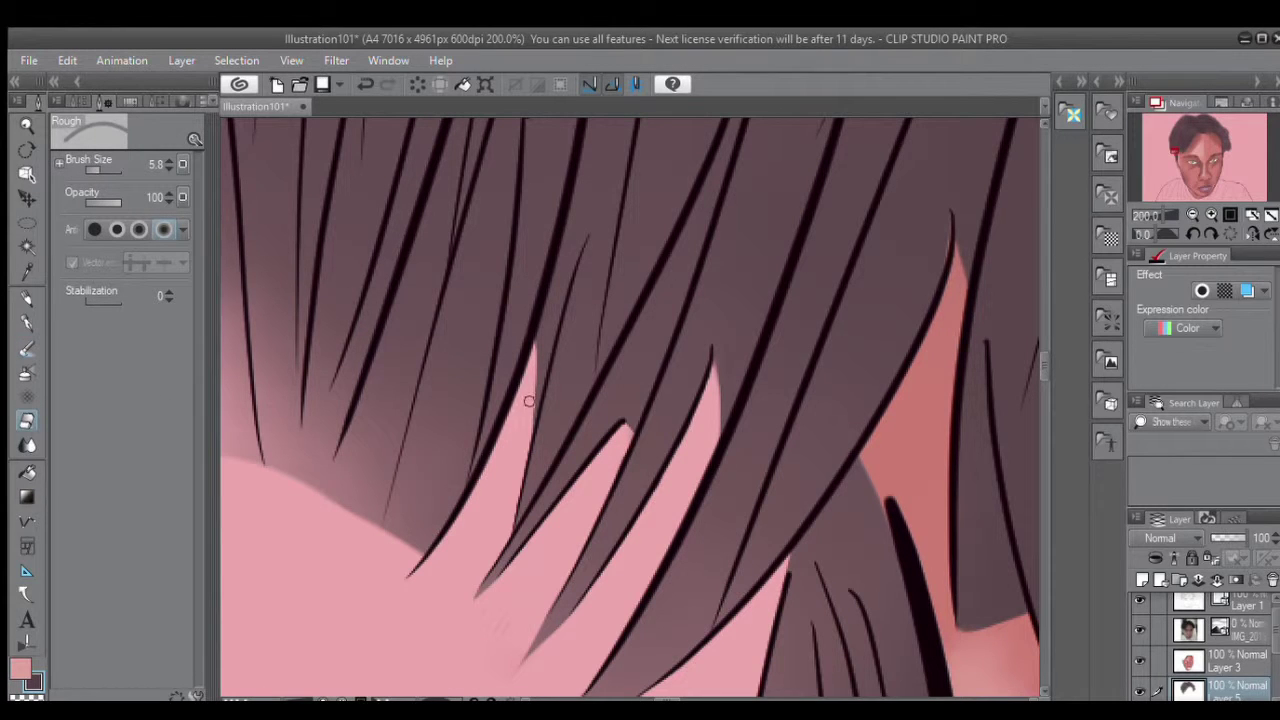
Erase a long gap between the strands farther behind the ear with the eraser at sizes 5.8 and 9.7.
{"action": "scroll", "coordinate": [530, 348], "scroll_direction": "down", "scroll_amount": 1}
{"action": "left_click_drag", "start_coordinate": [534, 176], "coordinate": [540, 249]}
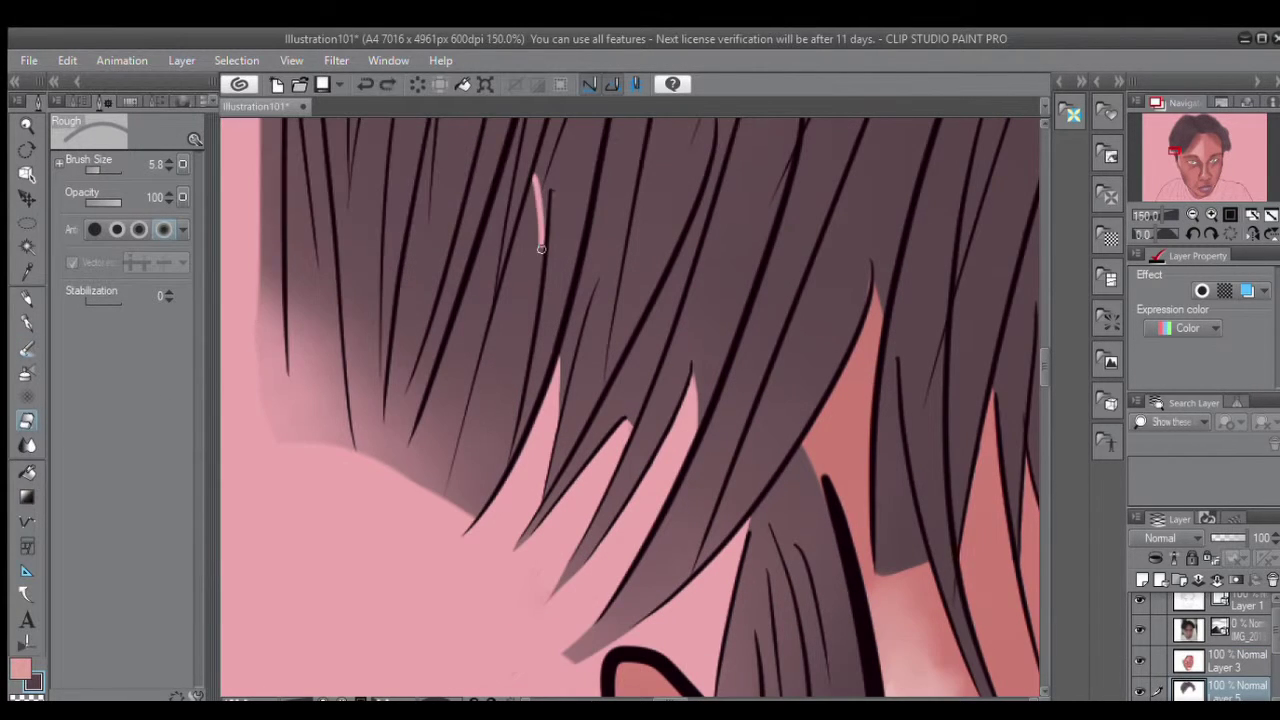
{"action": "left_click_drag", "start_coordinate": [92, 170], "coordinate": [104, 170]}
{"action": "scroll", "coordinate": [560, 400], "scroll_direction": "up", "scroll_amount": 1}
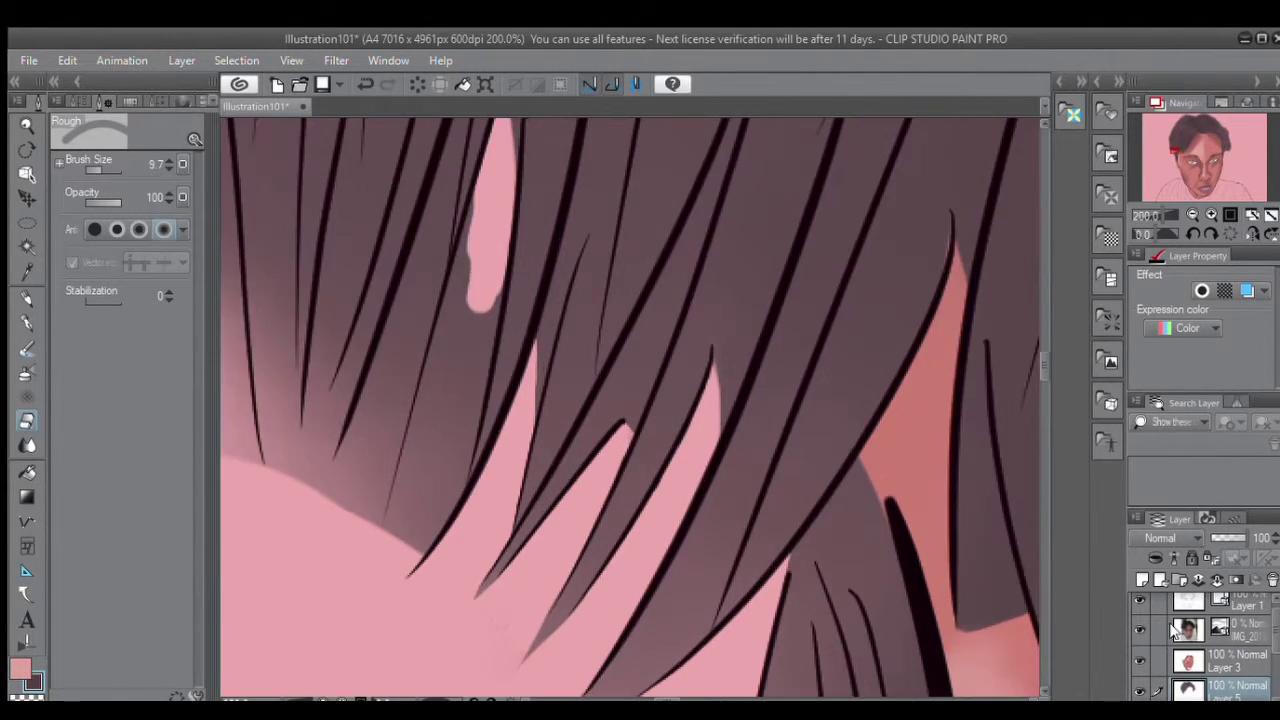
{"action": "mouse_move", "coordinate": [462, 410]}
{"action": "left_mouse_down"}
{"action": "mouse_move", "coordinate": [473, 549]}
{"action": "mouse_move", "coordinate": [451, 478]}
{"action": "mouse_move", "coordinate": [431, 245]}
{"action": "mouse_move", "coordinate": [446, 340]}
{"action": "mouse_move", "coordinate": [384, 427]}
{"action": "left_mouse_up"}
{"action": "scroll", "coordinate": [682, 625], "scroll_direction": "down", "scroll_amount": 3}
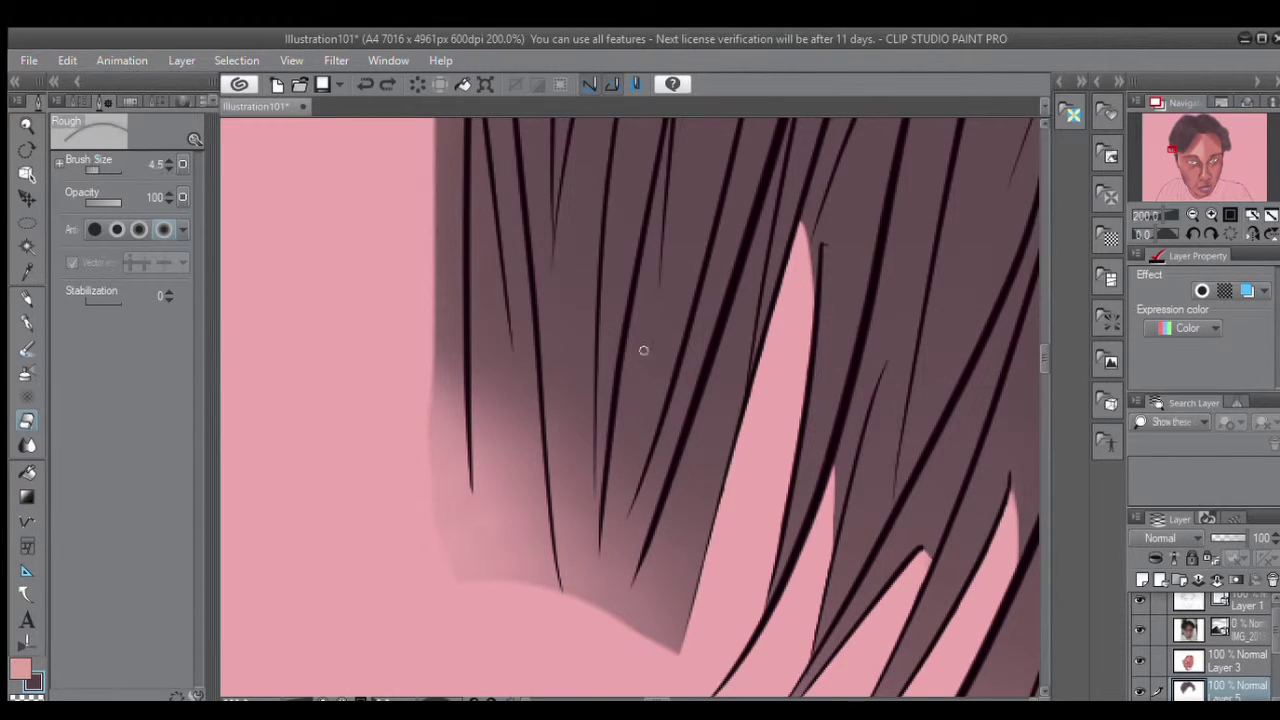
Erase the hair colour between the next strand tips toward the back edge, switching to size 3.5 for the narrowest gap.
{"action": "mouse_move", "coordinate": [686, 648]}
{"action": "left_mouse_down"}
{"action": "mouse_move", "coordinate": [686, 440]}
{"action": "mouse_move", "coordinate": [653, 612]}
{"action": "left_mouse_up"}
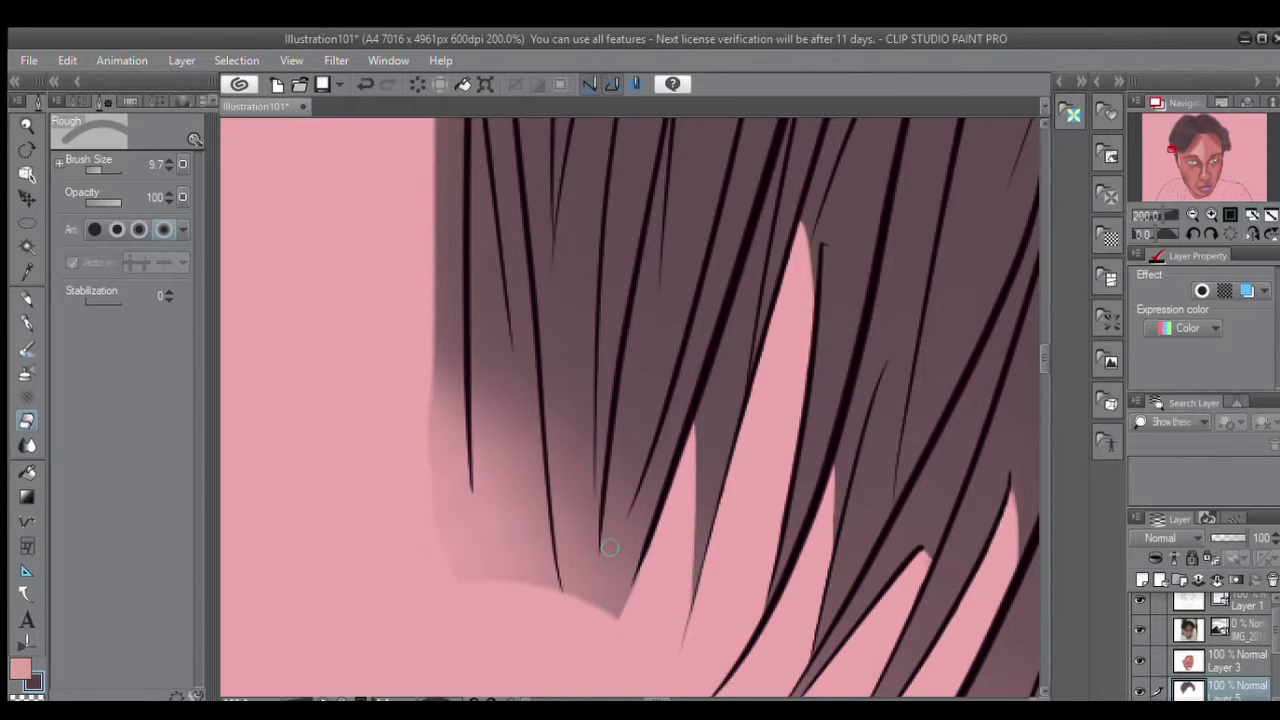
{"action": "key", "text": "ctrl+z"}
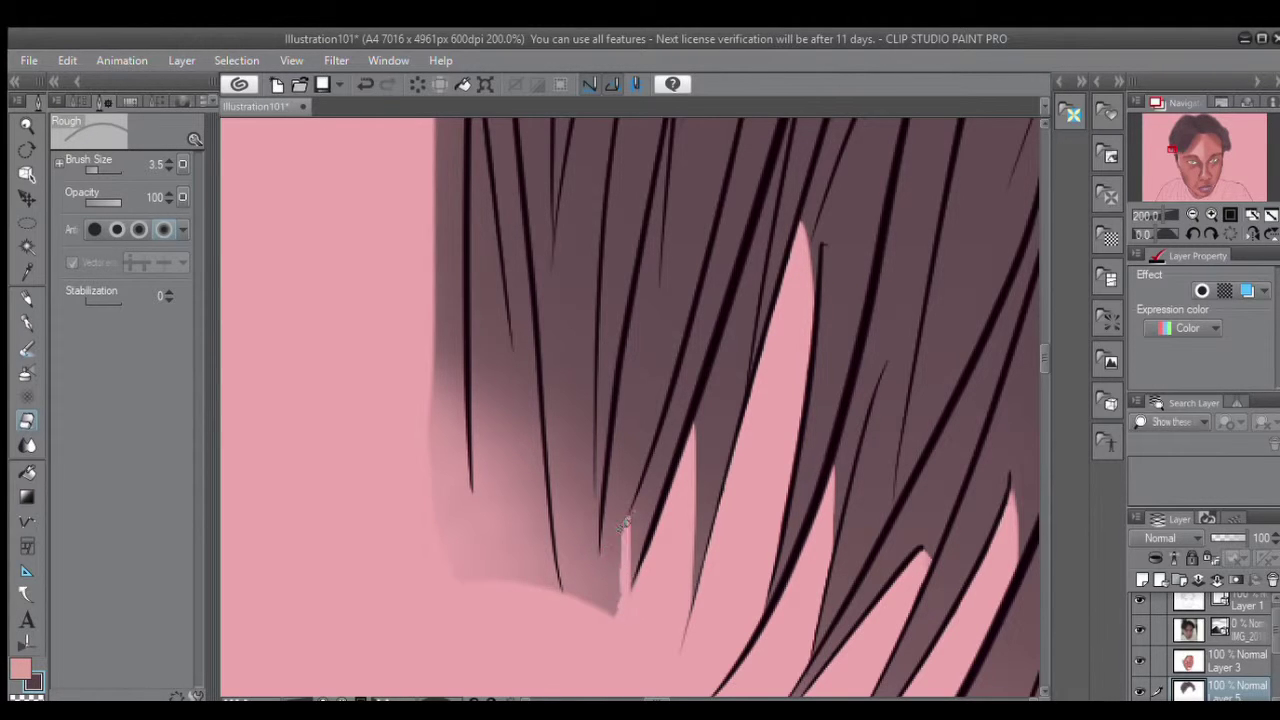
{"action": "scroll", "coordinate": [633, 648], "scroll_direction": "up", "scroll_amount": 2}
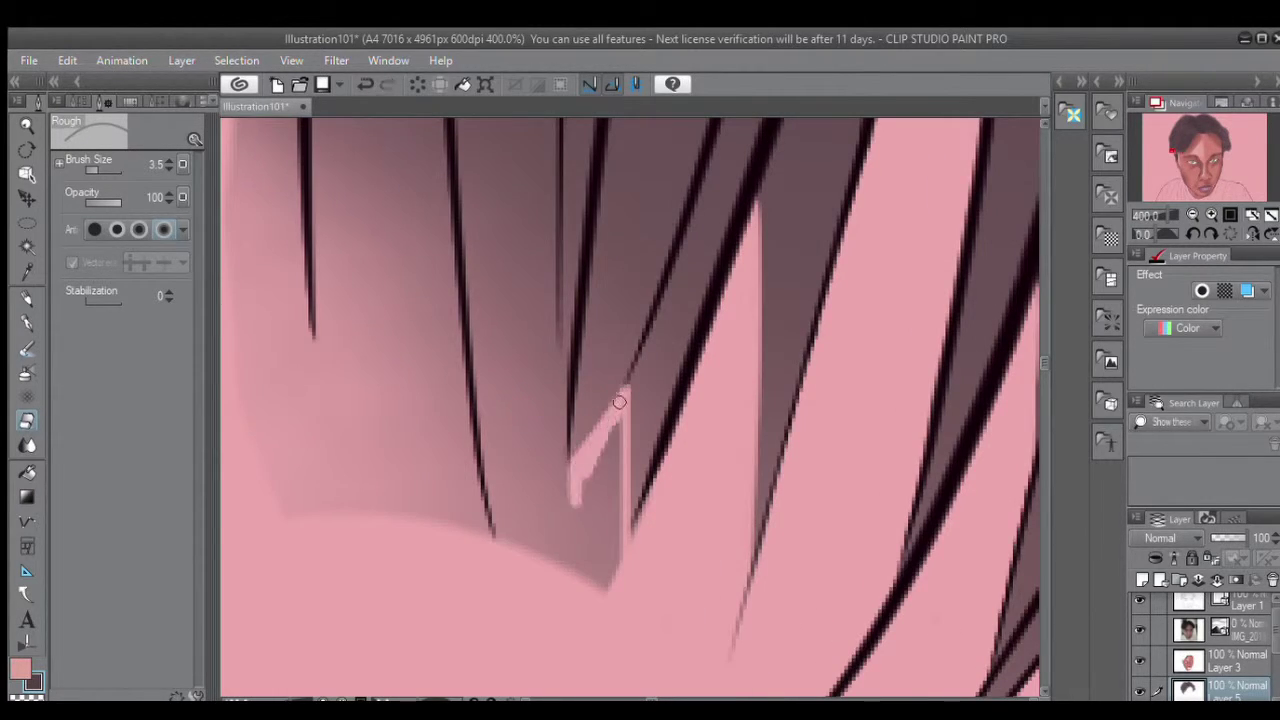
{"action": "mouse_move", "coordinate": [619, 402]}
{"action": "left_mouse_down"}
{"action": "mouse_move", "coordinate": [607, 583]}
{"action": "mouse_move", "coordinate": [628, 406]}
{"action": "mouse_move", "coordinate": [585, 479]}
{"action": "mouse_move", "coordinate": [542, 517]}
{"action": "mouse_move", "coordinate": [560, 555]}
{"action": "left_mouse_up"}
{"action": "key", "text": "bracketright"}
{"action": "scroll", "coordinate": [560, 555], "scroll_direction": "down", "scroll_amount": 4}
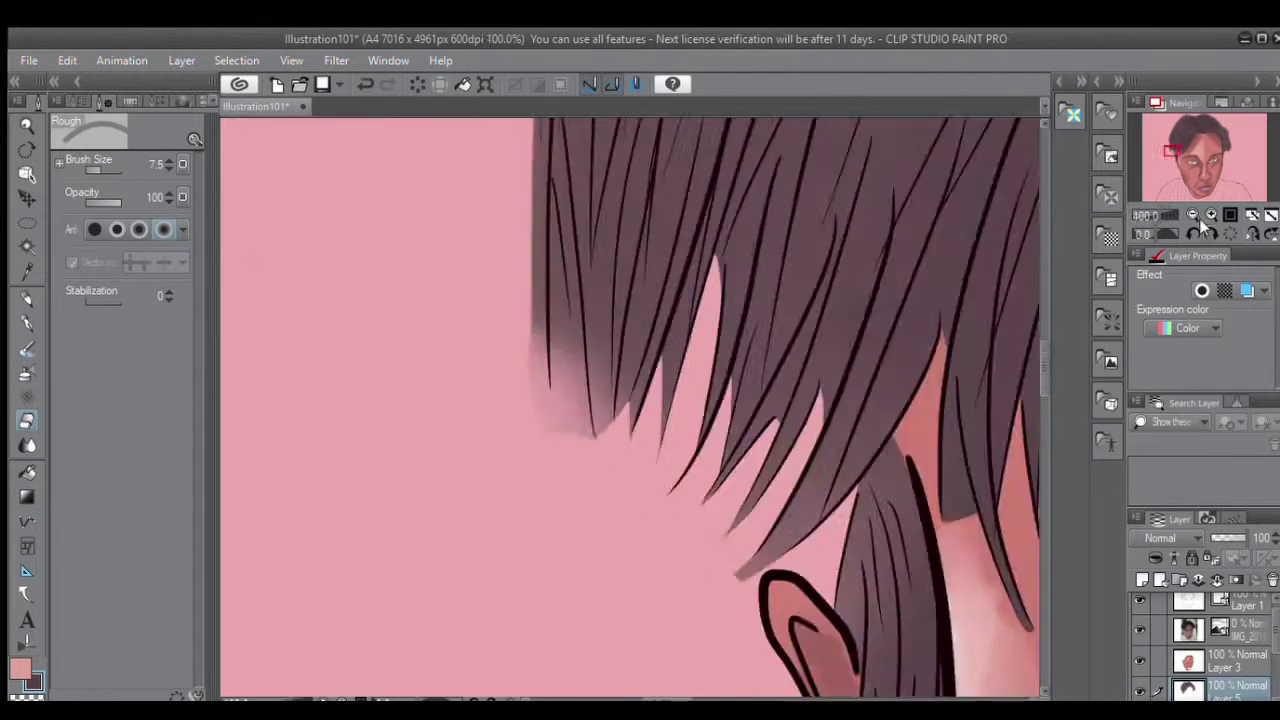
Erase the faded hair colour around the outermost strand tips and the lower left hair outline, enlarging the eraser to 16.1.
{"action": "scroll", "coordinate": [451, 514], "scroll_direction": "up", "scroll_amount": 4}
{"action": "left_click_drag", "start_coordinate": [451, 514], "coordinate": [389, 523]}
{"action": "key", "text": "bracketright"}
{"action": "mouse_move", "coordinate": [449, 414]}
{"action": "left_mouse_down"}
{"action": "mouse_move", "coordinate": [518, 366]}
{"action": "mouse_move", "coordinate": [500, 200]}
{"action": "left_mouse_up"}
{"action": "scroll", "coordinate": [518, 366], "scroll_direction": "down", "scroll_amount": 4}
{"action": "scroll", "coordinate": [615, 379], "scroll_direction": "up", "scroll_amount": 2}
{"action": "key", "text": "bracketright"}
{"action": "left_click_drag", "start_coordinate": [660, 392], "coordinate": [598, 360]}
{"action": "scroll", "coordinate": [573, 257], "scroll_direction": "down", "scroll_amount": 3}
{"action": "scroll", "coordinate": [595, 507], "scroll_direction": "up", "scroll_amount": 2}
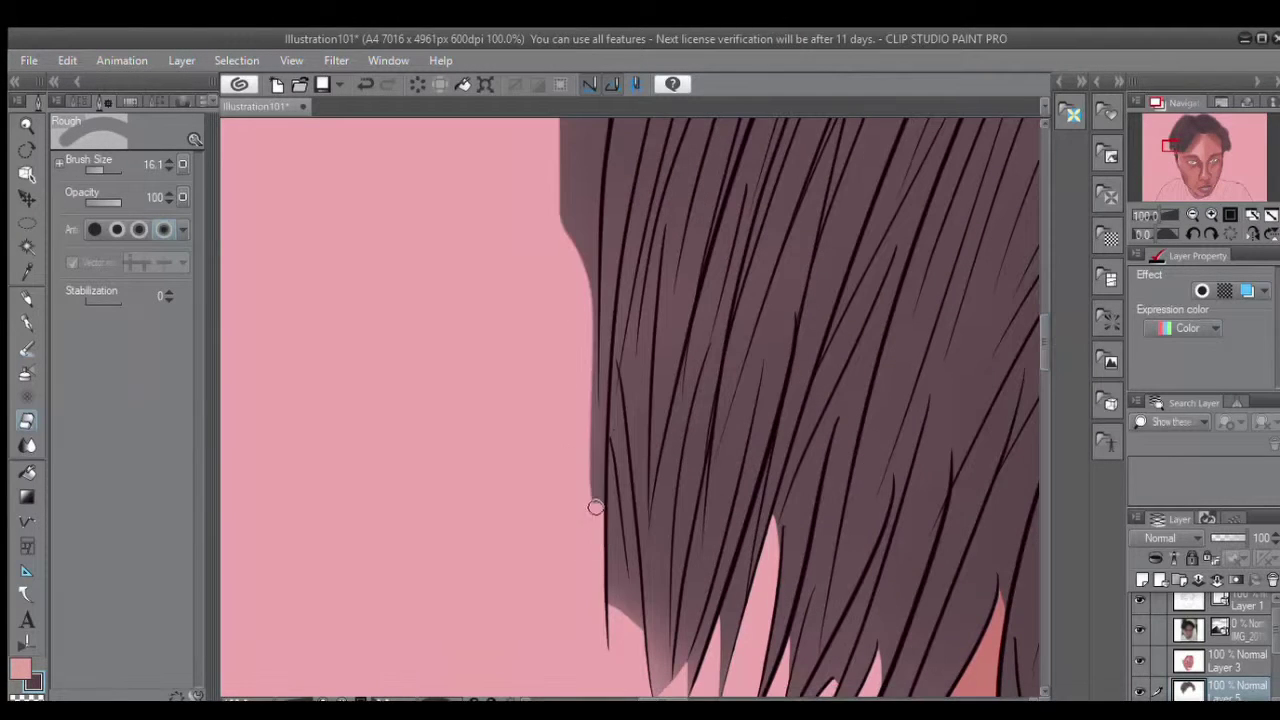
Erase the hair colour spilling past the left side of the hair up toward the crown with the eraser at size 34.4.
{"action": "scroll", "coordinate": [1032, 443], "scroll_direction": "up", "scroll_amount": 3}
{"action": "key", "text": "bracketright"}
{"action": "key", "text": "bracketright"}
{"action": "key", "text": "bracketright"}
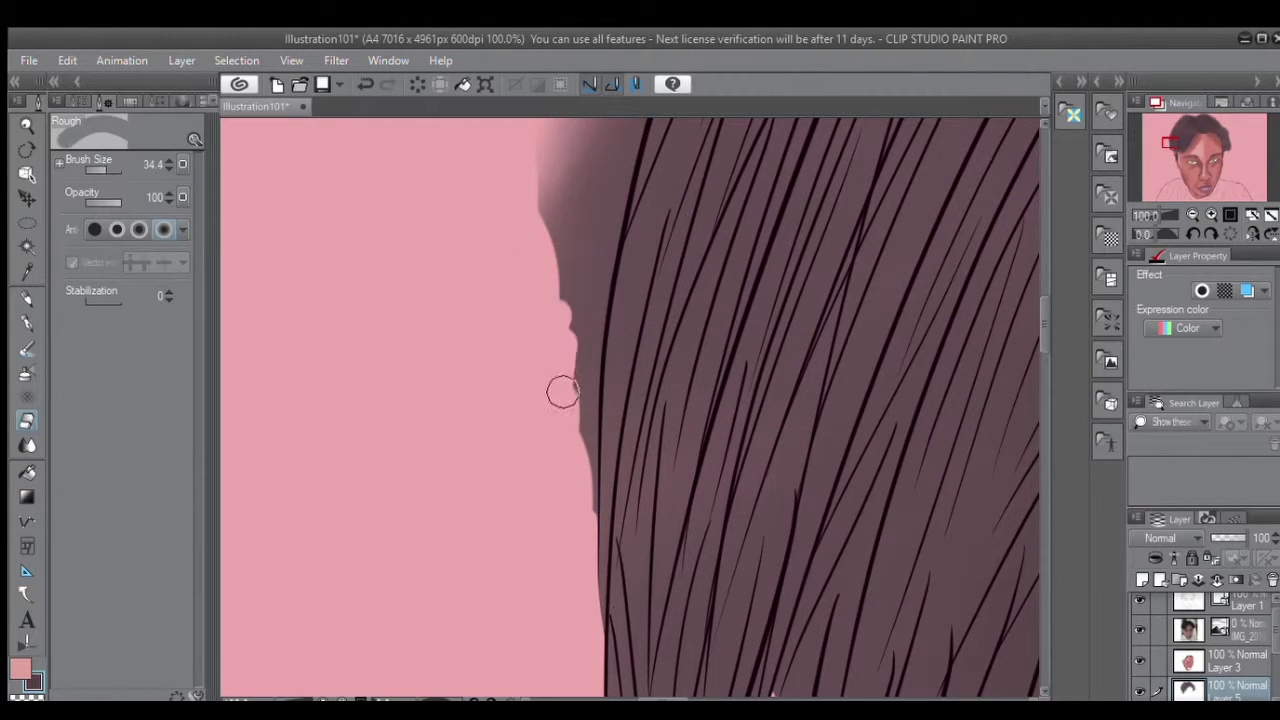
{"action": "mouse_move", "coordinate": [583, 462]}
{"action": "left_mouse_down"}
{"action": "mouse_move", "coordinate": [584, 377]}
{"action": "mouse_move", "coordinate": [562, 300]}
{"action": "left_mouse_up"}
{"action": "scroll", "coordinate": [562, 300], "scroll_direction": "down", "scroll_amount": 3}
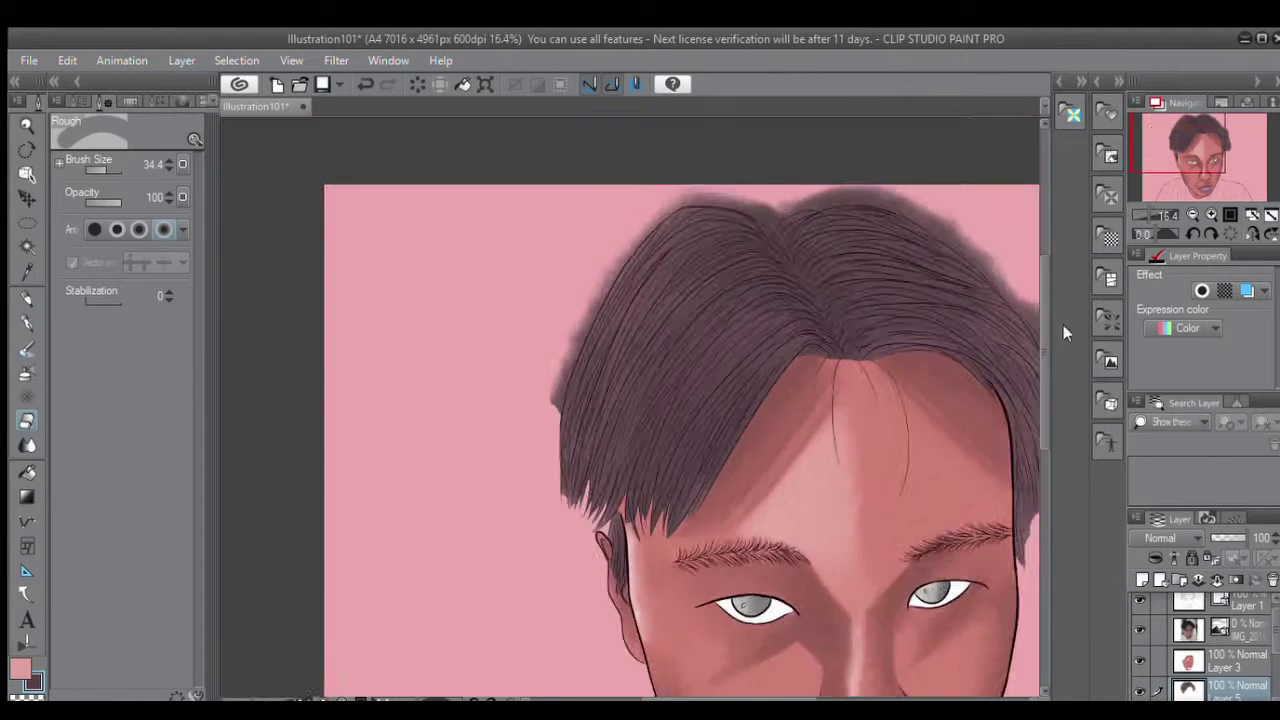
{"action": "scroll", "coordinate": [566, 447], "scroll_direction": "up", "scroll_amount": 3}
{"action": "scroll", "coordinate": [638, 483], "scroll_direction": "up", "scroll_amount": 2}
{"action": "mouse_move", "coordinate": [612, 530]}
{"action": "left_mouse_down"}
{"action": "mouse_move", "coordinate": [670, 391]}
{"action": "mouse_move", "coordinate": [778, 129]}
{"action": "mouse_move", "coordinate": [391, 469]}
{"action": "mouse_move", "coordinate": [399, 427]}
{"action": "mouse_move", "coordinate": [480, 289]}
{"action": "mouse_move", "coordinate": [570, 190]}
{"action": "left_mouse_up"}
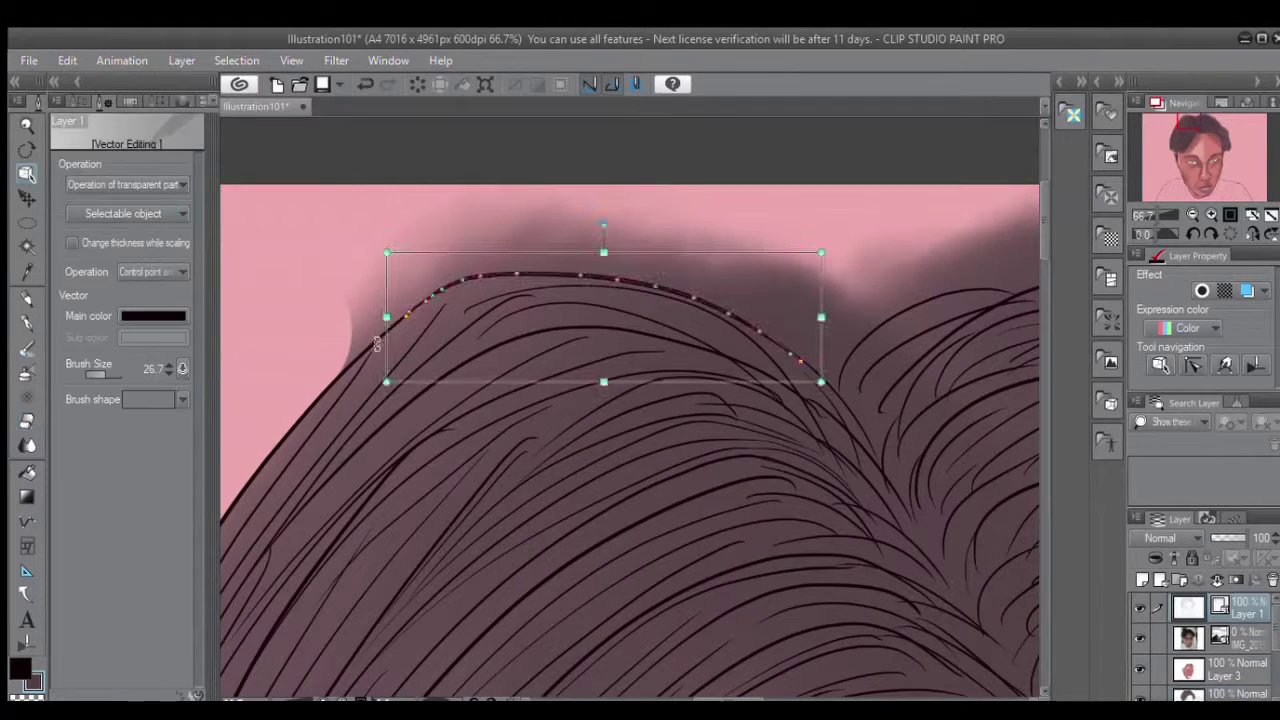
Erase the hair colour above the left crown outline and inside the parting notch, using eraser sizes 2.7 and 5.8 for the notch.
{"action": "mouse_move", "coordinate": [339, 264]}
{"action": "left_mouse_down"}
{"action": "mouse_move", "coordinate": [451, 200]}
{"action": "mouse_move", "coordinate": [586, 189]}
{"action": "mouse_move", "coordinate": [729, 217]}
{"action": "mouse_move", "coordinate": [790, 255]}
{"action": "left_mouse_up"}
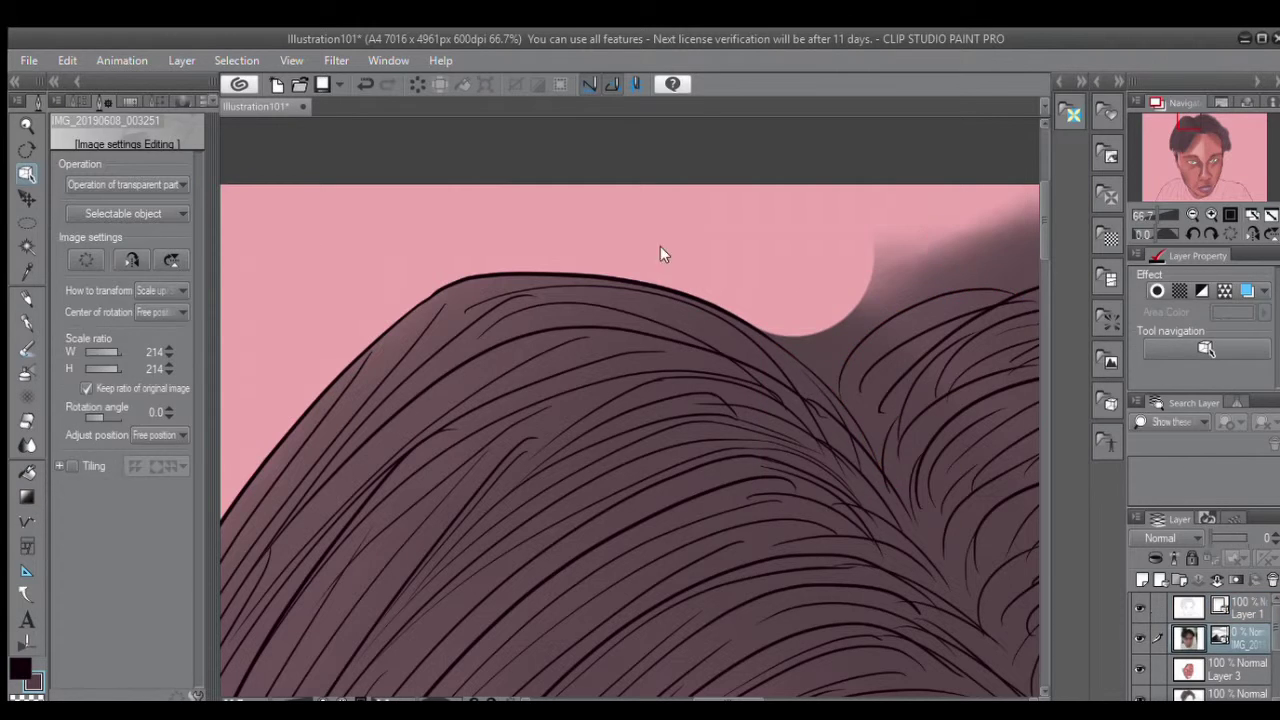
{"action": "left_click_drag", "start_coordinate": [520, 226], "coordinate": [661, 328]}
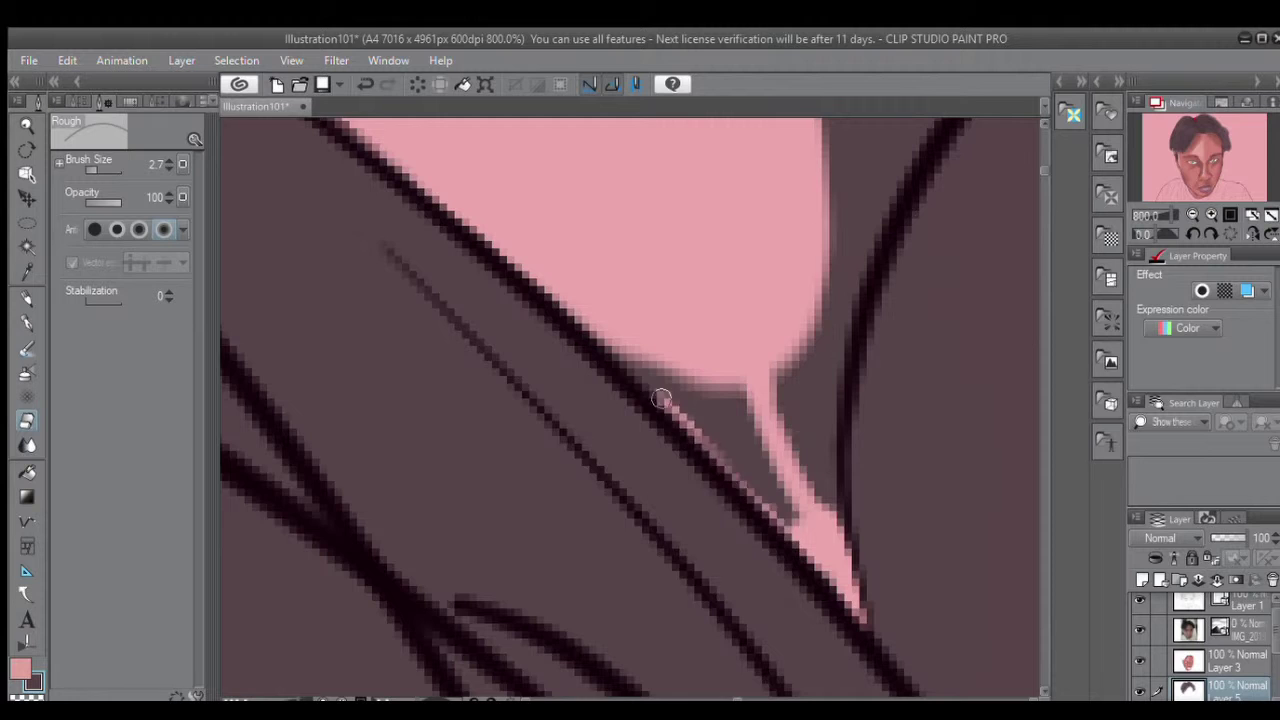
{"action": "left_click_drag", "start_coordinate": [661, 399], "coordinate": [771, 437]}
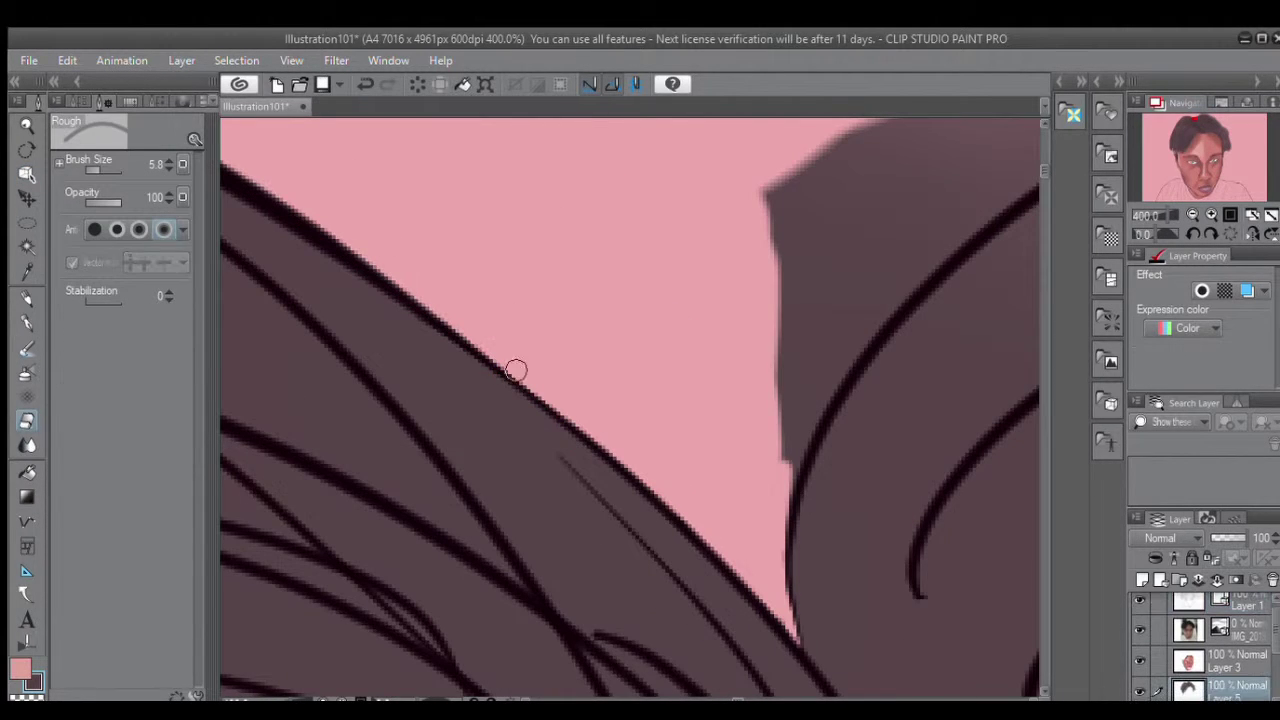
Erase the hair colour spilling above the outline just right of the parting with the eraser at size 34.4.
{"action": "mouse_move", "coordinate": [516, 371]}
{"action": "left_mouse_down"}
{"action": "mouse_move", "coordinate": [751, 180]}
{"action": "mouse_move", "coordinate": [1011, 169]}
{"action": "left_mouse_up"}
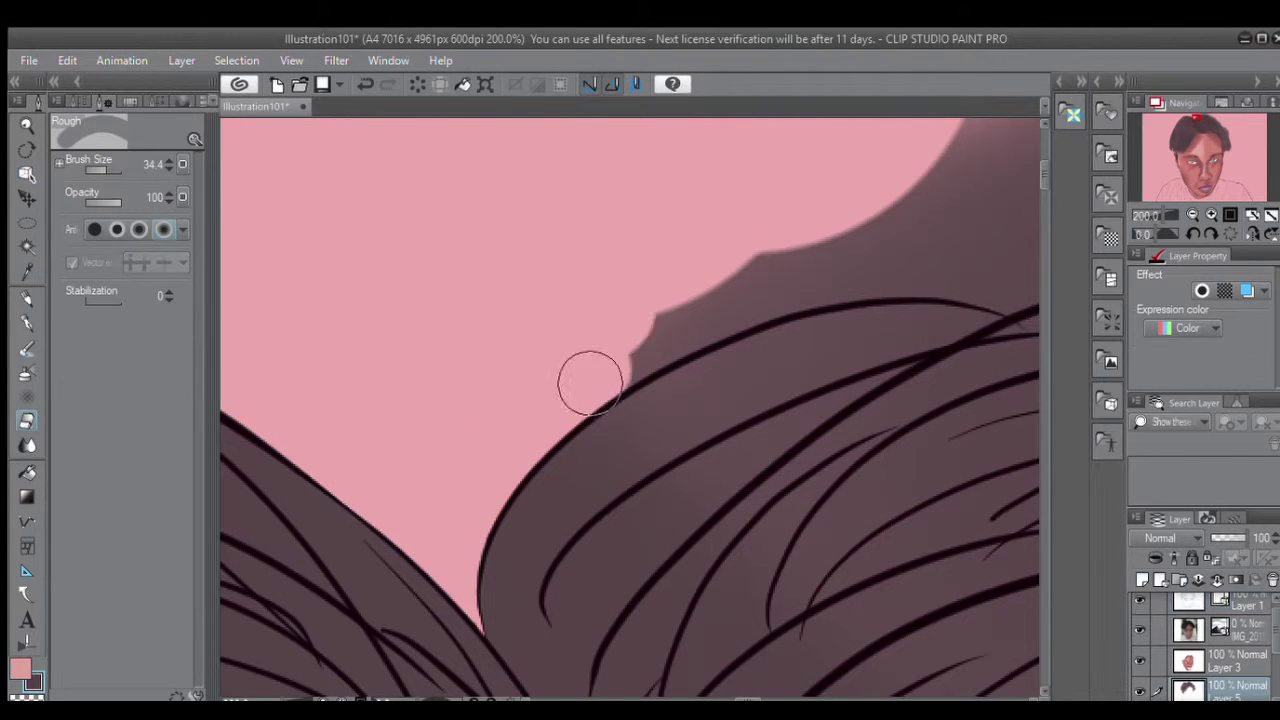
{"action": "mouse_move", "coordinate": [586, 374]}
{"action": "left_mouse_down"}
{"action": "mouse_move", "coordinate": [740, 303]}
{"action": "mouse_move", "coordinate": [960, 262]}
{"action": "left_mouse_up"}
{"action": "mouse_move", "coordinate": [745, 300]}
{"action": "left_mouse_down"}
{"action": "mouse_move", "coordinate": [680, 271]}
{"action": "mouse_move", "coordinate": [777, 251]}
{"action": "left_mouse_up"}
{"action": "left_click_drag", "start_coordinate": [777, 251], "coordinate": [820, 210]}
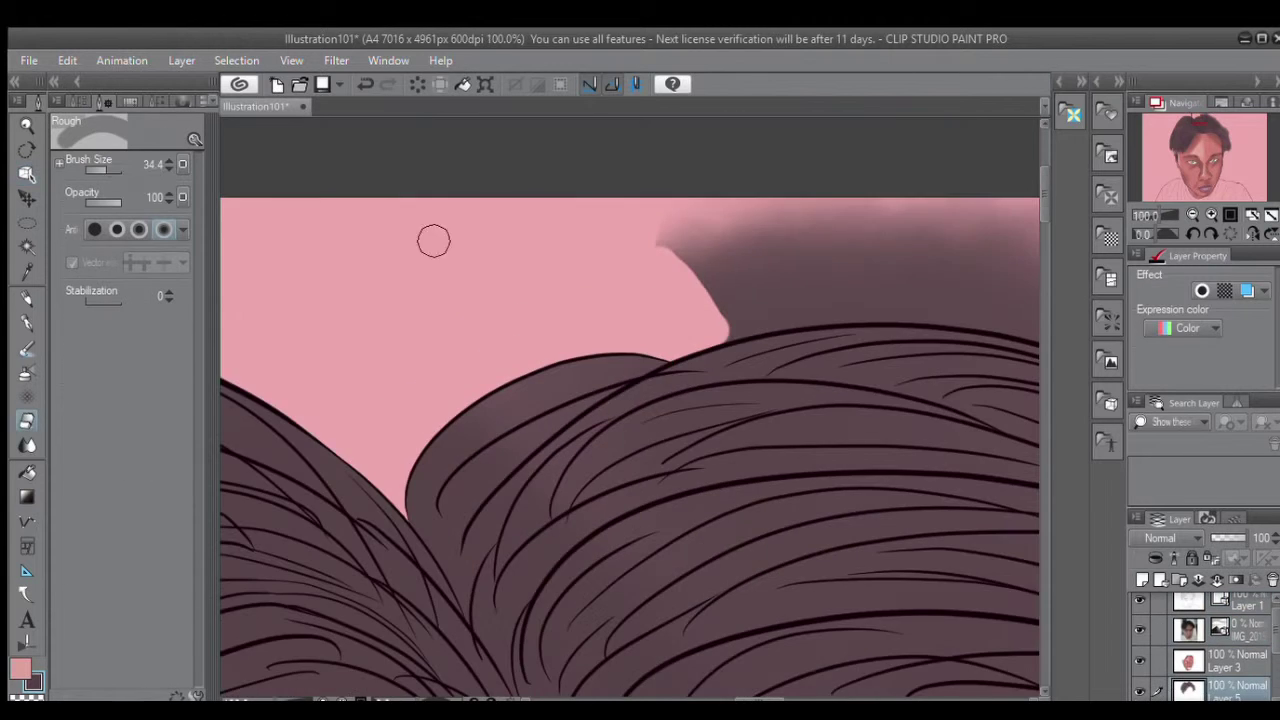
Erase the hair colour spilling over the outline of the right crown slope with the eraser at size 122.4.
{"action": "mouse_move", "coordinate": [350, 290]}
{"action": "left_mouse_down"}
{"action": "mouse_move", "coordinate": [685, 247]}
{"action": "mouse_move", "coordinate": [682, 288]}
{"action": "mouse_move", "coordinate": [923, 377]}
{"action": "left_mouse_up"}
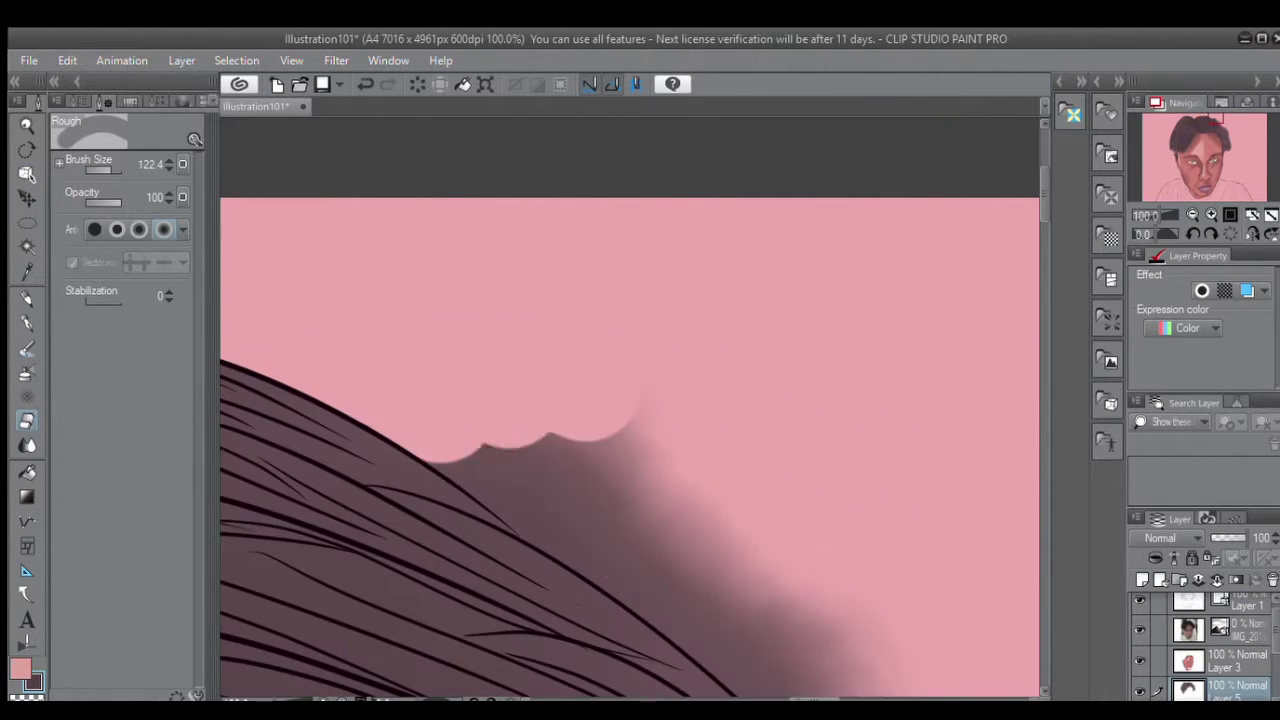
{"action": "left_click_drag", "start_coordinate": [486, 434], "coordinate": [571, 497]}
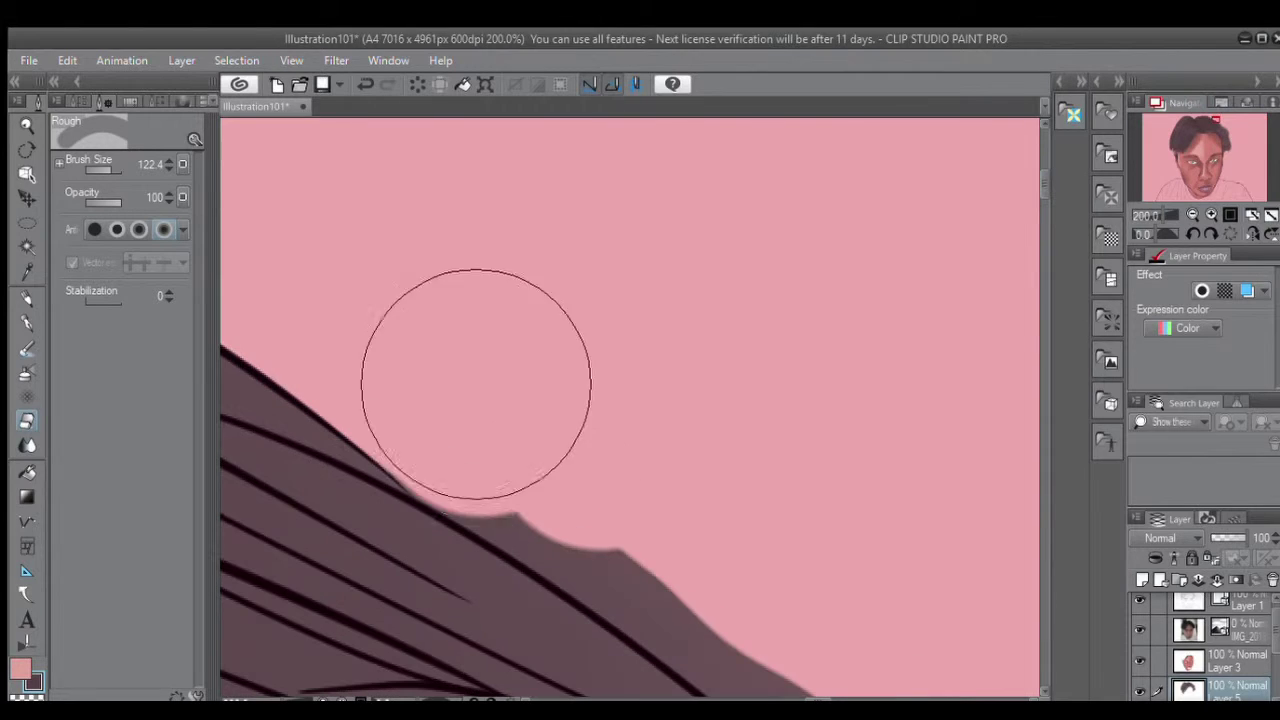
{"action": "mouse_move", "coordinate": [477, 386]}
{"action": "left_mouse_down"}
{"action": "mouse_move", "coordinate": [494, 406]}
{"action": "mouse_move", "coordinate": [620, 450]}
{"action": "left_mouse_up"}
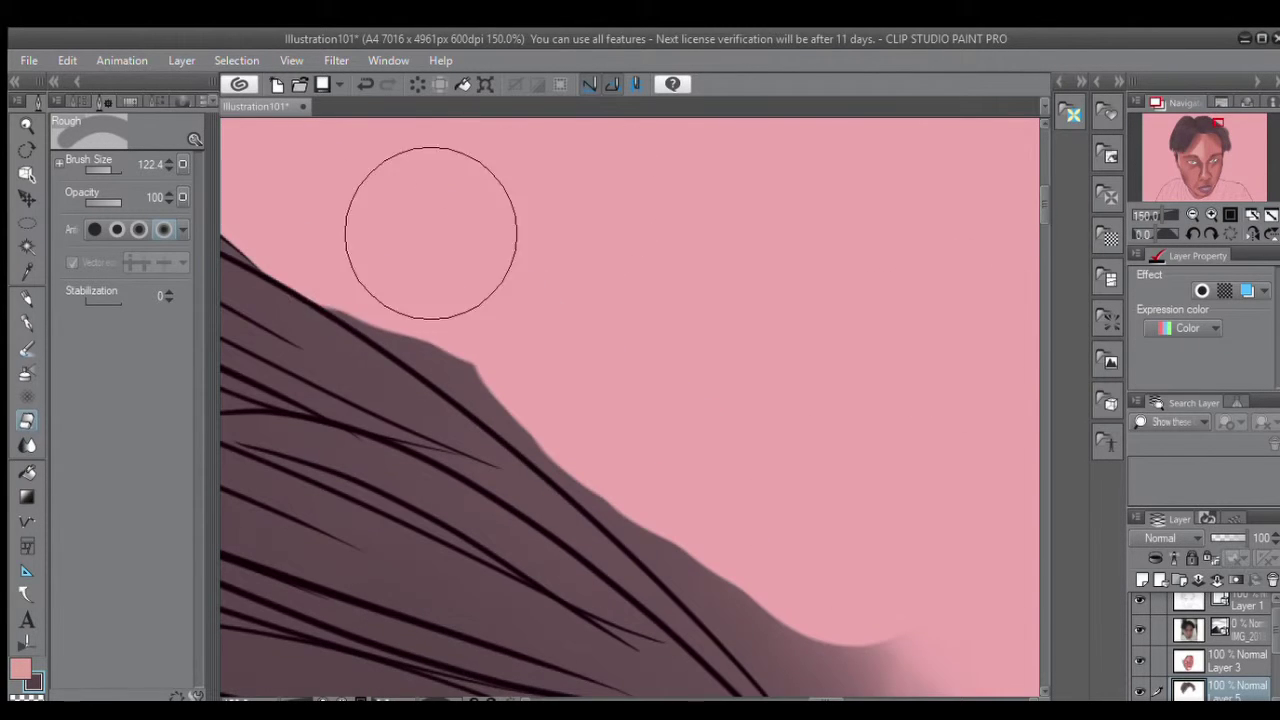
{"action": "mouse_move", "coordinate": [429, 231]}
{"action": "left_mouse_down"}
{"action": "mouse_move", "coordinate": [405, 262]}
{"action": "mouse_move", "coordinate": [675, 477]}
{"action": "left_mouse_up"}
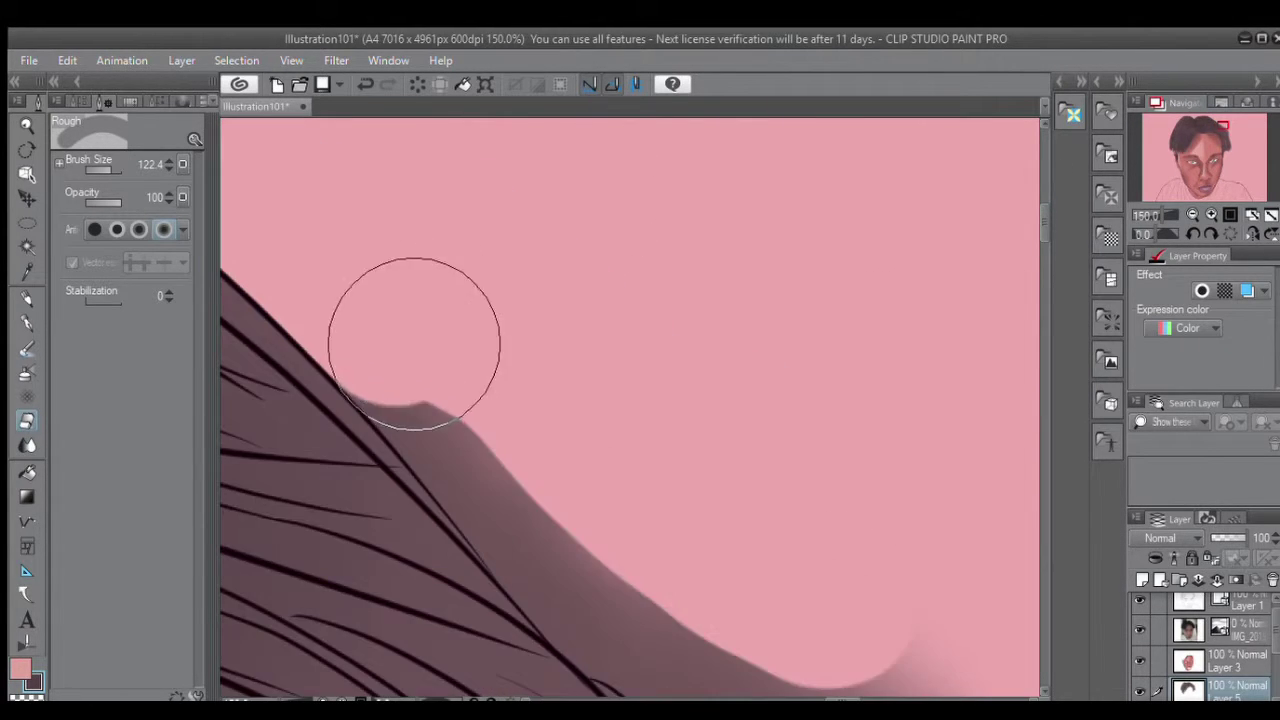
{"action": "mouse_move", "coordinate": [414, 337]}
{"action": "left_mouse_down"}
{"action": "mouse_move", "coordinate": [548, 504]}
{"action": "mouse_move", "coordinate": [583, 517]}
{"action": "left_mouse_up"}
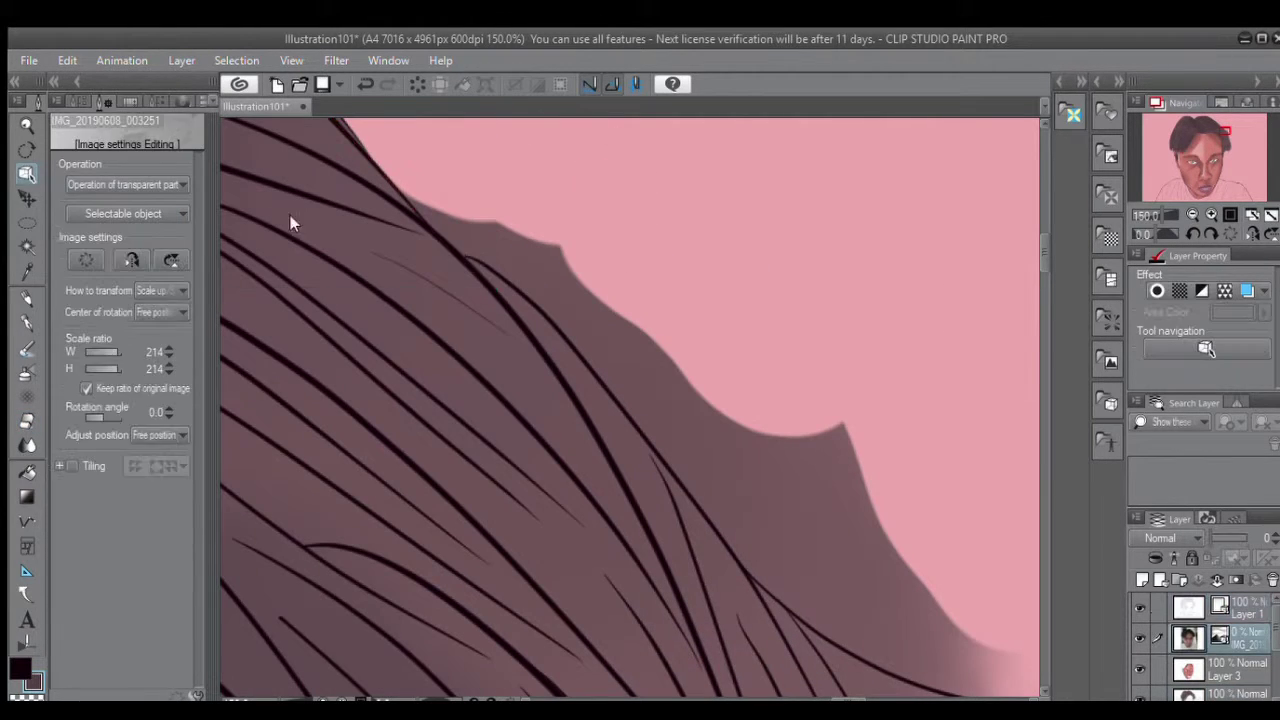
Erase the spilled hair colour down the upper right side of the hair, past the first flyaway strand.
{"action": "key", "text": "b"}
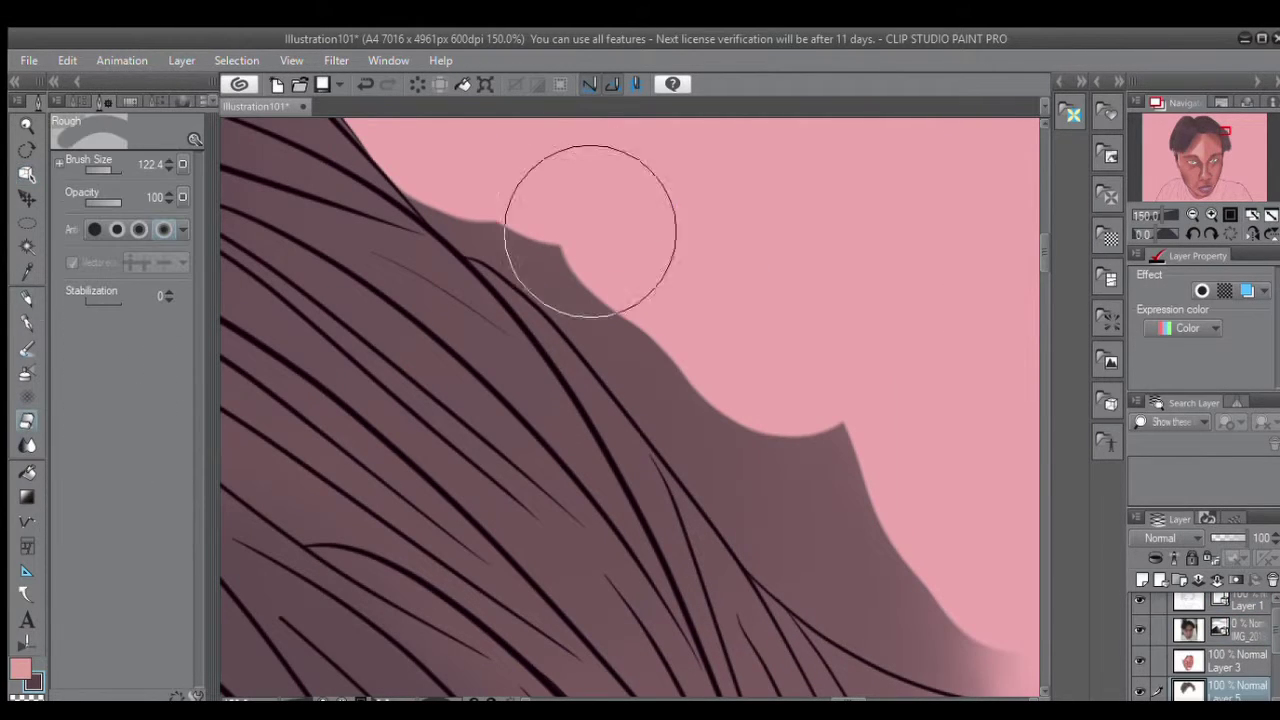
{"action": "mouse_move", "coordinate": [591, 220]}
{"action": "left_mouse_down"}
{"action": "mouse_move", "coordinate": [478, 153]}
{"action": "mouse_move", "coordinate": [580, 229]}
{"action": "mouse_move", "coordinate": [686, 337]}
{"action": "left_mouse_up"}
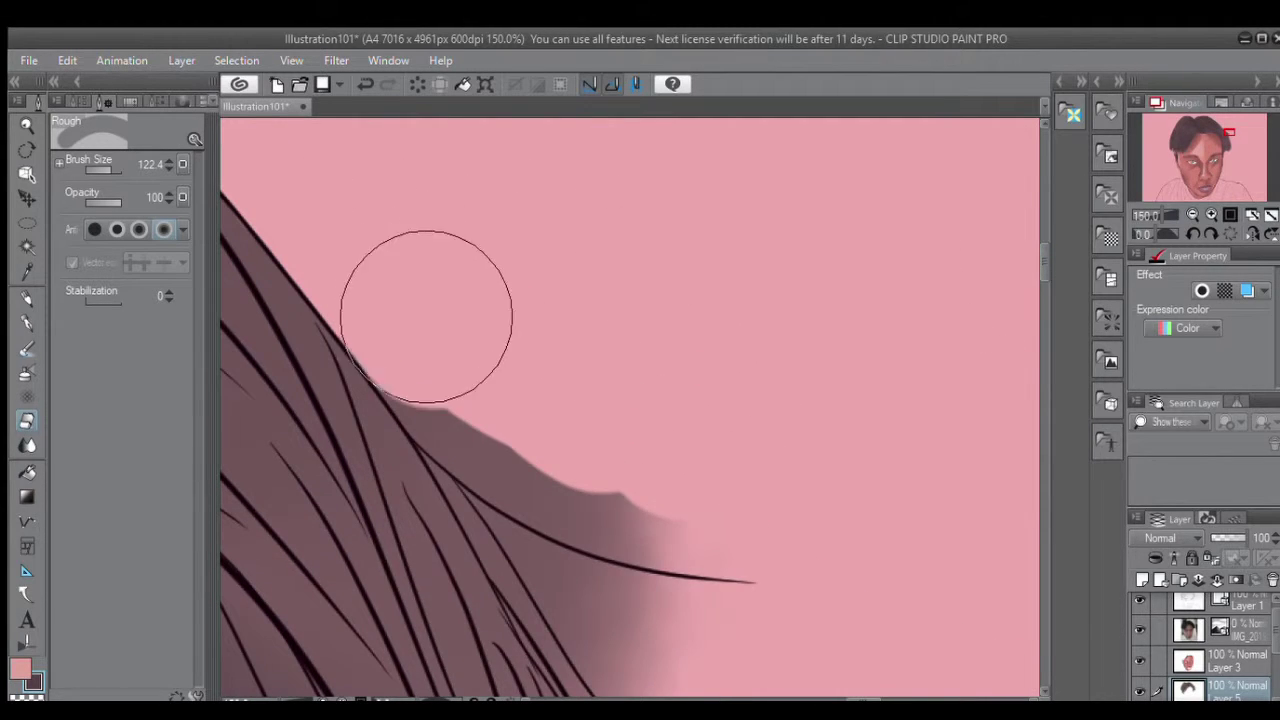
{"action": "mouse_move", "coordinate": [426, 300]}
{"action": "left_mouse_down"}
{"action": "mouse_move", "coordinate": [556, 469]}
{"action": "mouse_move", "coordinate": [459, 354]}
{"action": "mouse_move", "coordinate": [502, 404]}
{"action": "left_mouse_up"}
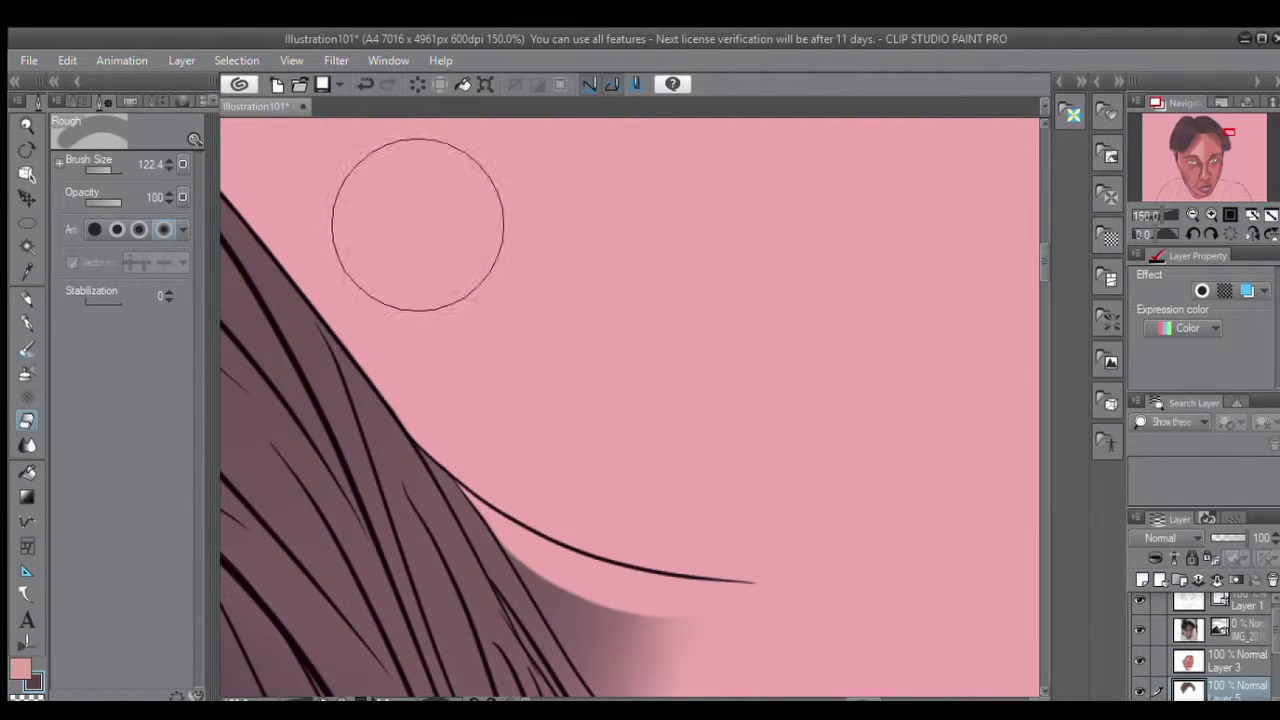
Erase the hair colour around the group of flyaway strands on the right side, using eraser sizes 34.4 and 73.7.
{"action": "scroll", "coordinate": [686, 386], "scroll_direction": "down", "scroll_amount": 3}
{"action": "mouse_move", "coordinate": [686, 386]}
{"action": "left_mouse_down"}
{"action": "mouse_move", "coordinate": [614, 304]}
{"action": "mouse_move", "coordinate": [715, 346]}
{"action": "left_mouse_up"}
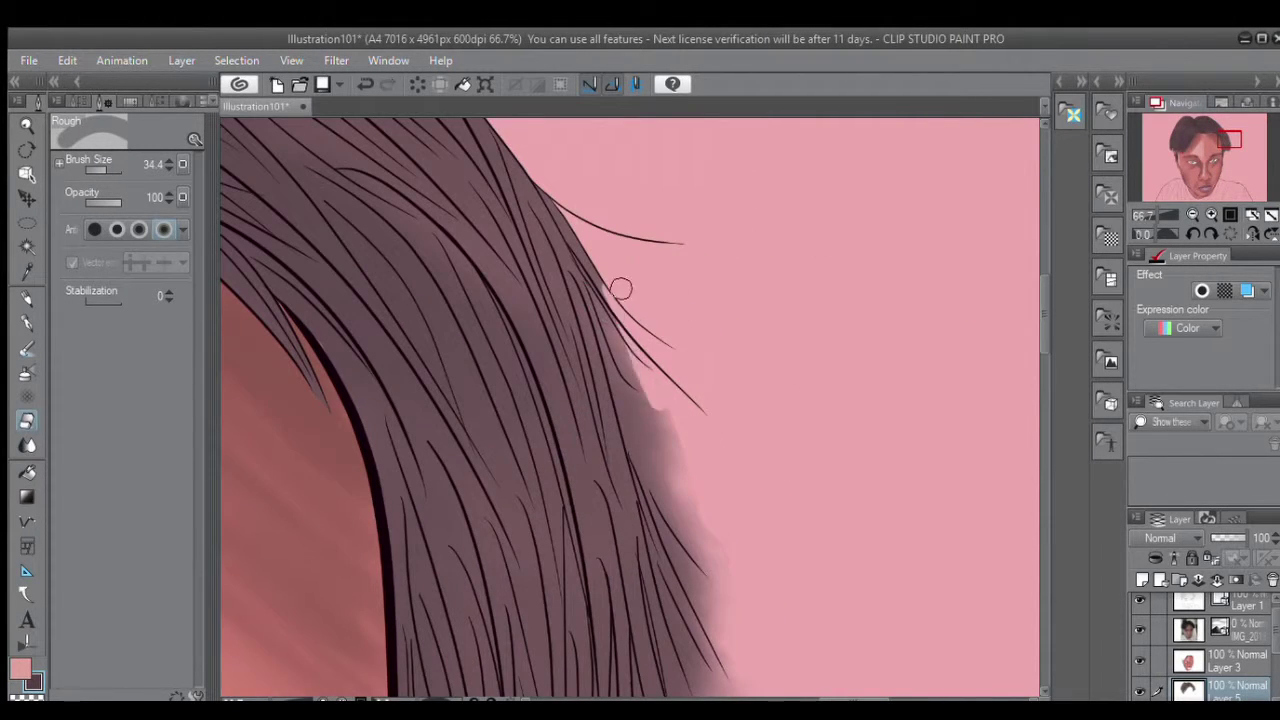
{"action": "left_click_drag", "start_coordinate": [636, 392], "coordinate": [650, 436]}
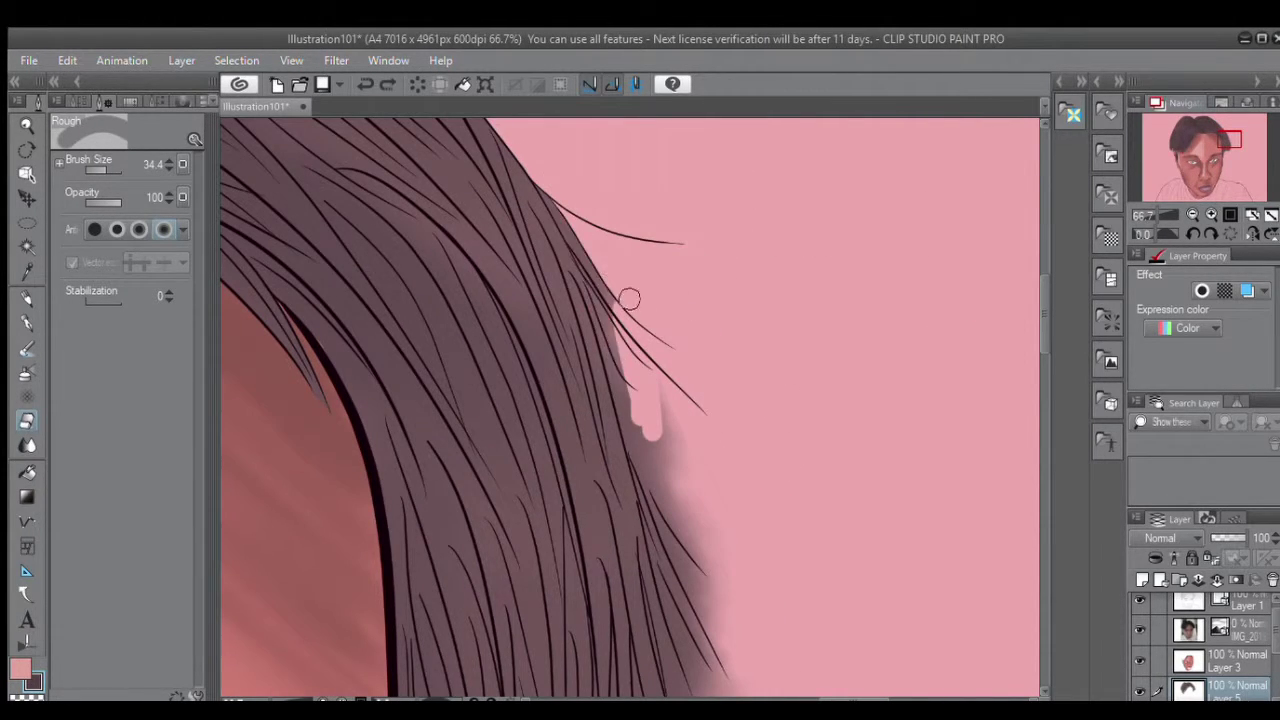
{"action": "left_click_drag", "start_coordinate": [107, 167], "coordinate": [116, 167]}
{"action": "key", "text": "ctrl+z"}
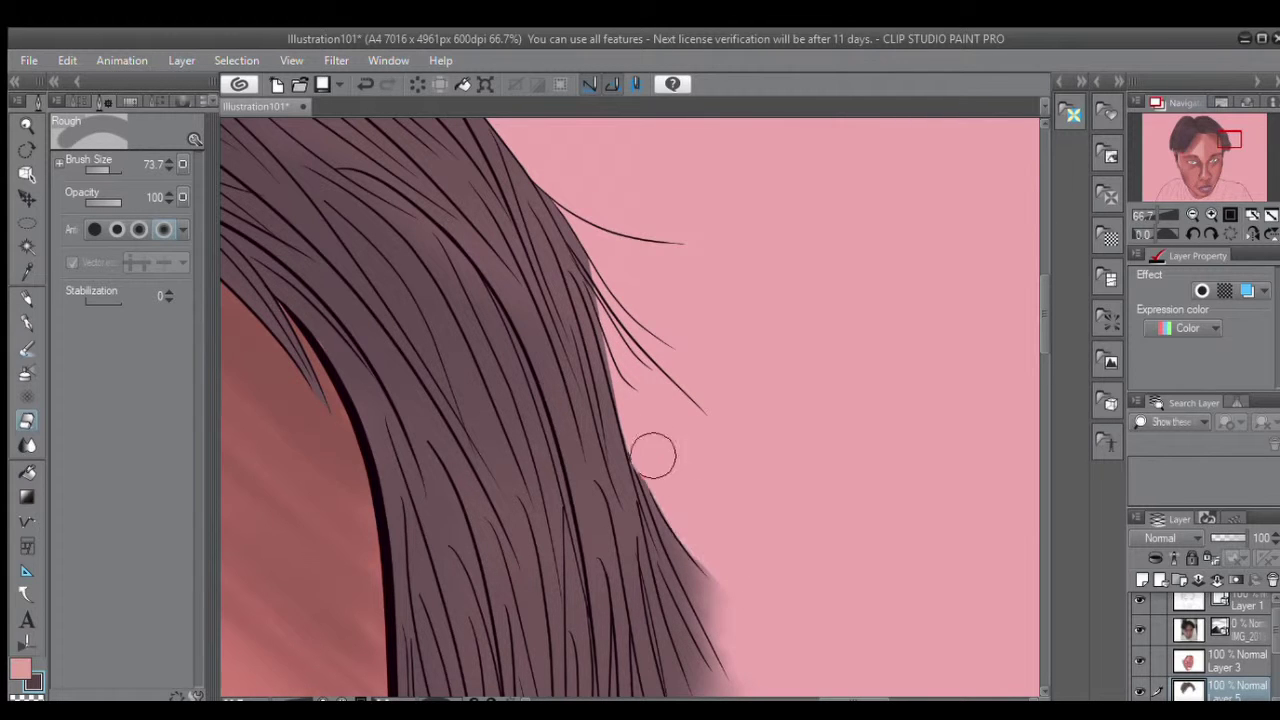
{"action": "key", "text": "o"}
{"action": "left_click", "coordinate": [622, 452]}
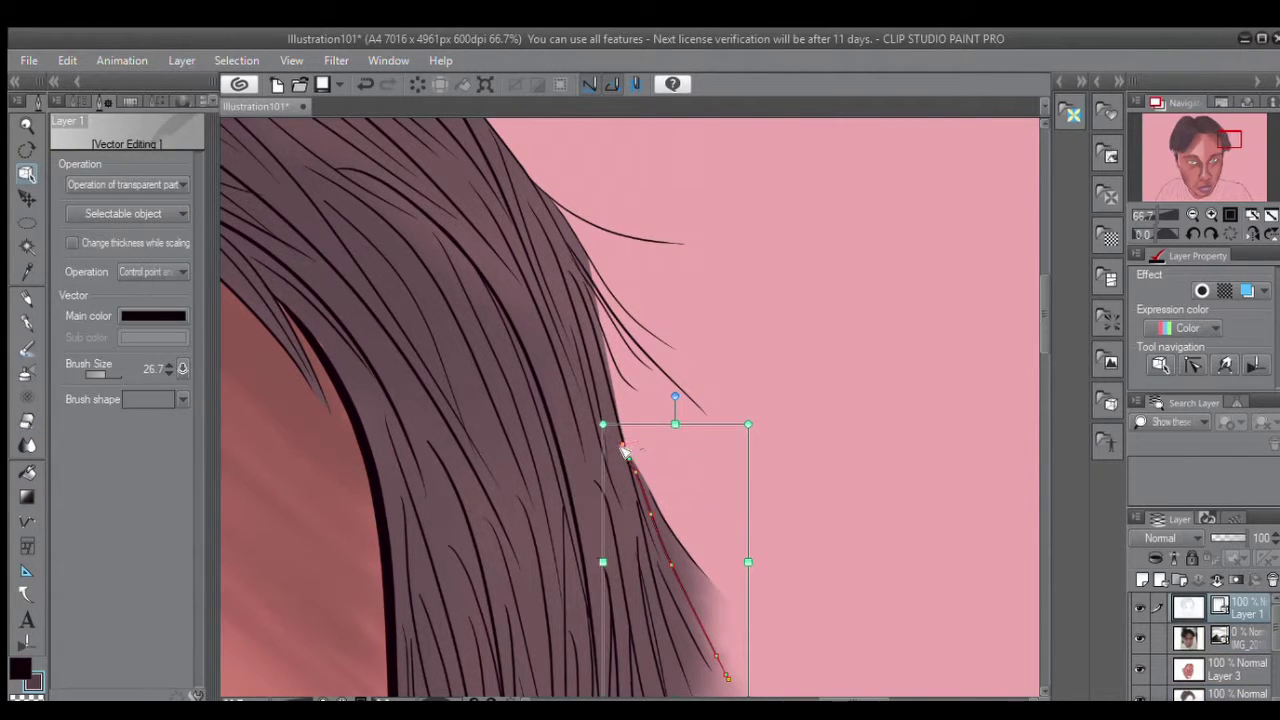
{"action": "key", "text": "e"}
Erase the hair colour past the lower right hair edge and below its strand tips at size 73.7, and save the illustration.
{"action": "scroll", "coordinate": [551, 397], "scroll_direction": "down", "scroll_amount": 2}
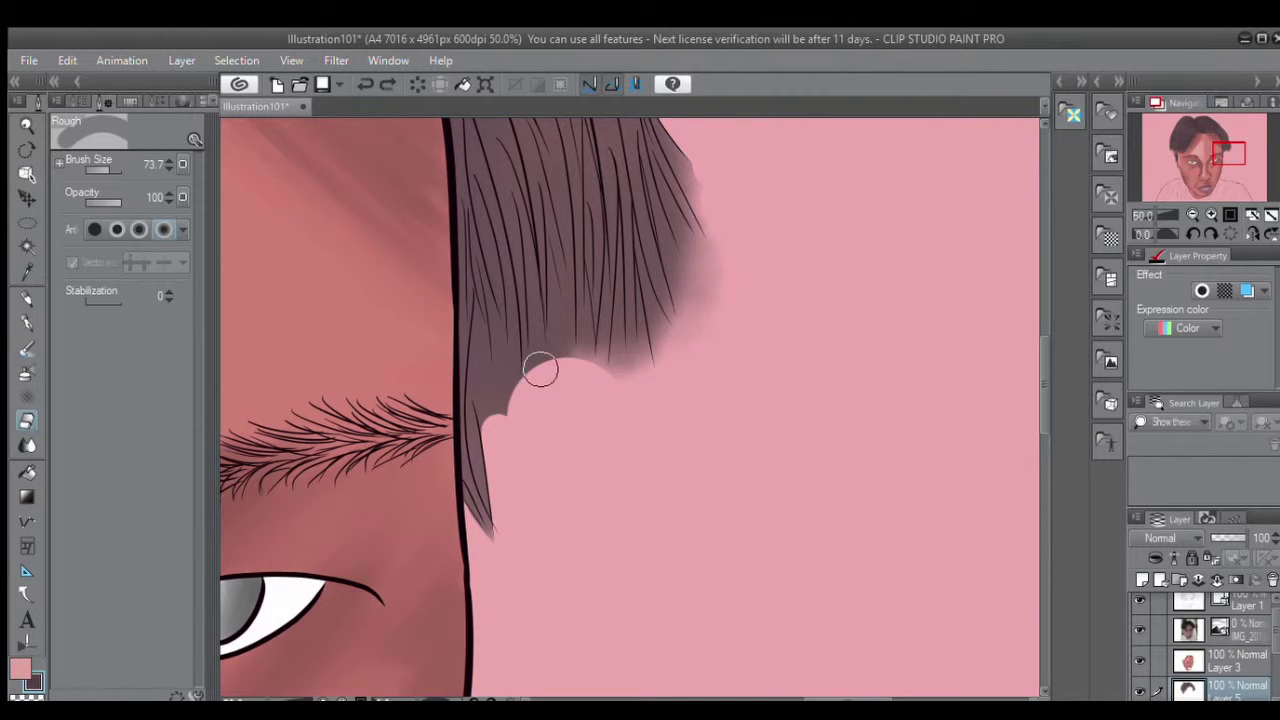
{"action": "scroll", "coordinate": [540, 370], "scroll_direction": "up", "scroll_amount": 2}
{"action": "mouse_move", "coordinate": [691, 194]}
{"action": "left_mouse_down"}
{"action": "mouse_move", "coordinate": [634, 457]}
{"action": "mouse_move", "coordinate": [670, 380]}
{"action": "mouse_move", "coordinate": [645, 143]}
{"action": "left_mouse_up"}
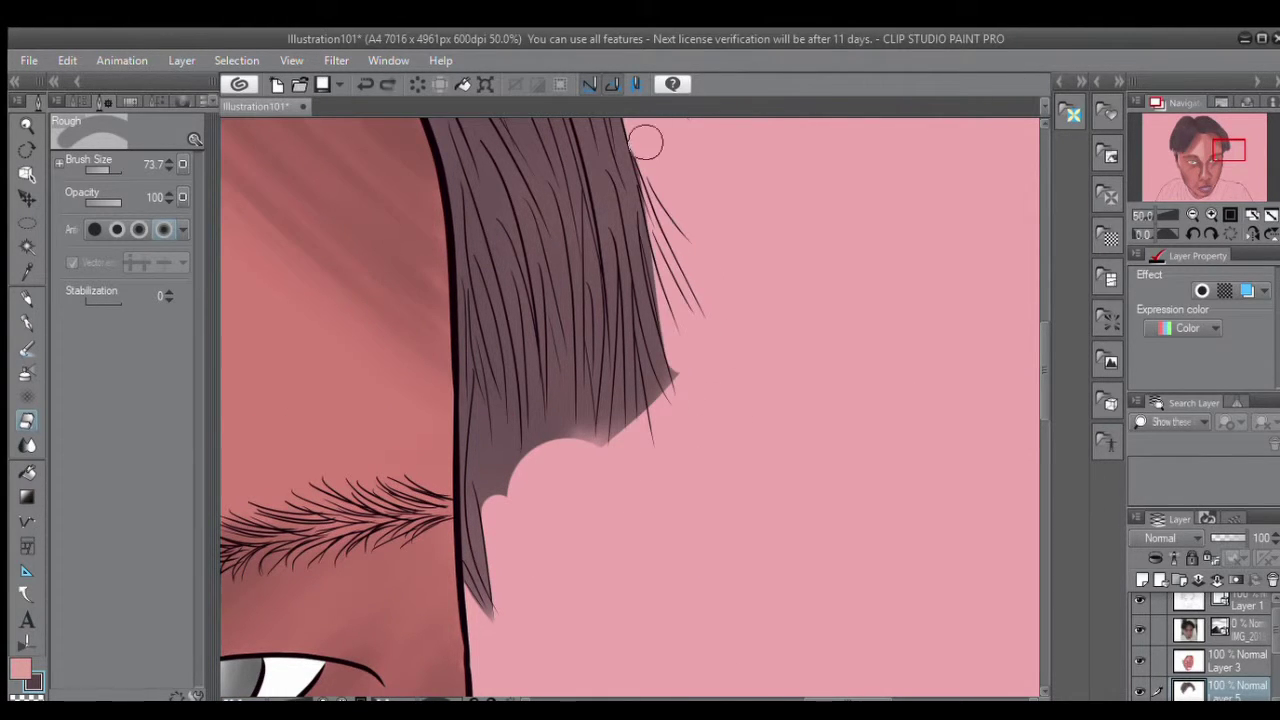
{"action": "scroll", "coordinate": [1002, 320], "scroll_direction": "down", "scroll_amount": 1}
{"action": "scroll", "coordinate": [612, 292], "scroll_direction": "up", "scroll_amount": 1}
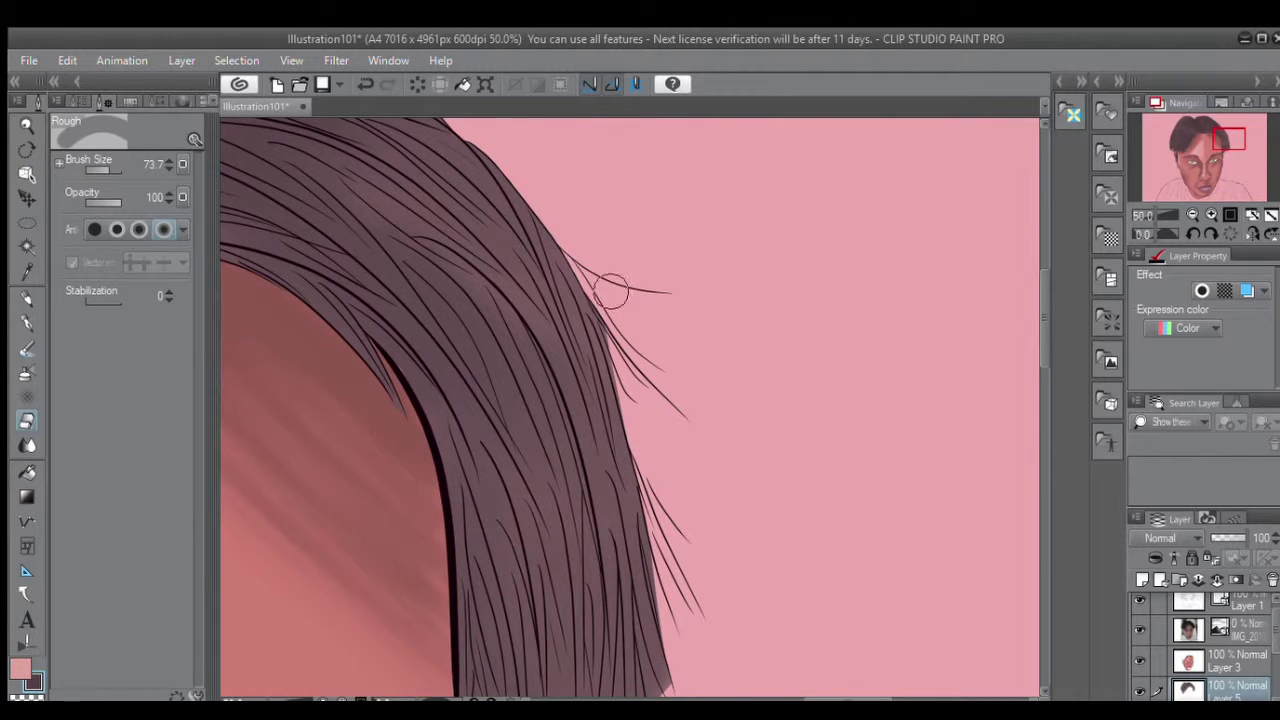
{"action": "scroll", "coordinate": [855, 337], "scroll_direction": "down", "scroll_amount": 5}
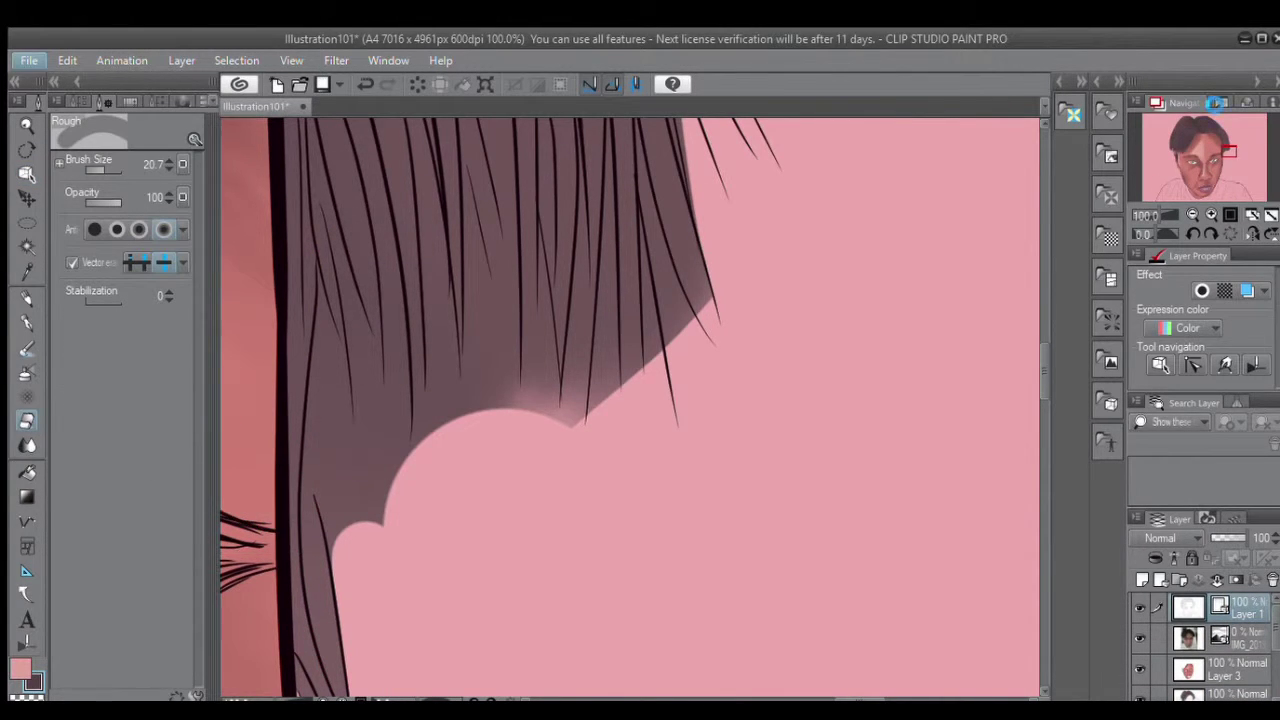
{"action": "left_click_drag", "start_coordinate": [354, 295], "coordinate": [380, 381]}
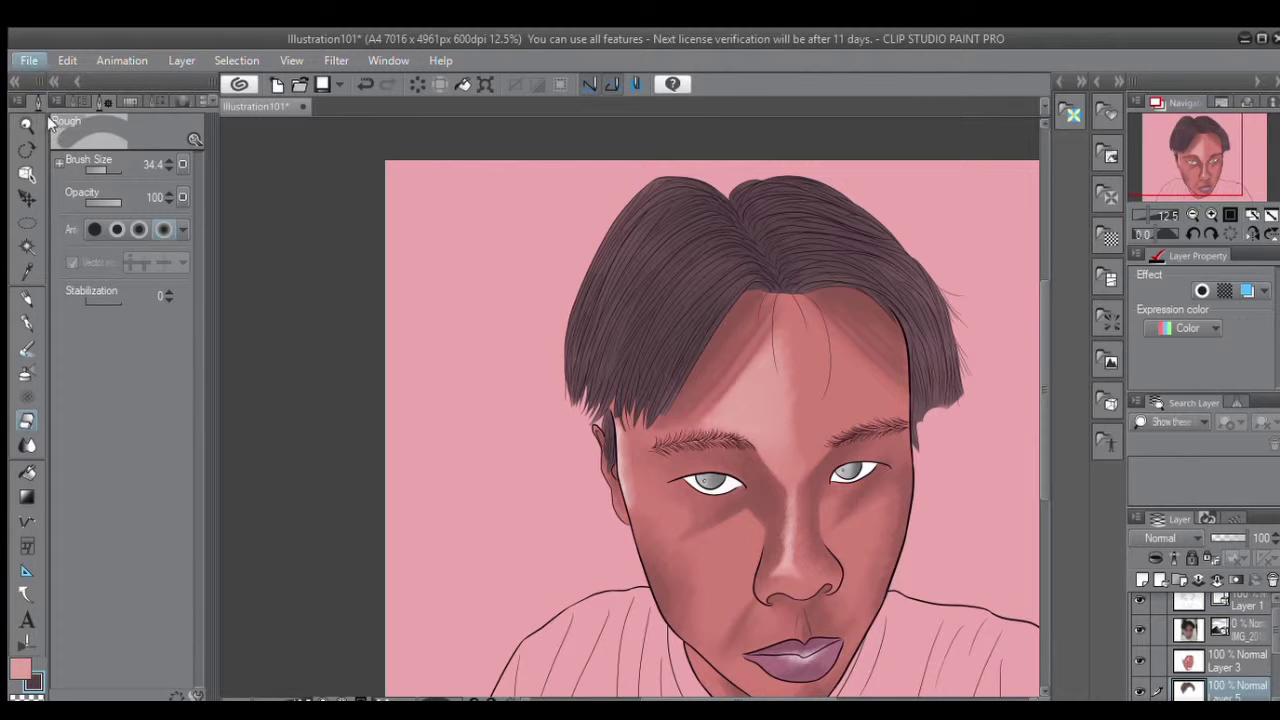
{"action": "key", "text": "ctrl+s"}
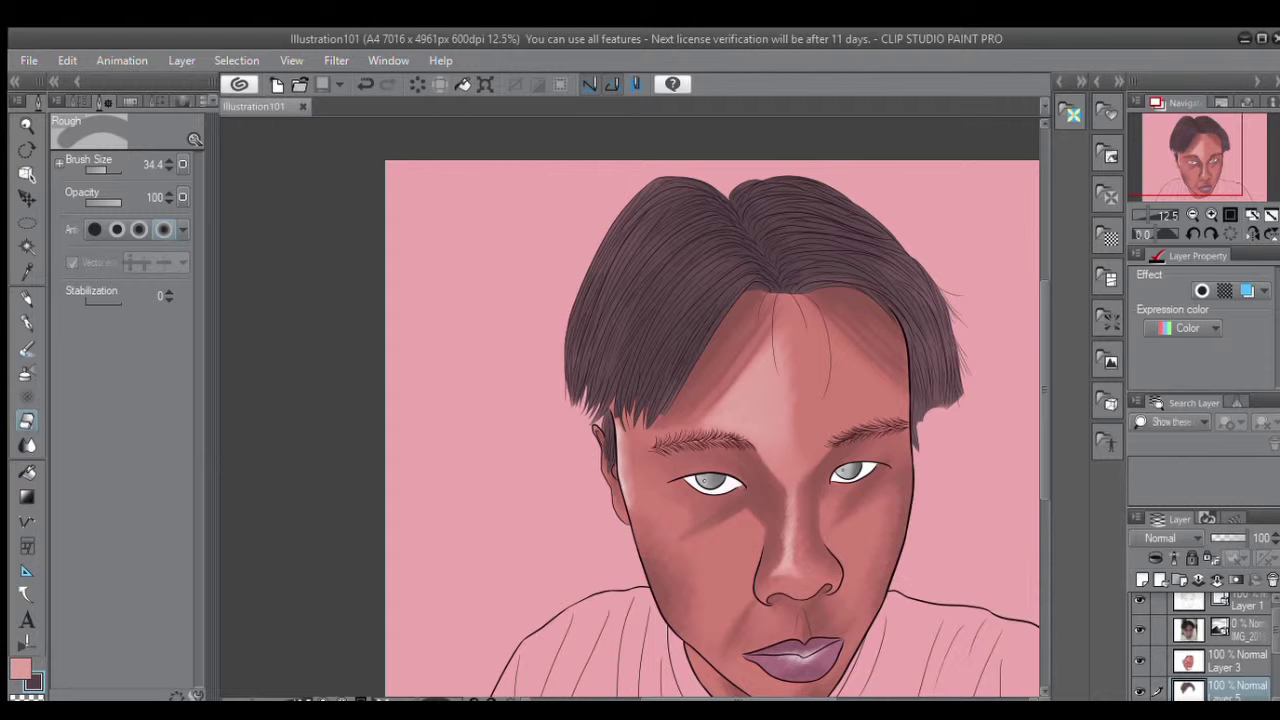
Erase the hair colour inside the narrow gap between the strands beside the right temple, reducing the eraser from 26.7 to 9.7 and 4.5.
{"action": "scroll", "coordinate": [851, 603], "scroll_direction": "up", "scroll_amount": 5}
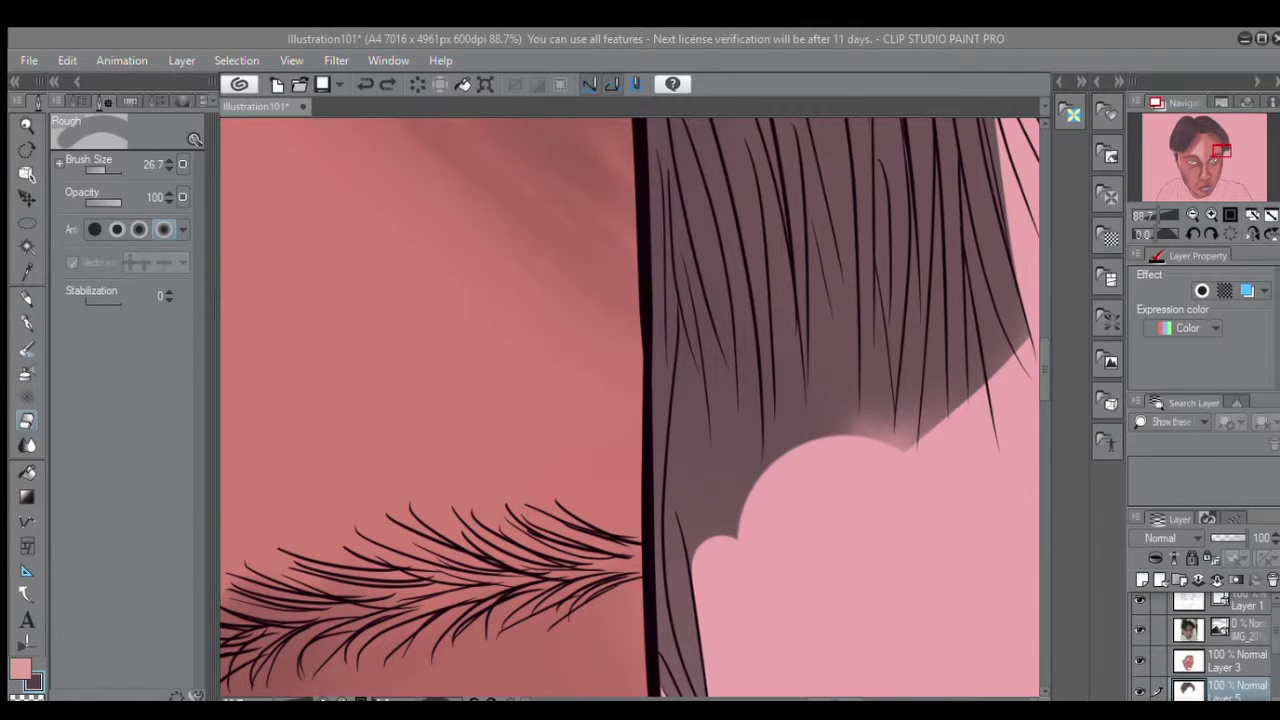
{"action": "left_click_drag", "start_coordinate": [700, 575], "coordinate": [680, 417]}
{"action": "scroll", "coordinate": [680, 417], "scroll_direction": "up", "scroll_amount": 3}
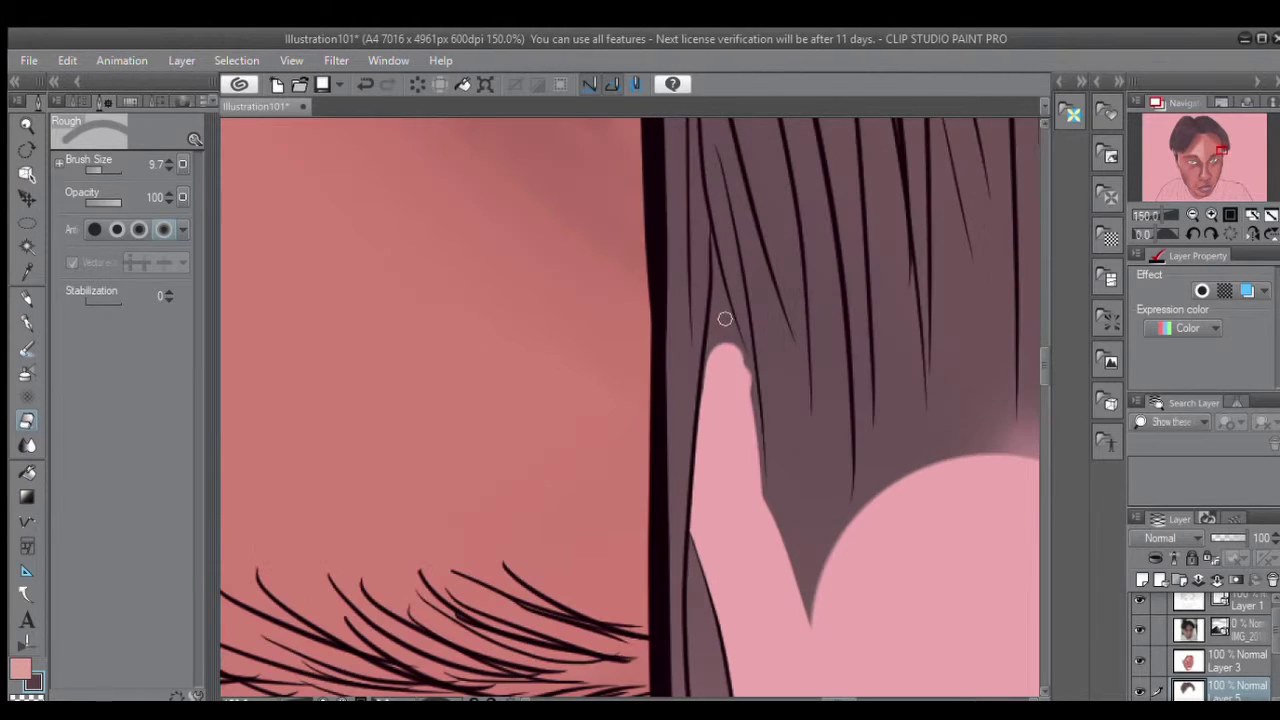
{"action": "left_click_drag", "start_coordinate": [723, 323], "coordinate": [742, 389]}
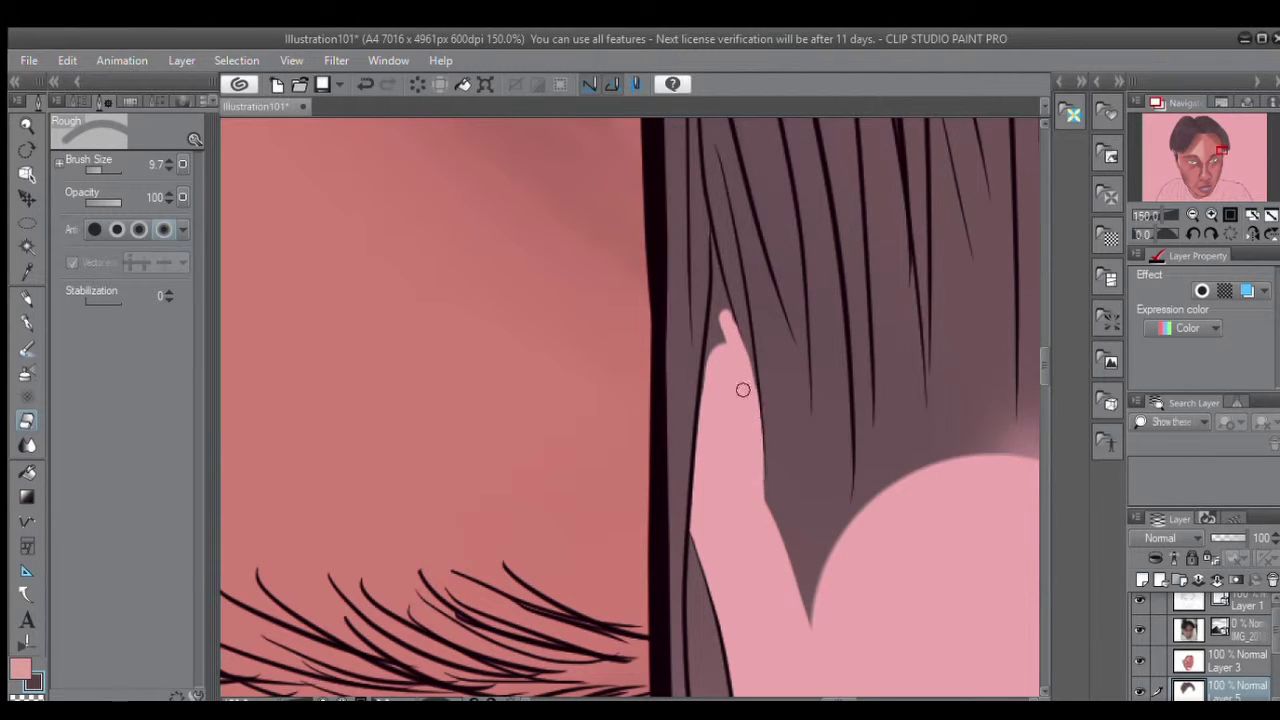
{"action": "left_click", "coordinate": [93, 170]}
{"action": "left_click_drag", "start_coordinate": [707, 238], "coordinate": [716, 285]}
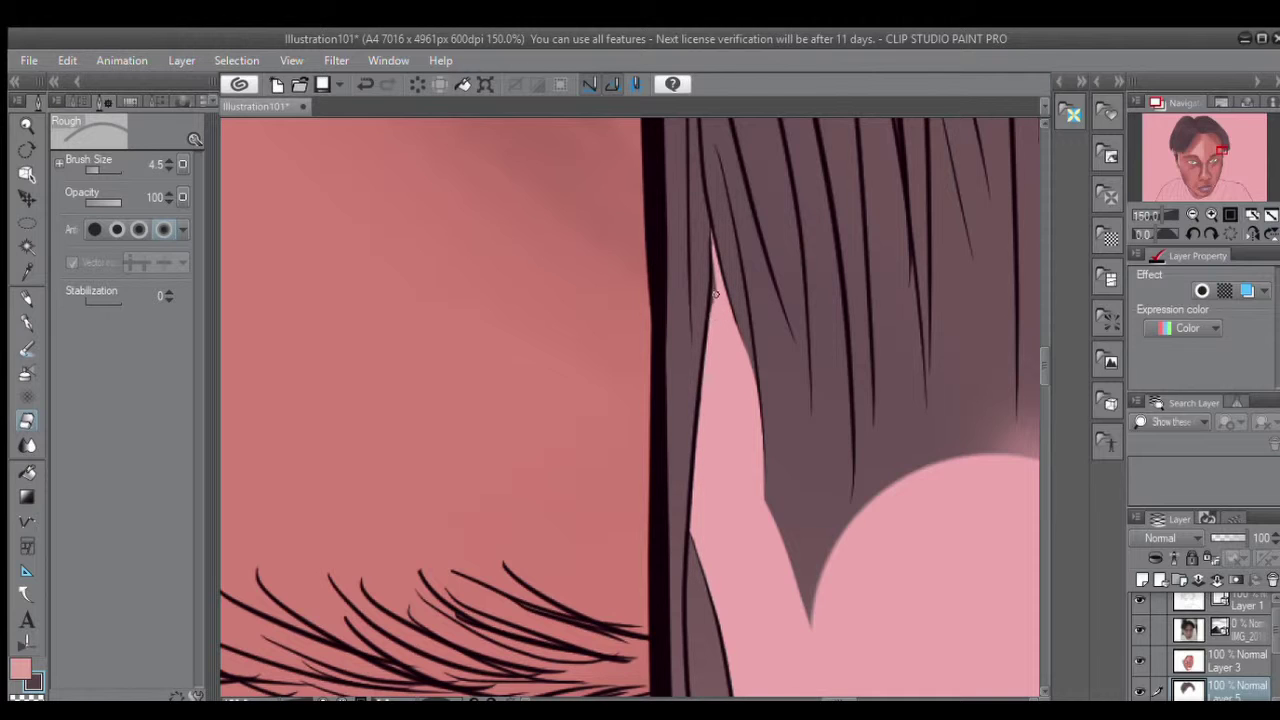
Cut out the hair colour between the next two strand tips near the right temple, using eraser sizes 2.7, 16.1 and 3.5.
{"action": "left_click_drag", "start_coordinate": [790, 344], "coordinate": [815, 430]}
{"action": "key", "text": "ctrl+z"}
{"action": "left_click_drag", "start_coordinate": [789, 342], "coordinate": [815, 436]}
{"action": "key", "text": "ctrl+z"}
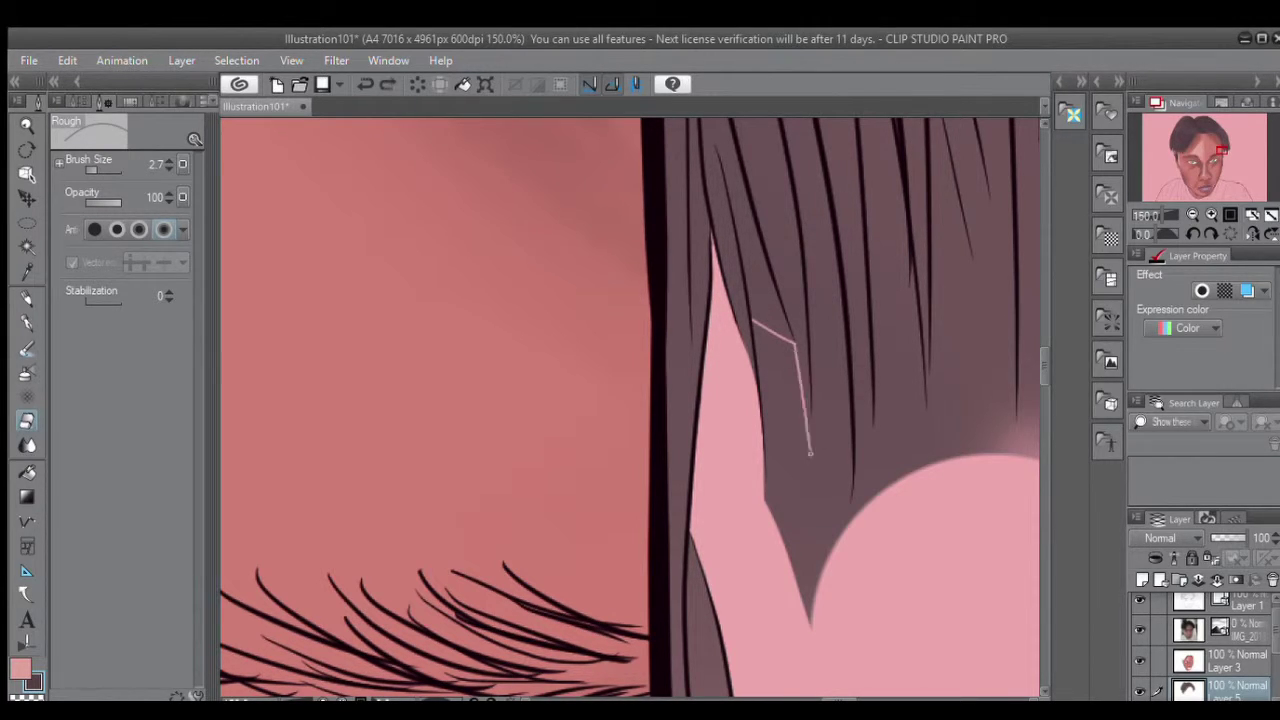
{"action": "key", "text": "ctrl+plus"}
{"action": "left_click", "coordinate": [104, 170]}
{"action": "mouse_move", "coordinate": [820, 337]}
{"action": "left_mouse_down"}
{"action": "mouse_move", "coordinate": [847, 661]}
{"action": "mouse_move", "coordinate": [838, 333]}
{"action": "left_mouse_up"}
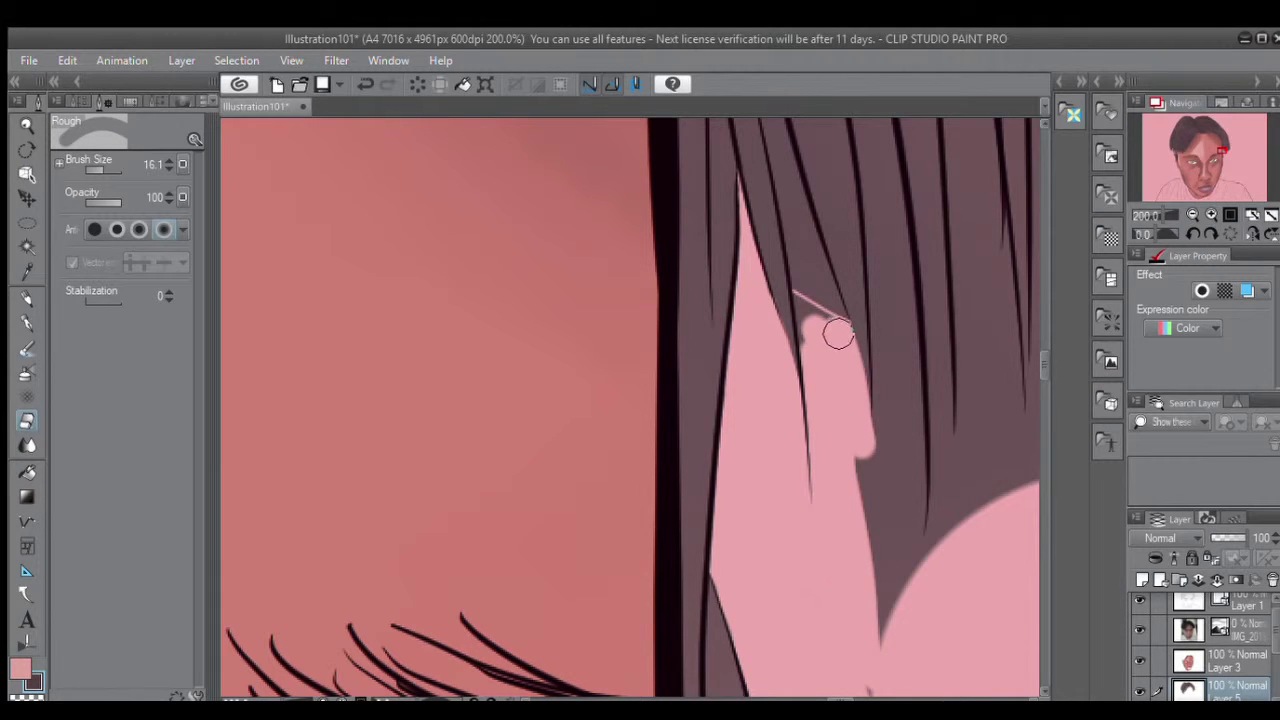
{"action": "key", "text": "["}
{"action": "key", "text": "["}
{"action": "key", "text": "["}
{"action": "key", "text": "["}
{"action": "key", "text": "["}
{"action": "key", "text": "["}
{"action": "key", "text": "["}
{"action": "key", "text": "["}
{"action": "key", "text": "["}
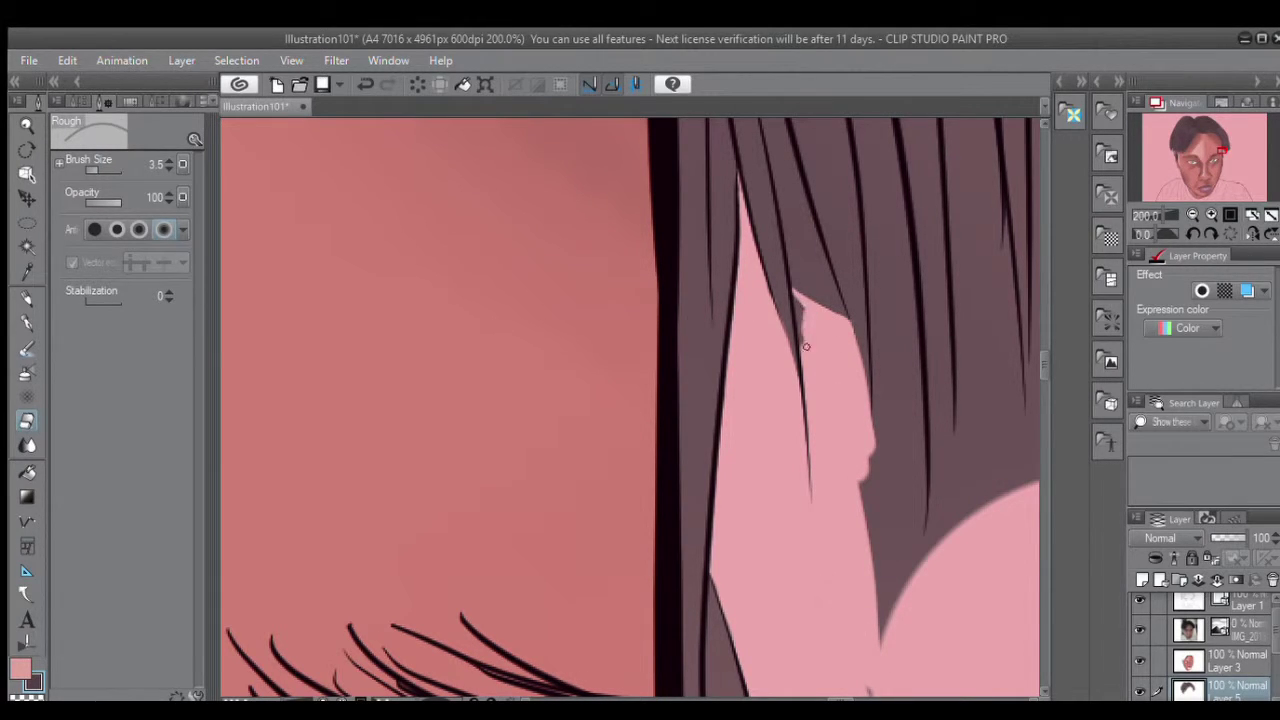
{"action": "key", "text": "b"}
{"action": "key", "text": "e"}
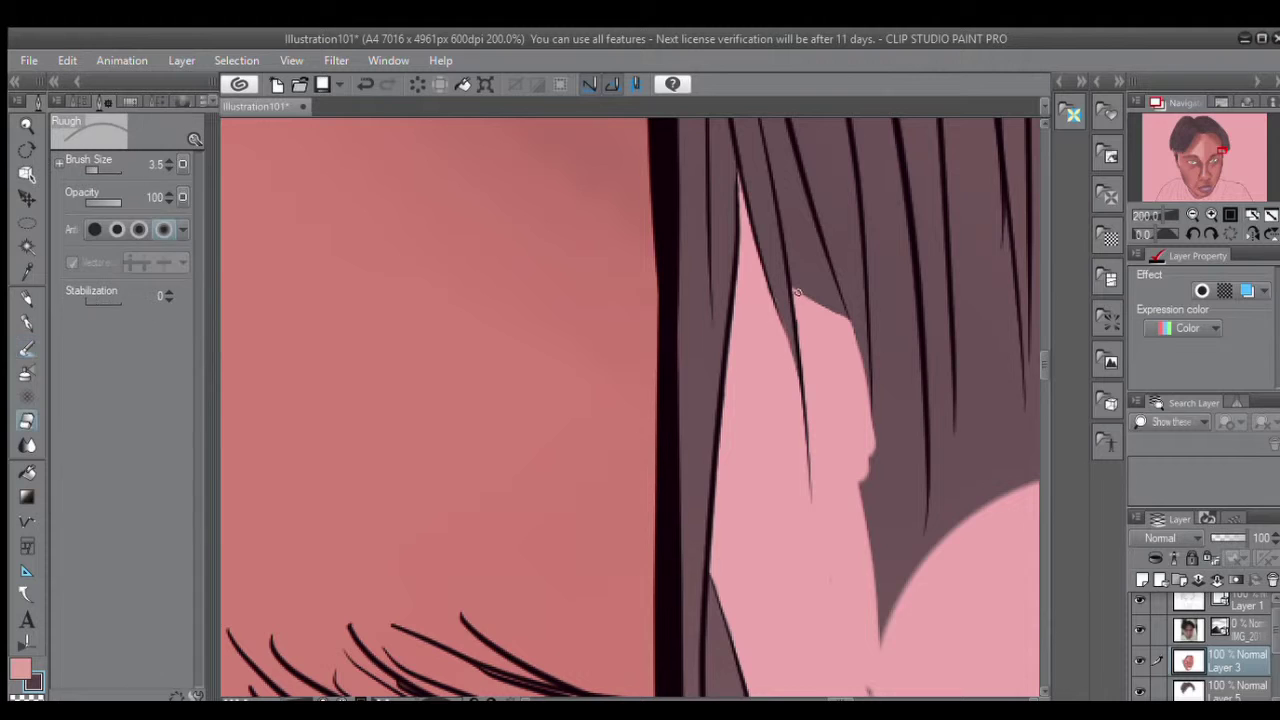
Erase the hair colour on both sides of the long strand right of the temple gap to form a pointed tip.
{"action": "key", "text": "b"}
{"action": "key", "text": "ctrl+plus"}
{"action": "key", "text": "ctrl+plus"}
{"action": "key", "text": "ctrl+minus"}
{"action": "key", "text": "ctrl+minus"}
{"action": "key", "text": "j"}
{"action": "mouse_move", "coordinate": [765, 490]}
{"action": "left_mouse_down"}
{"action": "mouse_move", "coordinate": [751, 420]}
{"action": "mouse_move", "coordinate": [792, 430]}
{"action": "mouse_move", "coordinate": [812, 370]}
{"action": "left_mouse_up"}
{"action": "key", "text": "["}
{"action": "key", "text": "["}
{"action": "key", "text": "["}
{"action": "key", "text": "["}
{"action": "key", "text": "["}
{"action": "key", "text": "["}
{"action": "key", "text": "["}
{"action": "key", "text": "["}
{"action": "key", "text": "ctrl+plus"}
{"action": "key", "text": "ctrl+plus"}
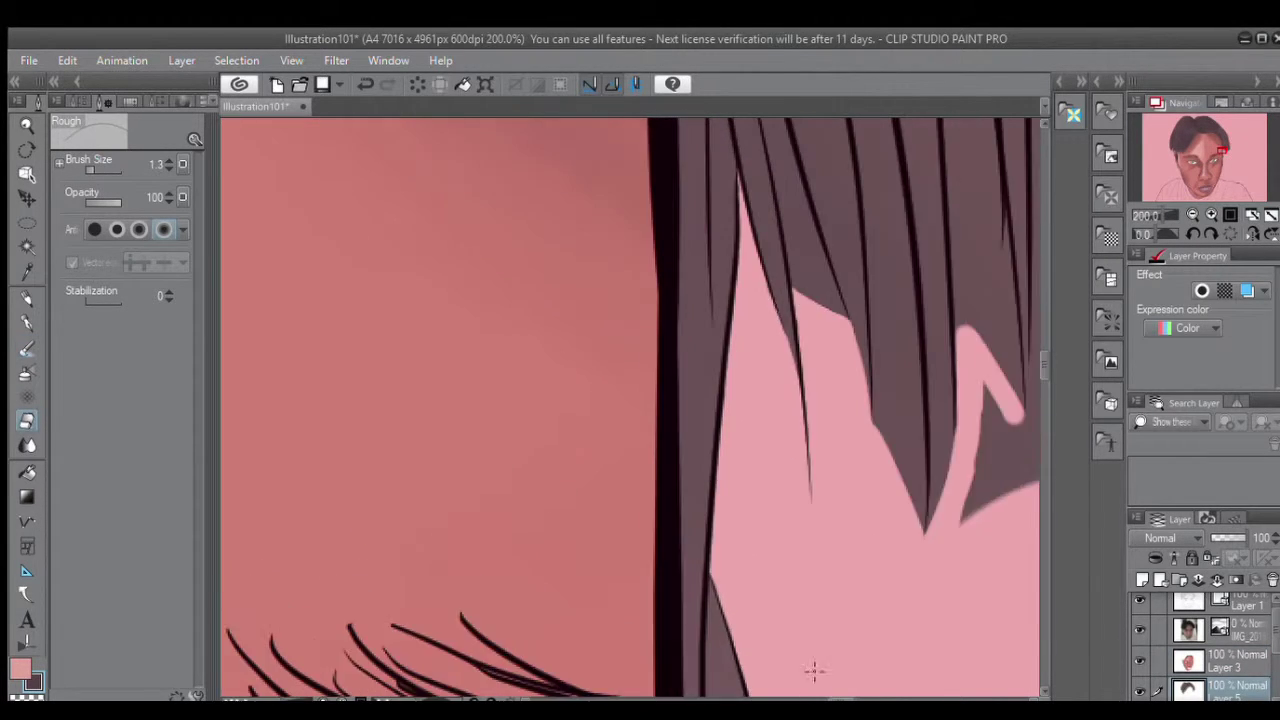
Clear the leftover colour right of the pointed tip with the eraser at size 16.1 and trim the tip's edge at size 5.8.
{"action": "key", "text": "]"}
{"action": "key", "text": "]"}
{"action": "key", "text": "]"}
{"action": "key", "text": "]"}
{"action": "mouse_move", "coordinate": [828, 418]}
{"action": "left_mouse_down"}
{"action": "mouse_move", "coordinate": [824, 469]}
{"action": "mouse_move", "coordinate": [855, 353]}
{"action": "mouse_move", "coordinate": [880, 430]}
{"action": "left_mouse_up"}
{"action": "key", "text": "ctrl+minus"}
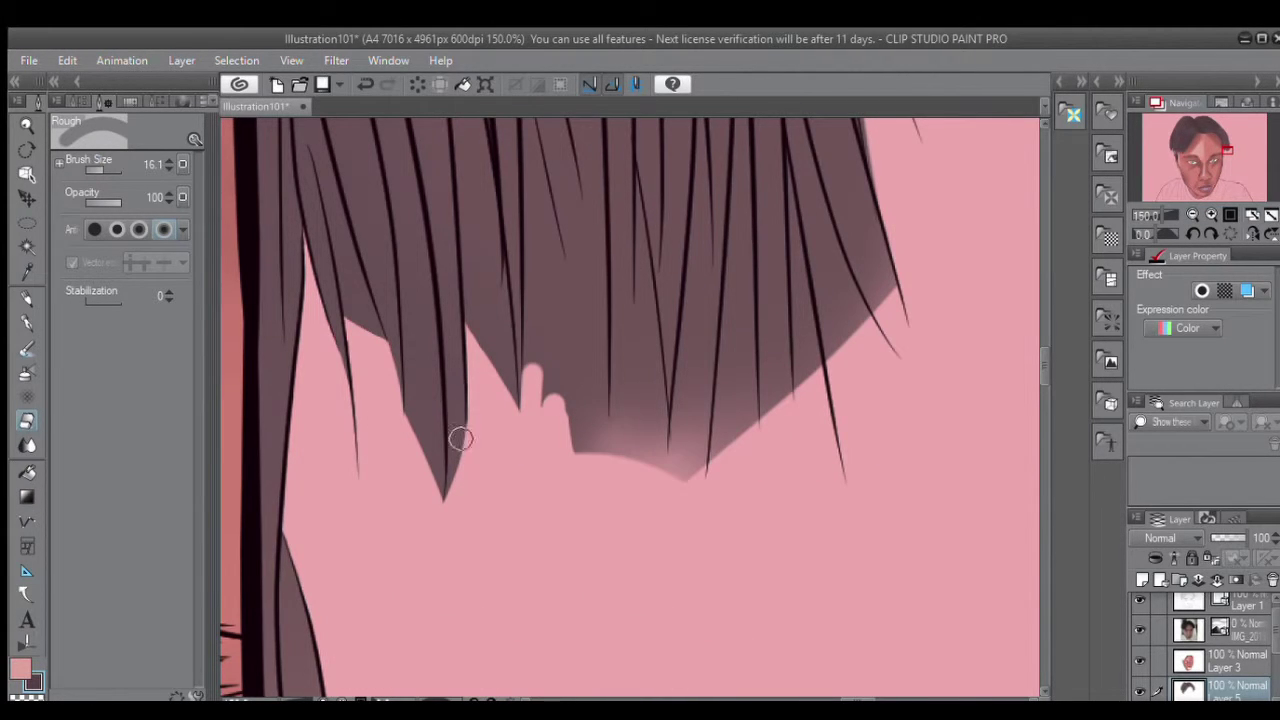
{"action": "key", "text": "["}
{"action": "key", "text": "["}
{"action": "key", "text": "["}
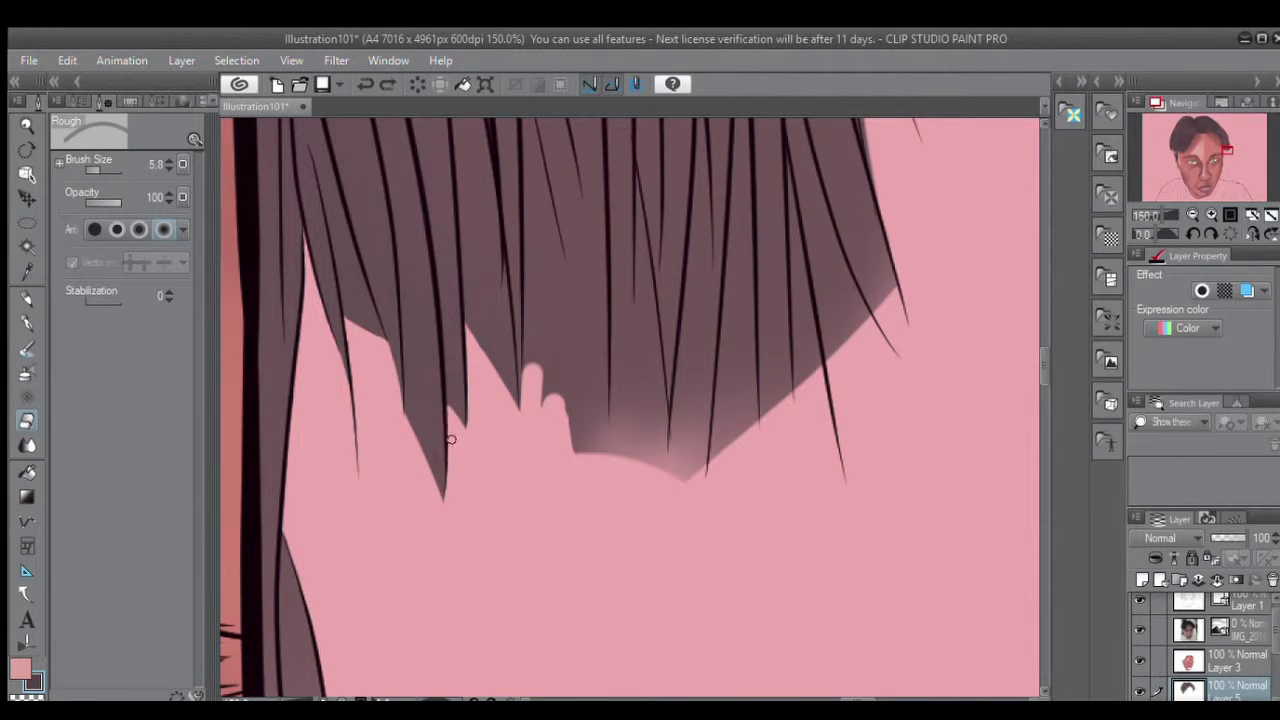
{"action": "key", "text": "ctrl+plus"}
{"action": "key", "text": "["}
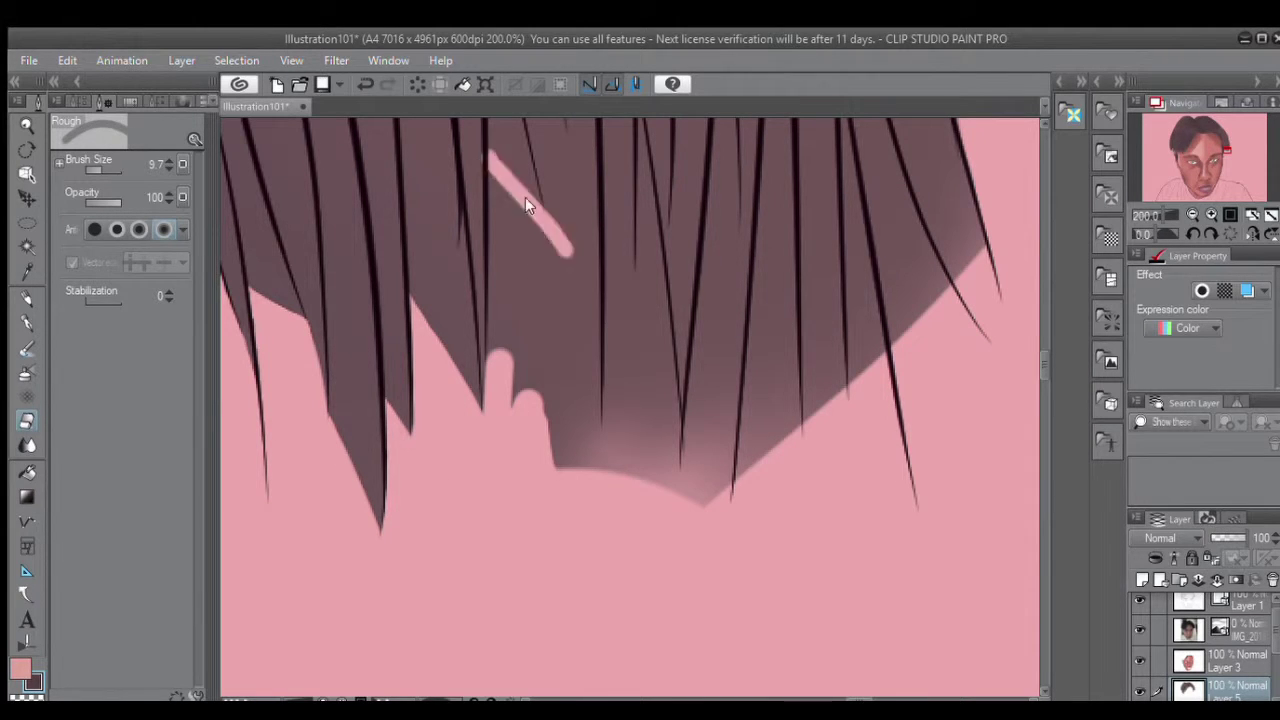
{"action": "left_click_drag", "start_coordinate": [488, 150], "coordinate": [573, 246]}
{"action": "scroll", "coordinate": [551, 218], "scroll_direction": "up", "scroll_amount": 3}
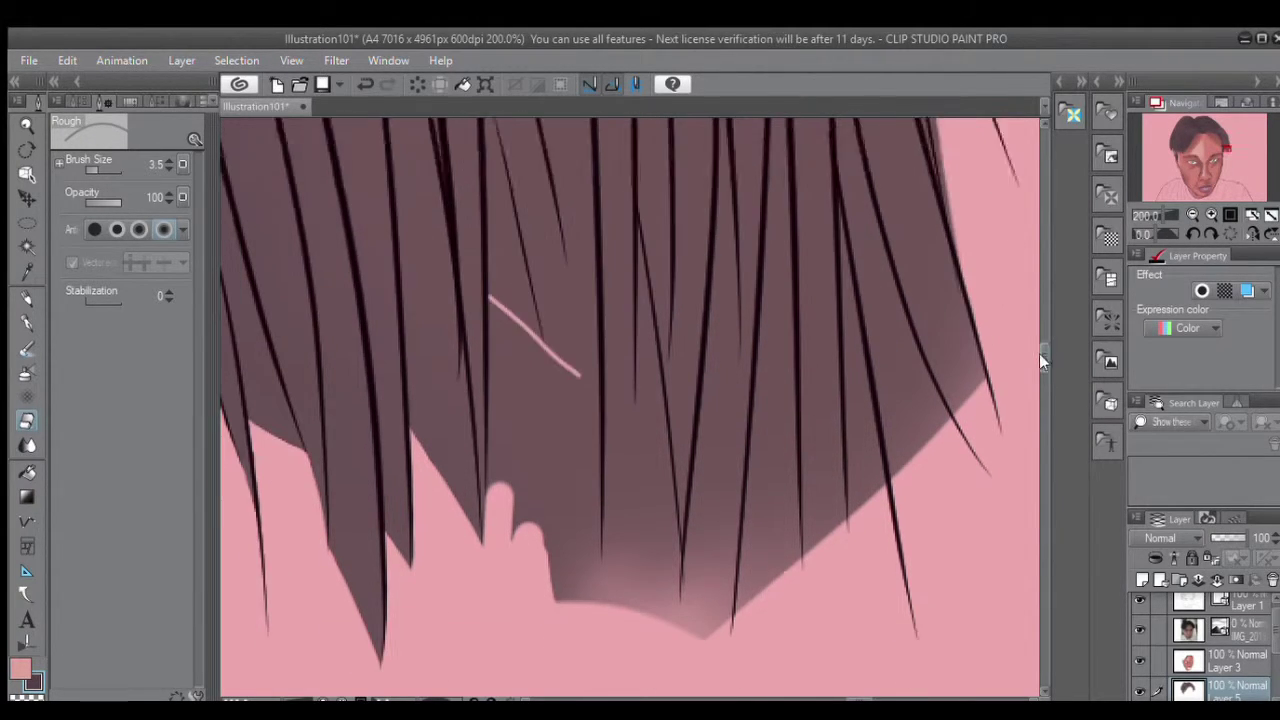
{"action": "key", "text": "ctrl+z"}
Erase a tall gap in the hair colour right of the third strand tip, using eraser sizes 3.5 and 5.8 for its upper edge.
{"action": "scroll", "coordinate": [520, 420], "scroll_direction": "down", "scroll_amount": 1}
{"action": "mouse_move", "coordinate": [530, 540]}
{"action": "left_mouse_down"}
{"action": "mouse_move", "coordinate": [500, 423]}
{"action": "mouse_move", "coordinate": [492, 207]}
{"action": "left_mouse_up"}
{"action": "key", "text": "]"}
{"action": "key", "text": "]"}
{"action": "key", "text": "["}
{"action": "key", "text": "["}
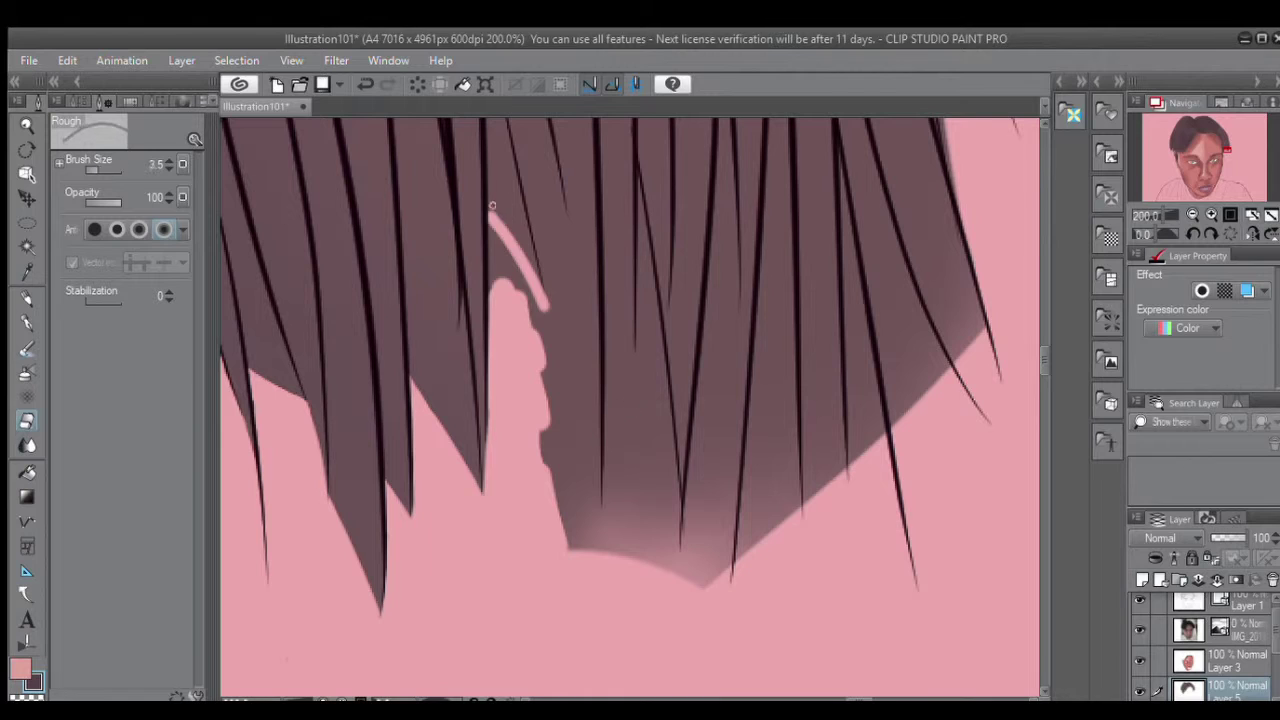
{"action": "key", "text": "]"}
{"action": "left_click_drag", "start_coordinate": [545, 305], "coordinate": [492, 215]}
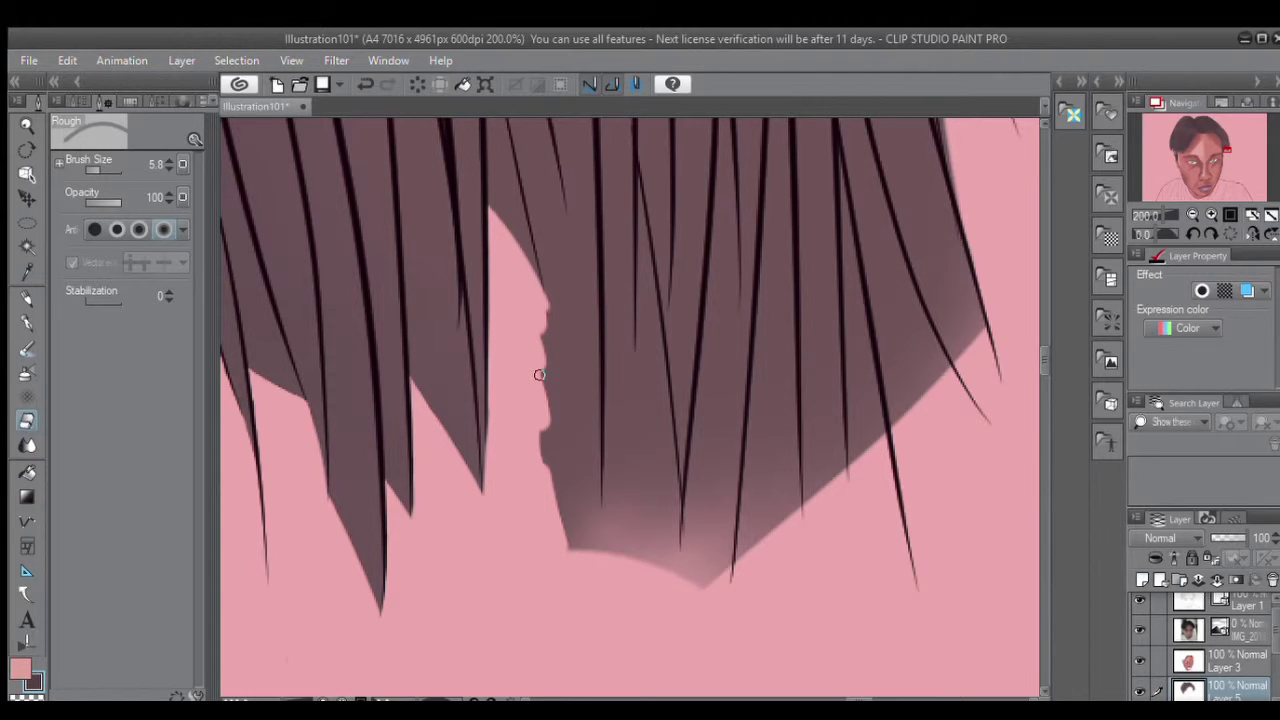
Recut the right side of the tall gap as a straight slanted edge, then clear the leftover colour with the eraser at size 9.7.
{"action": "left_click_drag", "start_coordinate": [545, 268], "coordinate": [585, 422]}
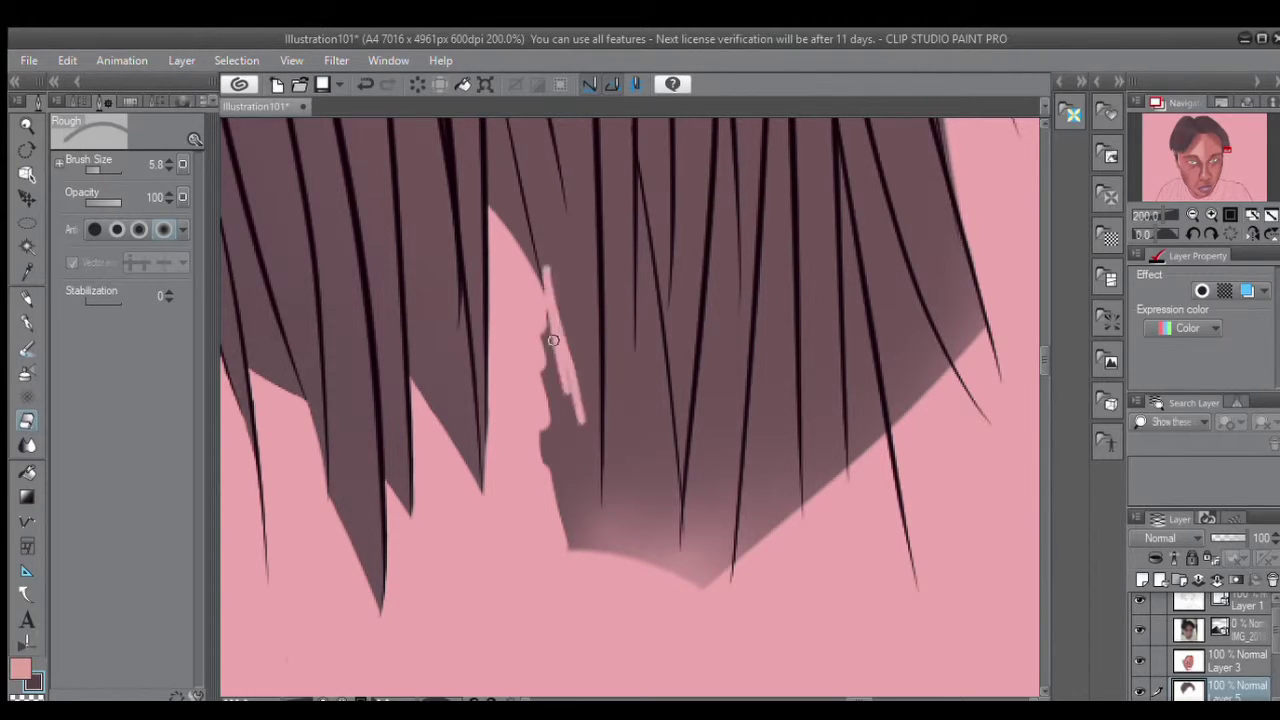
{"action": "key", "text": "ctrl+z"}
{"action": "left_click_drag", "start_coordinate": [546, 312], "coordinate": [605, 525]}
{"action": "key", "text": "ctrl+z"}
{"action": "key", "text": "ctrl+z"}
{"action": "mouse_move", "coordinate": [537, 290]}
{"action": "left_mouse_down"}
{"action": "mouse_move", "coordinate": [624, 553]}
{"action": "mouse_move", "coordinate": [605, 540]}
{"action": "mouse_move", "coordinate": [490, 246]}
{"action": "mouse_move", "coordinate": [535, 328]}
{"action": "left_mouse_up"}
{"action": "key", "text": "ctrl+z"}
{"action": "key", "text": "bracketright"}
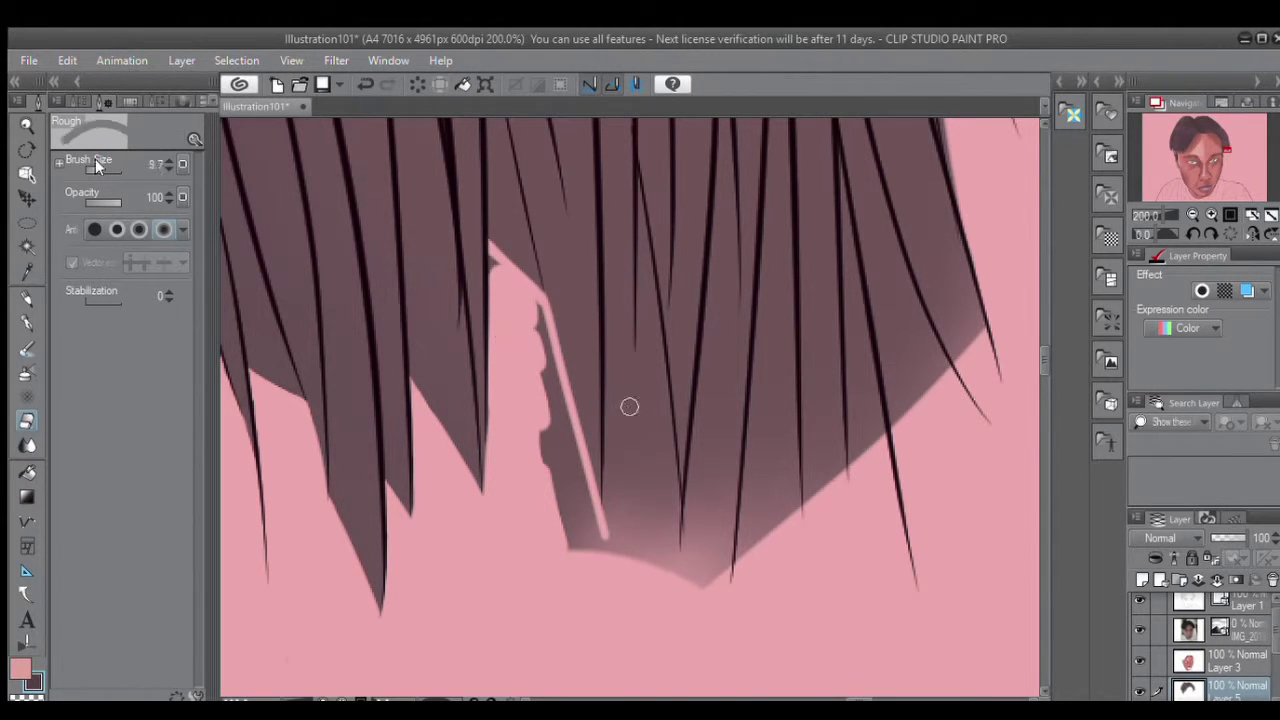
{"action": "mouse_move", "coordinate": [488, 252]}
{"action": "left_mouse_down"}
{"action": "mouse_move", "coordinate": [551, 372]}
{"action": "mouse_move", "coordinate": [591, 502]}
{"action": "mouse_move", "coordinate": [545, 427]}
{"action": "left_mouse_up"}
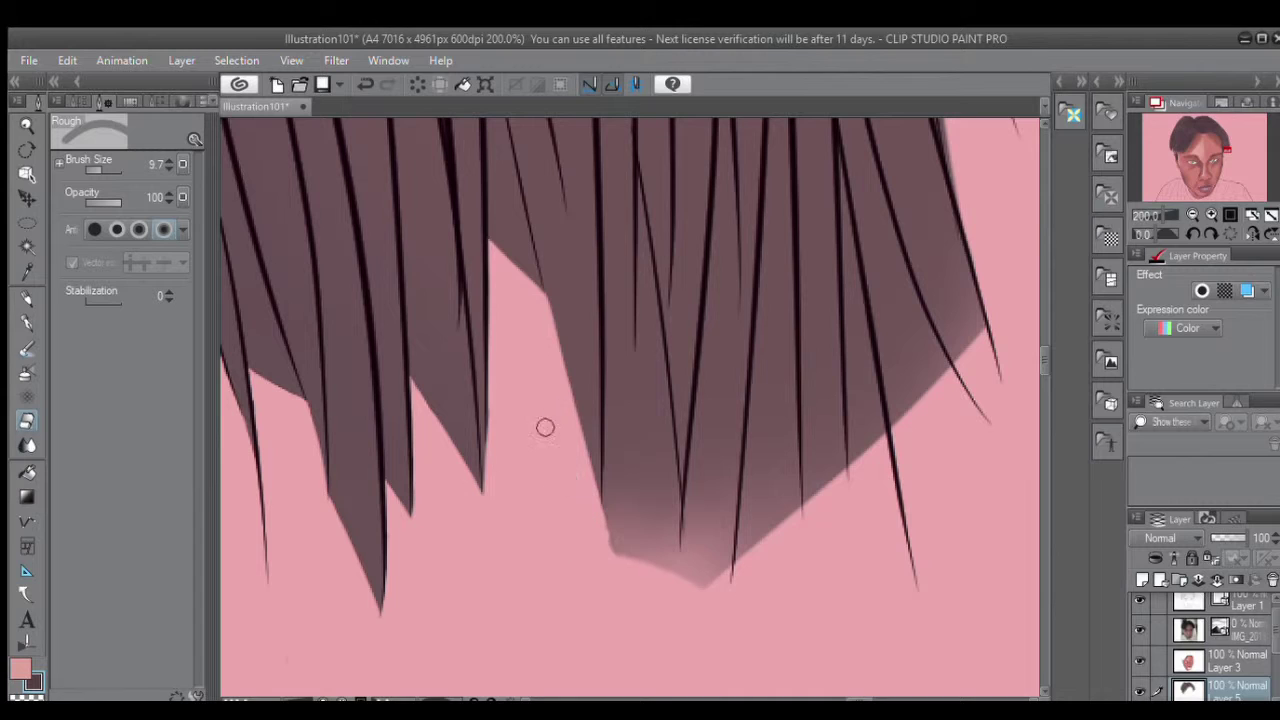
Erase the hair colour between the next two strands down to pointed tips, using eraser sizes from 2.7 to 9.7.
{"action": "key", "text": "bracketleft"}
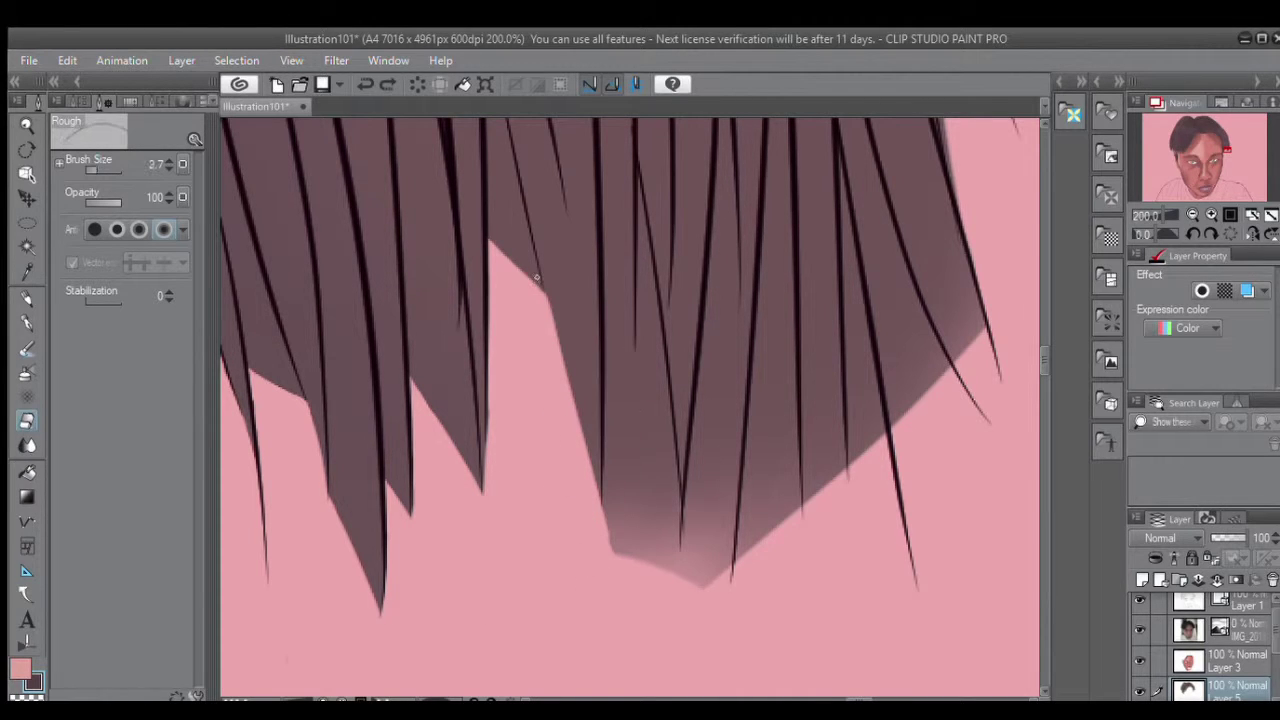
{"action": "key", "text": "bracketright"}
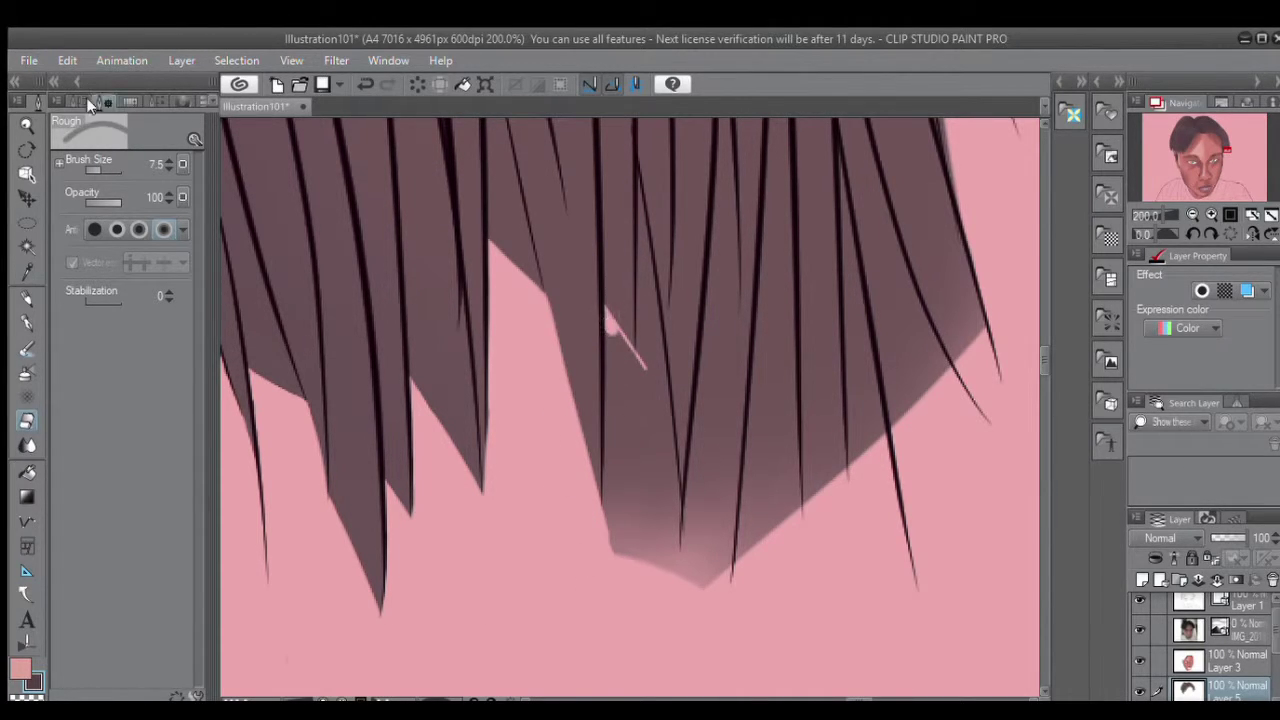
{"action": "left_click_drag", "start_coordinate": [608, 318], "coordinate": [614, 440]}
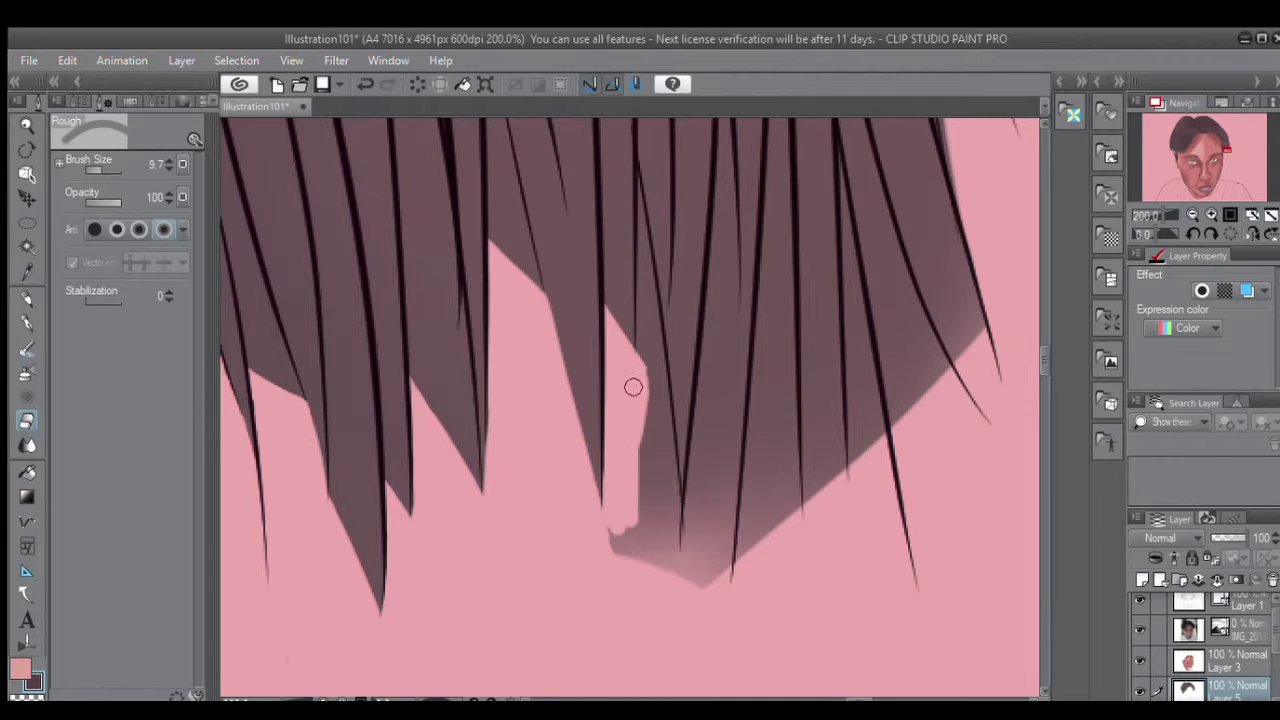
{"action": "mouse_move", "coordinate": [633, 387]}
{"action": "left_mouse_down"}
{"action": "mouse_move", "coordinate": [650, 555]}
{"action": "mouse_move", "coordinate": [667, 468]}
{"action": "mouse_move", "coordinate": [656, 362]}
{"action": "left_mouse_up"}
{"action": "key", "text": "bracketleft"}
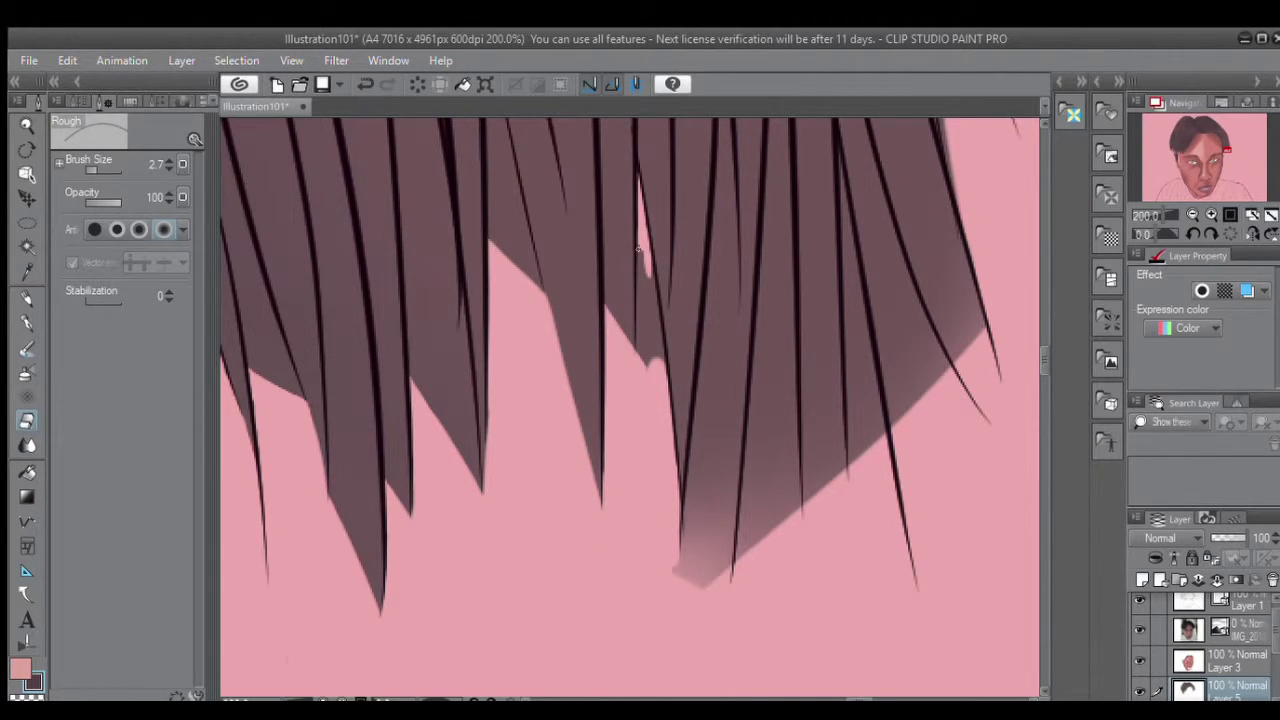
{"action": "left_click_drag", "start_coordinate": [648, 294], "coordinate": [652, 366]}
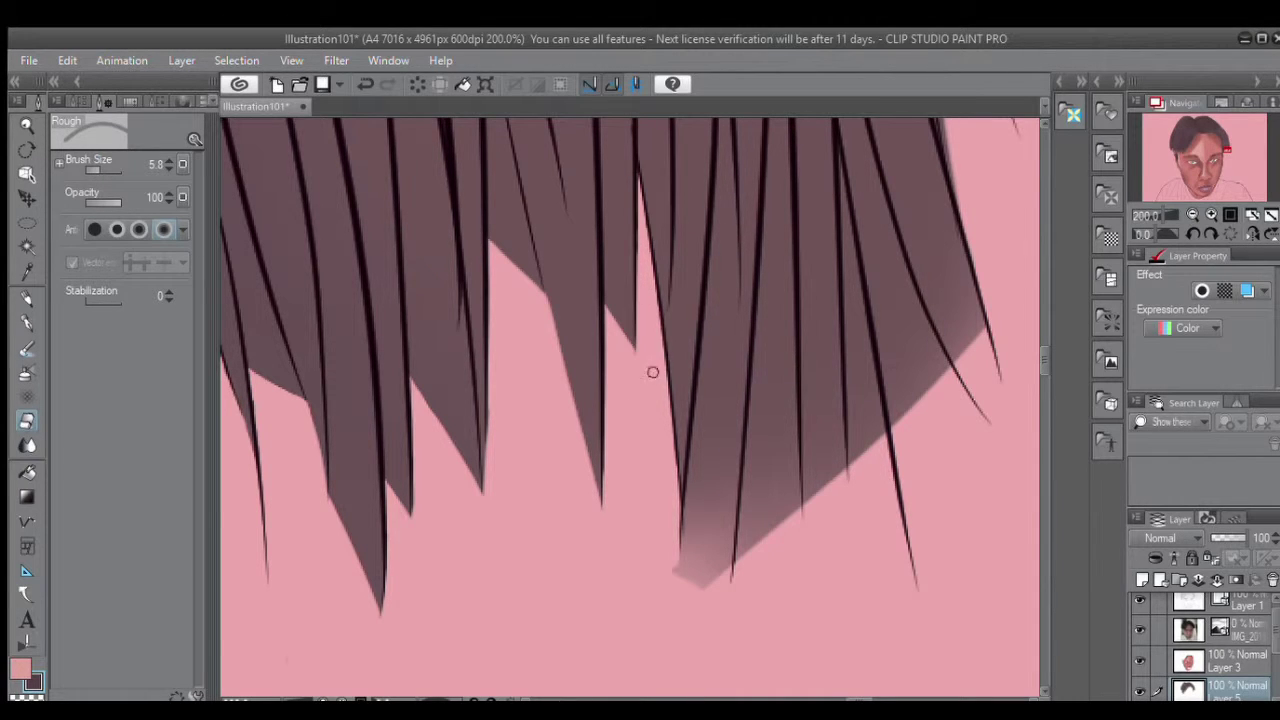
Cut away the faded hair colour between the crossing strands' tip and the next strand, leaving a slanted lower edge.
{"action": "left_click", "coordinate": [668, 463], "text": "ctrl"}
{"action": "left_click", "coordinate": [595, 590], "text": "ctrl"}
{"action": "left_click_drag", "start_coordinate": [690, 445], "coordinate": [716, 575]}
{"action": "key", "text": "ctrl+z"}
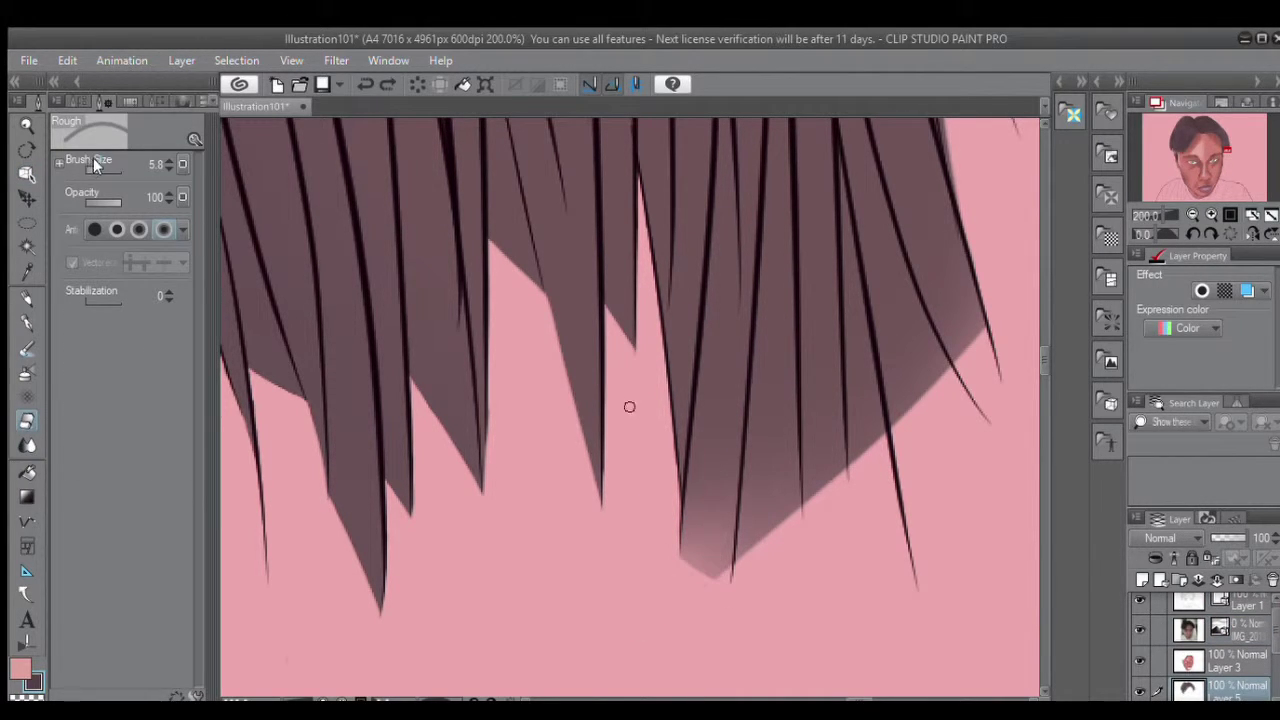
{"action": "key", "text": "bracketleft"}
{"action": "key", "text": "ctrl+y"}
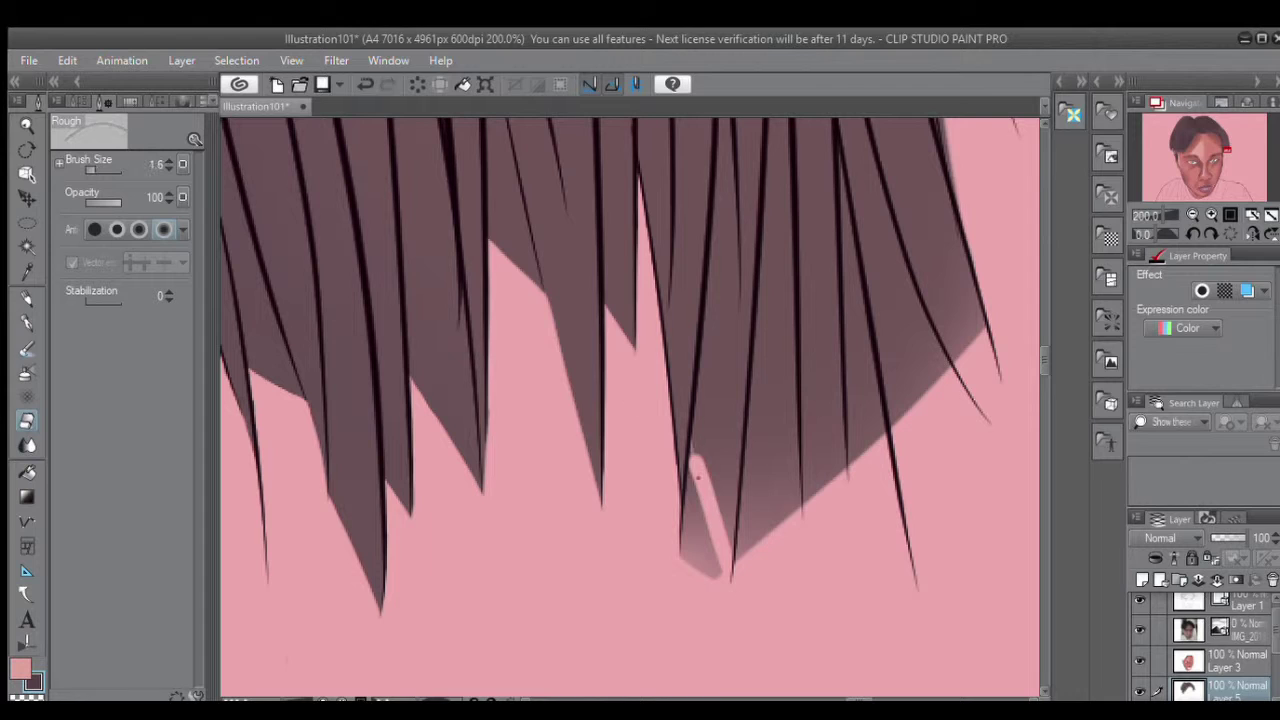
{"action": "mouse_move", "coordinate": [712, 465]}
{"action": "left_mouse_down"}
{"action": "mouse_move", "coordinate": [723, 543]}
{"action": "mouse_move", "coordinate": [697, 583]}
{"action": "mouse_move", "coordinate": [690, 472]}
{"action": "left_mouse_up"}
{"action": "key", "text": "o"}
{"action": "key", "text": "e"}
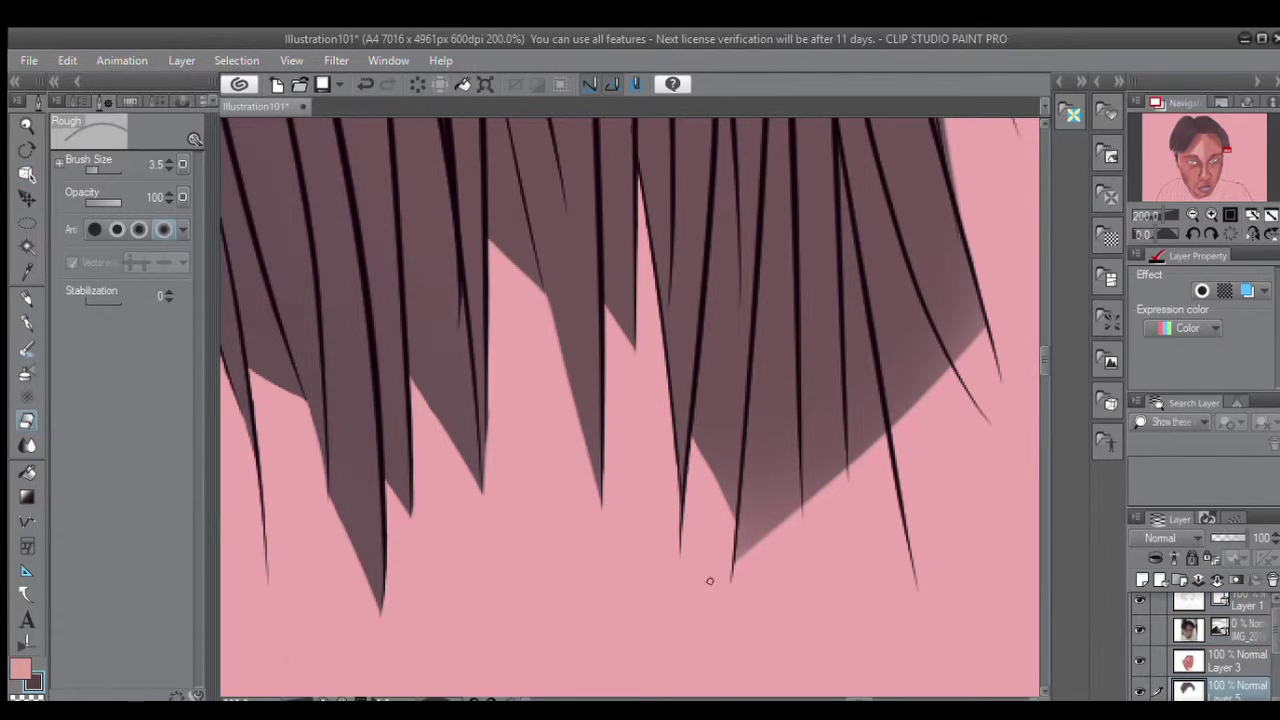
Erase wedges of hair colour beside the next two strands to form pointed tips, using eraser sizes from 2.1 to 4.5.
{"action": "mouse_move", "coordinate": [747, 403]}
{"action": "left_mouse_down"}
{"action": "mouse_move", "coordinate": [753, 510]}
{"action": "mouse_move", "coordinate": [753, 460]}
{"action": "mouse_move", "coordinate": [682, 362]}
{"action": "mouse_move", "coordinate": [772, 452]}
{"action": "mouse_move", "coordinate": [762, 417]}
{"action": "mouse_move", "coordinate": [749, 445]}
{"action": "left_mouse_up"}
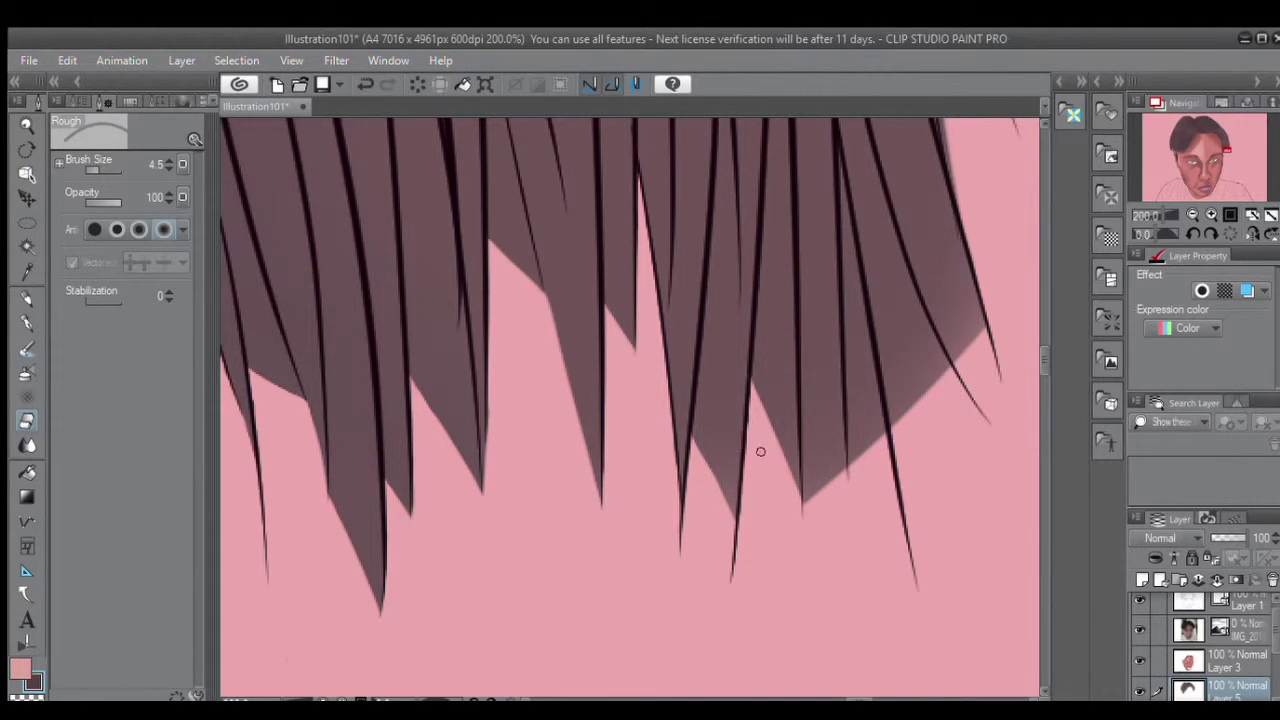
{"action": "key", "text": "b"}
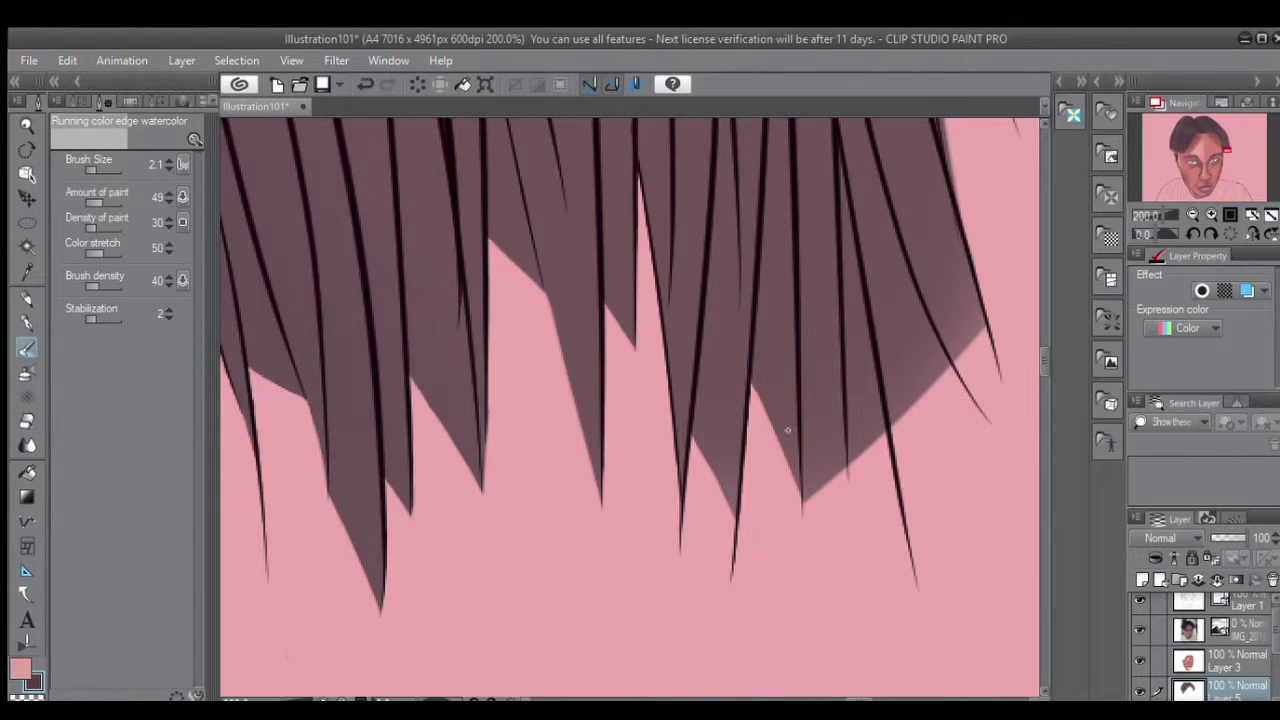
{"action": "key", "text": "e"}
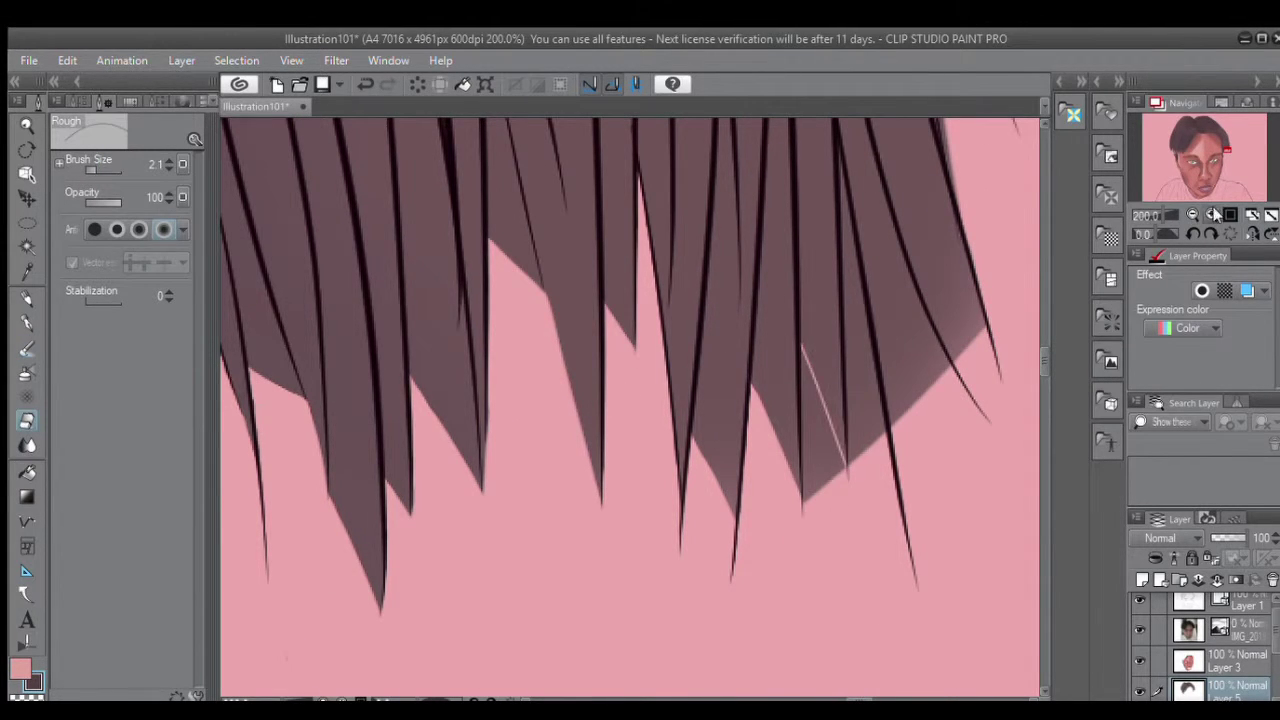
{"action": "key", "text": "ctrl+plus"}
{"action": "mouse_move", "coordinate": [633, 600]}
{"action": "left_mouse_down"}
{"action": "mouse_move", "coordinate": [636, 315]}
{"action": "mouse_move", "coordinate": [666, 404]}
{"action": "mouse_move", "coordinate": [666, 573]}
{"action": "mouse_move", "coordinate": [589, 628]}
{"action": "mouse_move", "coordinate": [658, 547]}
{"action": "mouse_move", "coordinate": [646, 395]}
{"action": "mouse_move", "coordinate": [681, 438]}
{"action": "mouse_move", "coordinate": [686, 554]}
{"action": "mouse_move", "coordinate": [709, 519]}
{"action": "mouse_move", "coordinate": [670, 447]}
{"action": "left_mouse_up"}
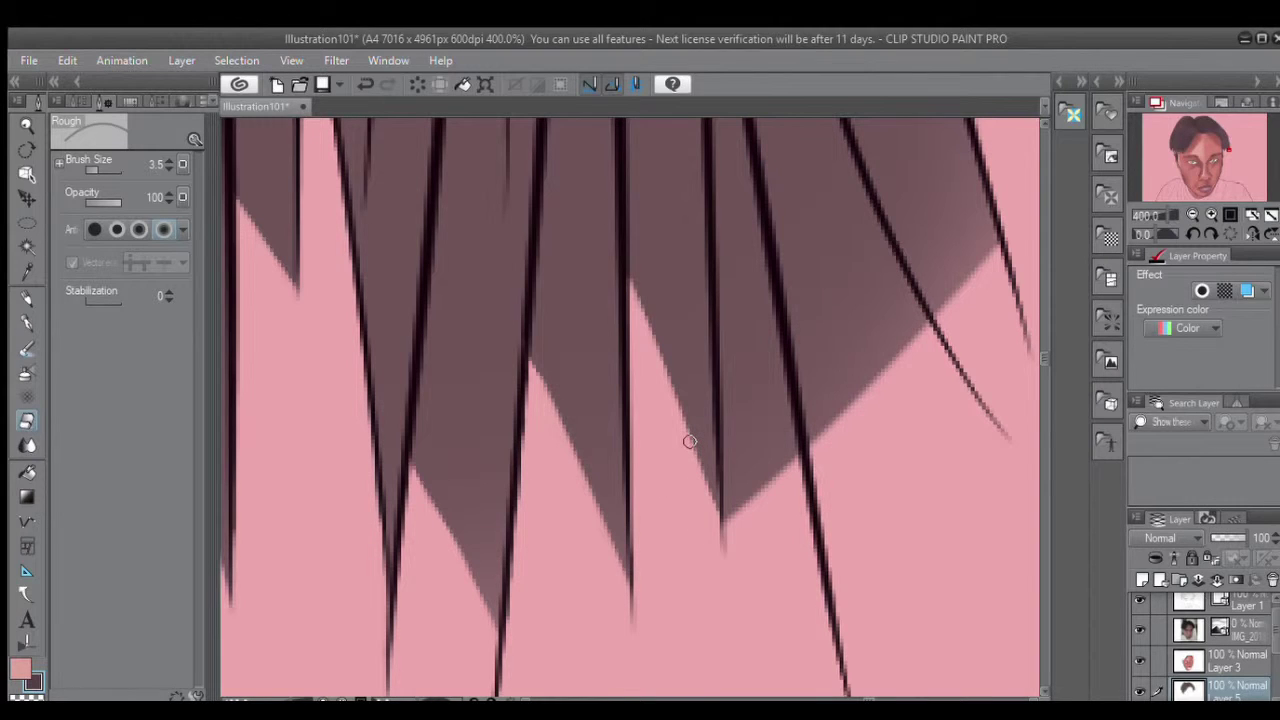
Redo the slanted cut in the hair colour left of the long strand and erase below it at size 3.5.
{"action": "left_click_drag", "start_coordinate": [742, 358], "coordinate": [795, 445]}
{"action": "key", "text": "ctrl+z"}
{"action": "left_click_drag", "start_coordinate": [718, 314], "coordinate": [795, 445]}
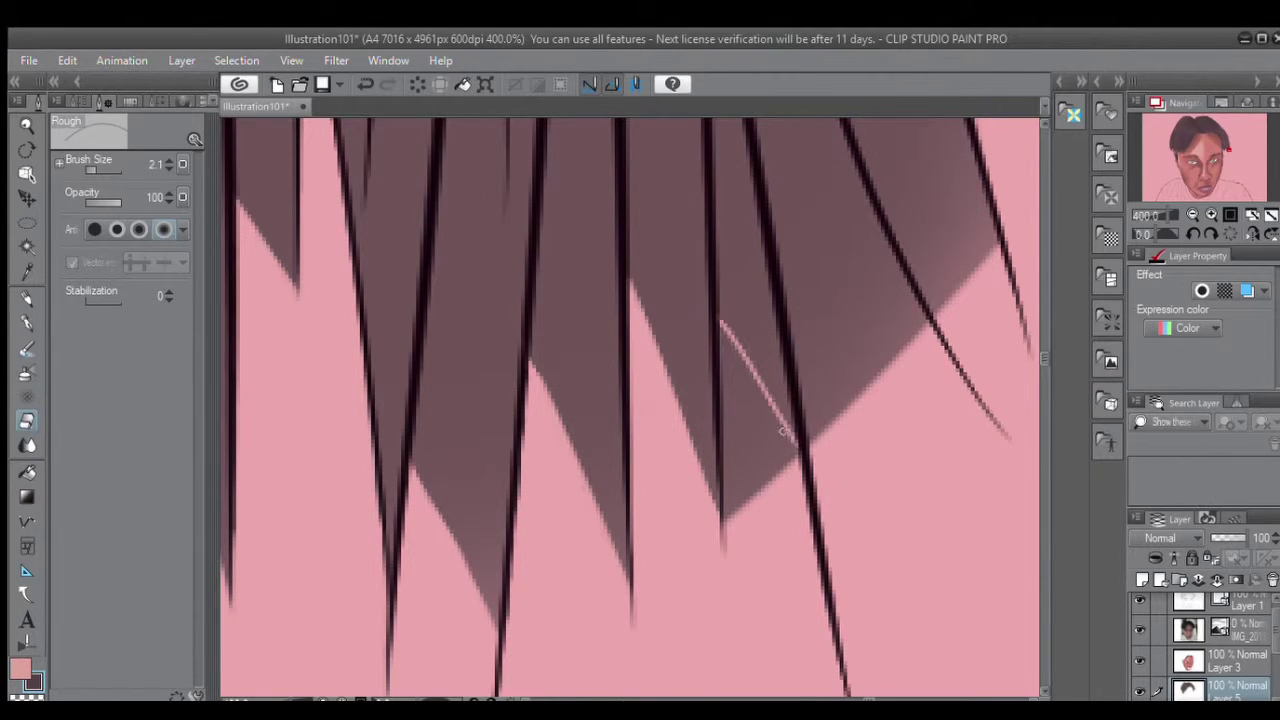
{"action": "key", "text": "ctrl+z"}
{"action": "left_click_drag", "start_coordinate": [718, 290], "coordinate": [795, 440]}
{"action": "key", "text": "ctrl+z"}
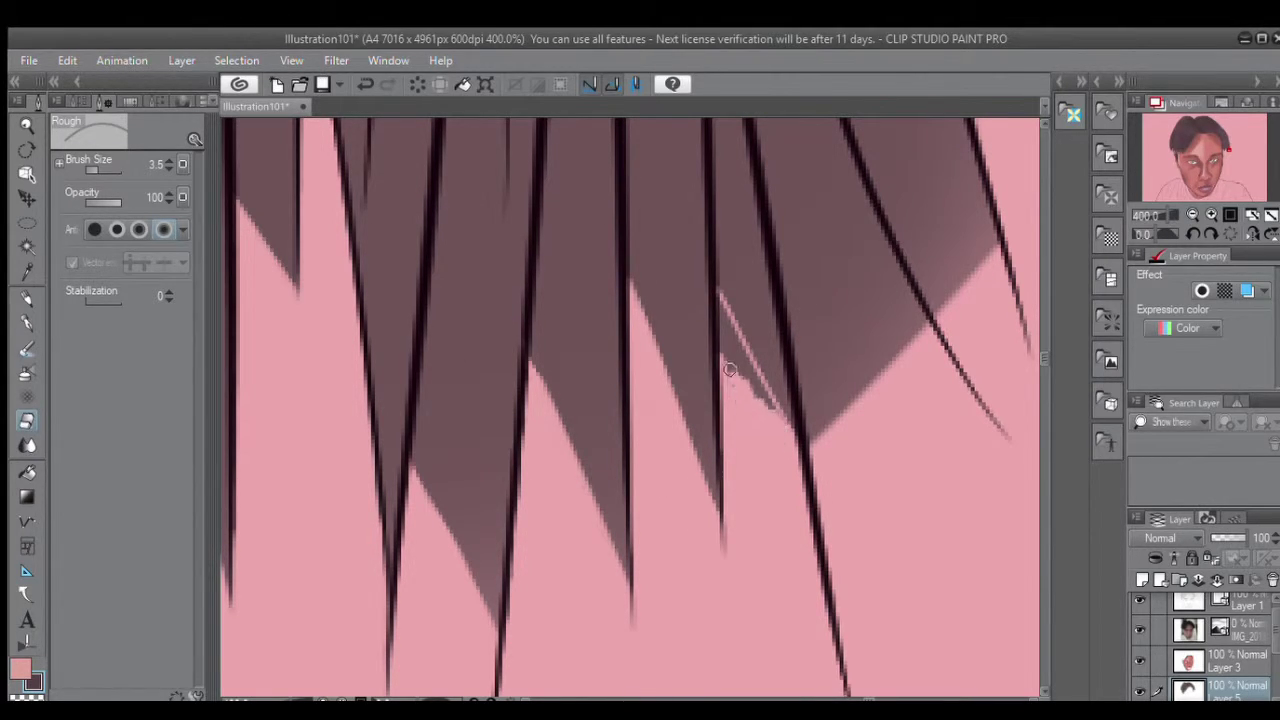
Shorten the long strand line on Layer 1 so it ends just beyond the hair colour's tip.
{"action": "key", "text": "ctrl+minus"}
{"action": "key", "text": "o"}
{"action": "left_click", "coordinate": [1188, 632]}
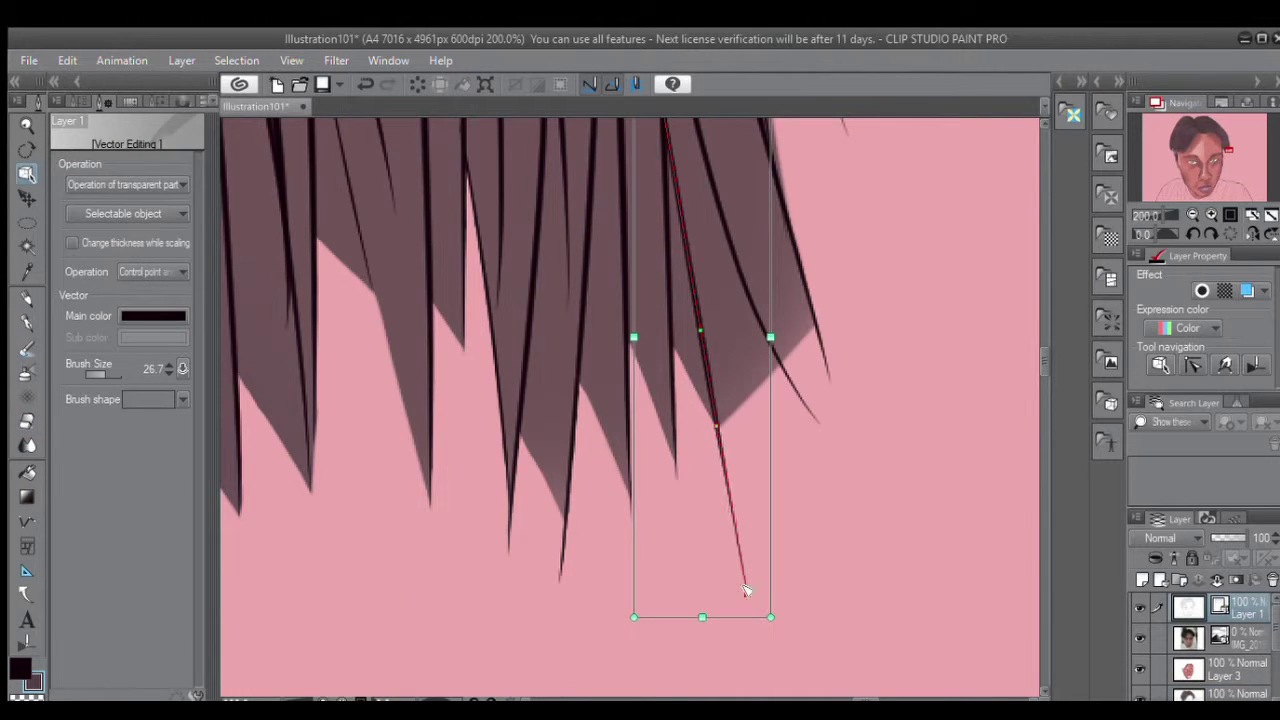
{"action": "left_click", "coordinate": [1193, 233]}
{"action": "left_click", "coordinate": [1230, 215]}
{"action": "left_click", "coordinate": [440, 225]}
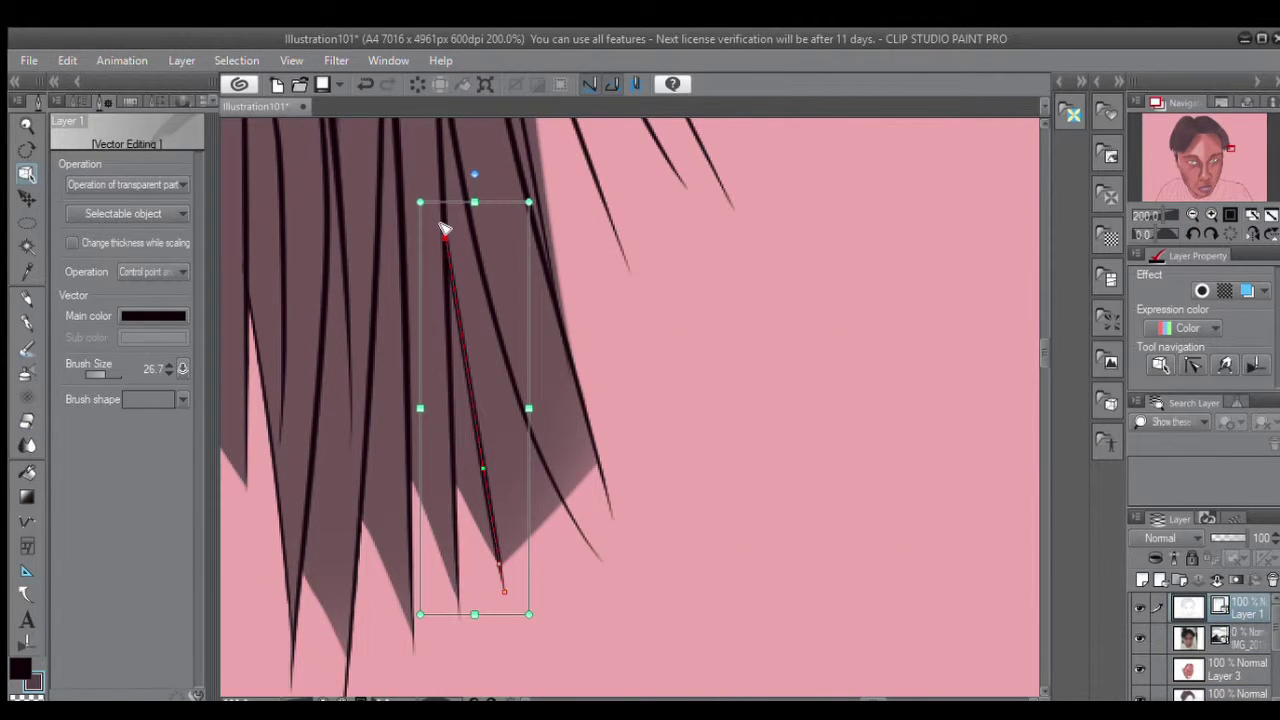
Adjust the outermost right strand line's control points on Layer 1 so the line follows the hair colour's edge.
{"action": "left_click", "coordinate": [550, 300]}
{"action": "key", "text": "ctrl+minus"}
{"action": "left_click", "coordinate": [629, 349]}
{"action": "left_click", "coordinate": [600, 330]}
{"action": "left_click", "coordinate": [671, 194]}
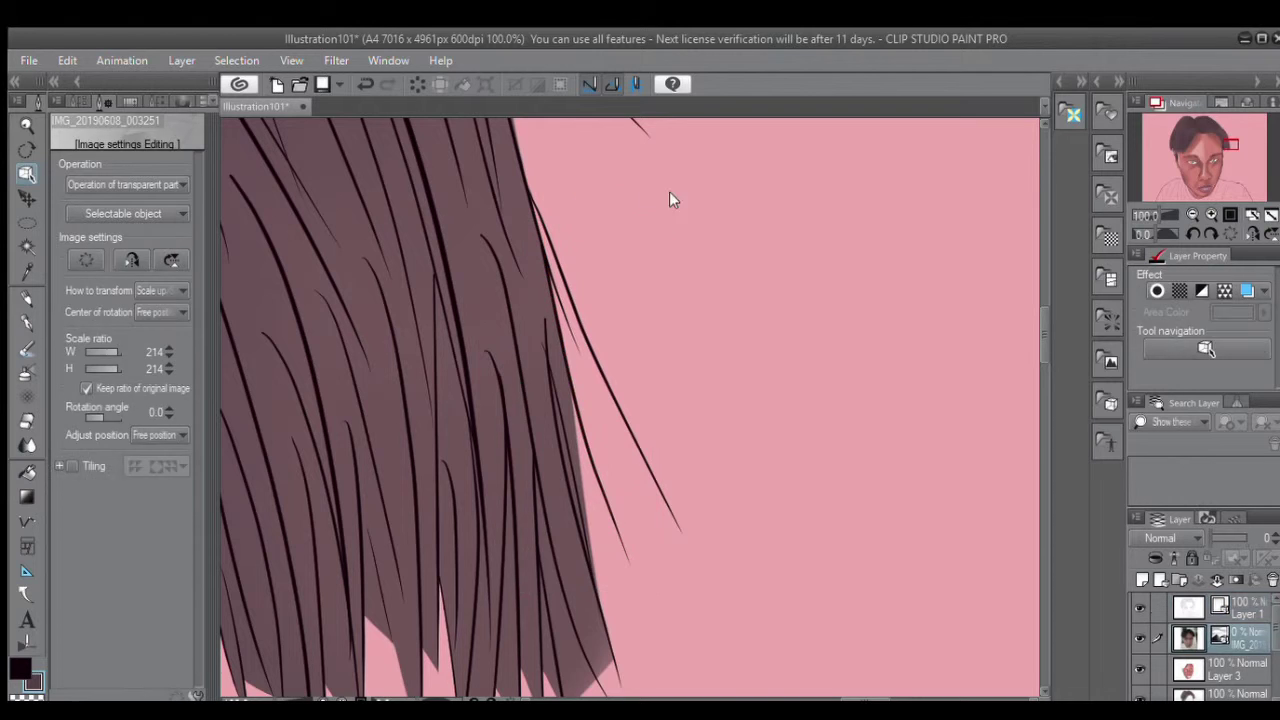
{"action": "left_click", "coordinate": [540, 325]}
{"action": "left_click", "coordinate": [581, 365]}
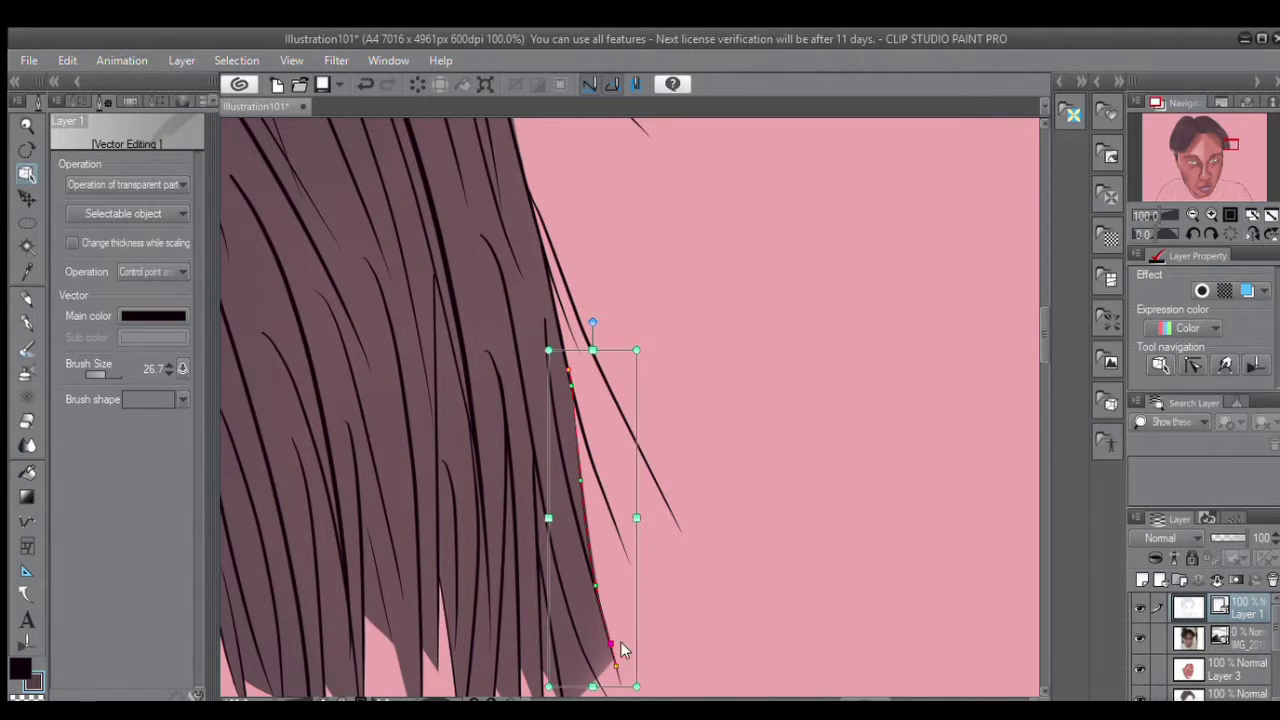
{"action": "left_click", "coordinate": [581, 365]}
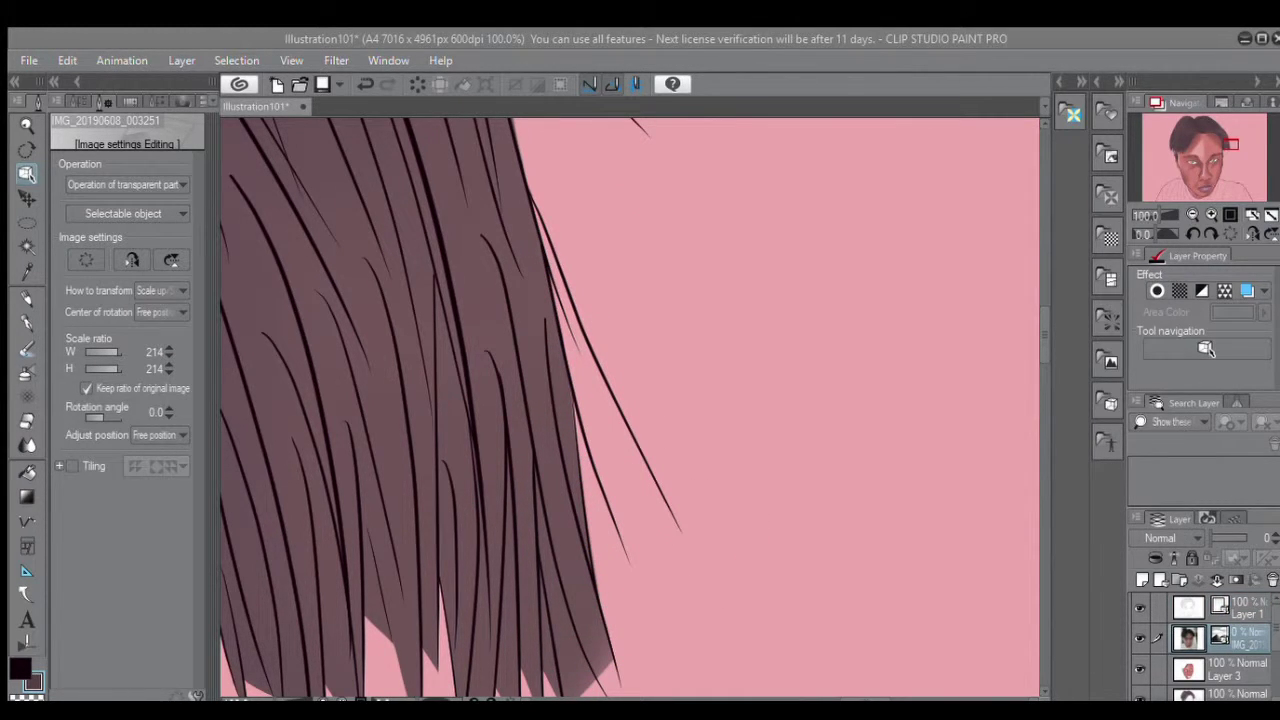
{"action": "left_click", "coordinate": [581, 365]}
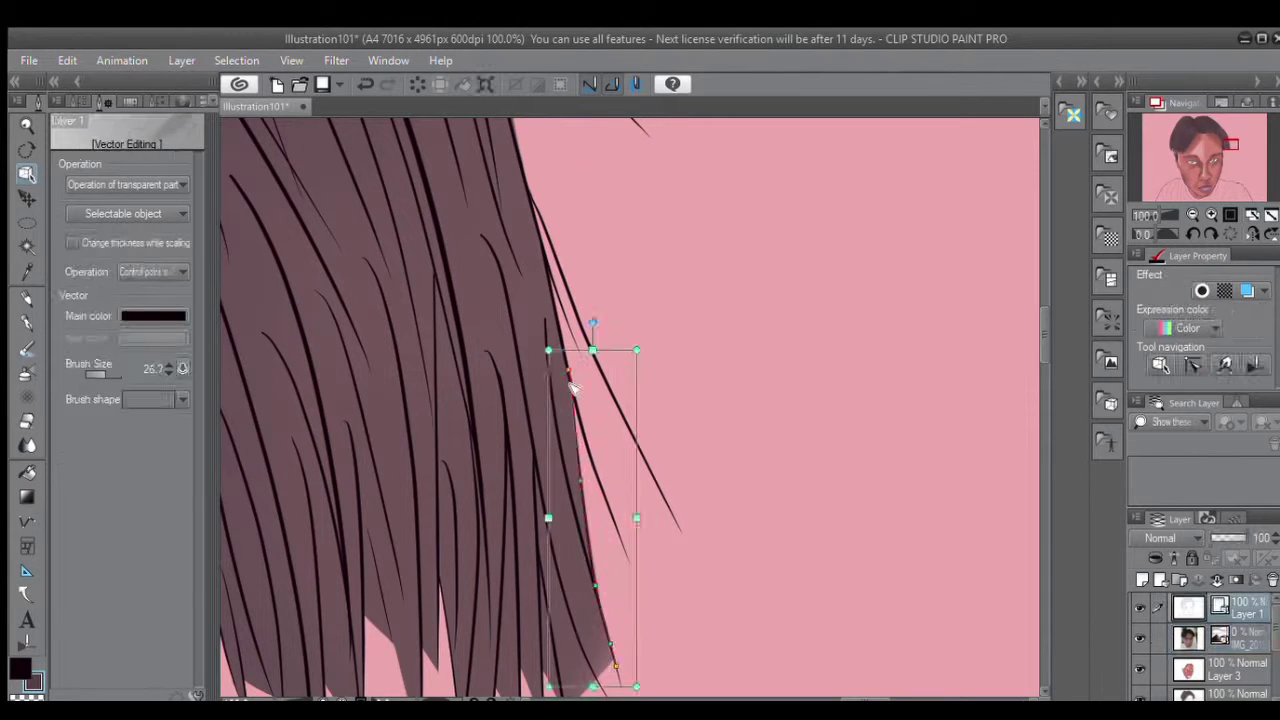
Adjust the upper control point of the short curved strand line inside the lower hair.
{"action": "key", "text": "ctrl+plus"}
{"action": "left_click", "coordinate": [360, 168]}
{"action": "left_click_drag", "start_coordinate": [360, 168], "coordinate": [362, 190]}
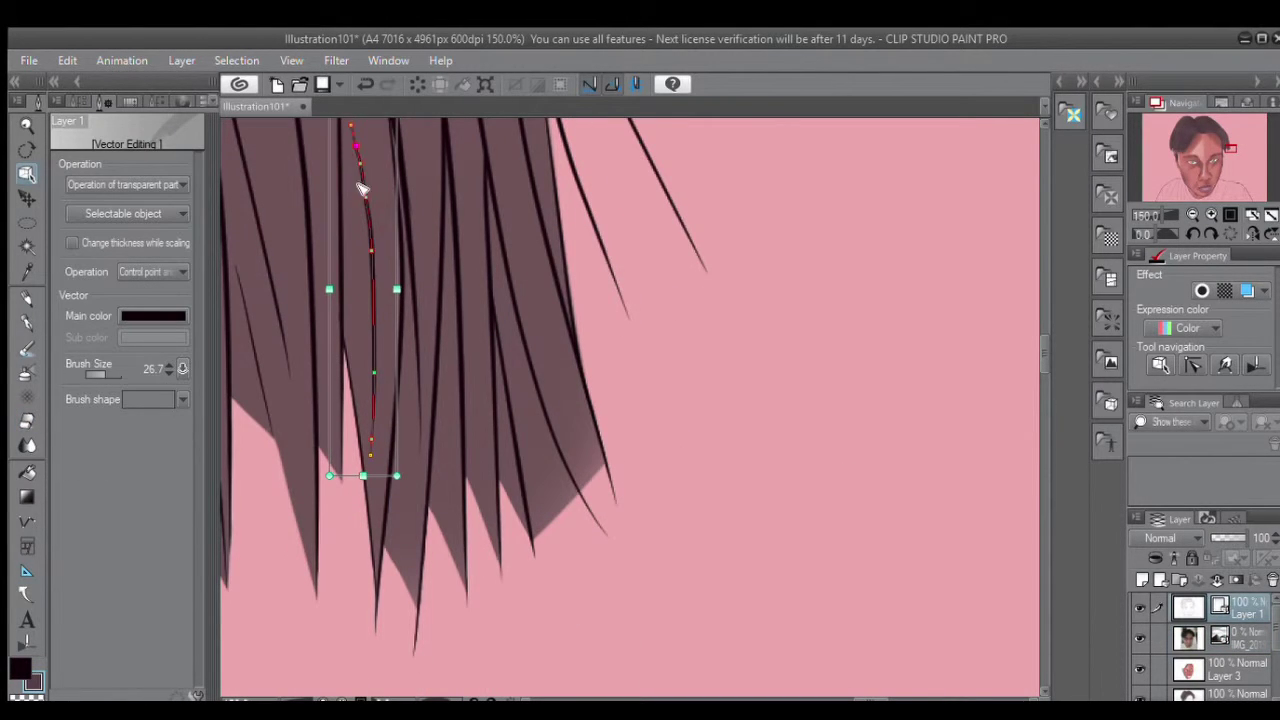
Erase the hair colour between the two outermost right strands up to a slanted edge, finishing with the eraser at size 7.5.
{"action": "key", "text": "e"}
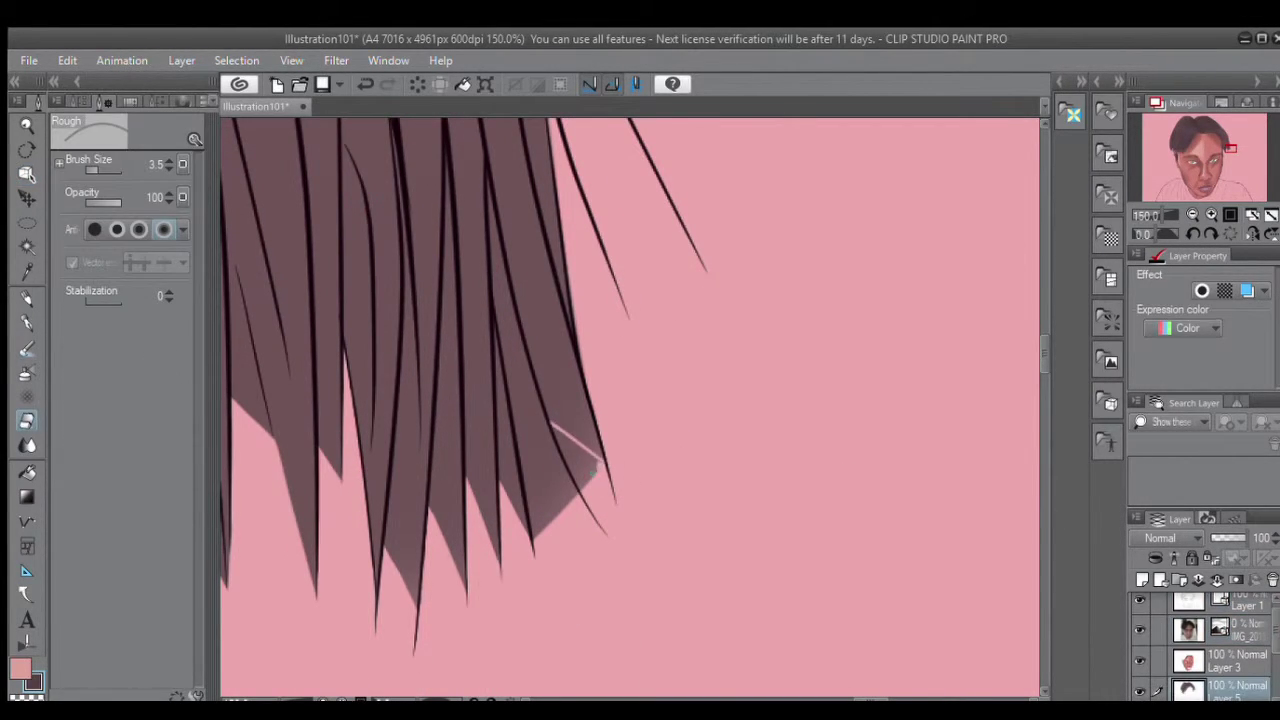
{"action": "key", "text": "ctrl+plus"}
{"action": "key", "text": "ctrl+plus"}
{"action": "key", "text": "ctrl+plus"}
{"action": "key", "text": "bracketright"}
{"action": "key", "text": "bracketright"}
{"action": "key", "text": "bracketright"}
{"action": "key", "text": "bracketright"}
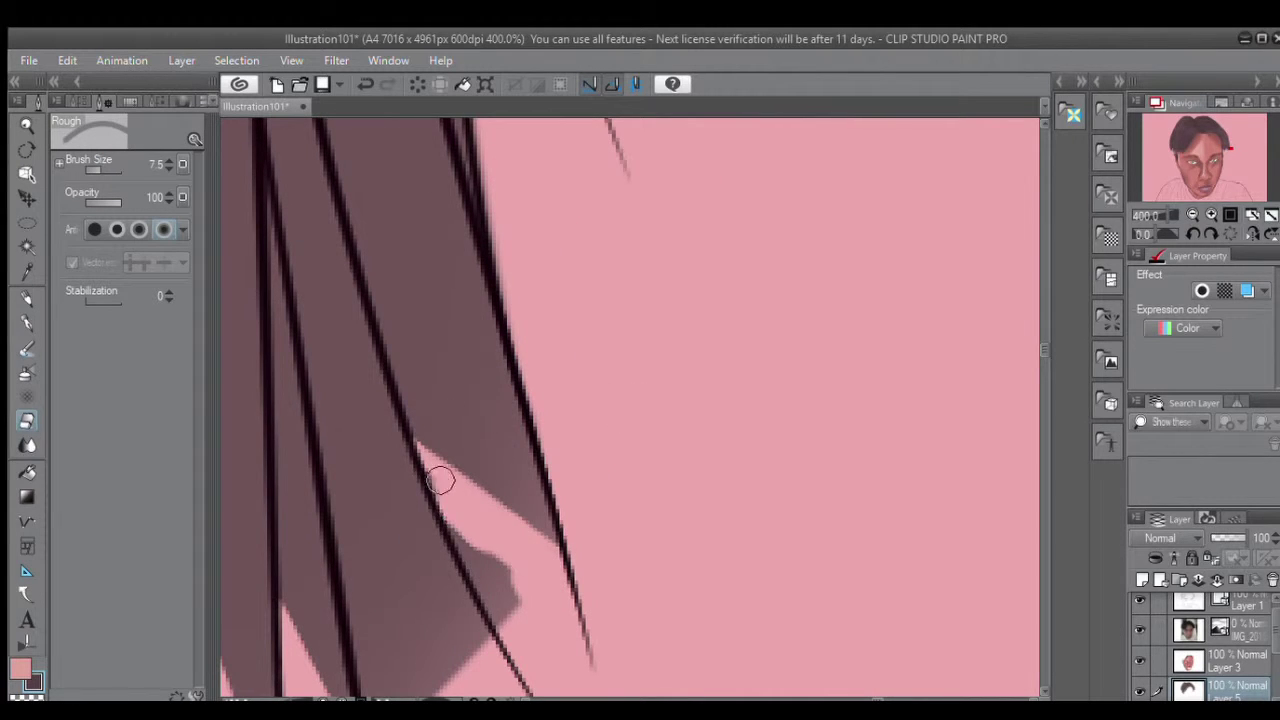
{"action": "left_click_drag", "start_coordinate": [440, 480], "coordinate": [477, 534]}
Erase the remaining hair colour below the curved cut between the next two strands, refining the gap's upper corner at size 3.5.
{"action": "scroll", "coordinate": [535, 445], "scroll_direction": "down", "scroll_amount": 3}
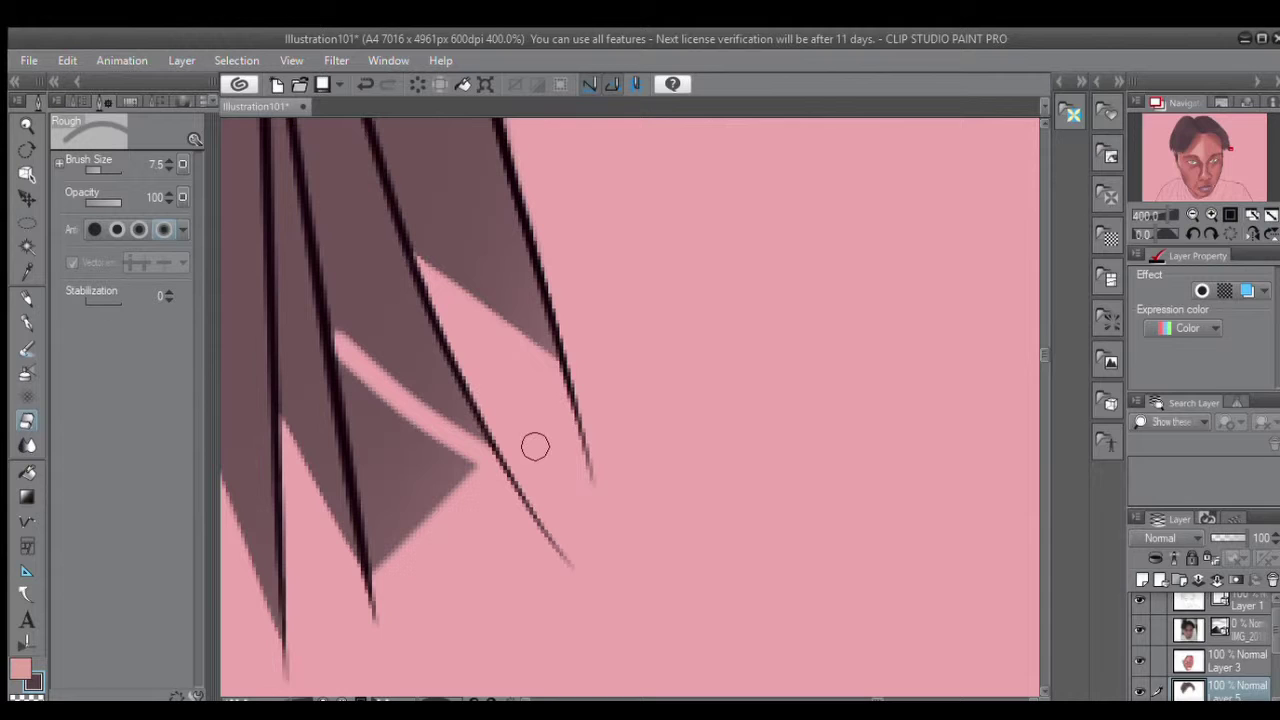
{"action": "mouse_move", "coordinate": [478, 462]}
{"action": "left_mouse_down"}
{"action": "mouse_move", "coordinate": [343, 360]}
{"action": "mouse_move", "coordinate": [366, 414]}
{"action": "mouse_move", "coordinate": [350, 395]}
{"action": "left_mouse_up"}
{"action": "key", "text": "bracketleft"}
{"action": "key", "text": "bracketleft"}
{"action": "key", "text": "bracketleft"}
{"action": "key", "text": "bracketleft"}
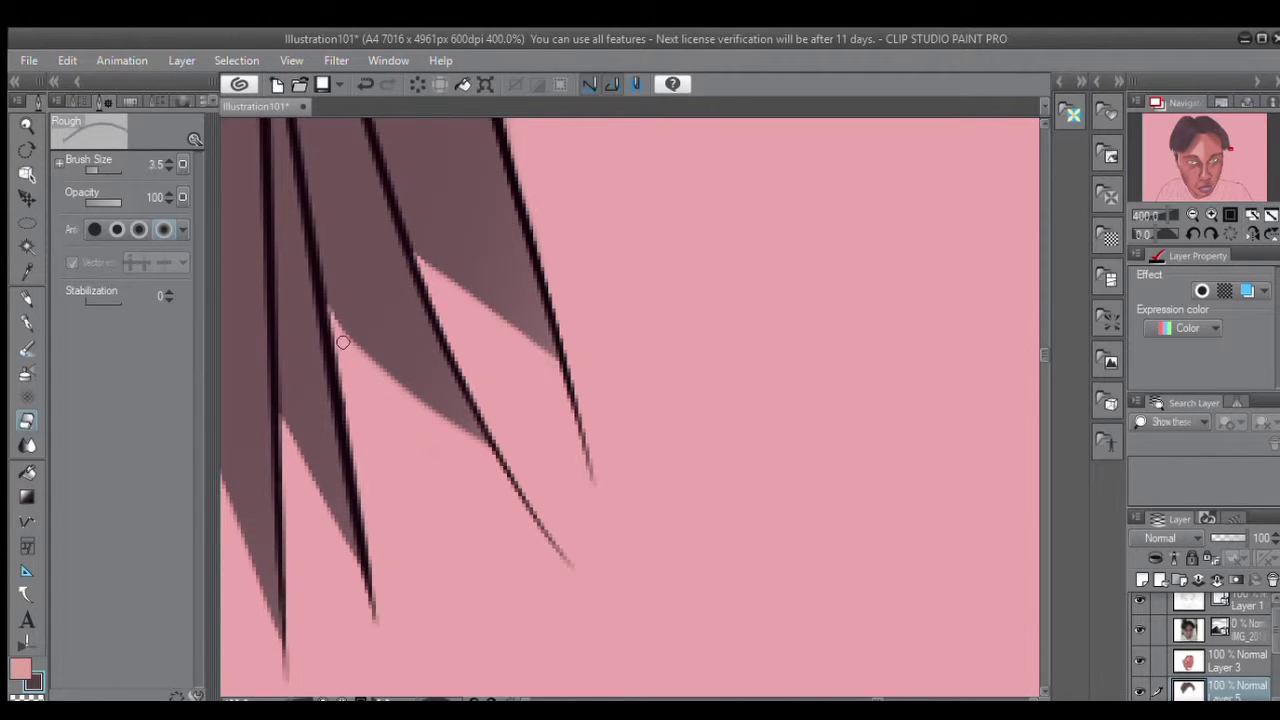
{"action": "key", "text": "o"}
{"action": "left_click", "coordinate": [333, 335]}
{"action": "left_click_drag", "start_coordinate": [491, 451], "coordinate": [586, 466]}
{"action": "key", "text": "ctrl+minus"}
{"action": "key", "text": "ctrl+minus"}
{"action": "key", "text": "ctrl+minus"}
{"action": "key", "text": "ctrl+minus"}
{"action": "key", "text": "ctrl+minus"}
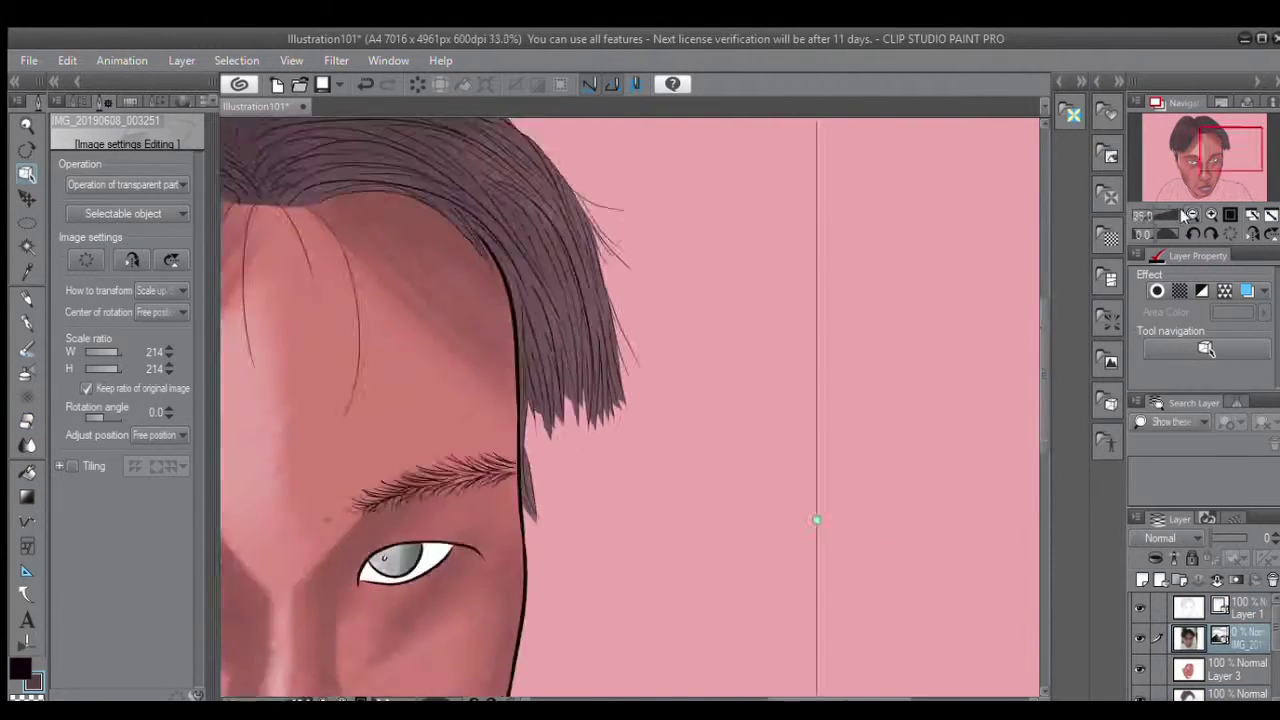
Touch up the edge of Layer 3 beside the loose temple strand with the eraser at size 16.1.
{"action": "key", "text": "b"}
{"action": "key", "text": "ctrl+plus"}
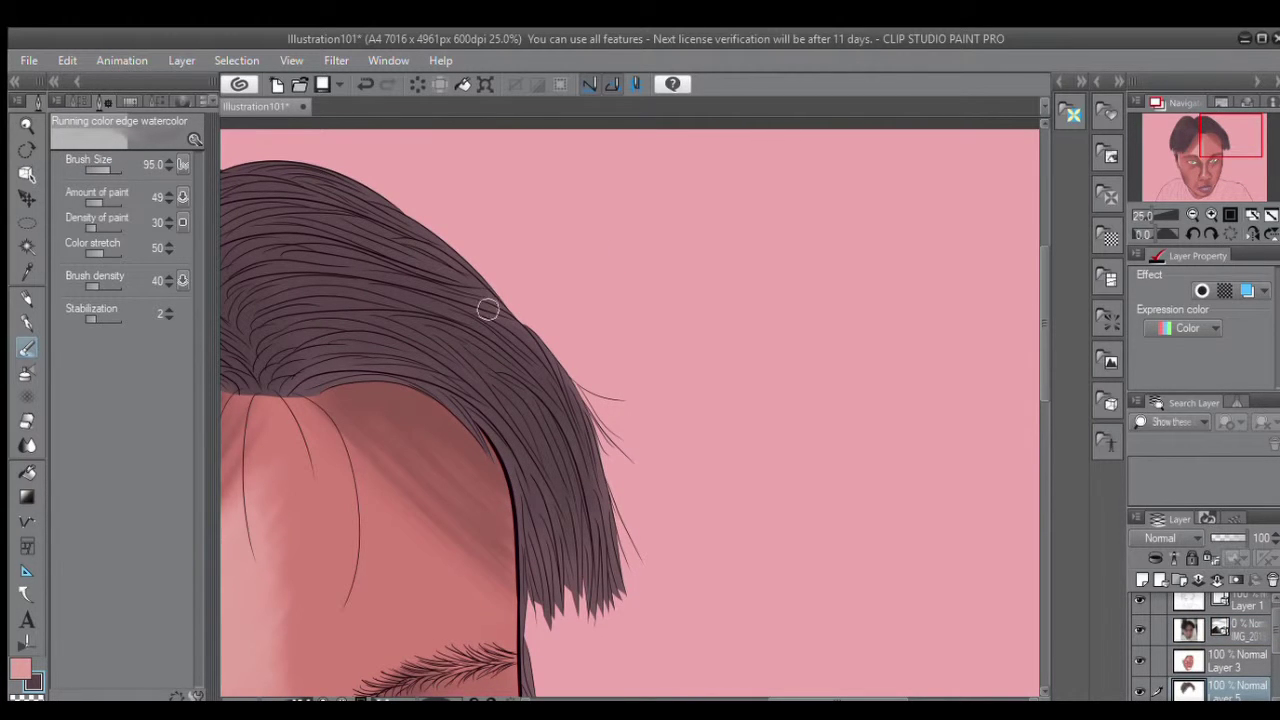
{"action": "key", "text": "ctrl+plus"}
{"action": "key", "text": "o"}
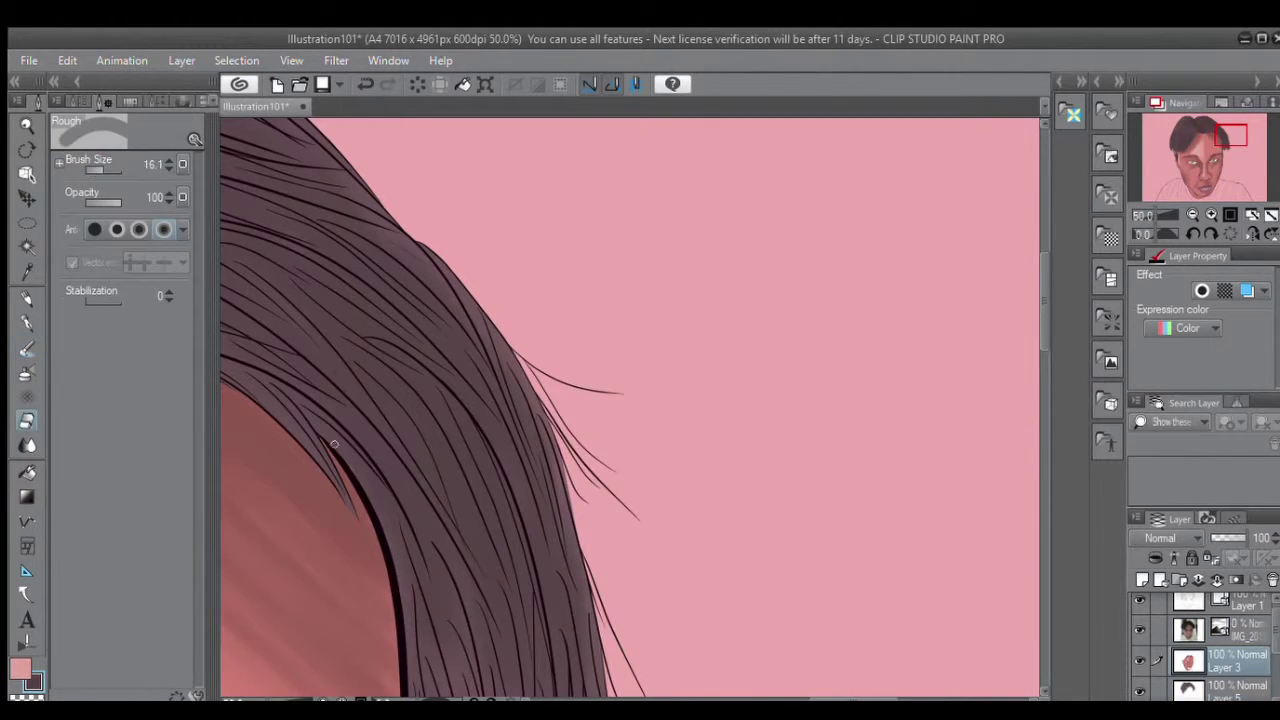
{"action": "left_click", "coordinate": [328, 446]}
{"action": "key", "text": "b"}
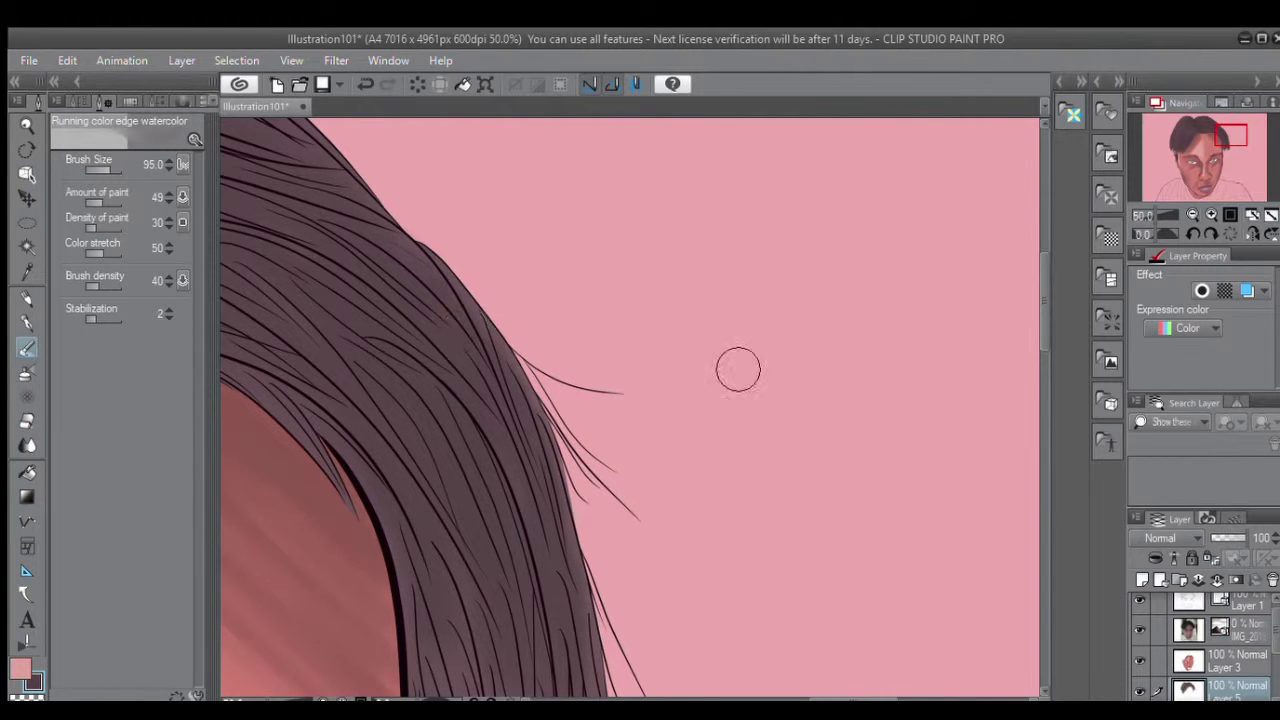
Set the Running color edge watercolor brush to size 26.7 for the hair colour near the parting.
{"action": "key", "text": "ctrl+minus"}
{"action": "key", "text": "ctrl+minus"}
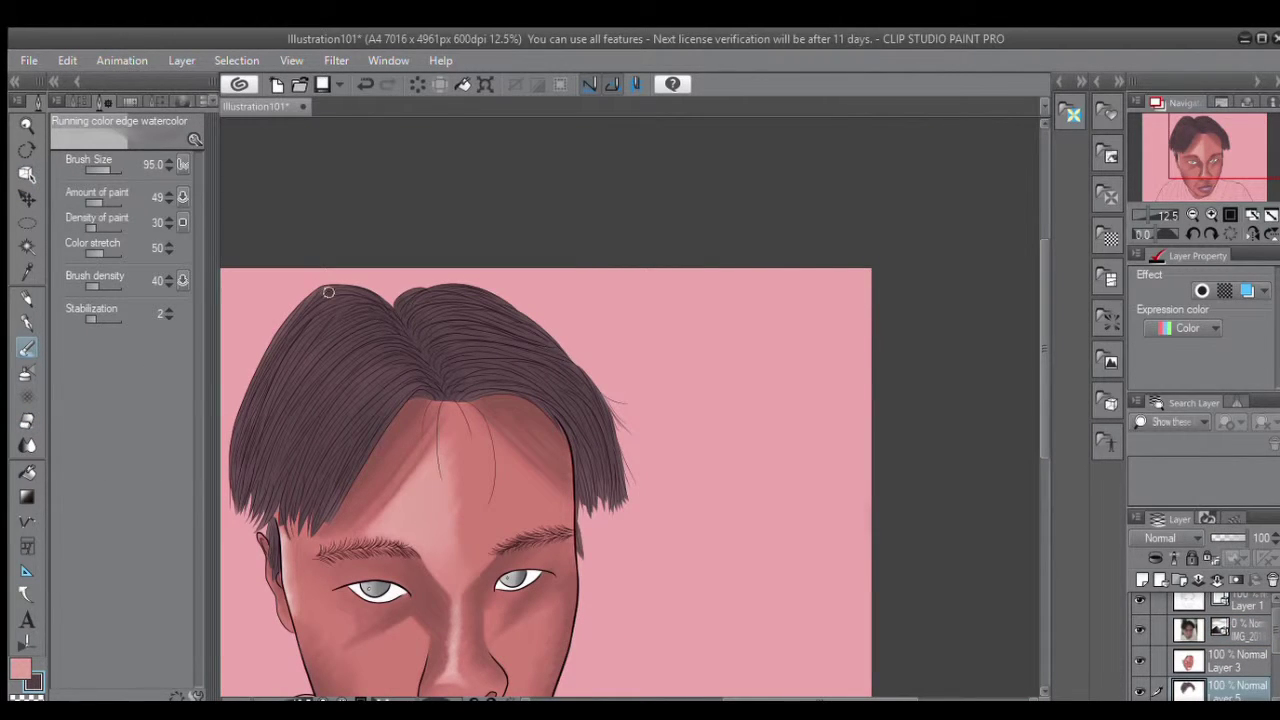
{"action": "left_click", "coordinate": [1210, 215]}
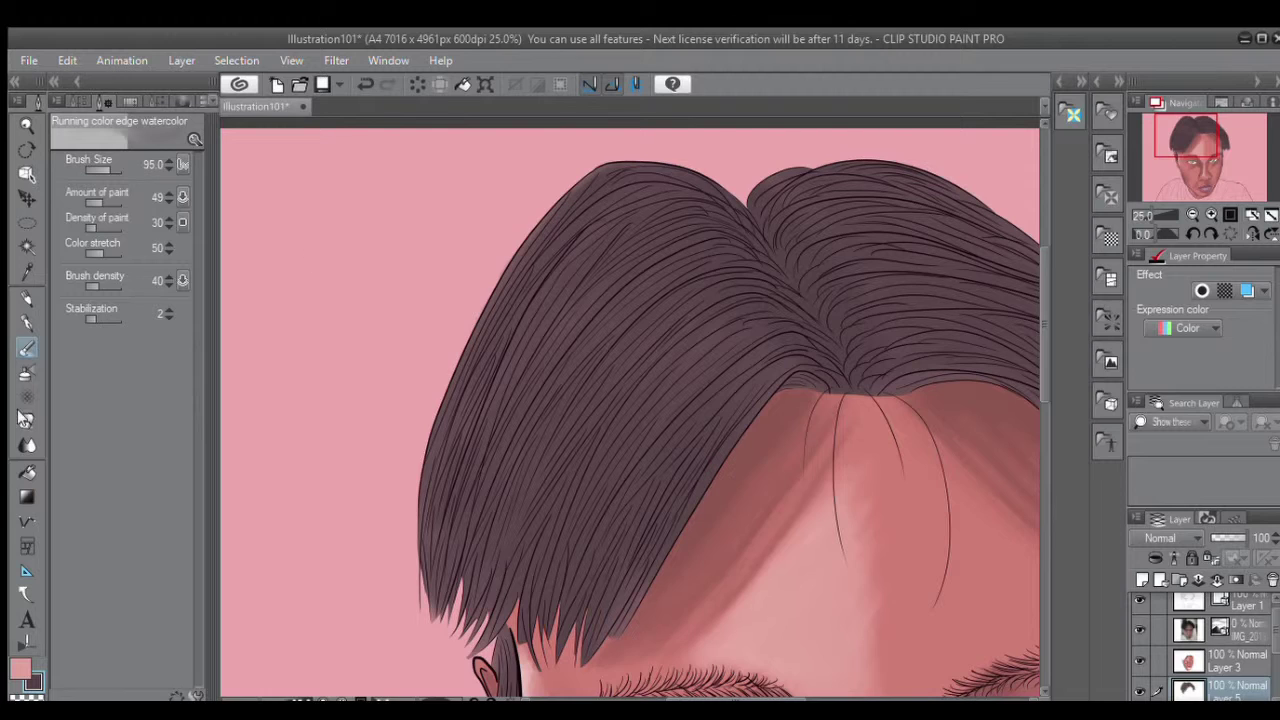
{"action": "left_click", "coordinate": [1211, 215]}
{"action": "left_click_drag", "start_coordinate": [114, 170], "coordinate": [100, 170]}
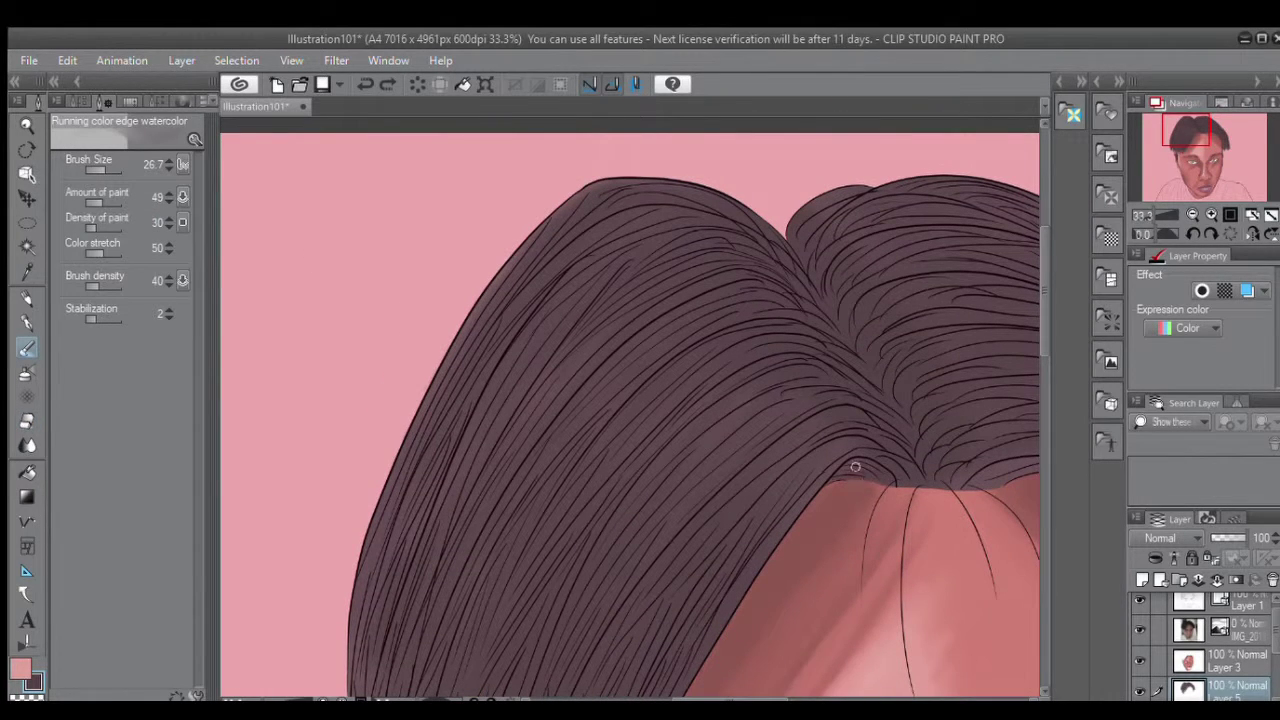
{"action": "scroll", "coordinate": [892, 481], "scroll_direction": "down", "scroll_amount": 2}
{"action": "scroll", "coordinate": [612, 441], "scroll_direction": "up", "scroll_amount": 2}
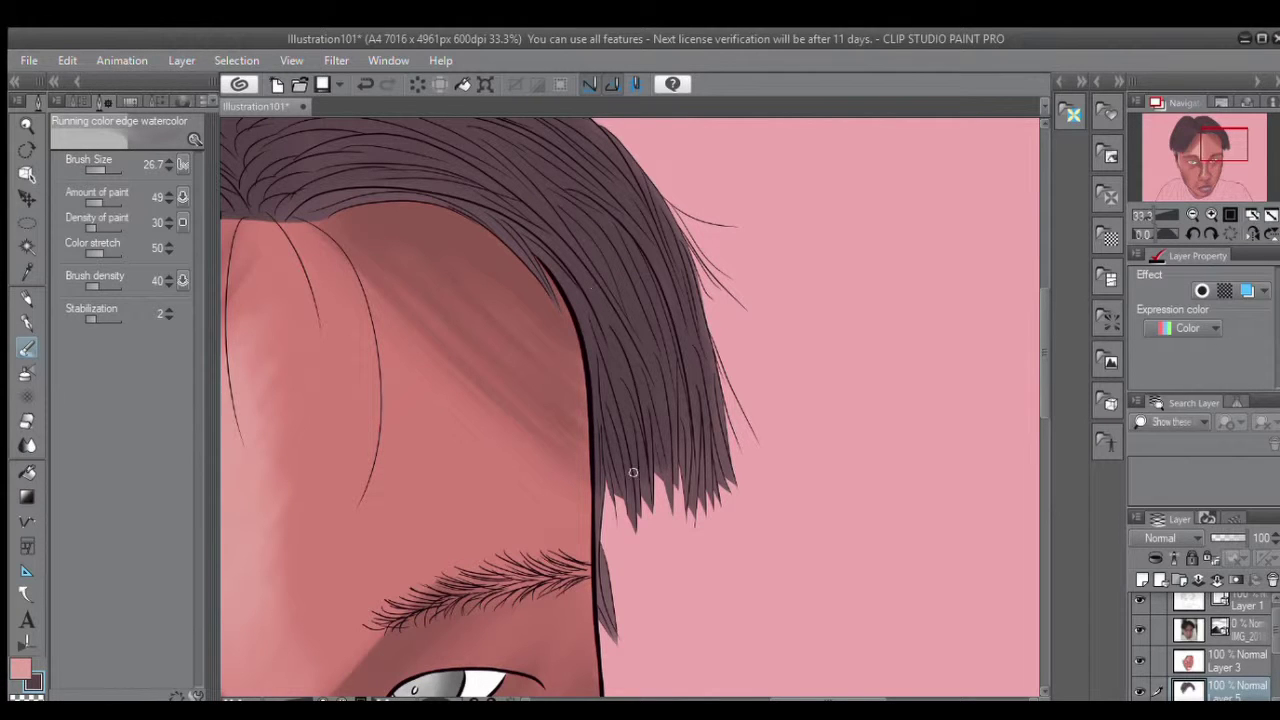
{"action": "key", "text": "ctrl+plus"}
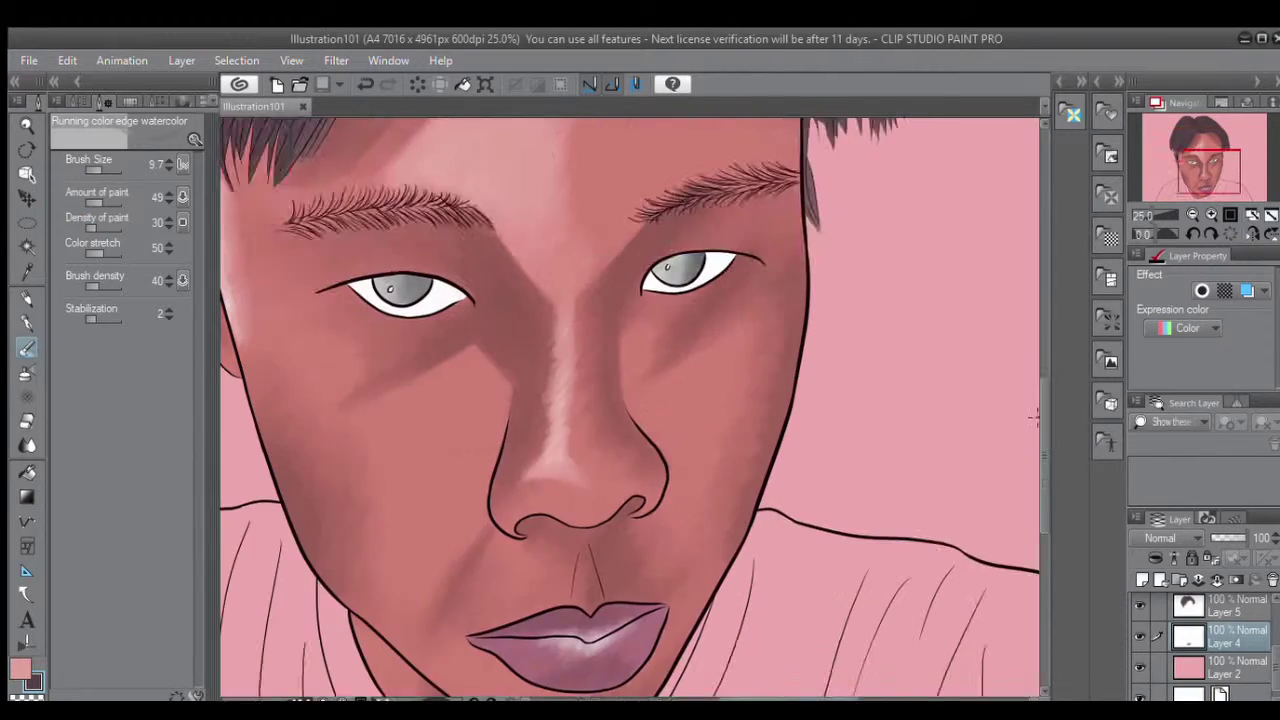
{"action": "key", "text": "j"}
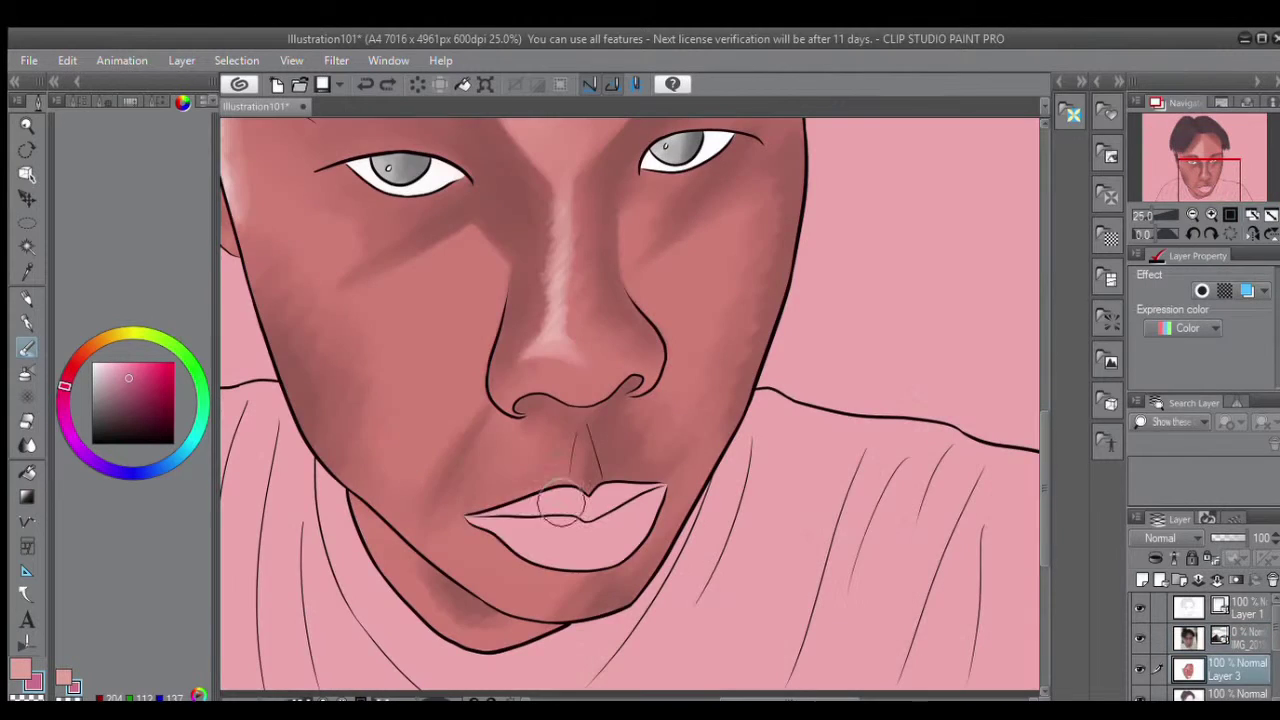
Recolour the lips magenta on Layer 4 and shade their outer edges darker with the Running color edge watercolor brush at size 57.2.
{"action": "left_click_drag", "start_coordinate": [560, 500], "coordinate": [495, 524]}
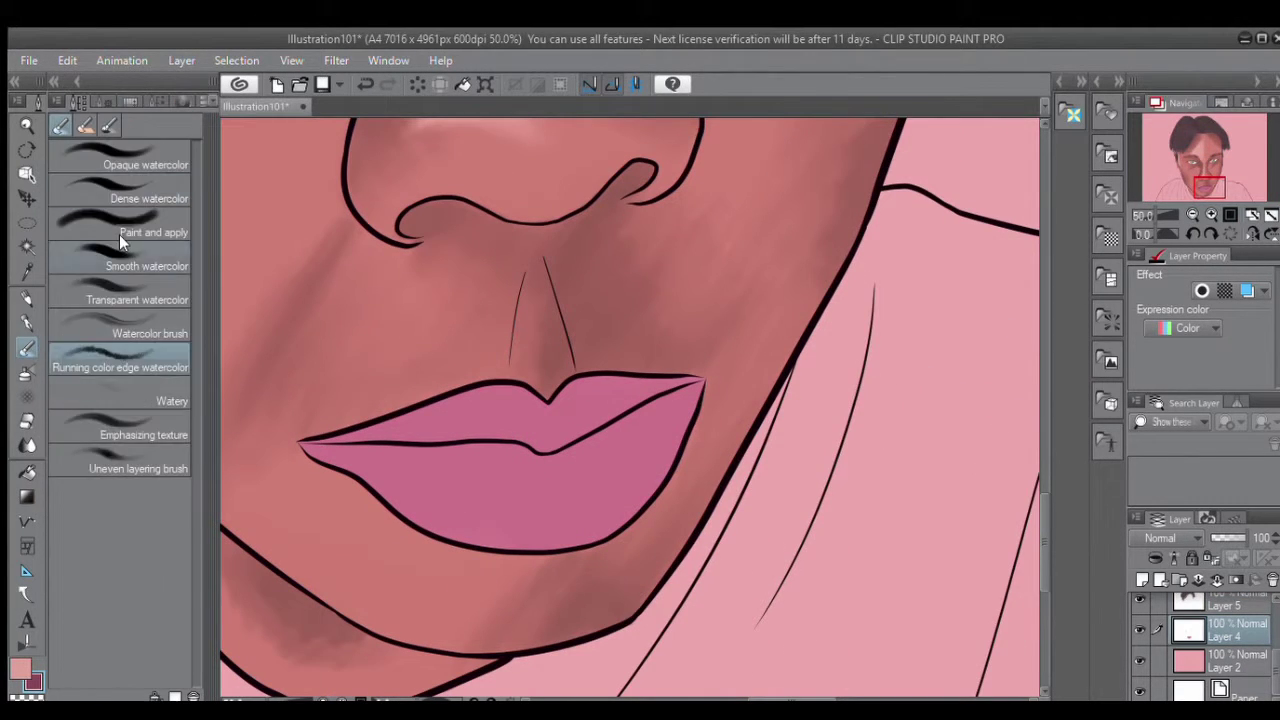
{"action": "left_click", "coordinate": [119, 234]}
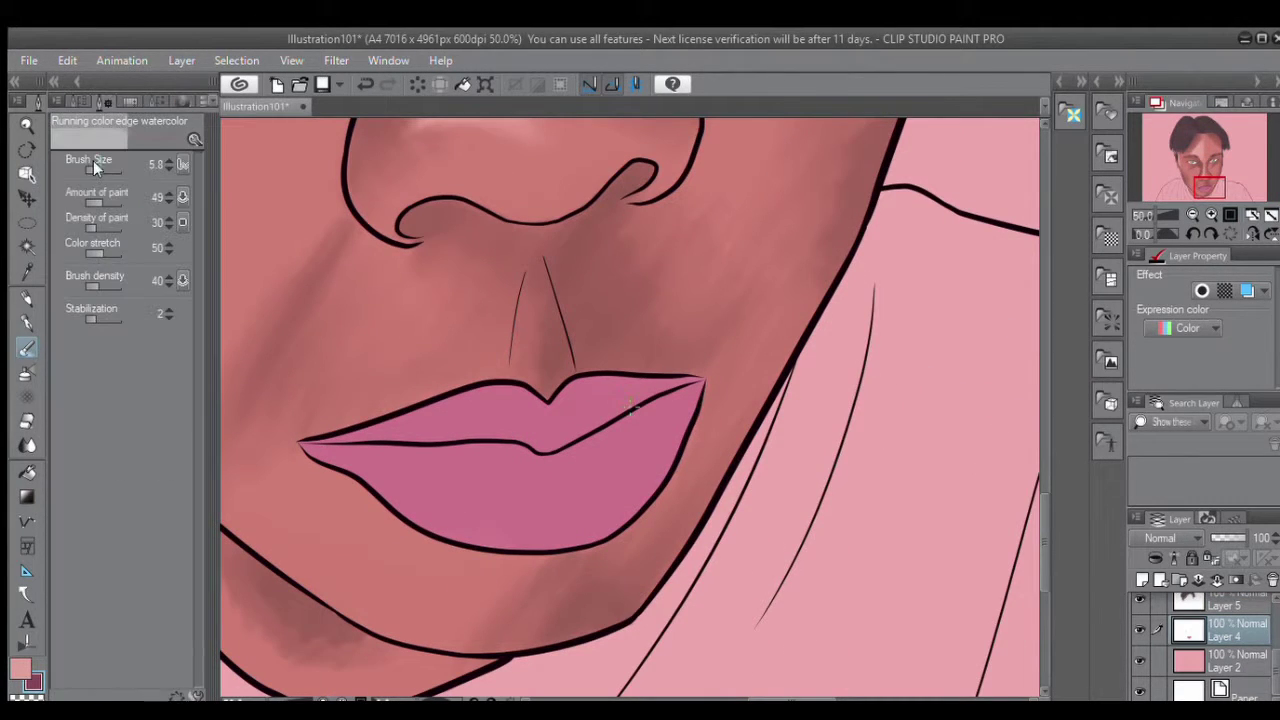
{"action": "left_click_drag", "start_coordinate": [95, 168], "coordinate": [104, 168]}
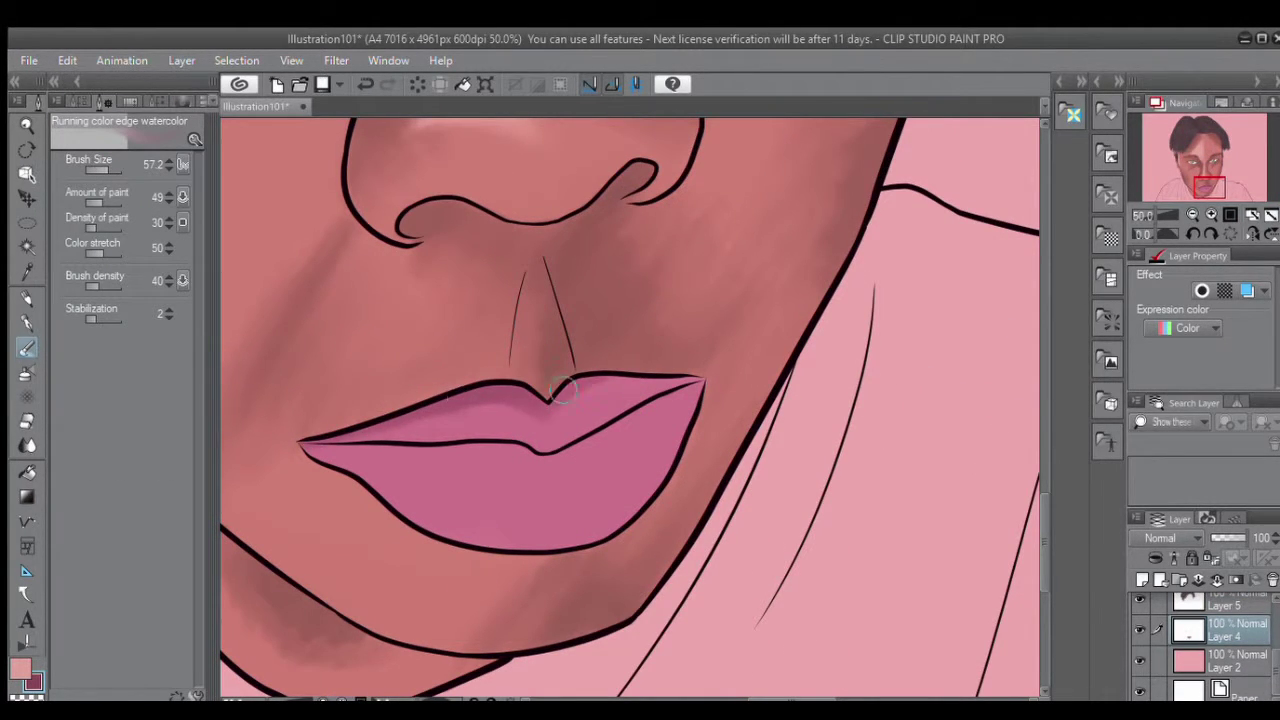
{"action": "mouse_move", "coordinate": [322, 433]}
{"action": "left_mouse_down"}
{"action": "mouse_move", "coordinate": [338, 465]}
{"action": "mouse_move", "coordinate": [561, 539]}
{"action": "mouse_move", "coordinate": [645, 502]}
{"action": "left_mouse_up"}
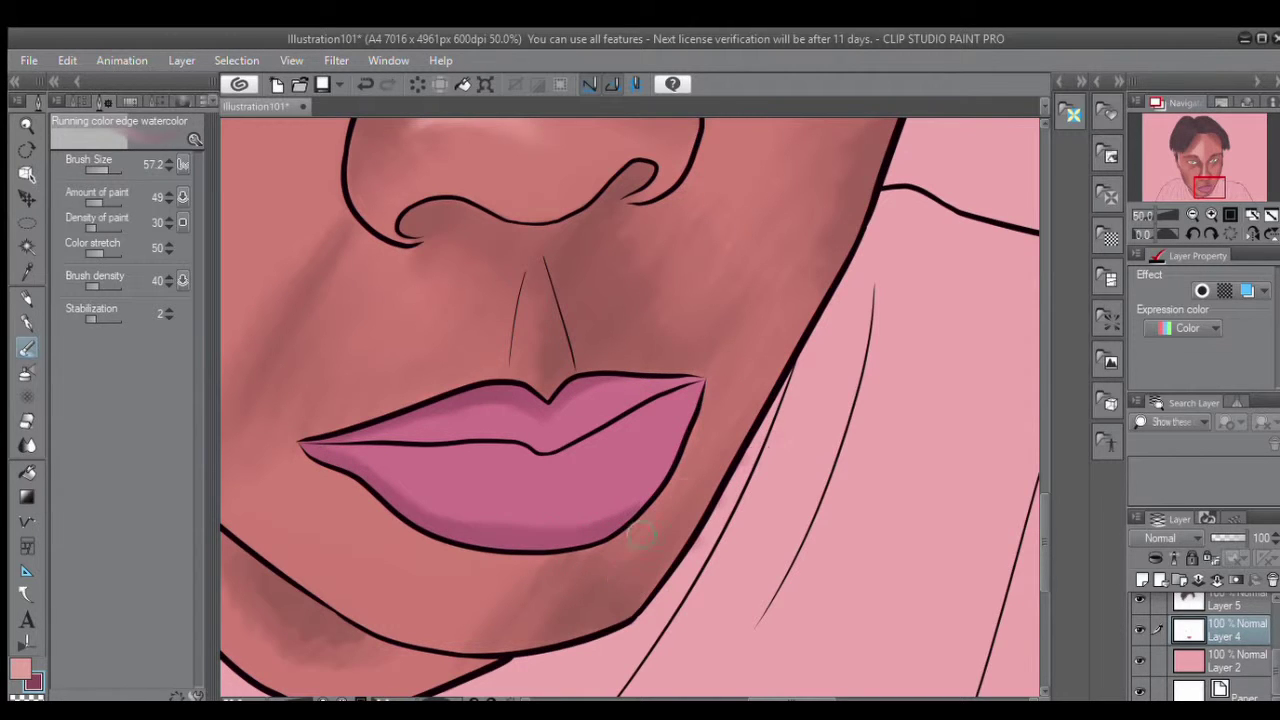
Paint a pale pink highlight along the line where the upper and lower lips meet on Layer 4.
{"action": "key", "text": "F2"}
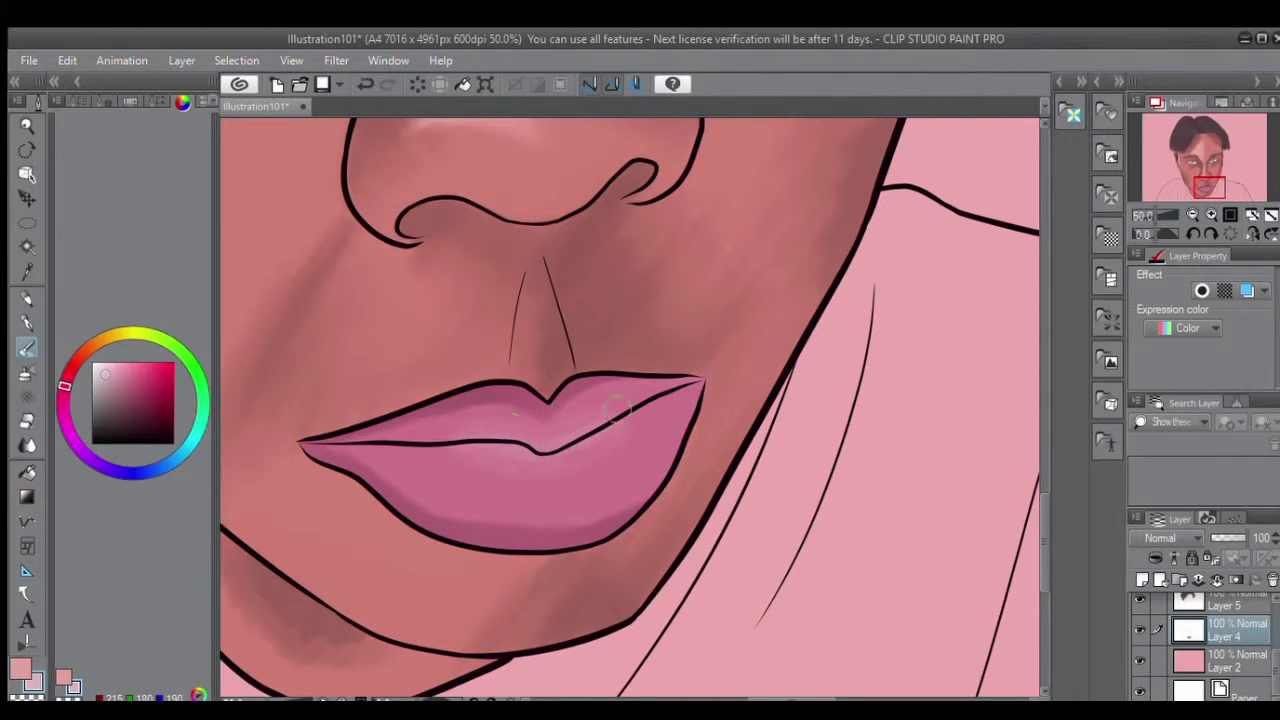
{"action": "key", "text": "ctrl+0"}
{"action": "scroll", "coordinate": [1200, 640], "scroll_direction": "up", "scroll_amount": 1}
Soften the shading on the cheek below the visible ear on Layer 3 with a skin tone and the Running color edge watercolor brush.
{"action": "left_click", "coordinate": [1172, 605]}
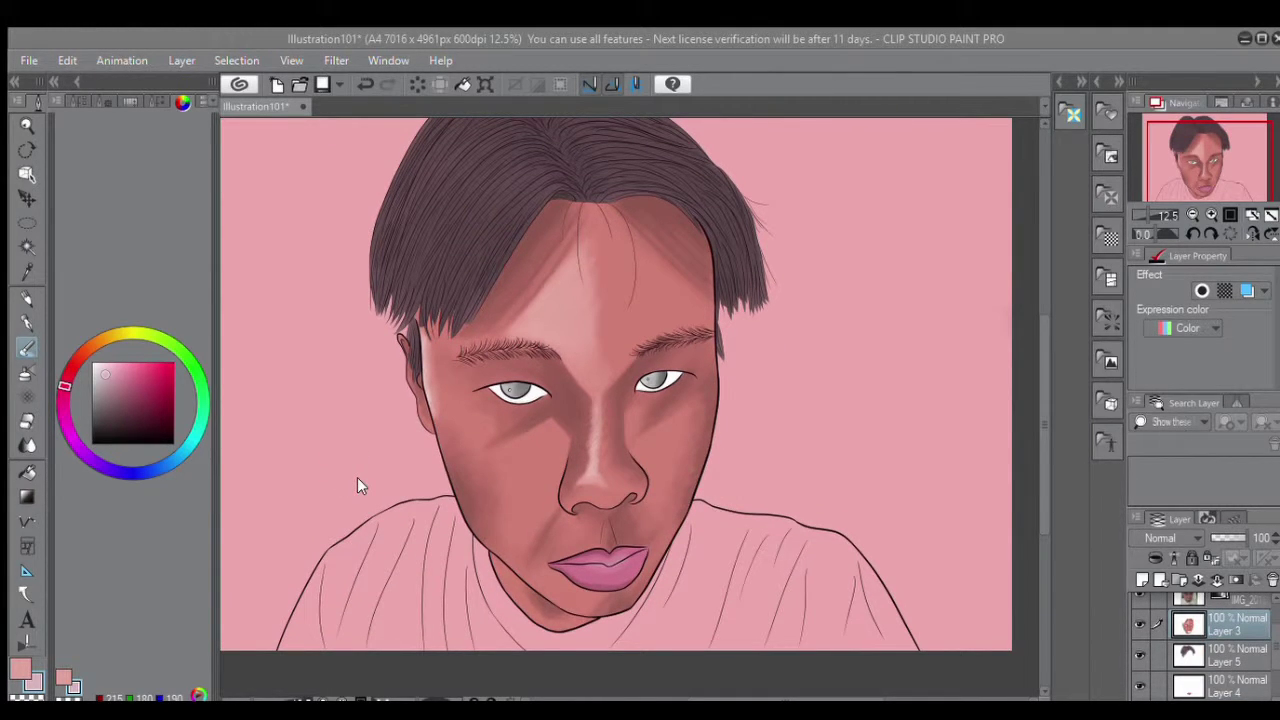
{"action": "scroll", "coordinate": [357, 482], "scroll_direction": "up", "scroll_amount": 3}
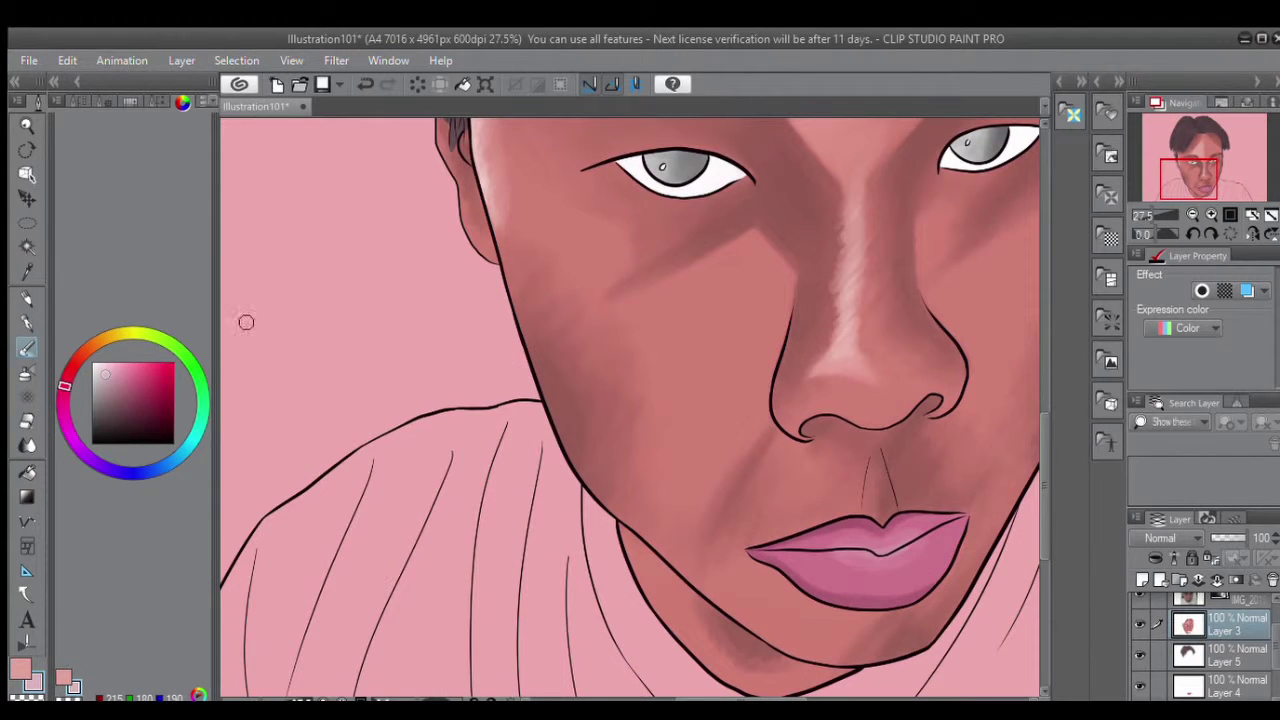
{"action": "left_click", "coordinate": [76, 91]}
{"action": "mouse_move", "coordinate": [606, 315]}
{"action": "left_mouse_down"}
{"action": "mouse_move", "coordinate": [626, 397]}
{"action": "mouse_move", "coordinate": [599, 320]}
{"action": "mouse_move", "coordinate": [600, 378]}
{"action": "left_mouse_up"}
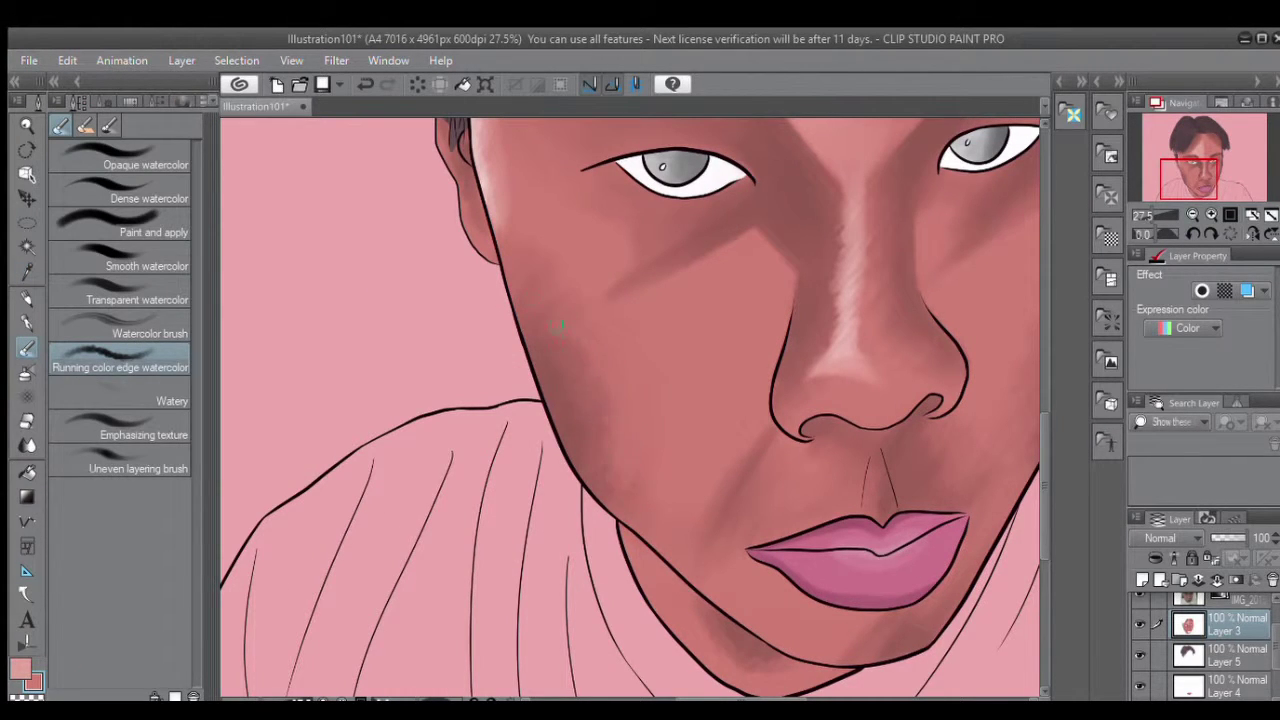
Fill the background on Layer 2 with a light greyish blue, RGB 145, 192, 206.
{"action": "scroll", "coordinate": [598, 373], "scroll_direction": "down", "scroll_amount": 2}
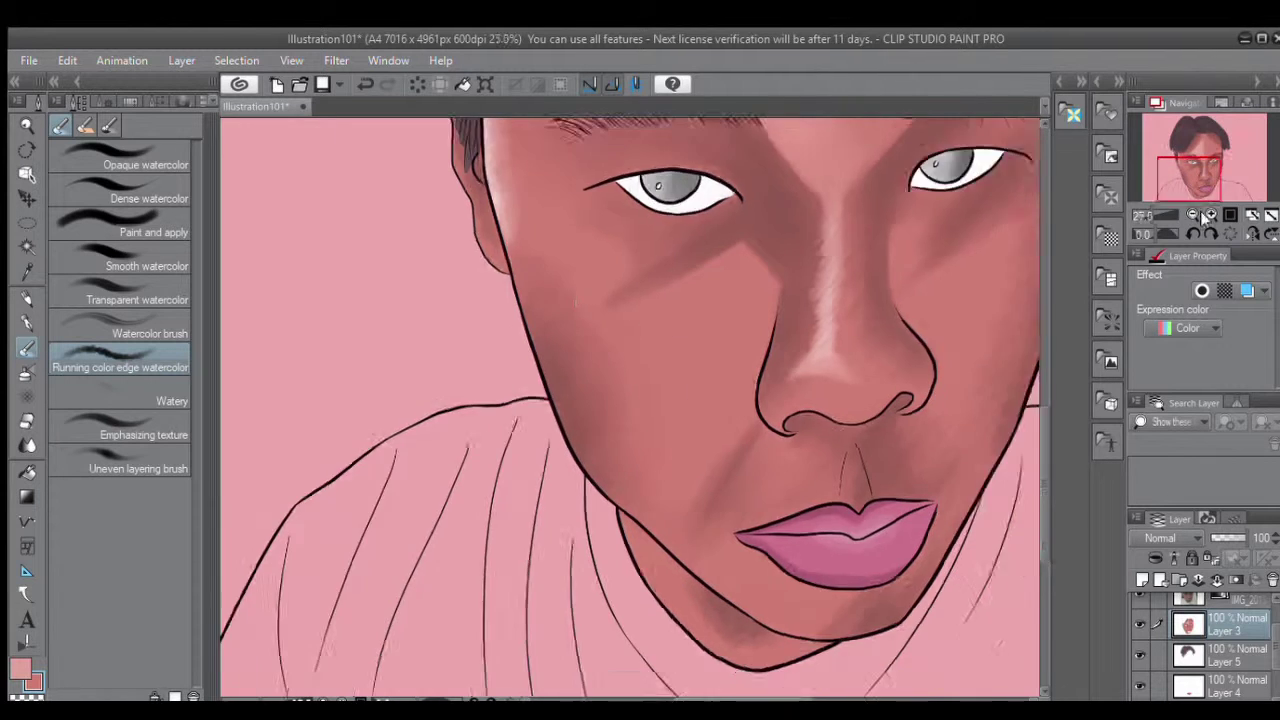
{"action": "scroll", "coordinate": [740, 372], "scroll_direction": "up", "scroll_amount": 4}
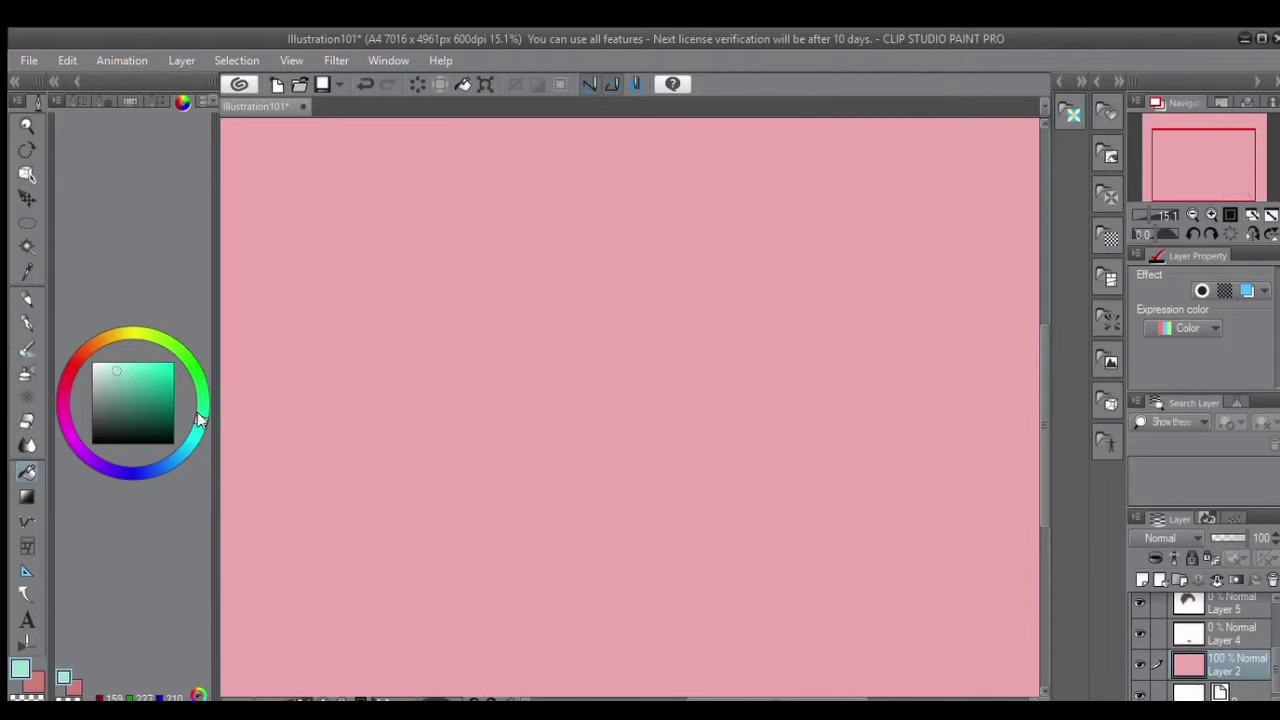
{"action": "left_click_drag", "start_coordinate": [197, 418], "coordinate": [183, 452]}
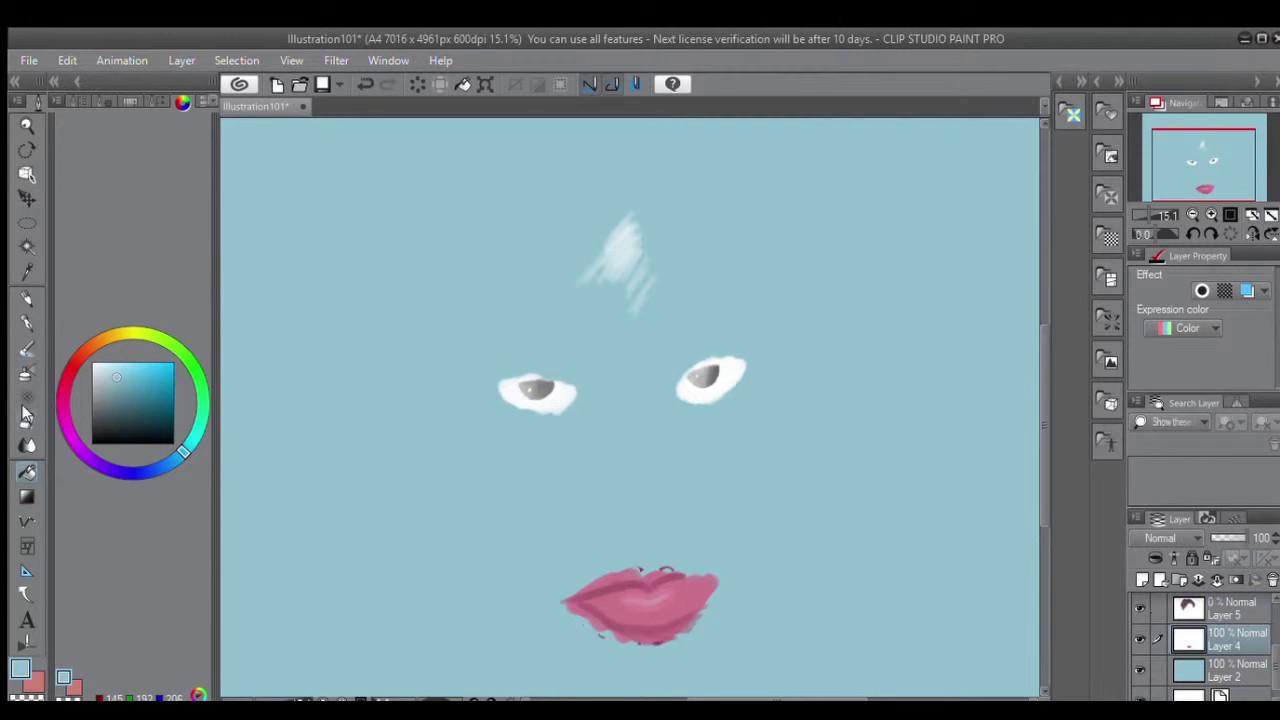
Paint the whole shirt light yellow on Layer 6 with the Dense watercolor brush at size 933.6.
{"action": "key", "text": "b"}
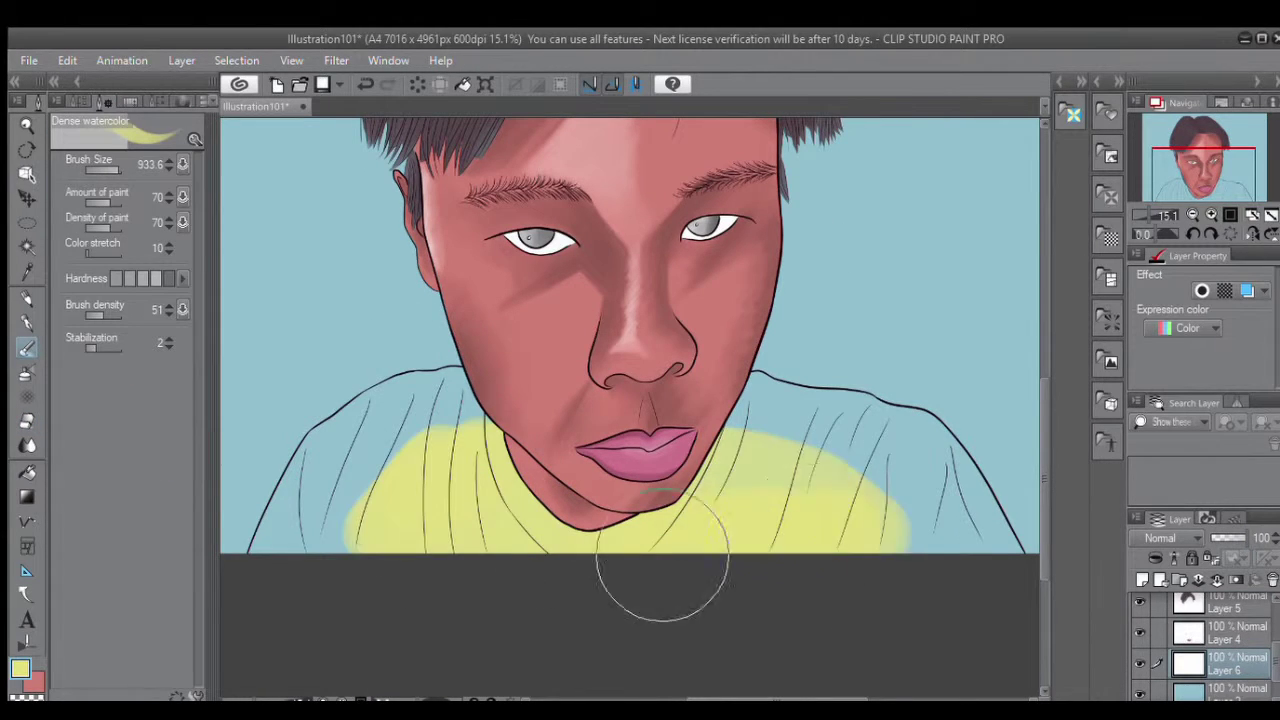
{"action": "mouse_move", "coordinate": [662, 555]}
{"action": "left_mouse_down"}
{"action": "mouse_move", "coordinate": [777, 486]}
{"action": "mouse_move", "coordinate": [420, 460]}
{"action": "mouse_move", "coordinate": [350, 400]}
{"action": "mouse_move", "coordinate": [869, 428]}
{"action": "mouse_move", "coordinate": [780, 390]}
{"action": "left_mouse_up"}
Shade the shirt collar around the neck in olive on Layer 6 with the Running color edge watercolor brush, using size 95.0 for the broad areas.
{"action": "left_click", "coordinate": [137, 414]}
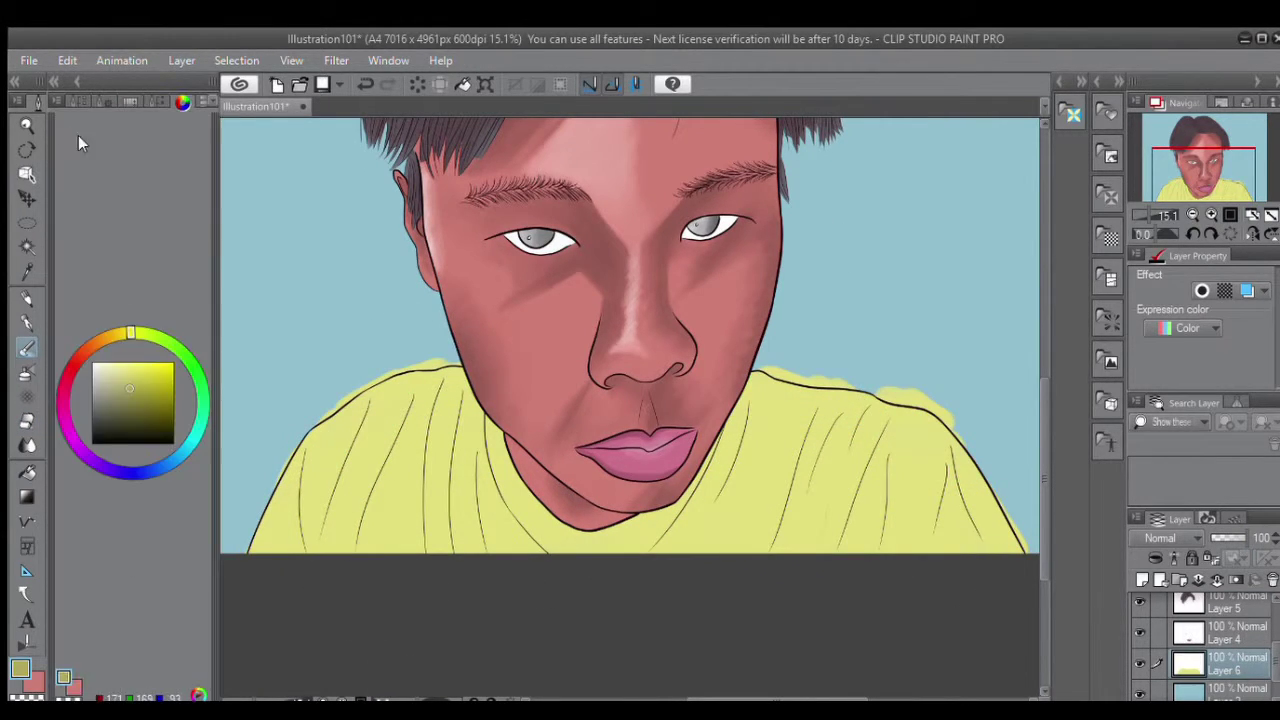
{"action": "left_click", "coordinate": [103, 165]}
{"action": "mouse_move", "coordinate": [490, 415]}
{"action": "left_mouse_down"}
{"action": "mouse_move", "coordinate": [503, 483]}
{"action": "mouse_move", "coordinate": [480, 440]}
{"action": "left_mouse_up"}
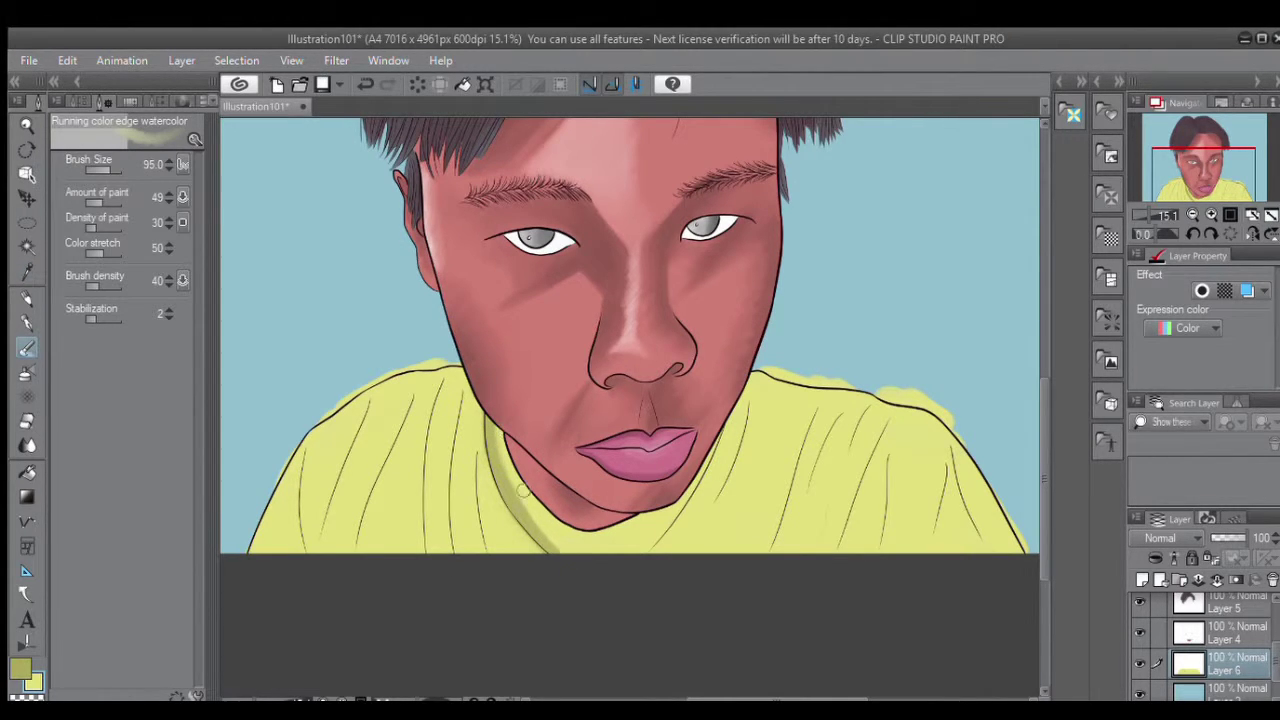
{"action": "key", "text": "ctrl+plus"}
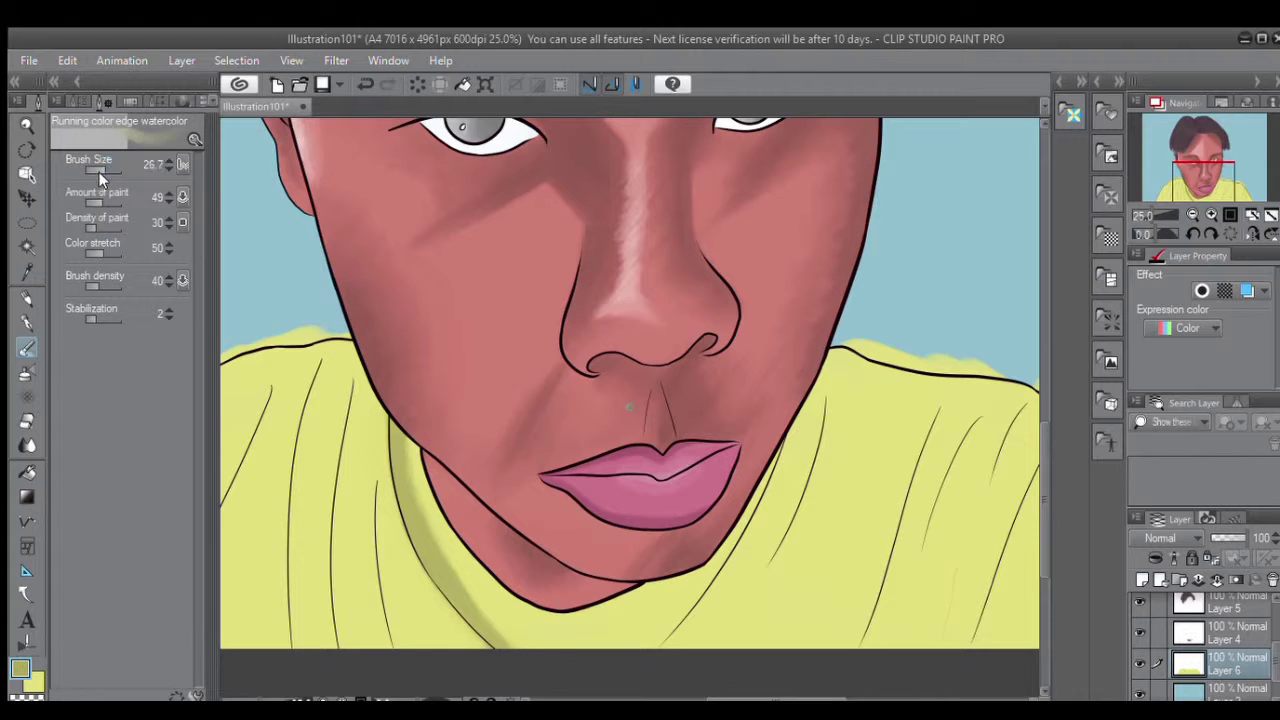
{"action": "left_click_drag", "start_coordinate": [460, 603], "coordinate": [410, 450]}
{"action": "left_click_drag", "start_coordinate": [700, 540], "coordinate": [630, 668]}
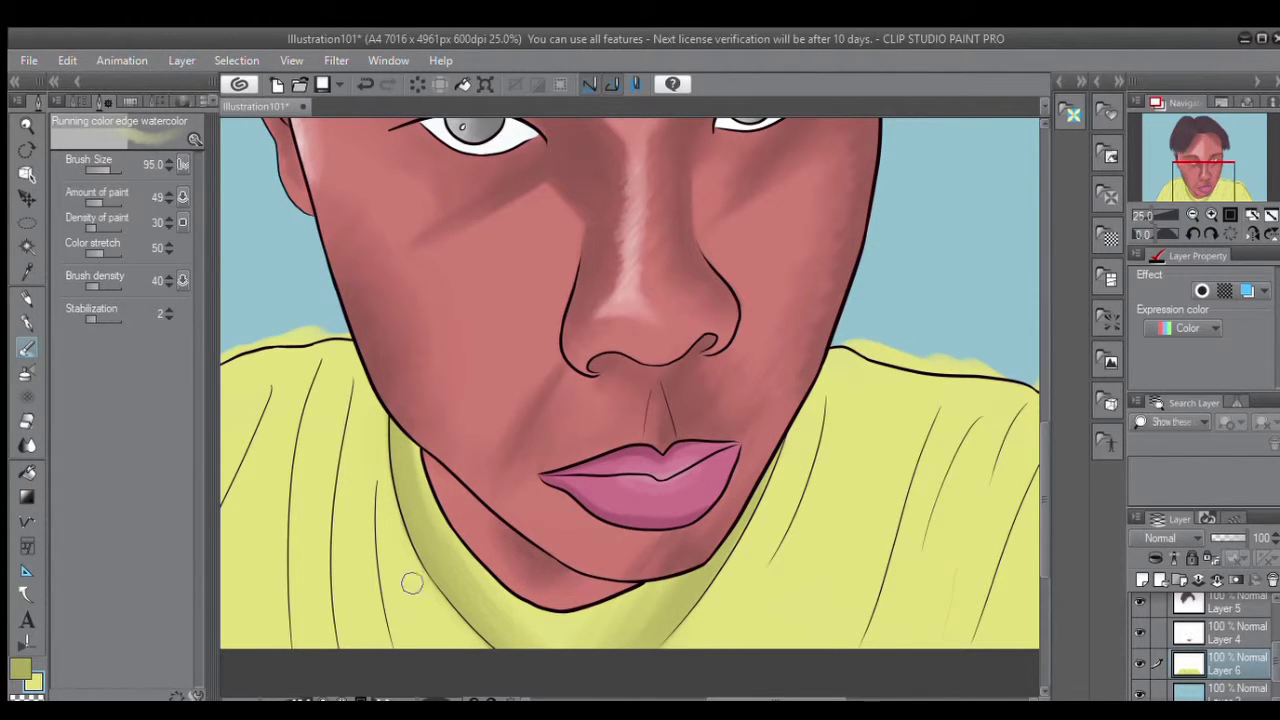
{"action": "left_click_drag", "start_coordinate": [412, 583], "coordinate": [647, 583]}
Shade along the three outer fold lines of the shirt's left shoulder in olive, with brush size 34.4 and paint density 44.
{"action": "left_click", "coordinate": [96, 170]}
{"action": "left_click", "coordinate": [86, 218]}
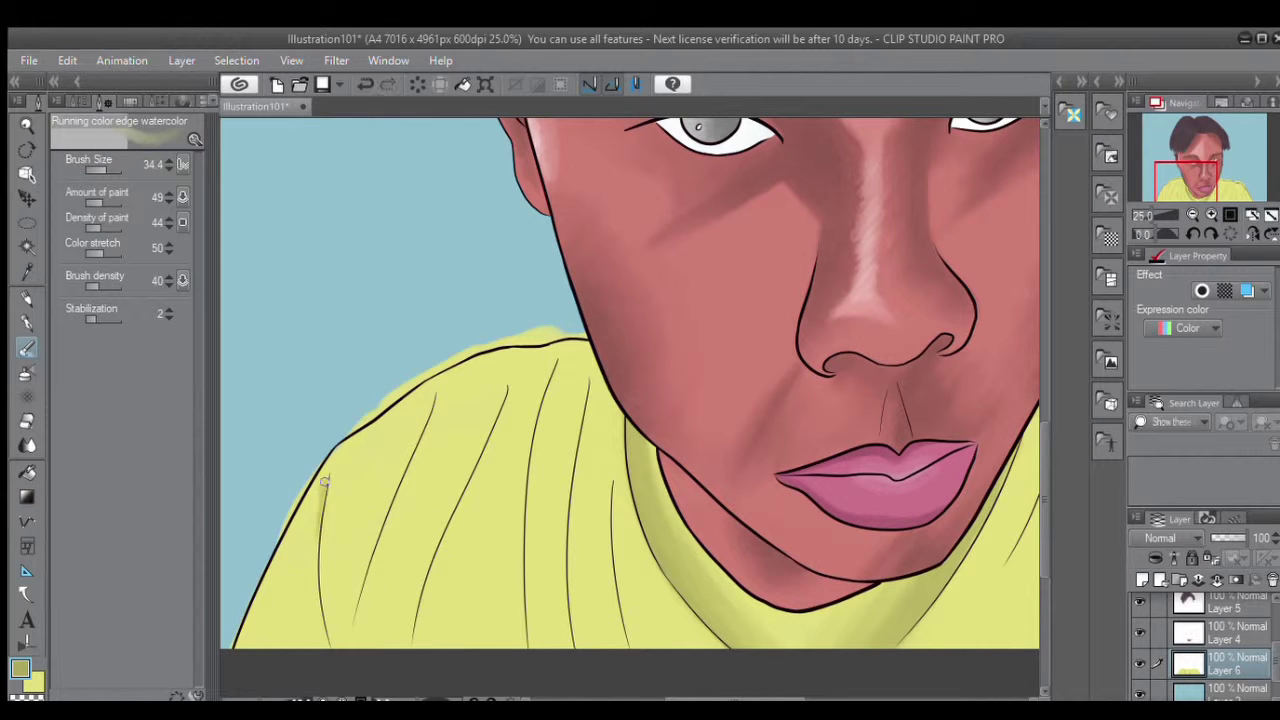
{"action": "left_click_drag", "start_coordinate": [324, 482], "coordinate": [317, 620]}
{"action": "left_click_drag", "start_coordinate": [424, 395], "coordinate": [372, 555]}
{"action": "left_click_drag", "start_coordinate": [398, 425], "coordinate": [345, 655]}
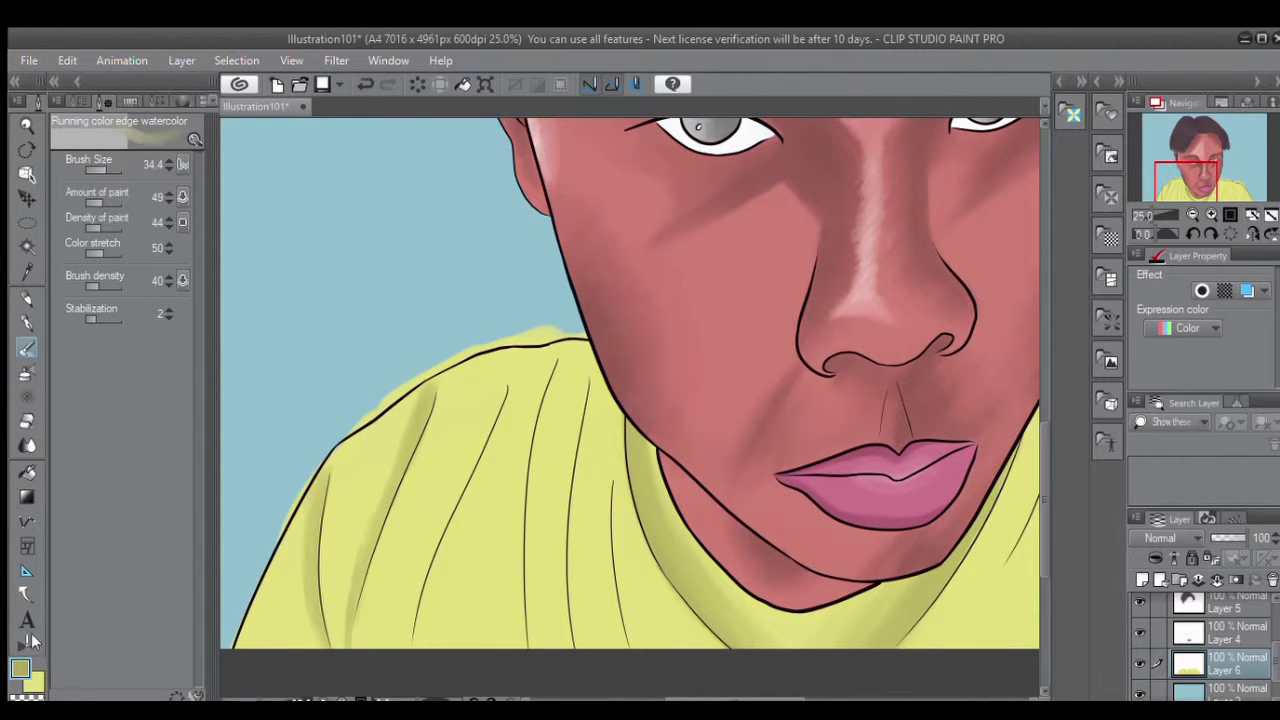
{"action": "left_click_drag", "start_coordinate": [500, 385], "coordinate": [405, 645]}
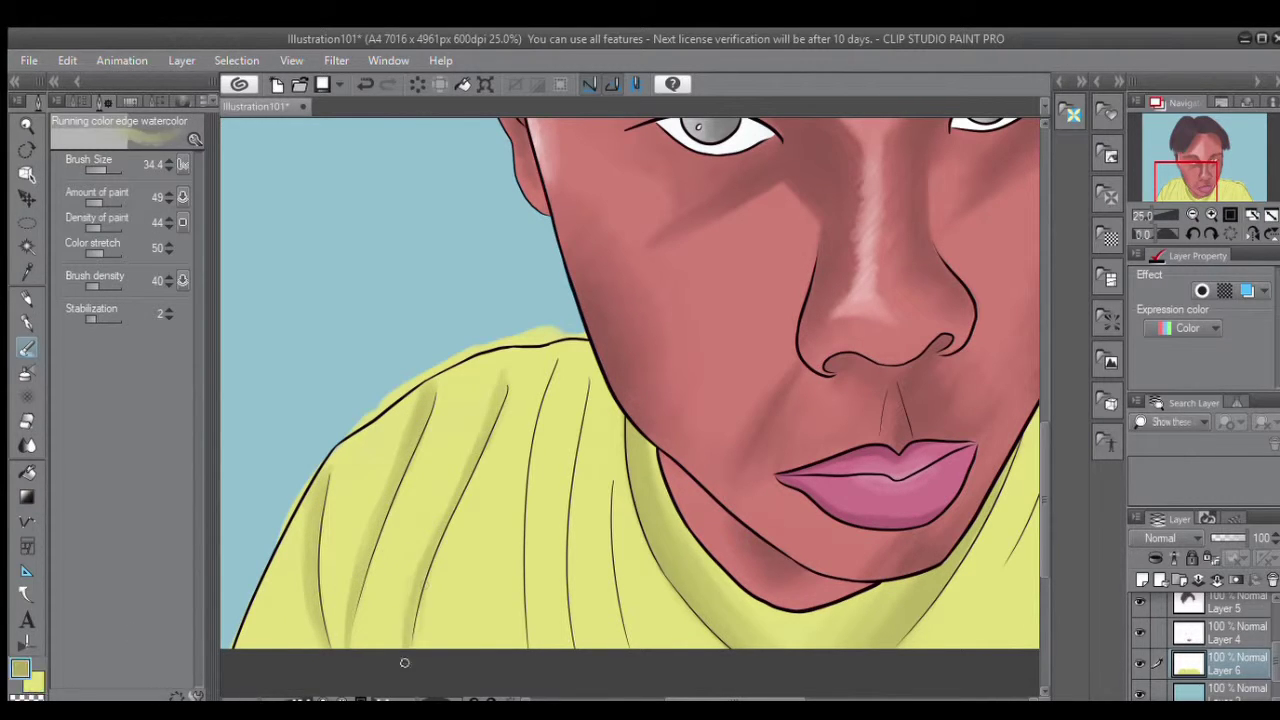
Reinforce the olive shading along the two outermost folds of the shirt's left shoulder up to their tips.
{"action": "left_click", "coordinate": [499, 452], "text": "alt"}
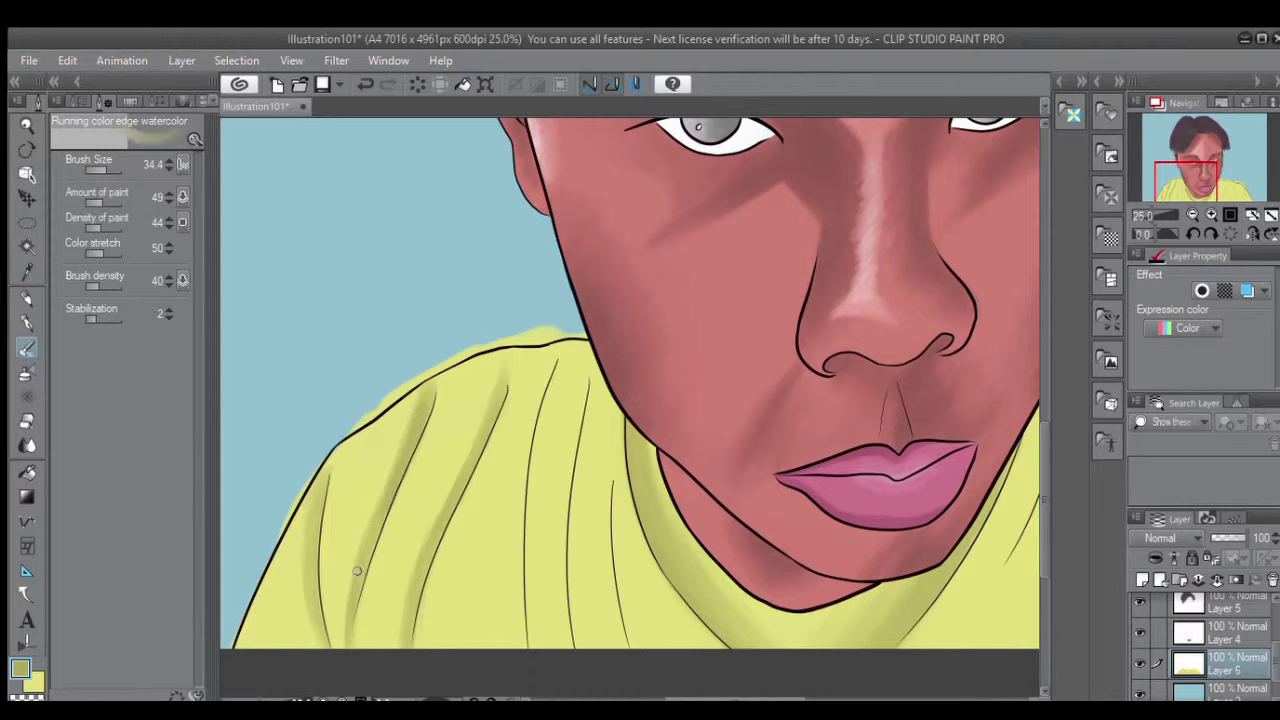
{"action": "left_click_drag", "start_coordinate": [322, 472], "coordinate": [318, 640]}
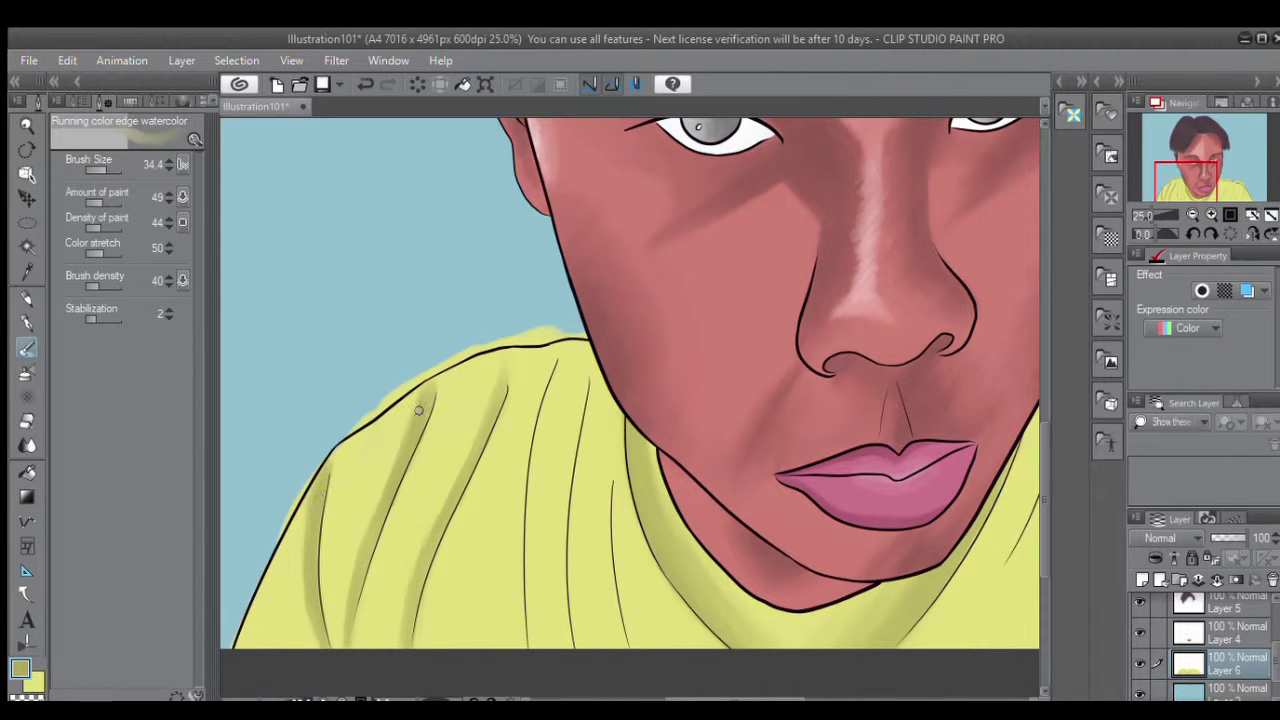
{"action": "left_click_drag", "start_coordinate": [419, 410], "coordinate": [436, 380]}
Shade along the three fold lines between the left shoulder and the collar in olive at brush size 34.4.
{"action": "left_click_drag", "start_coordinate": [558, 374], "coordinate": [527, 574]}
{"action": "left_click_drag", "start_coordinate": [542, 448], "coordinate": [524, 648]}
{"action": "left_click_drag", "start_coordinate": [538, 554], "coordinate": [562, 362]}
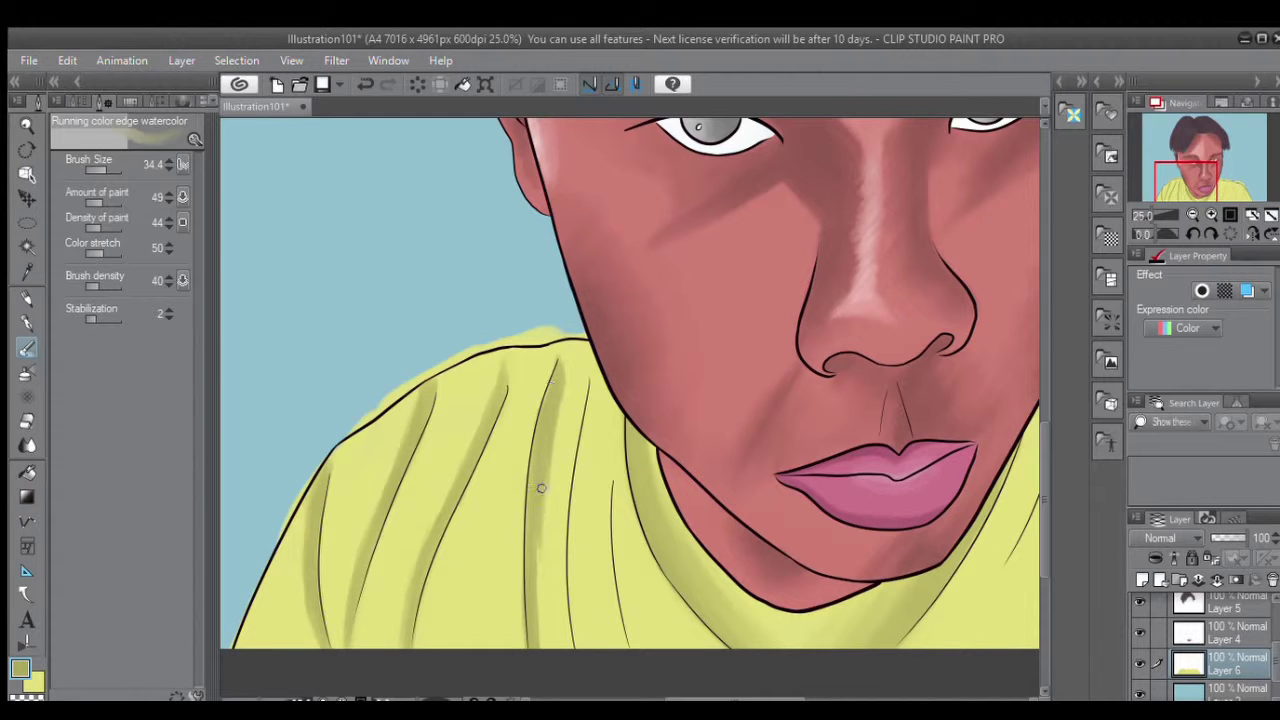
{"action": "left_click_drag", "start_coordinate": [541, 488], "coordinate": [519, 521]}
{"action": "left_click_drag", "start_coordinate": [590, 410], "coordinate": [570, 552]}
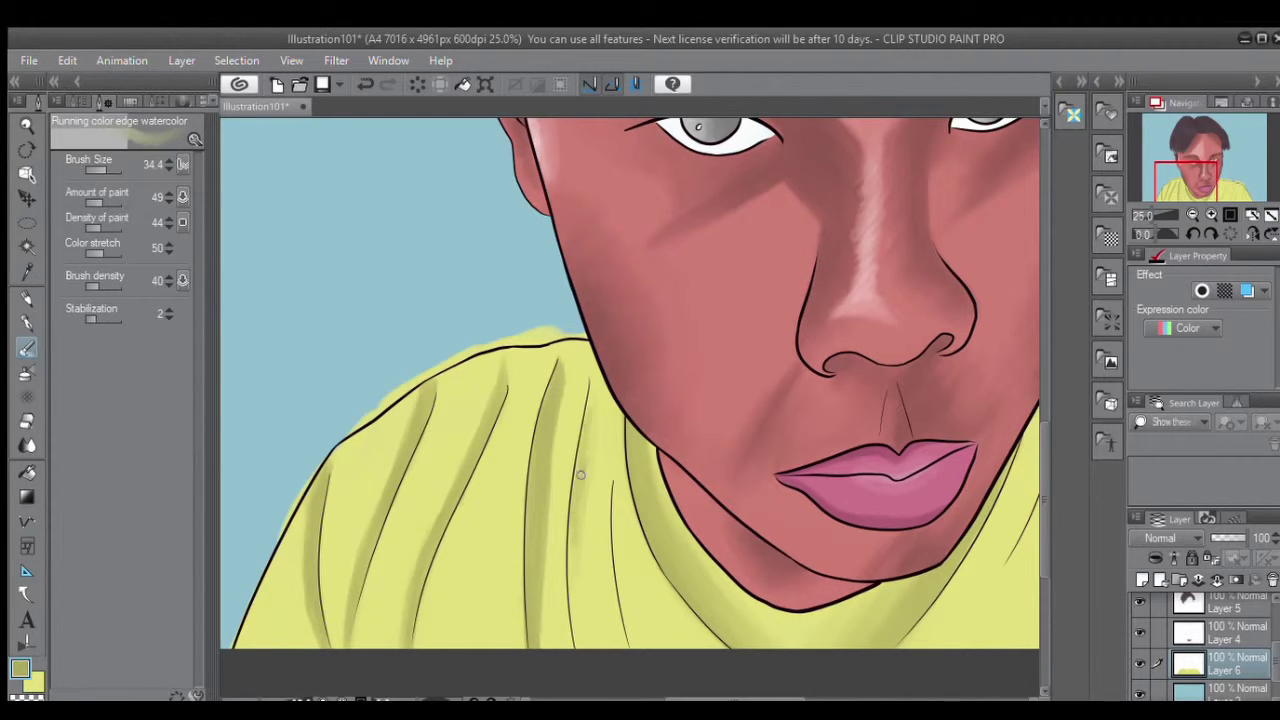
{"action": "mouse_move", "coordinate": [594, 386]}
{"action": "left_mouse_down"}
{"action": "mouse_move", "coordinate": [572, 648]}
{"action": "mouse_move", "coordinate": [586, 476]}
{"action": "left_mouse_up"}
{"action": "left_click_drag", "start_coordinate": [620, 518], "coordinate": [610, 594]}
{"action": "left_click_drag", "start_coordinate": [632, 544], "coordinate": [614, 636]}
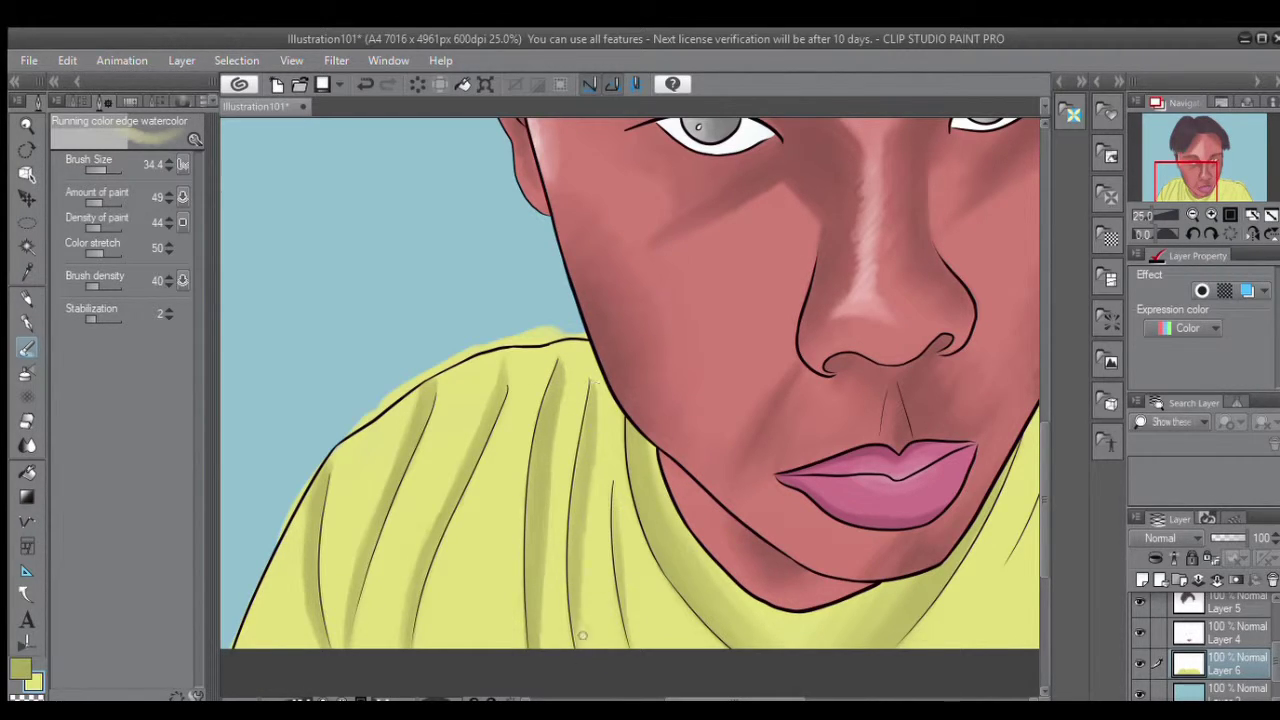
{"action": "mouse_move", "coordinate": [538, 648]}
{"action": "left_mouse_down"}
{"action": "mouse_move", "coordinate": [562, 362]}
{"action": "mouse_move", "coordinate": [435, 525]}
{"action": "mouse_move", "coordinate": [404, 648]}
{"action": "mouse_move", "coordinate": [510, 403]}
{"action": "mouse_move", "coordinate": [465, 465]}
{"action": "left_mouse_up"}
Shade the fold beside the collar and the next three folds on the shirt's right side in olive at size 34.4.
{"action": "key", "text": "h"}
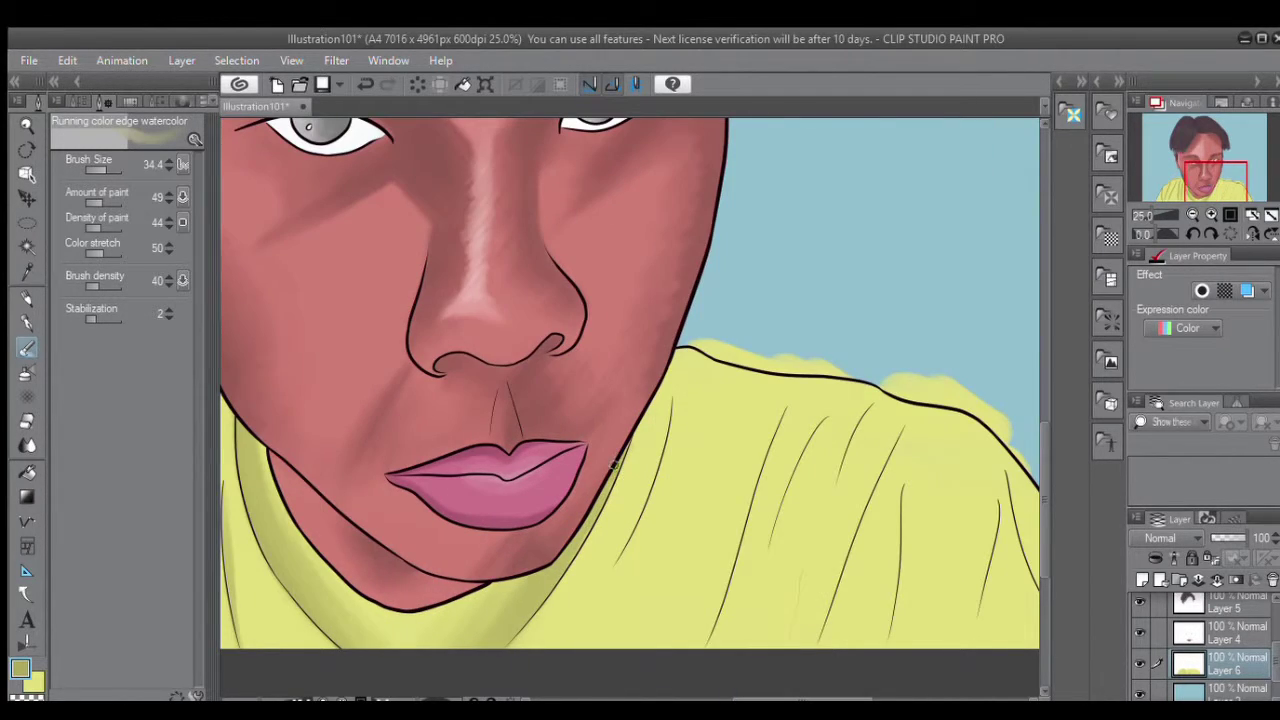
{"action": "left_click_drag", "start_coordinate": [663, 427], "coordinate": [612, 568]}
{"action": "mouse_move", "coordinate": [780, 408]}
{"action": "left_mouse_down"}
{"action": "mouse_move", "coordinate": [705, 640]}
{"action": "mouse_move", "coordinate": [790, 402]}
{"action": "mouse_move", "coordinate": [800, 478]}
{"action": "mouse_move", "coordinate": [809, 439]}
{"action": "mouse_move", "coordinate": [838, 482]}
{"action": "left_mouse_up"}
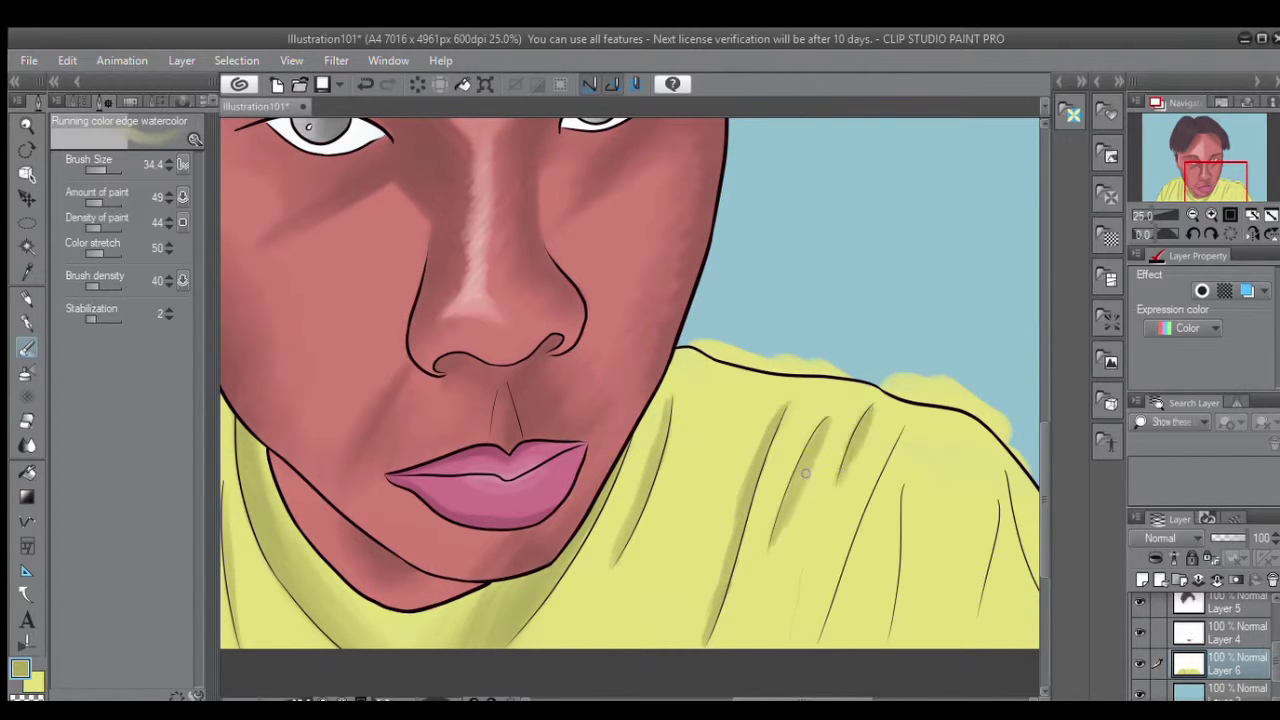
{"action": "left_click_drag", "start_coordinate": [872, 408], "coordinate": [848, 462]}
Shade the long slanted fold on the right shoulder and the shorter upright fold beside it down to the canvas edge.
{"action": "left_click_drag", "start_coordinate": [906, 430], "coordinate": [847, 573]}
{"action": "left_click_drag", "start_coordinate": [870, 528], "coordinate": [820, 645]}
{"action": "left_click_drag", "start_coordinate": [904, 444], "coordinate": [846, 596]}
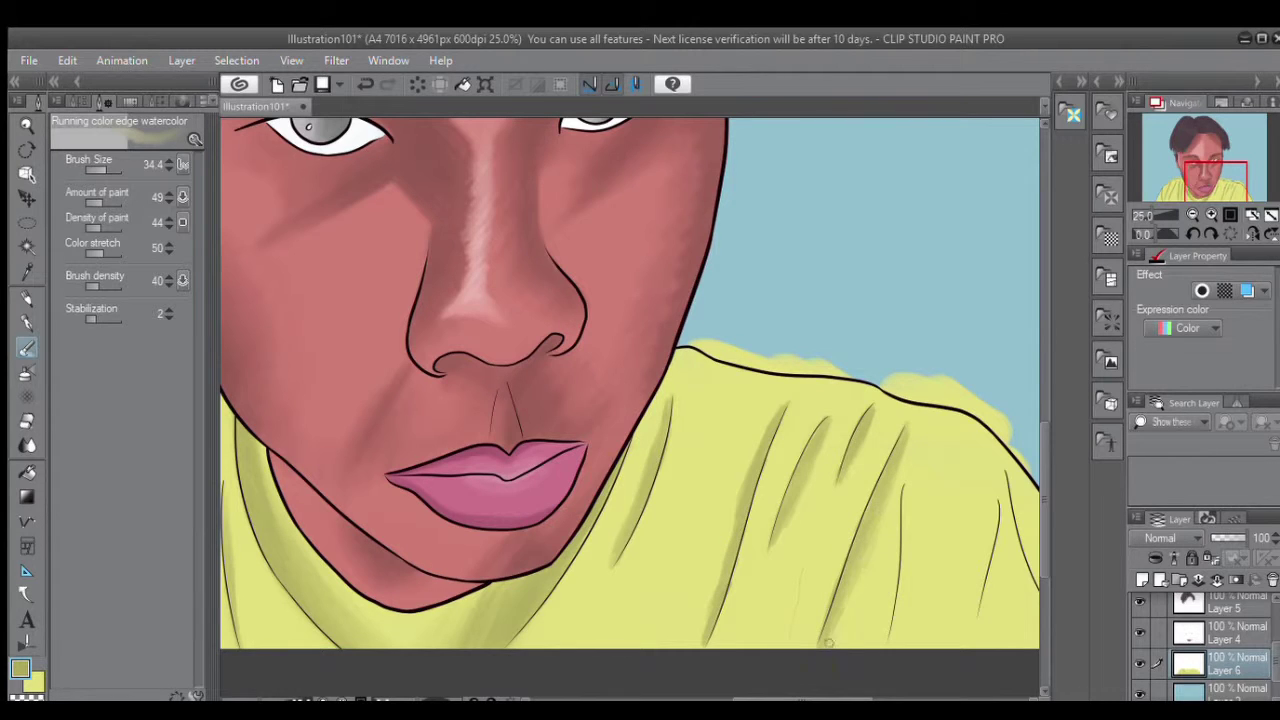
{"action": "left_click_drag", "start_coordinate": [902, 490], "coordinate": [882, 620]}
{"action": "left_click_drag", "start_coordinate": [902, 530], "coordinate": [876, 645]}
{"action": "left_click_drag", "start_coordinate": [797, 697], "coordinate": [878, 697]}
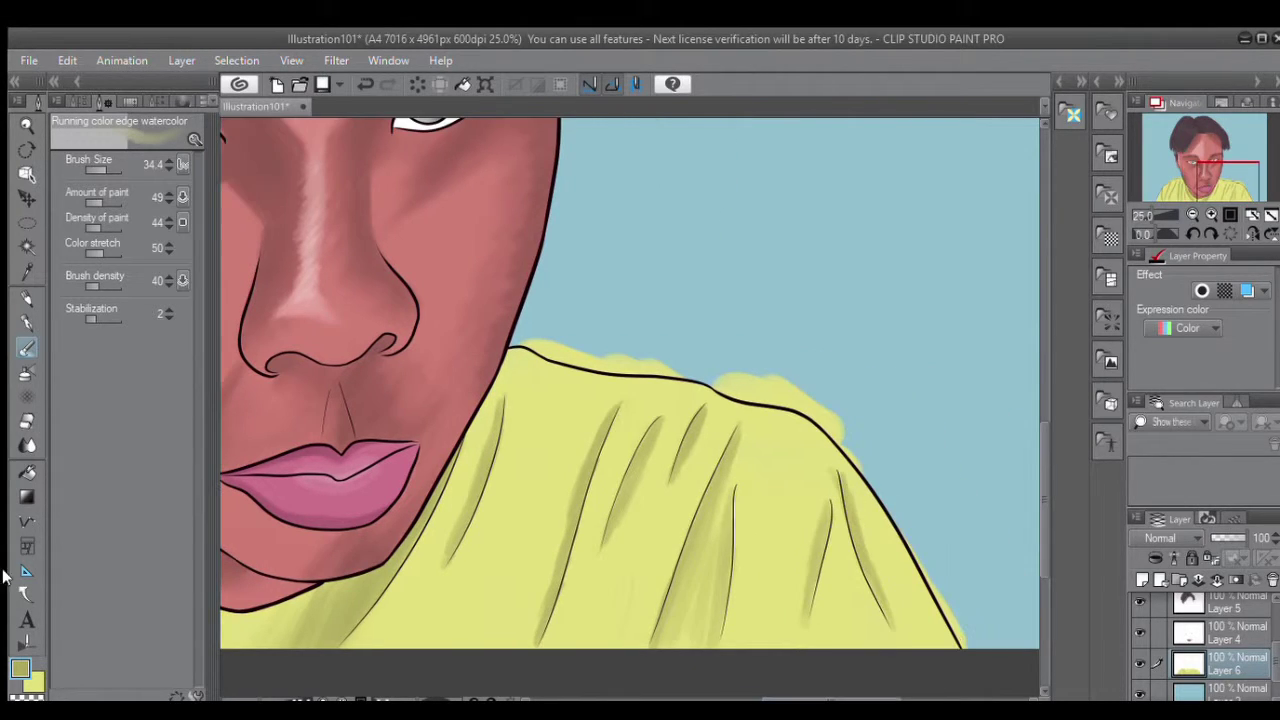
Broaden the olive shading around the middle and outer folds of the right shoulder, extending it towards the canvas edge.
{"action": "left_click_drag", "start_coordinate": [714, 490], "coordinate": [688, 640]}
{"action": "left_click_drag", "start_coordinate": [660, 436], "coordinate": [625, 532]}
{"action": "left_click_drag", "start_coordinate": [638, 514], "coordinate": [596, 612]}
{"action": "left_click_drag", "start_coordinate": [705, 418], "coordinate": [675, 470]}
{"action": "left_click_drag", "start_coordinate": [806, 576], "coordinate": [790, 638]}
{"action": "left_click_drag", "start_coordinate": [855, 505], "coordinate": [886, 630]}
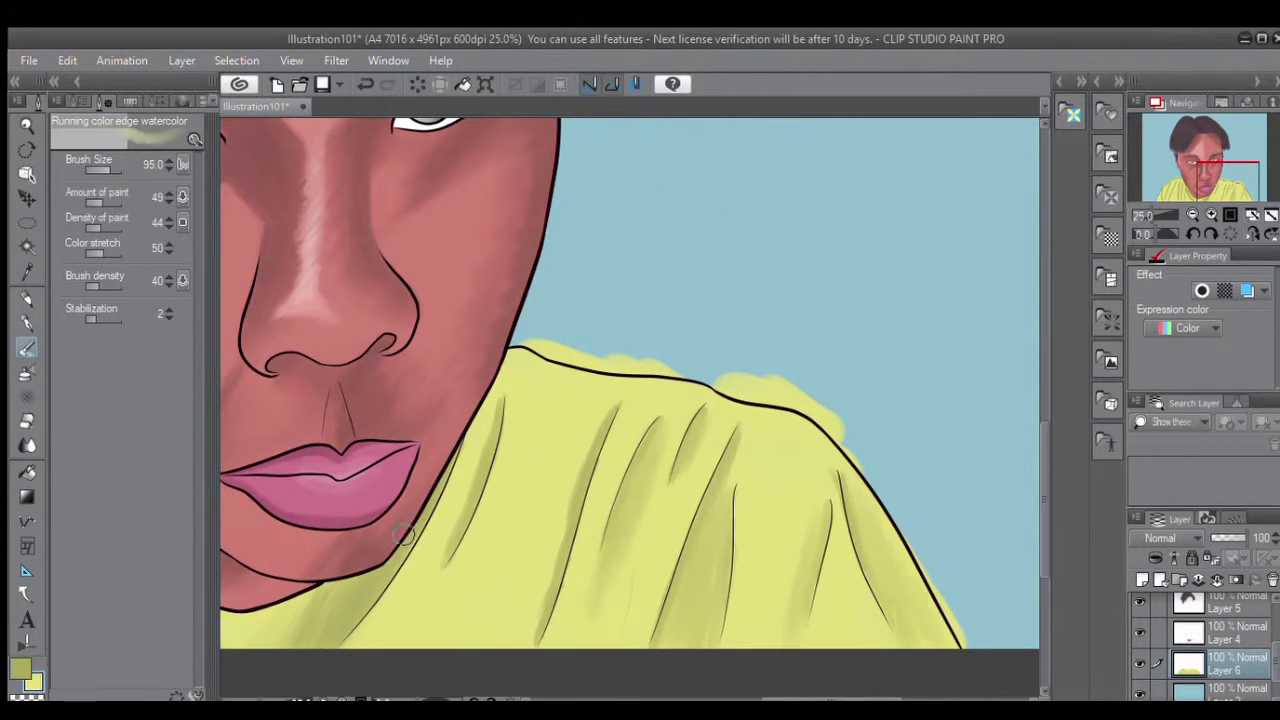
Widen the shading beside the long inner fold and the collar-side fold on the right, finishing with the brush at size 57.2.
{"action": "left_click_drag", "start_coordinate": [606, 414], "coordinate": [530, 634]}
{"action": "left_click_drag", "start_coordinate": [578, 440], "coordinate": [530, 622]}
{"action": "left_click_drag", "start_coordinate": [485, 442], "coordinate": [420, 590]}
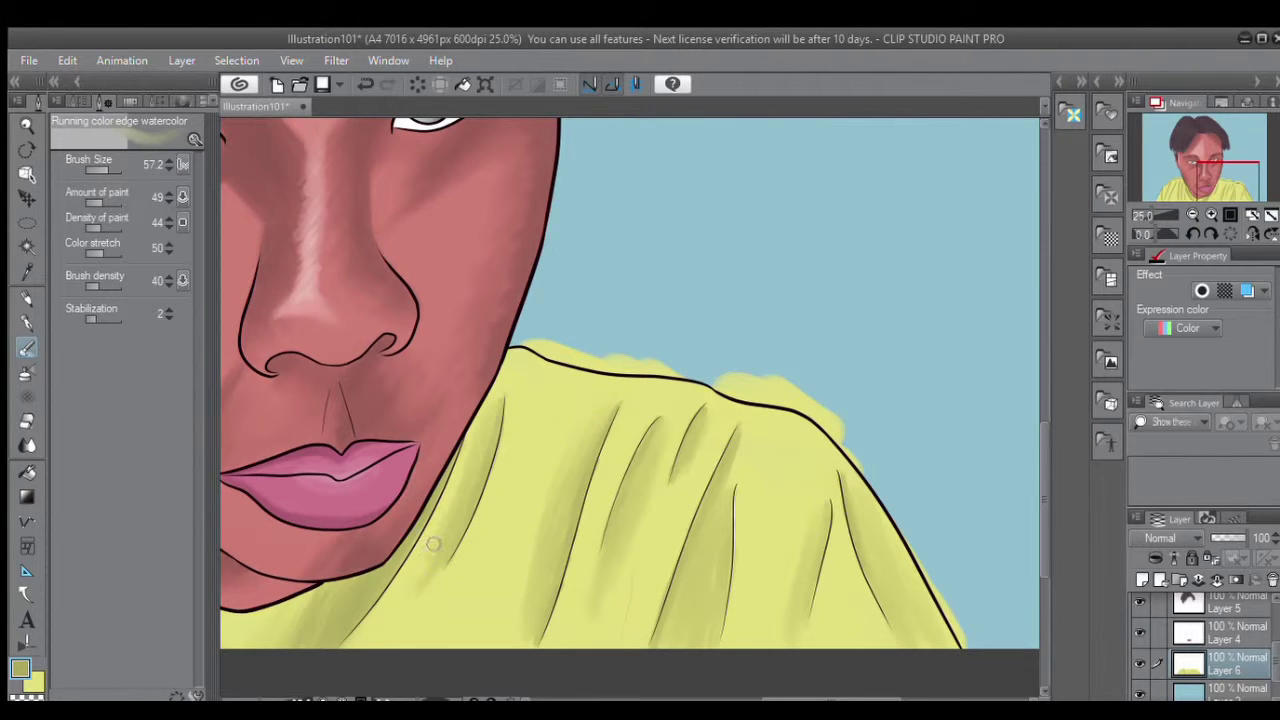
Broaden the shading beside the third fold of the left shoulder and shade the outer sleeve edge, redoing one stroke.
{"action": "left_click_drag", "start_coordinate": [870, 697], "coordinate": [640, 697]}
{"action": "left_click_drag", "start_coordinate": [395, 355], "coordinate": [297, 537]}
{"action": "left_click_drag", "start_coordinate": [370, 410], "coordinate": [270, 640]}
{"action": "scroll", "coordinate": [630, 380], "scroll_direction": "left", "scroll_amount": 2}
{"action": "left_click_drag", "start_coordinate": [320, 485], "coordinate": [294, 643]}
{"action": "key", "text": "ctrl+z"}
{"action": "left_click_drag", "start_coordinate": [329, 443], "coordinate": [300, 640]}
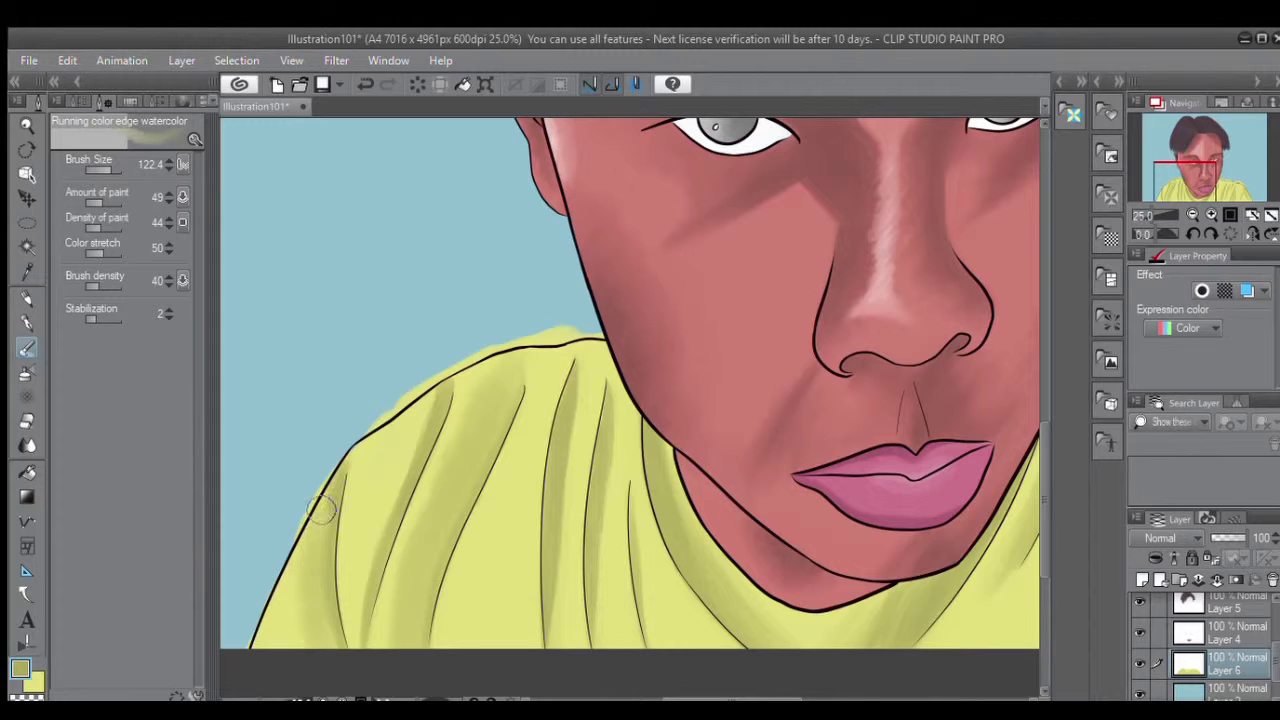
Widen the shading beside the second fold of the left shoulder and the three folds nearest the collar.
{"action": "left_click_drag", "start_coordinate": [408, 428], "coordinate": [360, 635]}
{"action": "left_click_drag", "start_coordinate": [578, 388], "coordinate": [549, 571]}
{"action": "left_click_drag", "start_coordinate": [615, 415], "coordinate": [597, 610]}
{"action": "left_click_drag", "start_coordinate": [630, 500], "coordinate": [645, 640]}
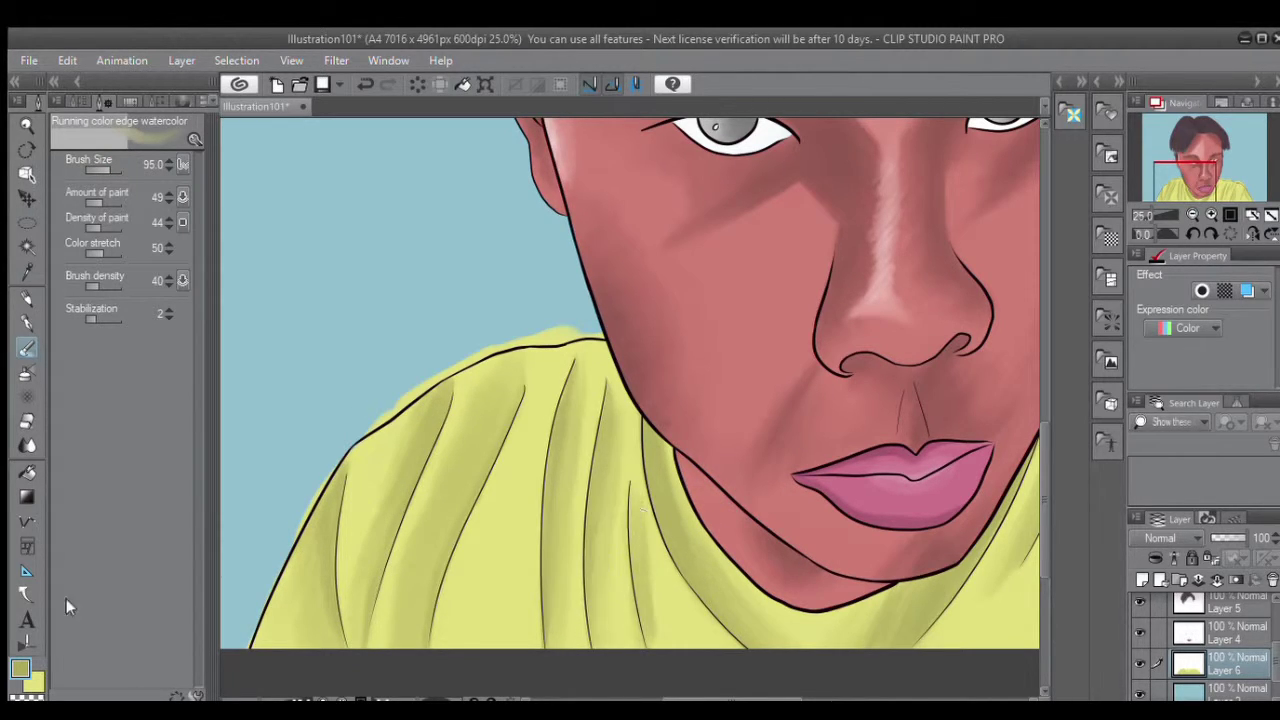
Touch up the olive shading on the lower shirt beside the collar with brush size 122.4 and paint density 18.
{"action": "key", "text": "bracketleft"}
{"action": "key", "text": "bracketleft"}
{"action": "key", "text": "ctrl+minus"}
{"action": "left_click", "coordinate": [22, 666]}
{"action": "key", "text": "bracketright"}
{"action": "key", "text": "bracketright"}
{"action": "key", "text": "bracketright"}
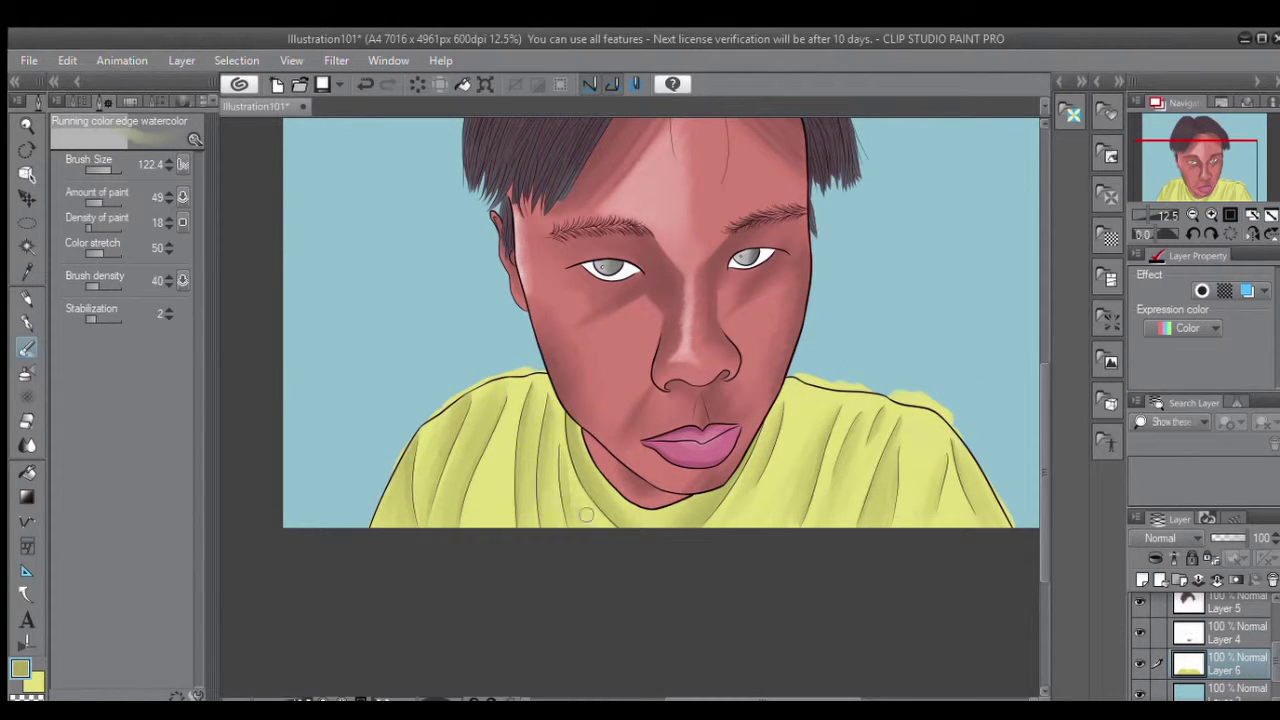
Switch the blue background layer's expression colour so the backdrop turns white, and make shirt Layer 6 active for erasing.
{"action": "key", "text": "e"}
{"action": "key", "text": "ctrl+plus"}
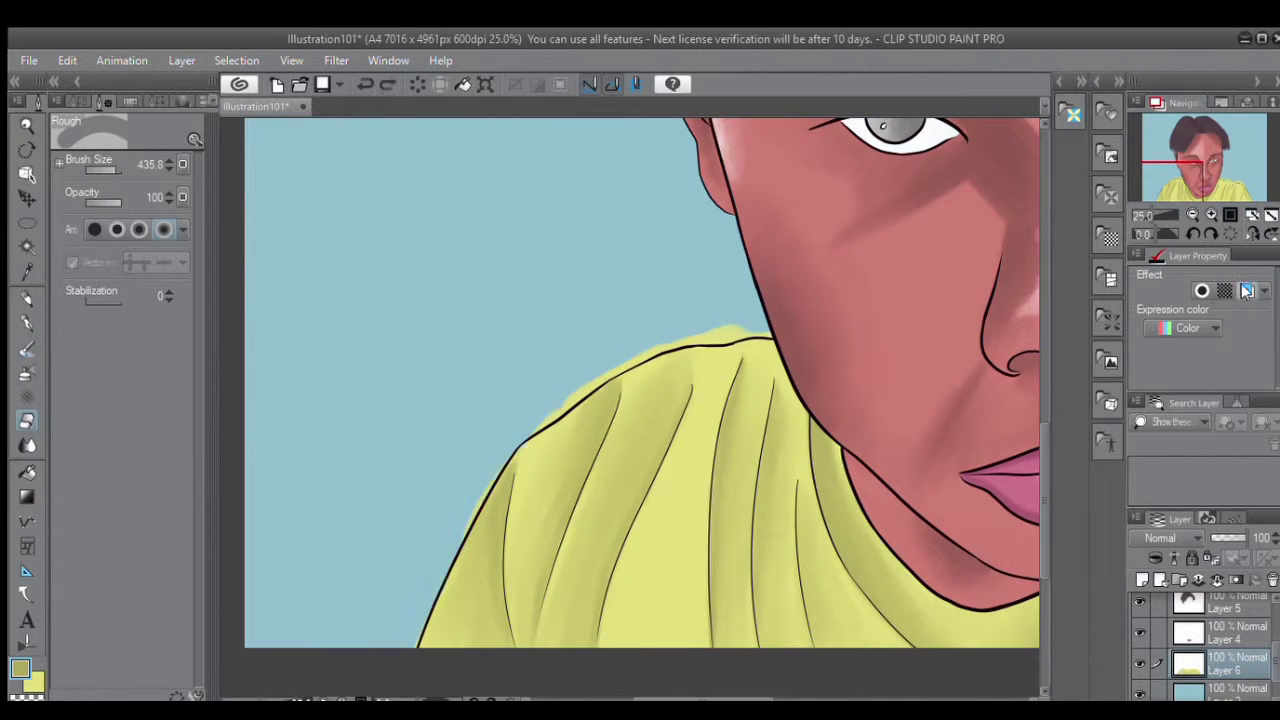
{"action": "left_click", "coordinate": [1220, 688]}
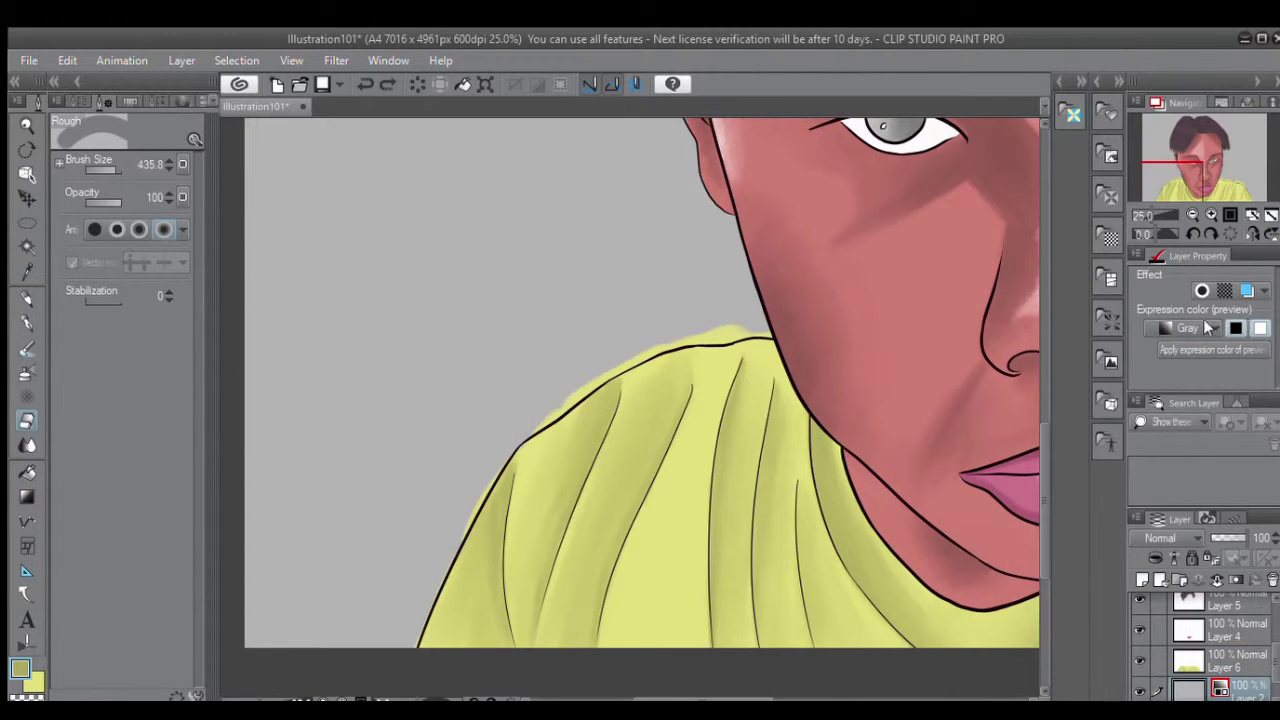
{"action": "left_click", "coordinate": [1237, 660]}
Erase the yellow overspill outside both shoulder outlines with the Rough eraser at size 435.8, and restore the background layer's blue colour.
{"action": "key", "text": "ctrl+plus"}
{"action": "scroll", "coordinate": [1000, 490], "scroll_direction": "down", "scroll_amount": 2}
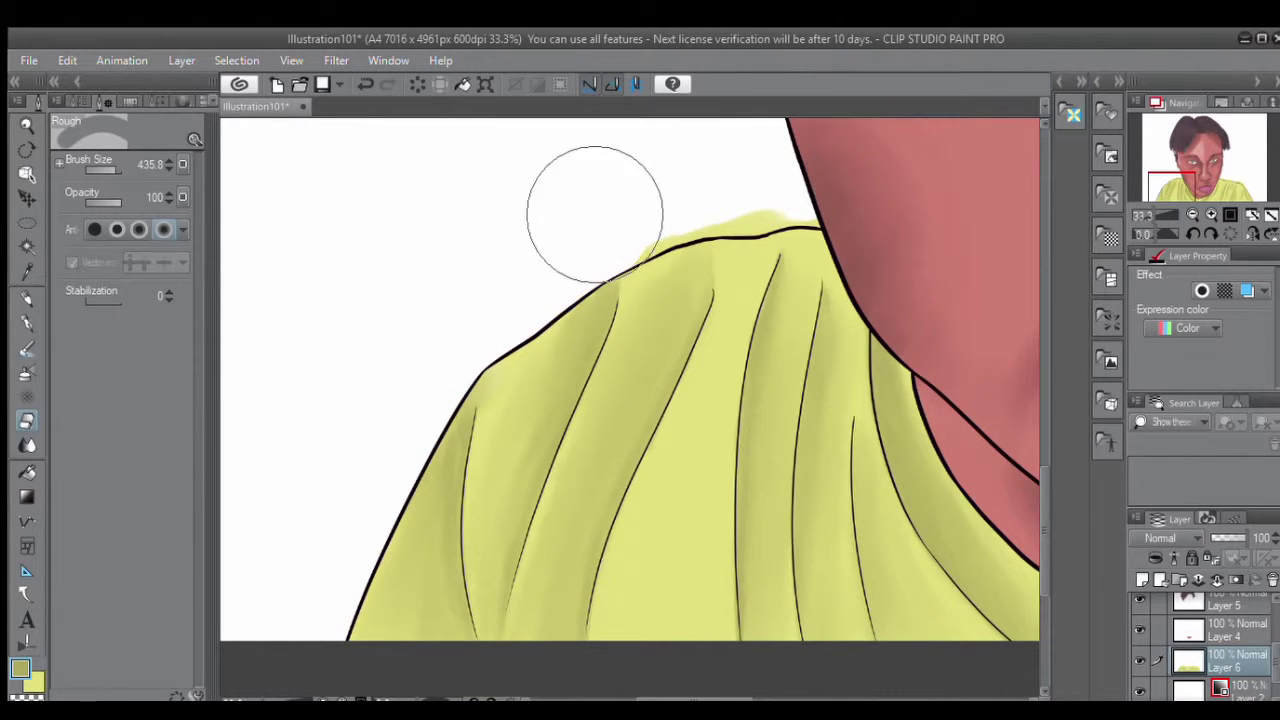
{"action": "key", "text": "ctrl+plus"}
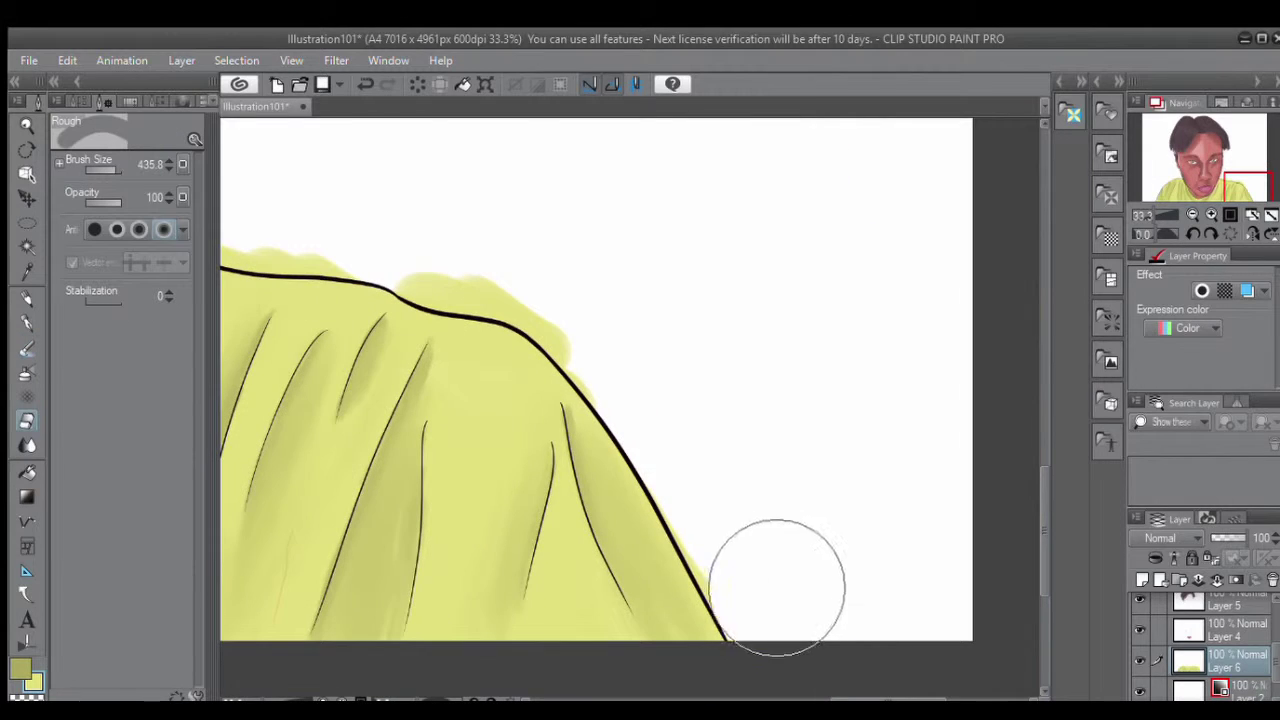
{"action": "mouse_move", "coordinate": [777, 587]}
{"action": "left_mouse_down"}
{"action": "mouse_move", "coordinate": [620, 334]}
{"action": "mouse_move", "coordinate": [480, 249]}
{"action": "mouse_move", "coordinate": [336, 211]}
{"action": "left_mouse_up"}
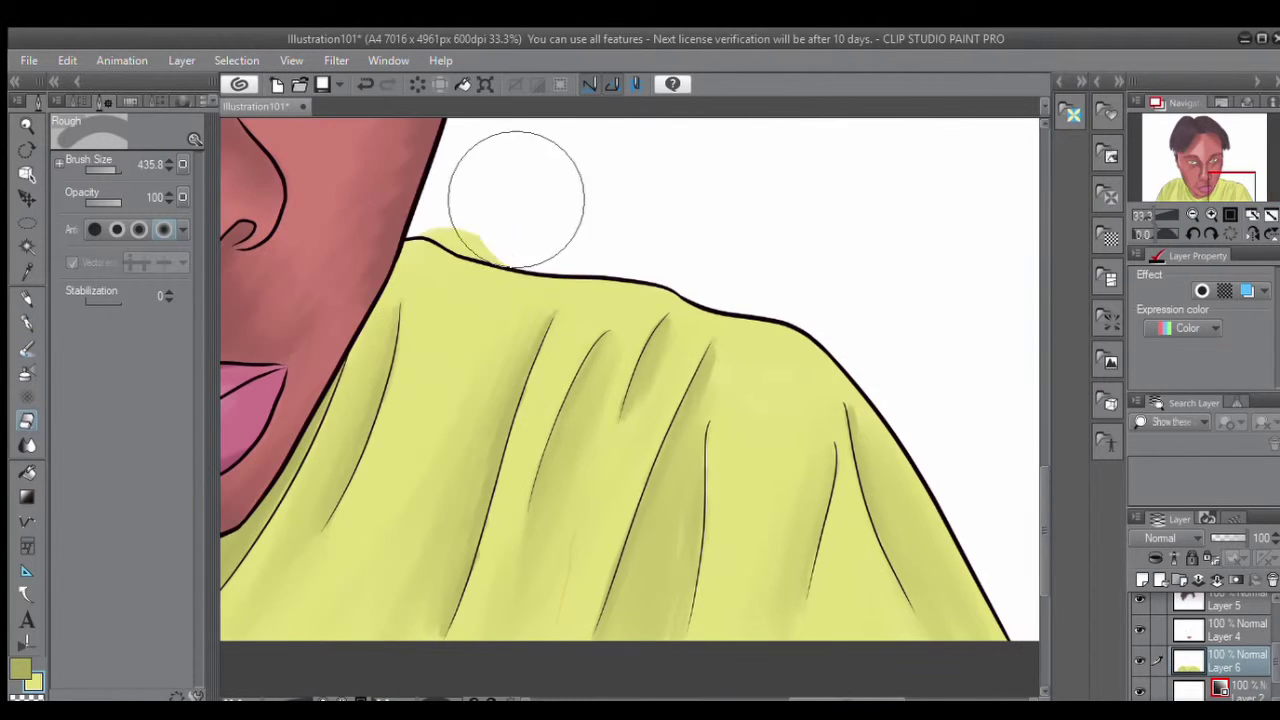
{"action": "key", "text": "ctrl+minus"}
{"action": "key", "text": "ctrl+minus"}
{"action": "key", "text": "ctrl+minus"}
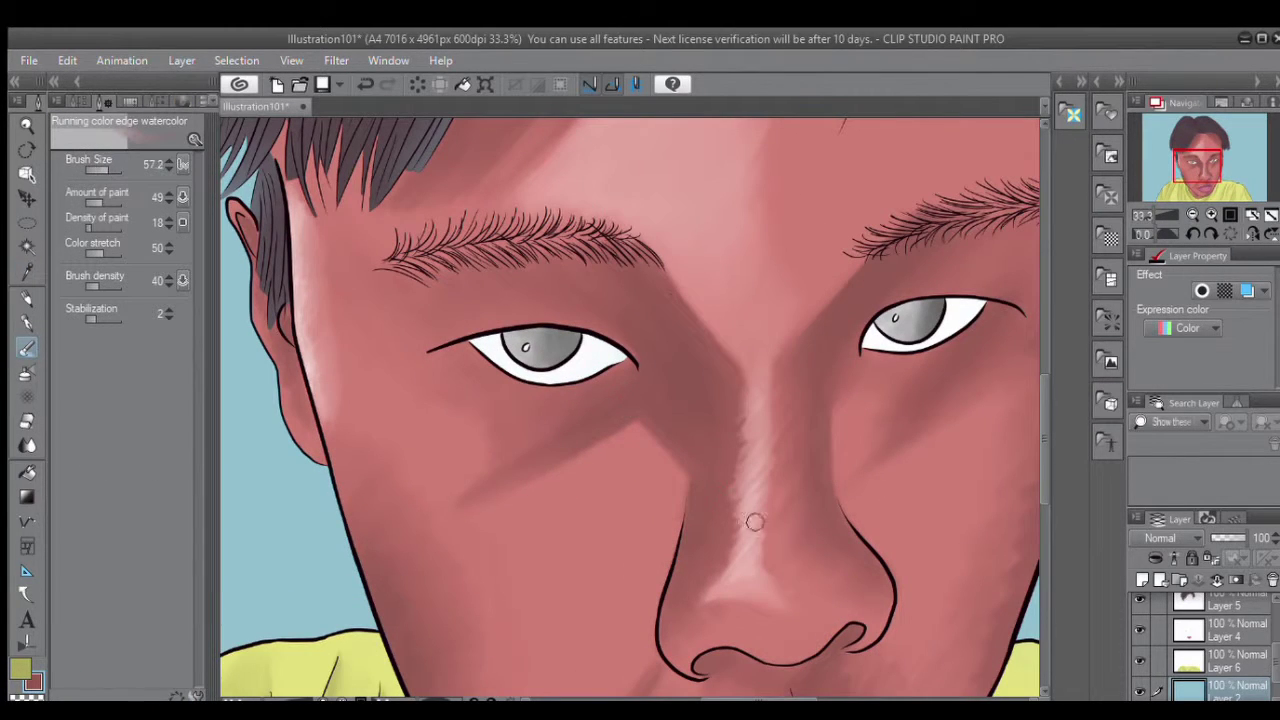
Smooth the highlight along the nose bridge on skin Layer 3 with the Blend tool at size 26.7, and retouch it with the watercolor brush.
{"action": "left_click", "coordinate": [731, 507], "text": "ctrl+shift"}
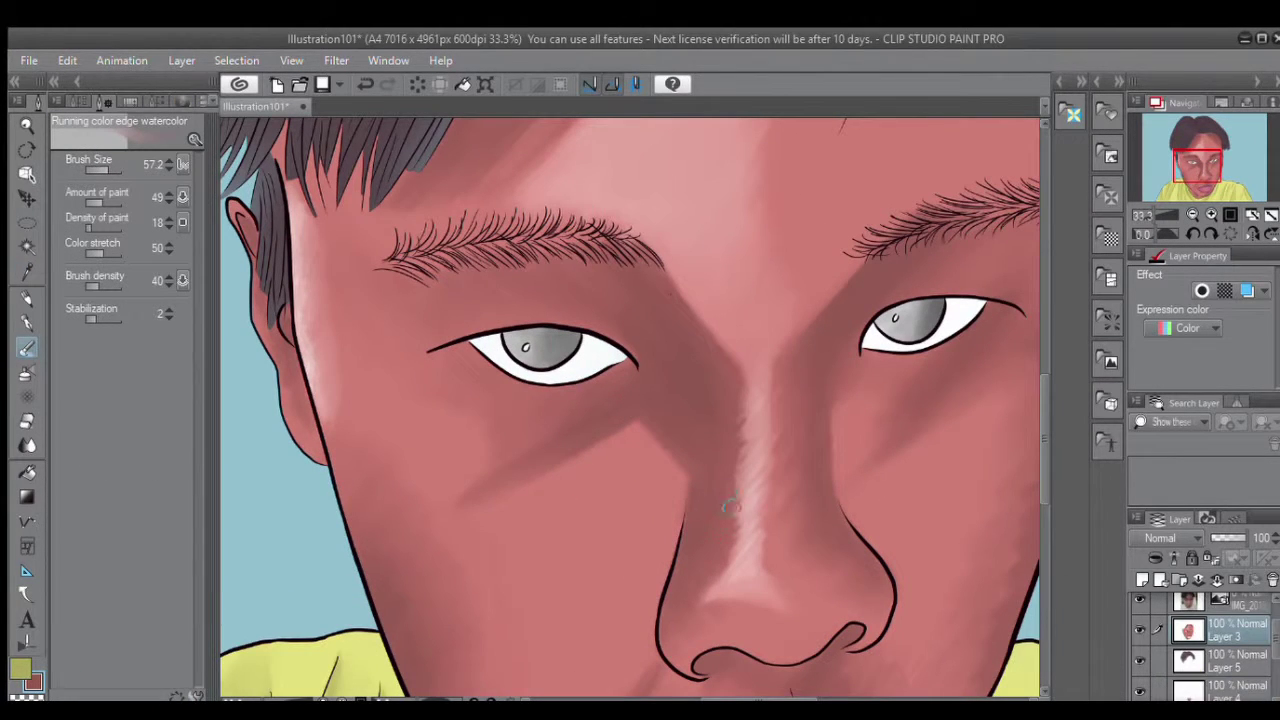
{"action": "left_click", "coordinate": [27, 445]}
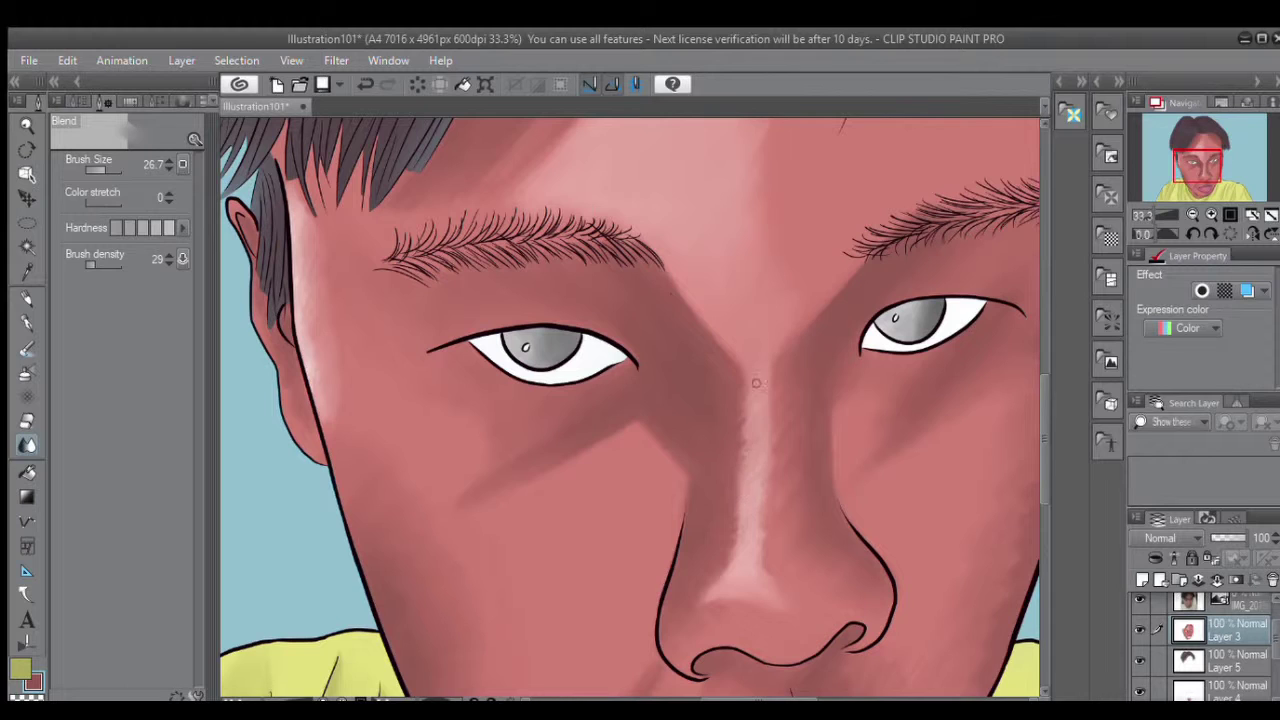
{"action": "key", "text": "b"}
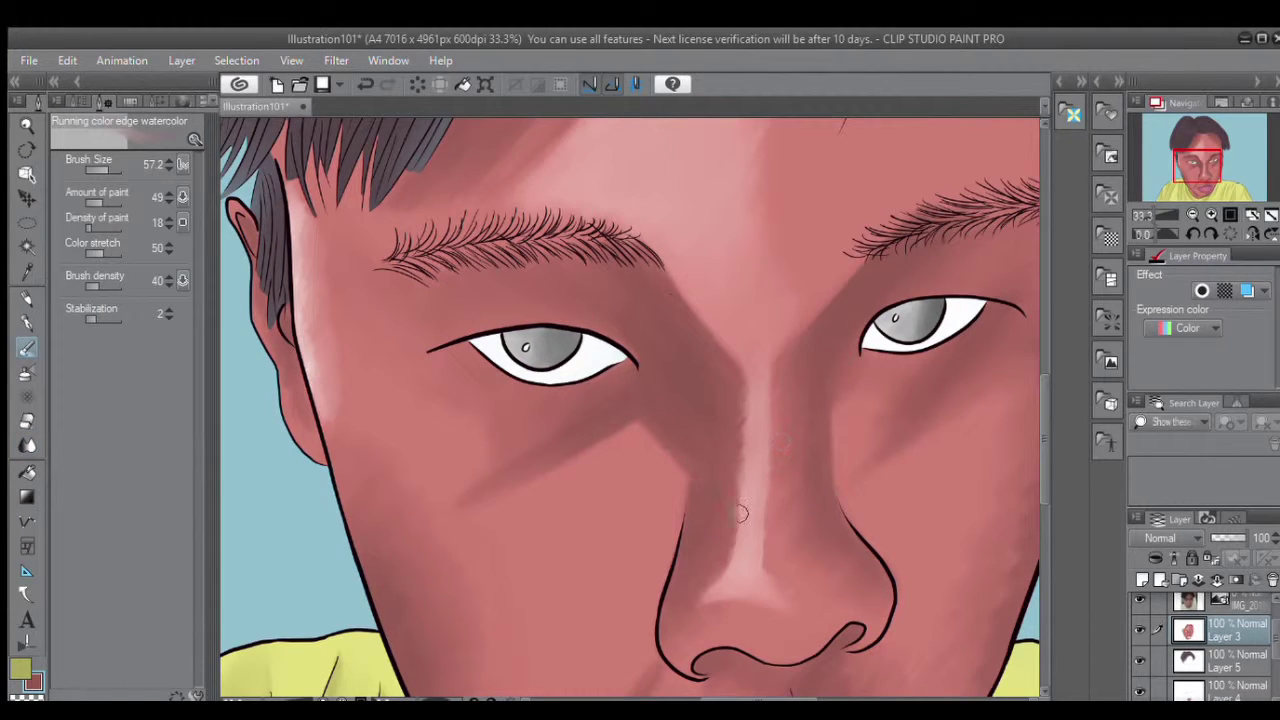
{"action": "scroll", "coordinate": [740, 513], "scroll_direction": "down", "scroll_amount": 3}
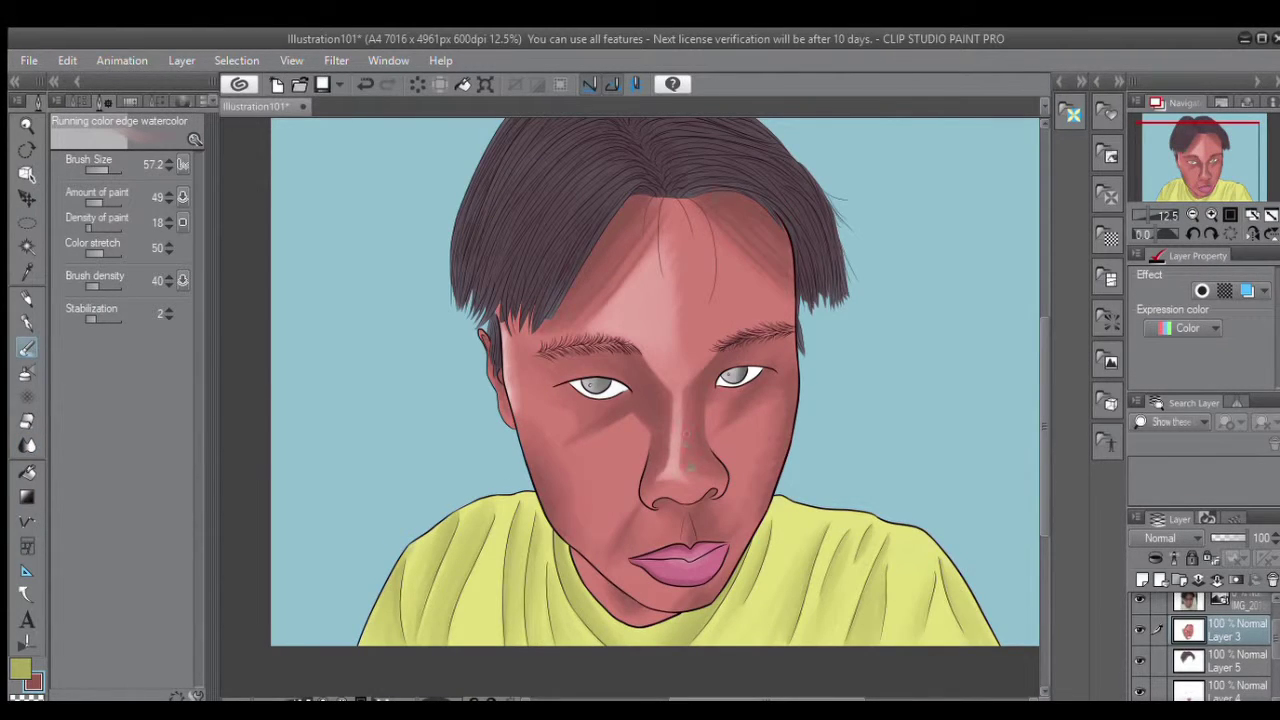
{"action": "scroll", "coordinate": [1033, 343], "scroll_direction": "up", "scroll_amount": 1}
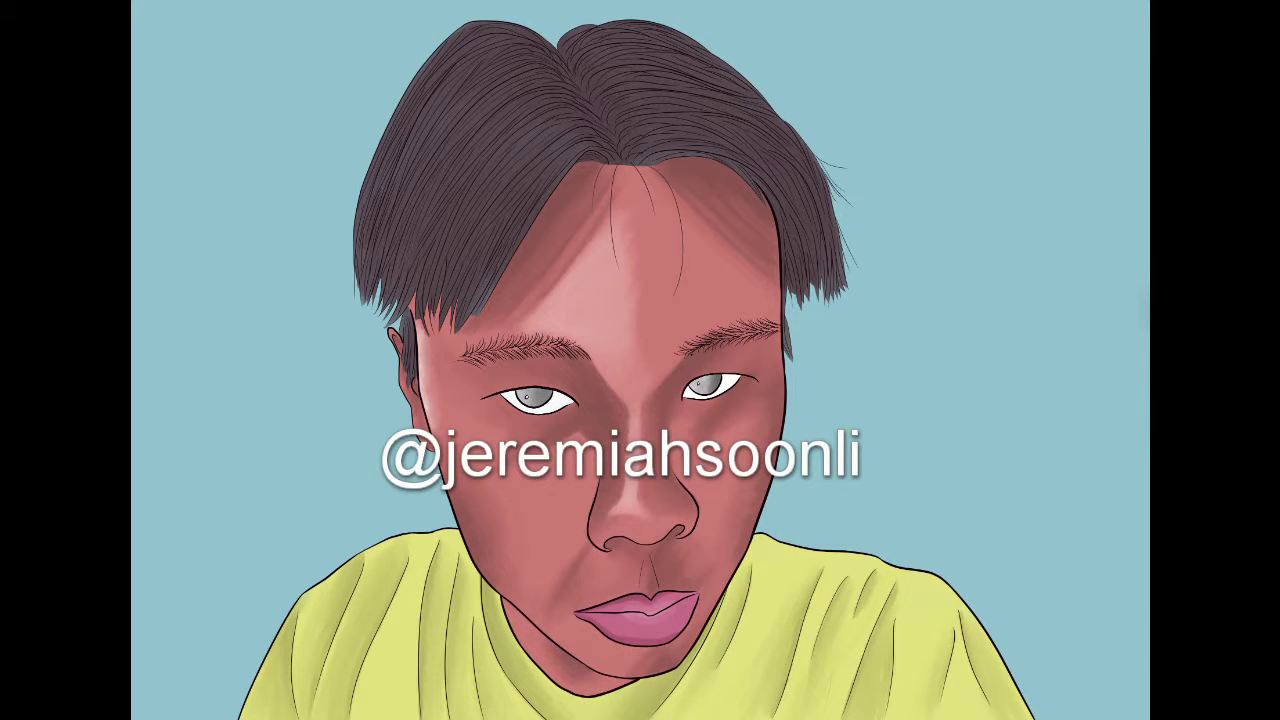